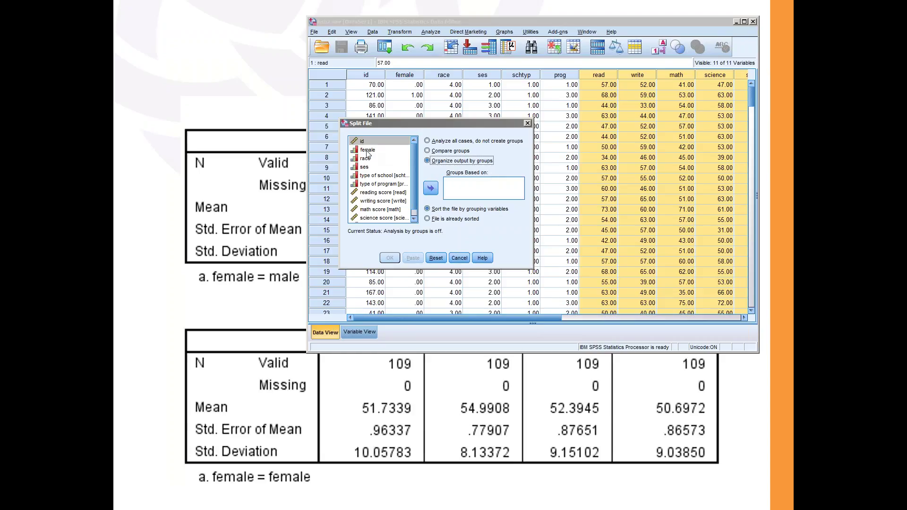
Split the file with output organized by groups, using female as the grouping variable and sorting the cases by it
{"action": "left_click", "coordinate": [370, 150]}
{"action": "left_click", "coordinate": [431, 189]}
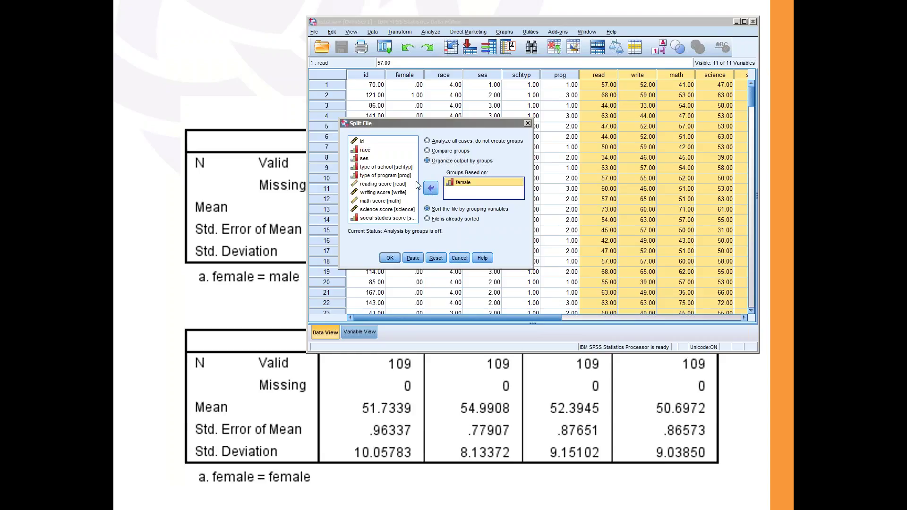
{"action": "left_click", "coordinate": [391, 258]}
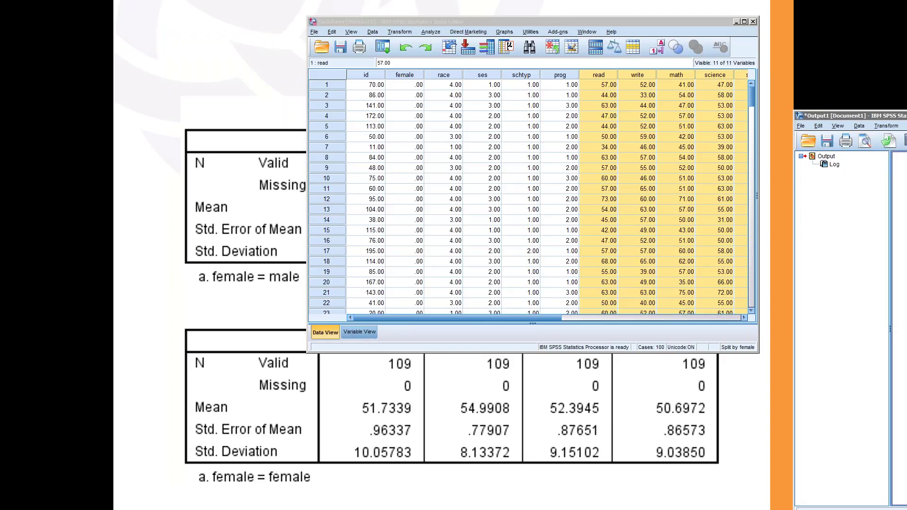
Bring the output viewer fully into view and check the logged sort and split file commands
{"action": "left_click_drag", "start_coordinate": [906, 70], "coordinate": [360, 101]}
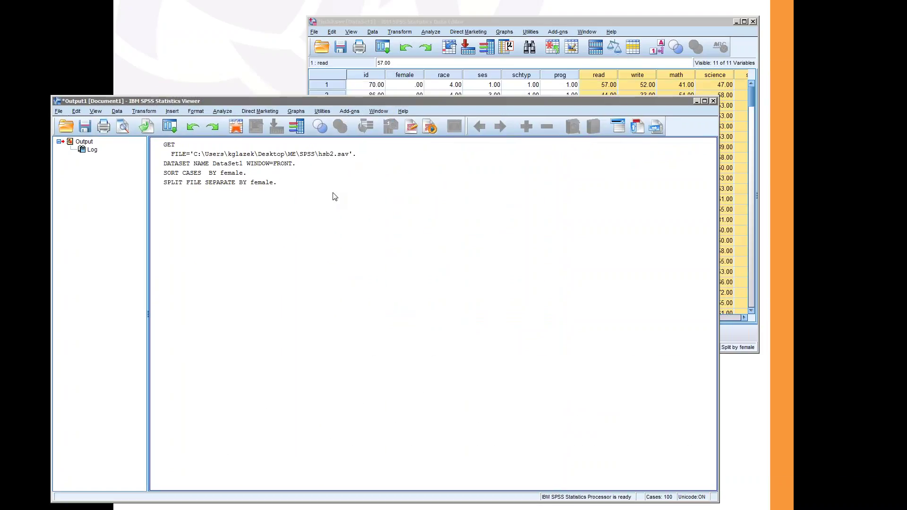
{"action": "left_click", "coordinate": [295, 176]}
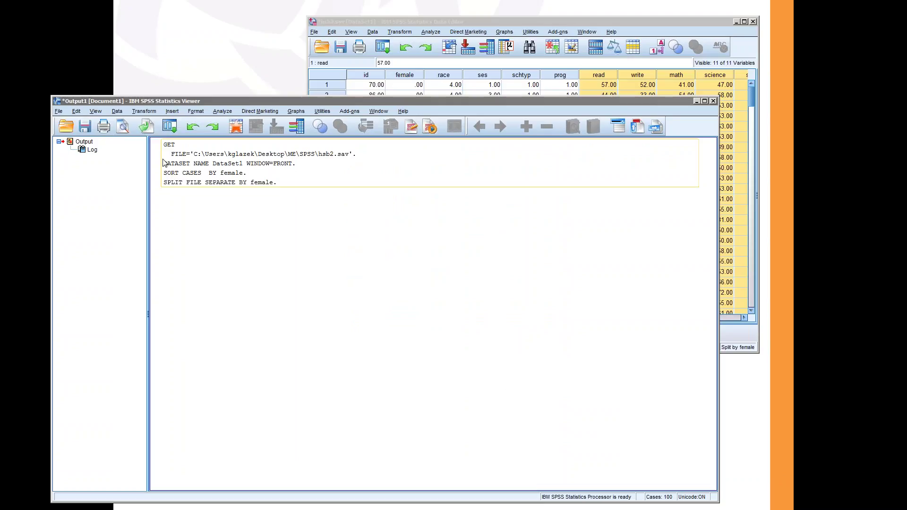
{"action": "left_click", "coordinate": [276, 186]}
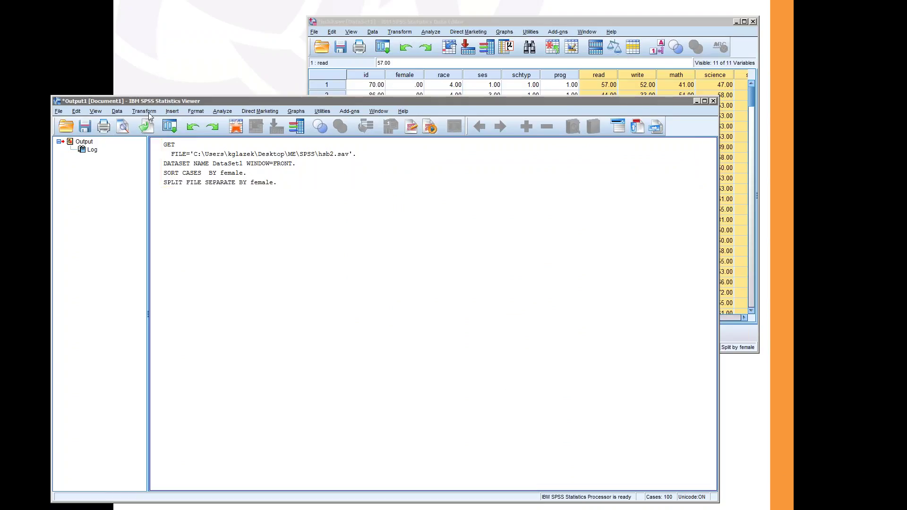
Start a Frequencies analysis with the reading, writing, math and science scores as its variables
{"action": "left_click", "coordinate": [223, 111]}
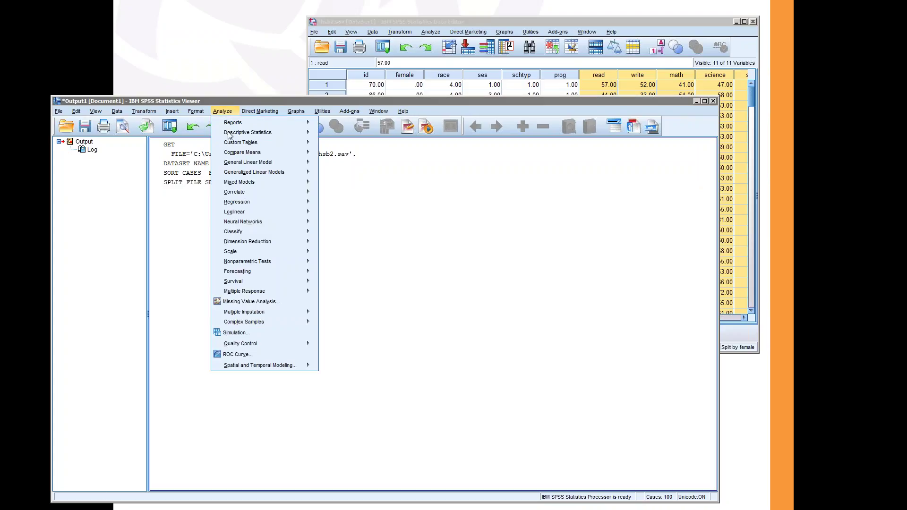
{"action": "mouse_move", "coordinate": [230, 135]}
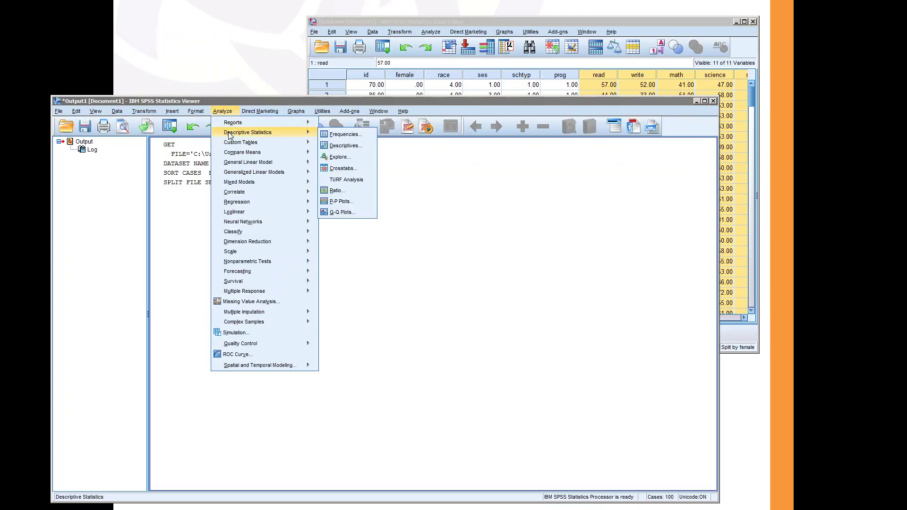
{"action": "left_click", "coordinate": [344, 135]}
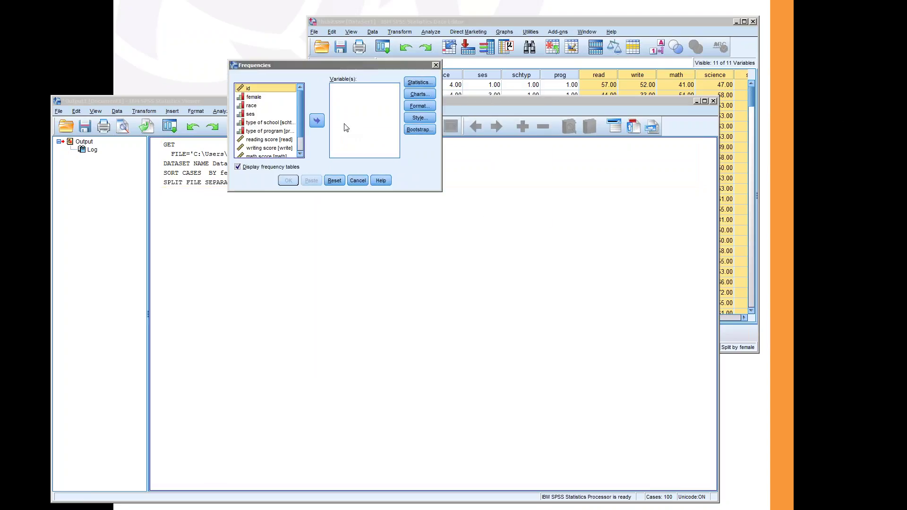
{"action": "scroll", "coordinate": [299, 99], "scroll_direction": "down", "scroll_amount": 2}
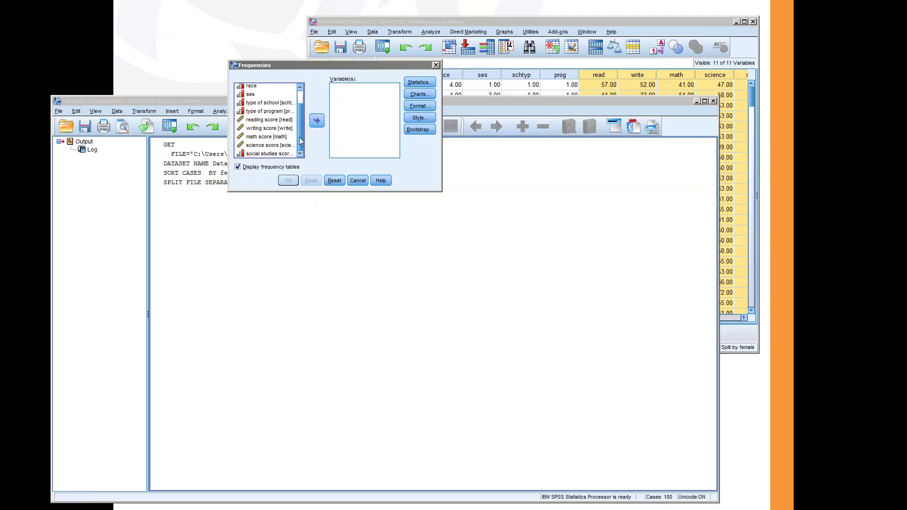
{"action": "left_click", "coordinate": [272, 120]}
{"action": "left_click", "coordinate": [270, 146], "text": "shift"}
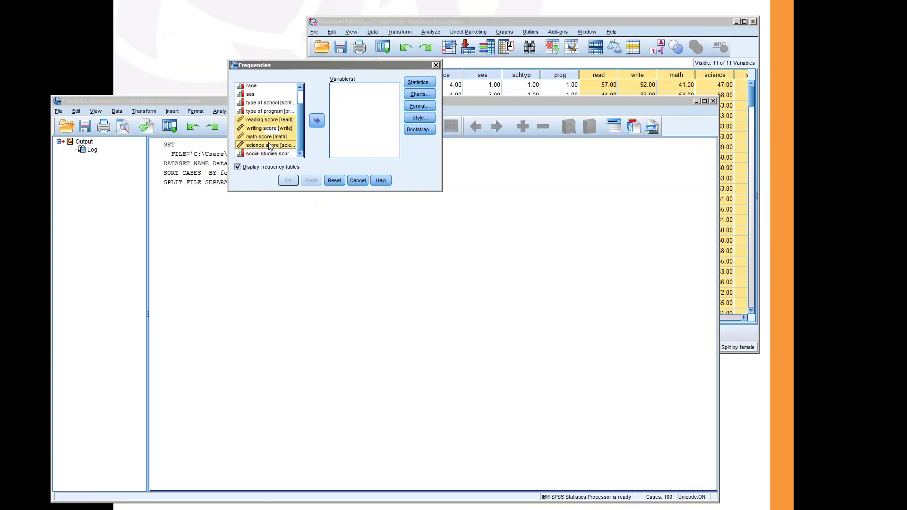
{"action": "left_click", "coordinate": [318, 121]}
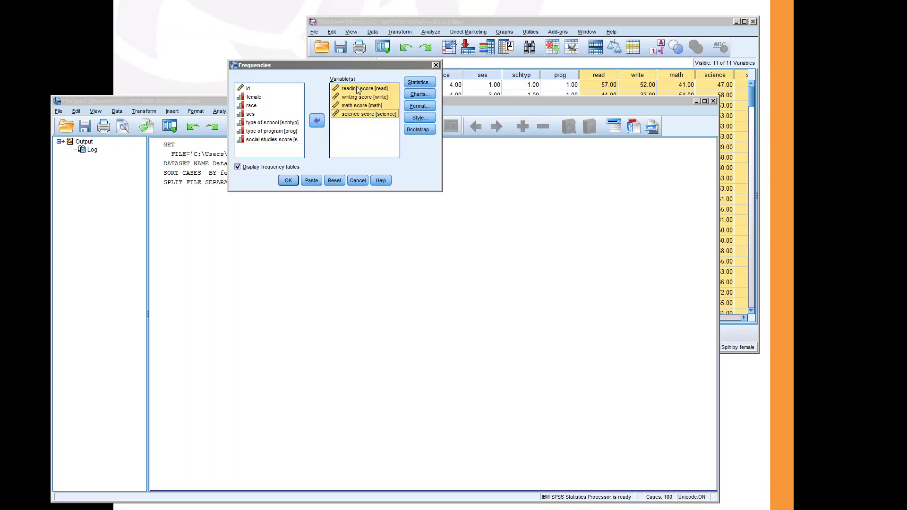
Request the mean and standard deviation as statistics for the selected score variables
{"action": "left_click", "coordinate": [413, 83]}
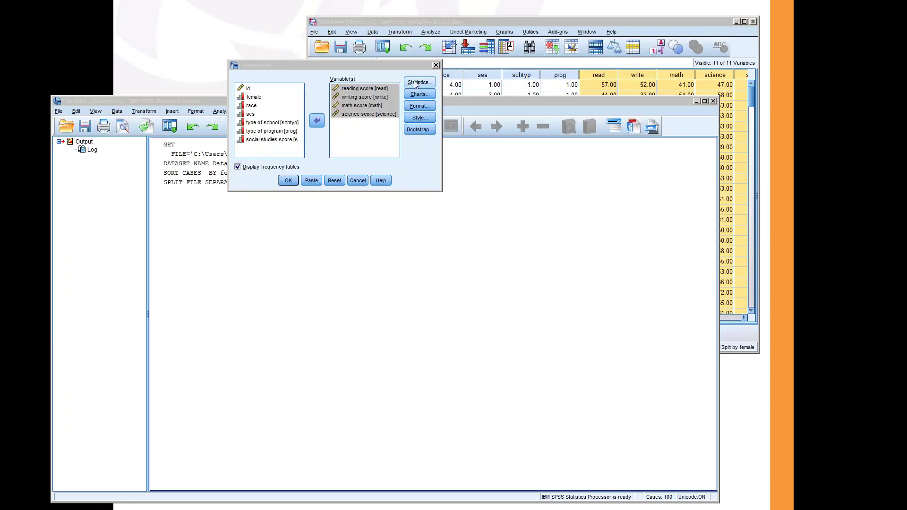
{"action": "left_click_drag", "start_coordinate": [391, 143], "coordinate": [533, 133]}
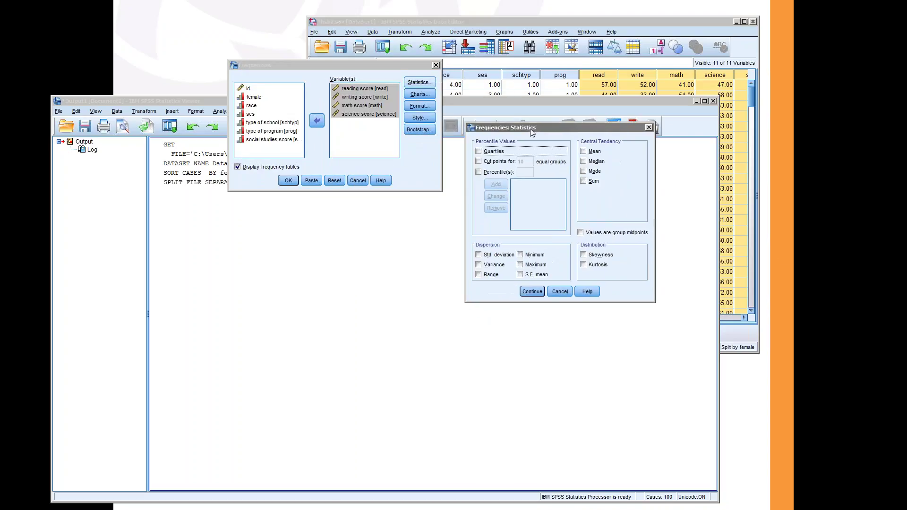
{"action": "left_click", "coordinate": [584, 152]}
{"action": "left_click", "coordinate": [479, 256]}
{"action": "left_click", "coordinate": [584, 162]}
{"action": "left_click", "coordinate": [584, 255]}
{"action": "left_click", "coordinate": [584, 265]}
{"action": "left_click", "coordinate": [479, 275]}
{"action": "left_click", "coordinate": [520, 256]}
{"action": "left_click", "coordinate": [521, 265]}
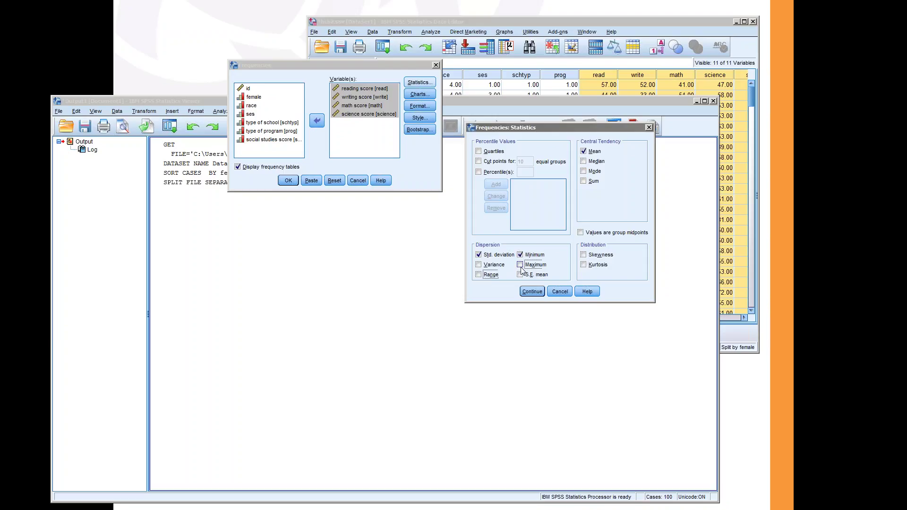
{"action": "left_click", "coordinate": [521, 266]}
{"action": "left_click", "coordinate": [522, 256]}
Accept the chosen statistics, turn off the display of frequency tables and run the Frequencies analysis
{"action": "left_click", "coordinate": [532, 291]}
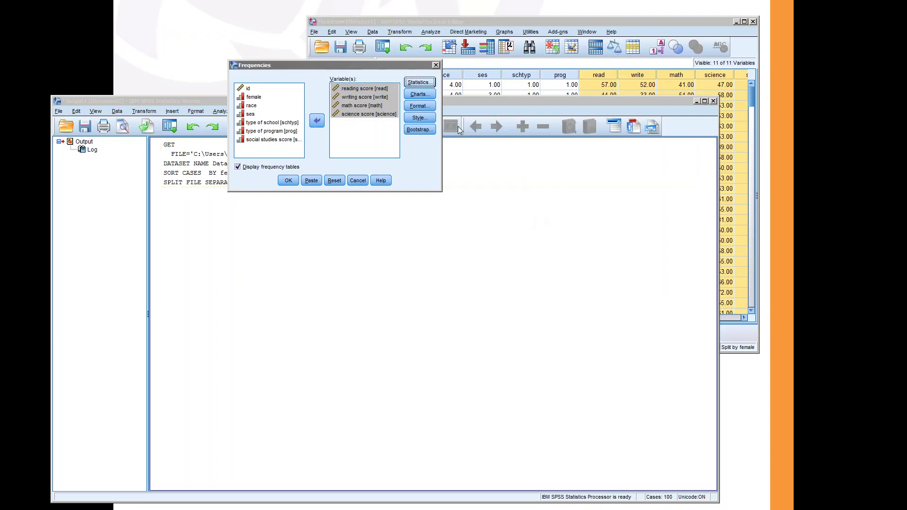
{"action": "left_click", "coordinate": [264, 169]}
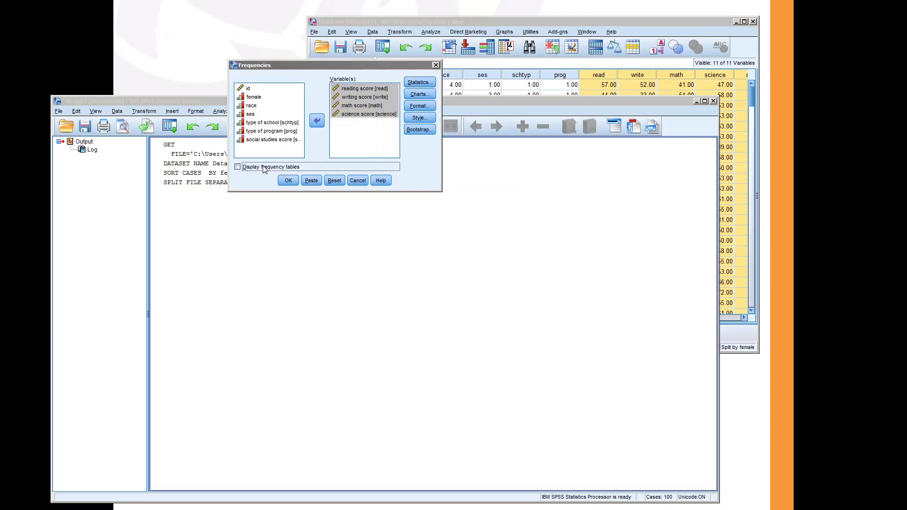
{"action": "left_click", "coordinate": [288, 181]}
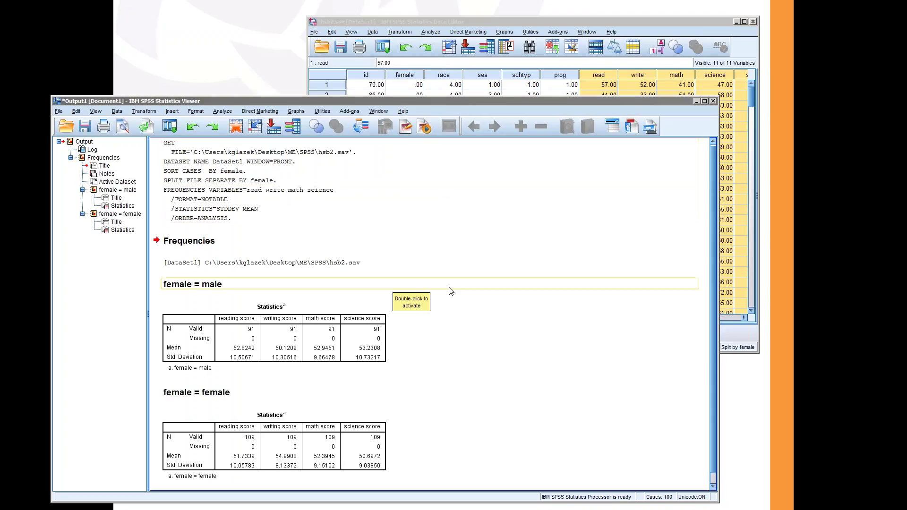
Examine the separate Statistics tables for males and females, comparing valid counts, means and standard deviations of the four scores
{"action": "left_click", "coordinate": [306, 334]}
{"action": "scroll", "coordinate": [307, 331], "scroll_direction": "down", "scroll_amount": 1}
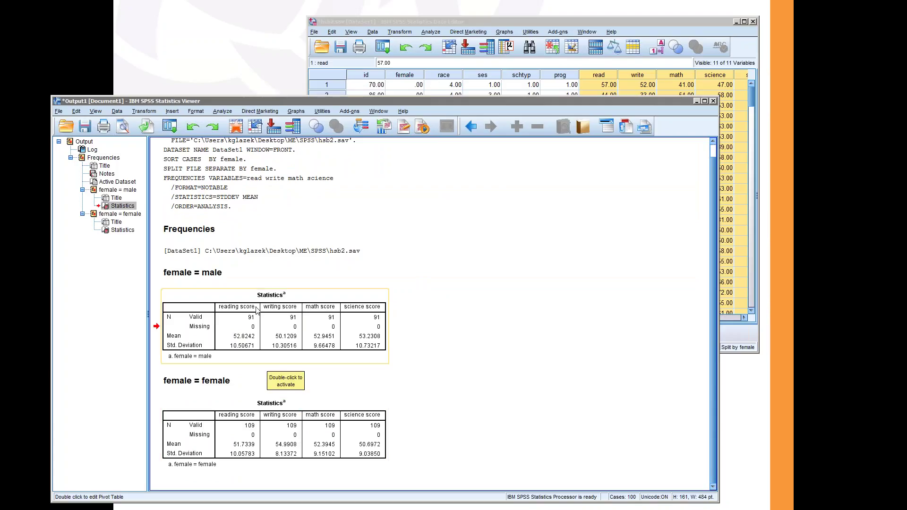
{"action": "left_click", "coordinate": [235, 441]}
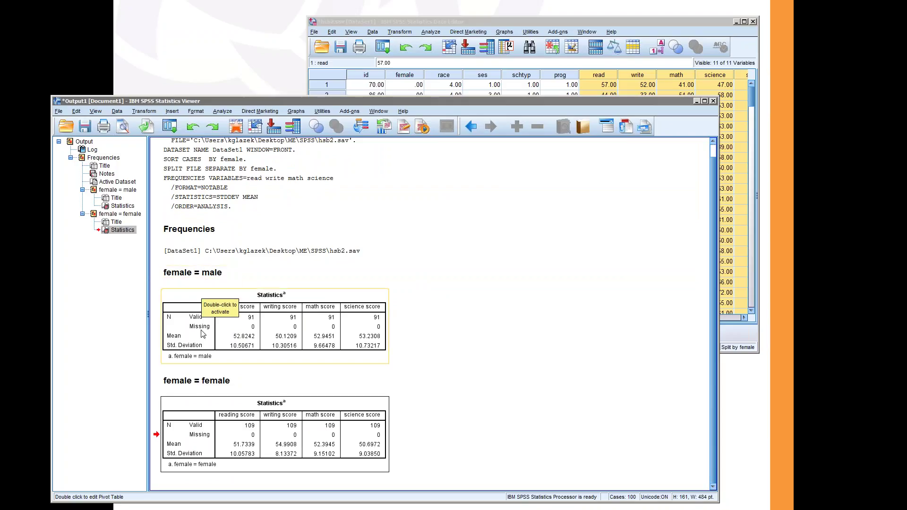
{"action": "left_click", "coordinate": [217, 335]}
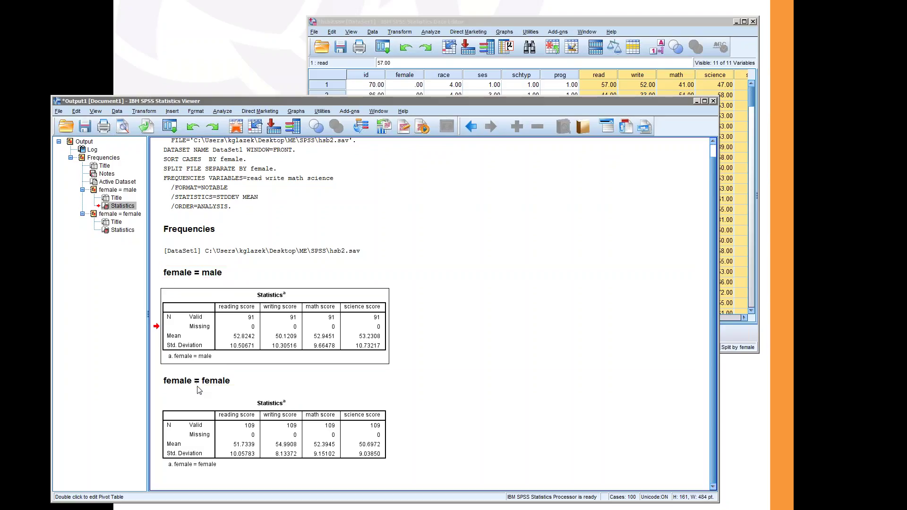
{"action": "left_click", "coordinate": [259, 298]}
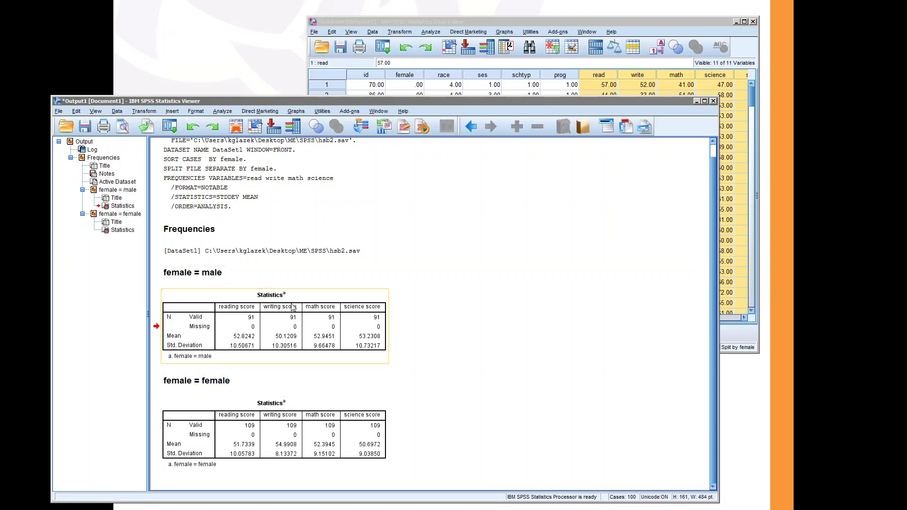
{"action": "left_click", "coordinate": [350, 342]}
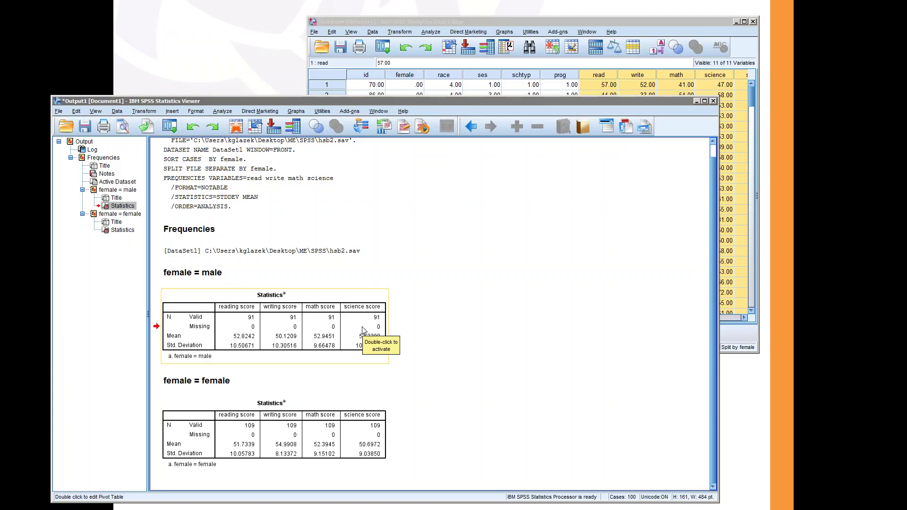
{"action": "left_click", "coordinate": [332, 418]}
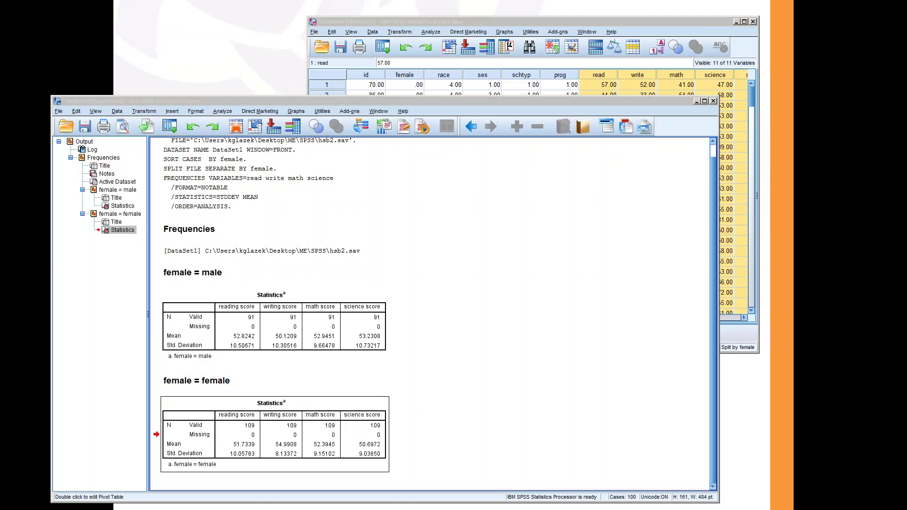
Arrange the SPSS output viewer and a blank Excel workbook side by side on the screen
{"action": "left_click", "coordinate": [537, 101]}
{"action": "key", "text": "super+Left"}
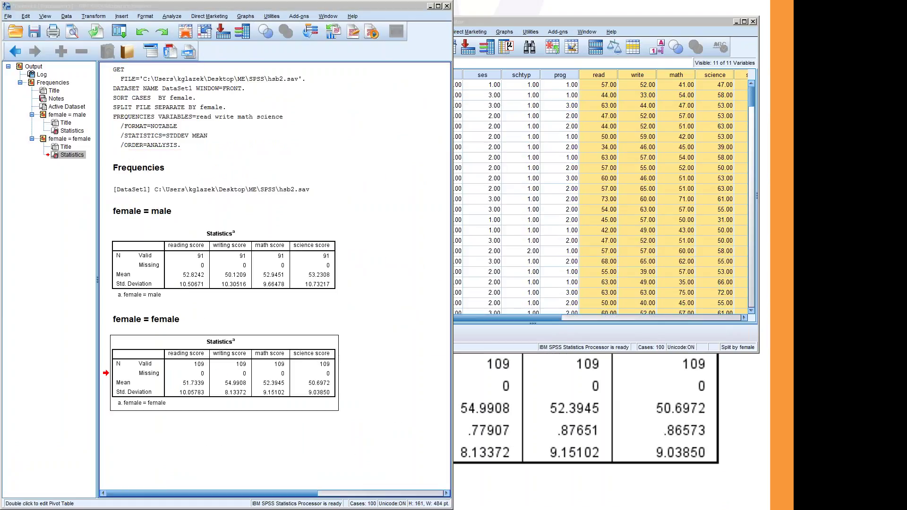
{"action": "left_click_drag", "start_coordinate": [906, 171], "coordinate": [2, 172]}
{"action": "left_click_drag", "start_coordinate": [320, 10], "coordinate": [770, 15]}
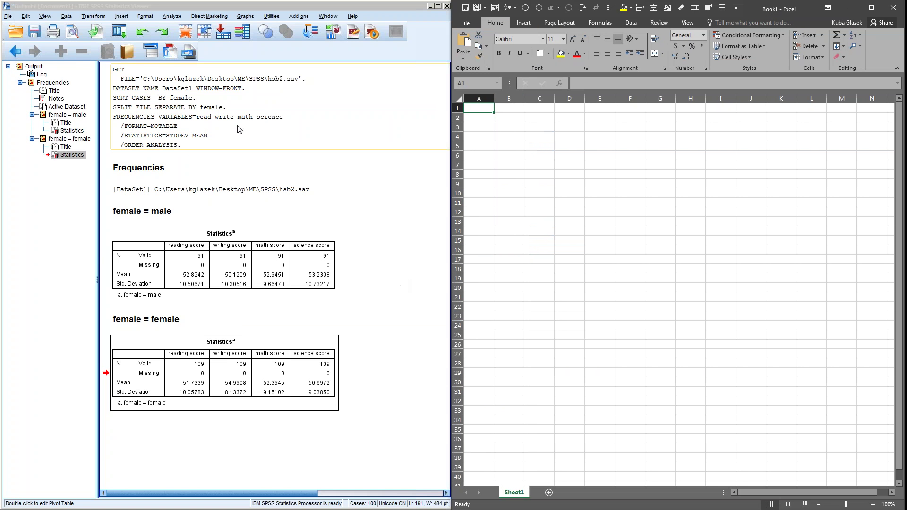
Copy the Statistics table of the male group from the SPSS output
{"action": "left_click", "coordinate": [166, 252]}
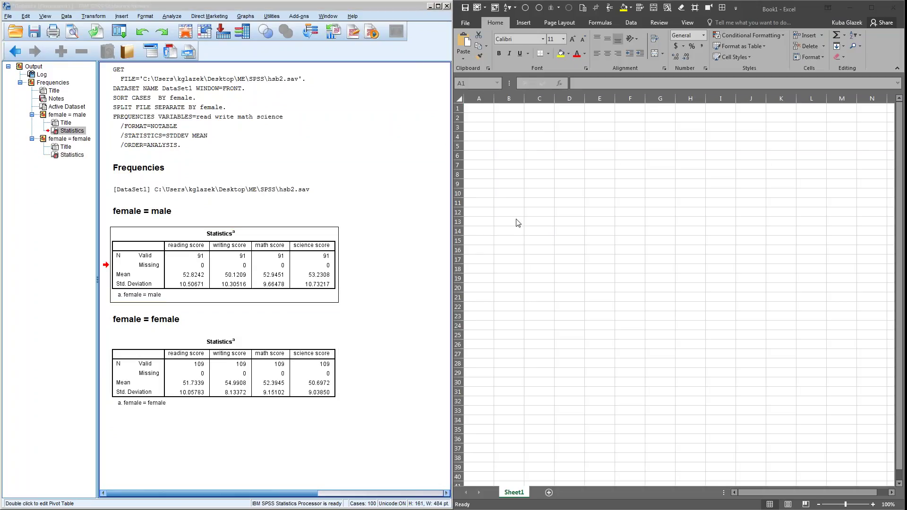
{"action": "left_click", "coordinate": [229, 255]}
{"action": "left_click", "coordinate": [193, 258]}
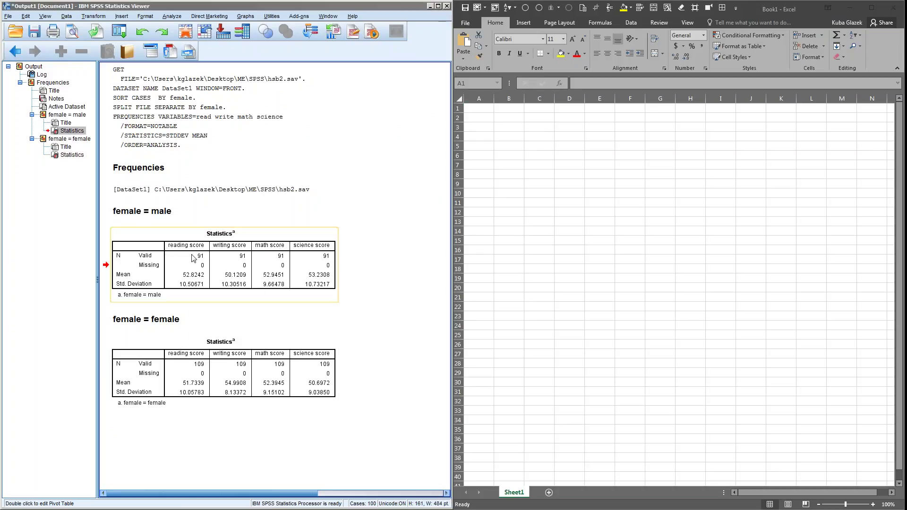
{"action": "right_click", "coordinate": [192, 258]}
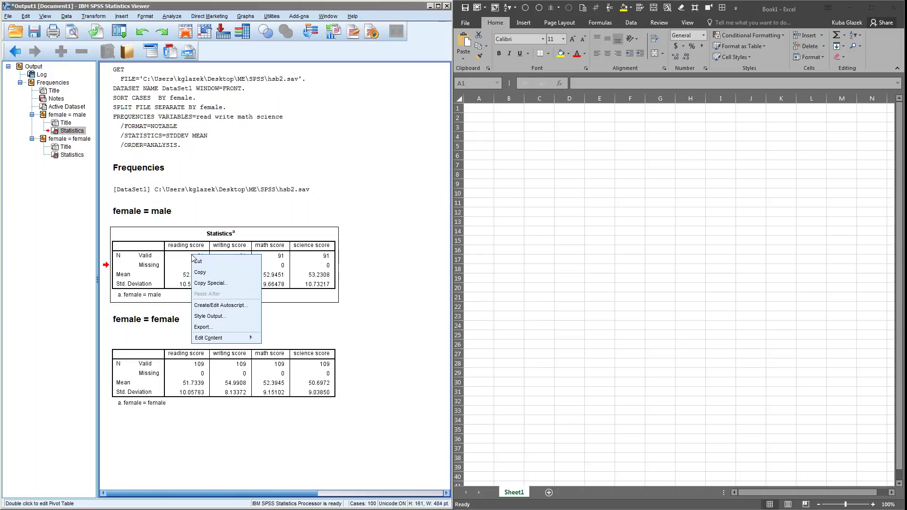
{"action": "left_click", "coordinate": [211, 273]}
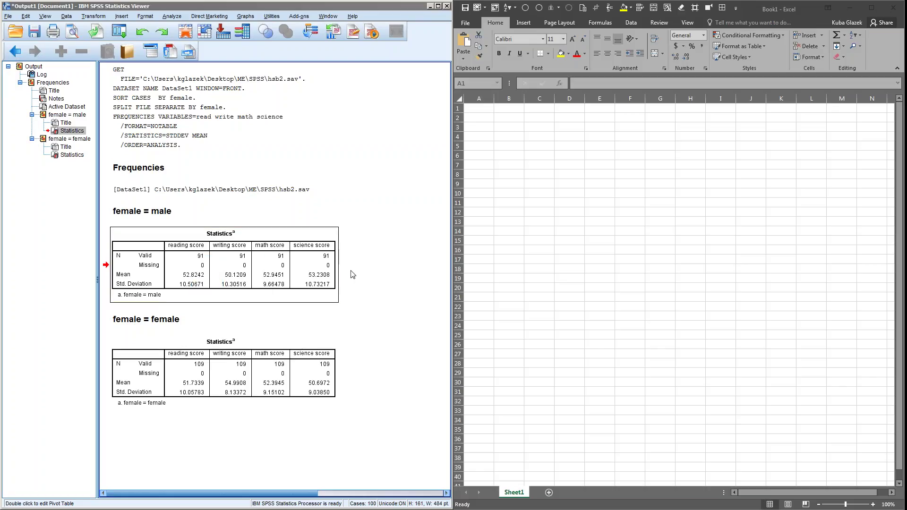
Paste the copied male Statistics table into the blank Excel sheet at cell A1, keeping its formatting
{"action": "left_click", "coordinate": [503, 115]}
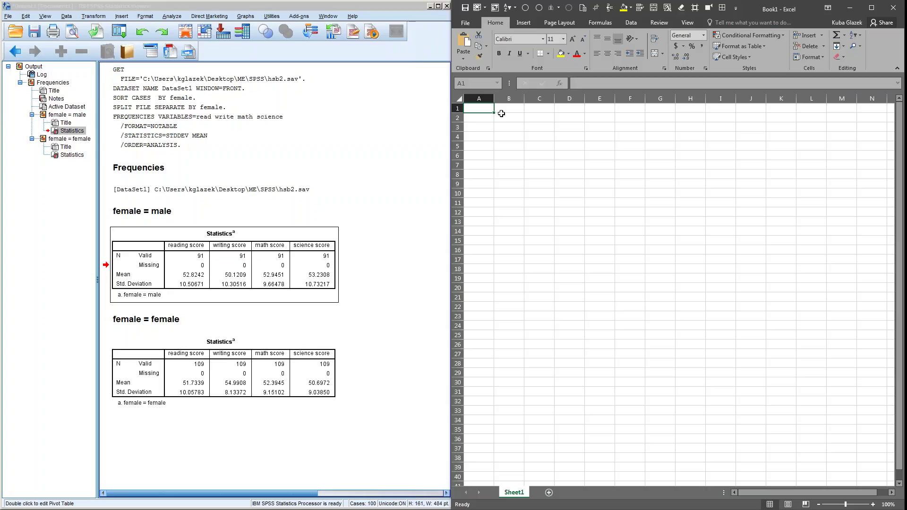
{"action": "right_click", "coordinate": [481, 109]}
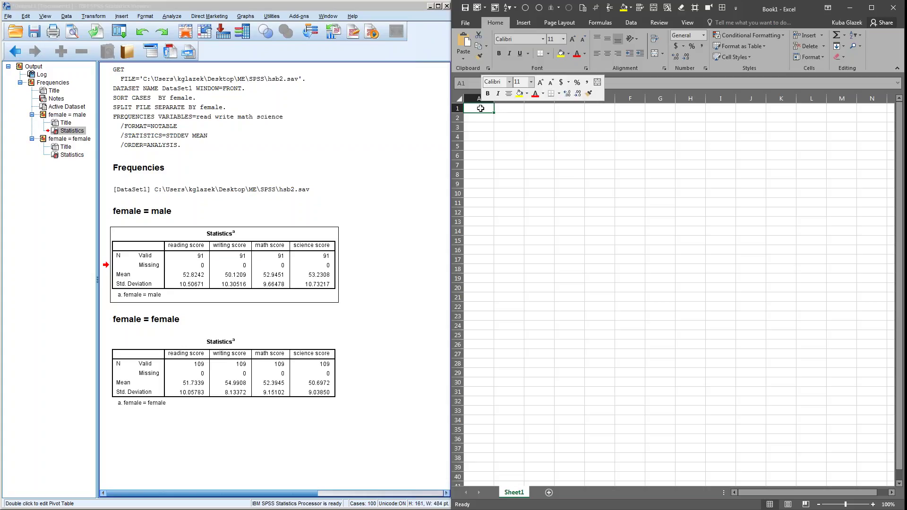
{"action": "left_click", "coordinate": [478, 109]}
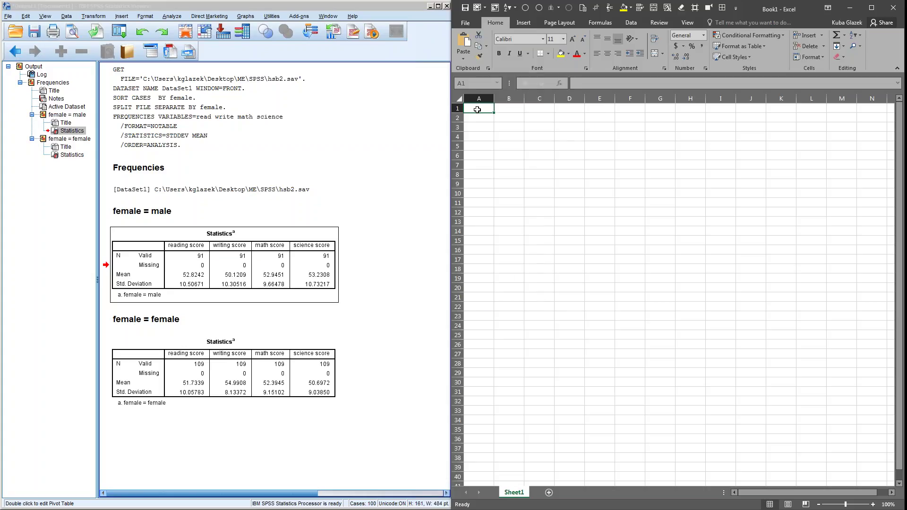
{"action": "right_click", "coordinate": [478, 109]}
{"action": "left_click", "coordinate": [499, 151]}
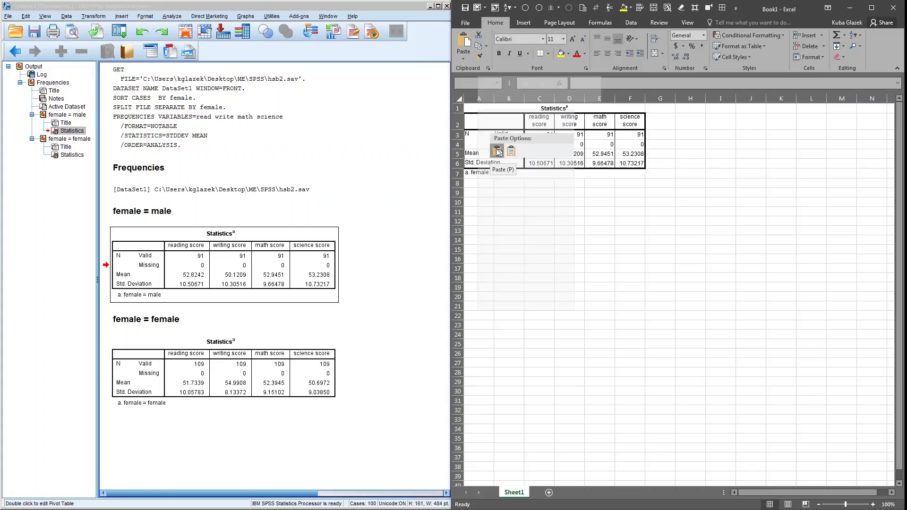
{"action": "left_click", "coordinate": [548, 194]}
Copy the male table without its title (A2:F7) in Excel and paste it transposed at cell A10
{"action": "left_click", "coordinate": [190, 273]}
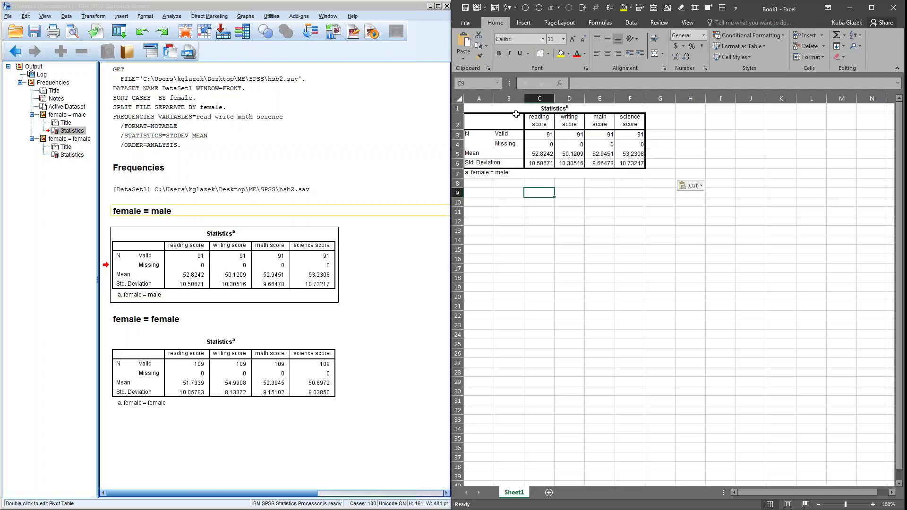
{"action": "mouse_move", "coordinate": [506, 121]}
{"action": "left_mouse_down"}
{"action": "mouse_move", "coordinate": [579, 132]}
{"action": "mouse_move", "coordinate": [633, 159]}
{"action": "mouse_move", "coordinate": [629, 170]}
{"action": "left_mouse_up"}
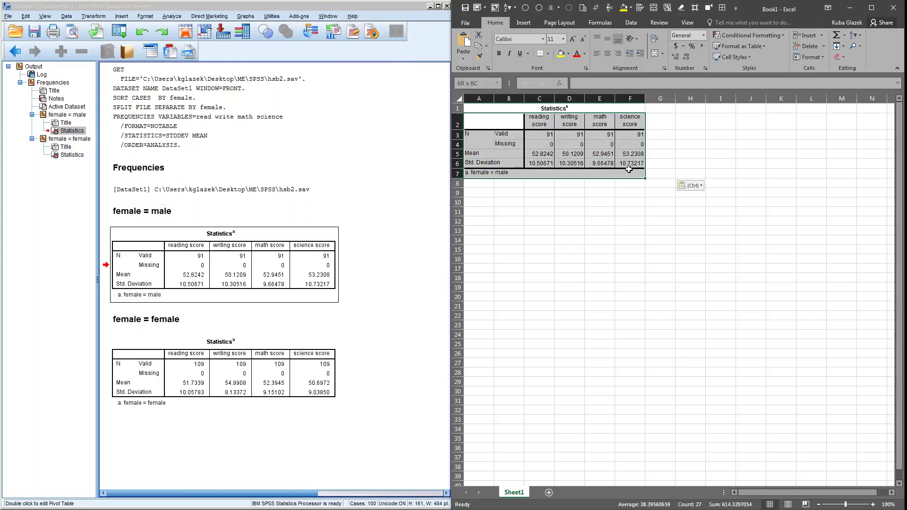
{"action": "right_click", "coordinate": [563, 154]}
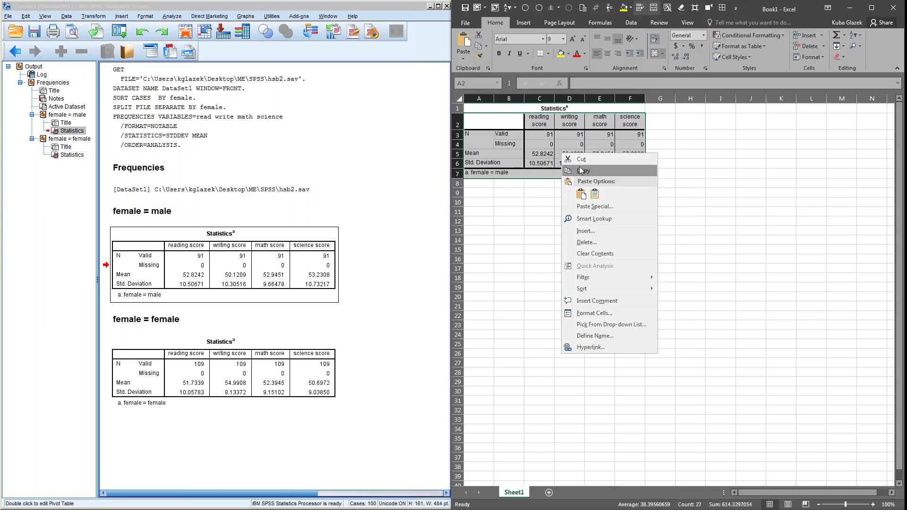
{"action": "left_click", "coordinate": [582, 170]}
{"action": "left_click", "coordinate": [485, 197]}
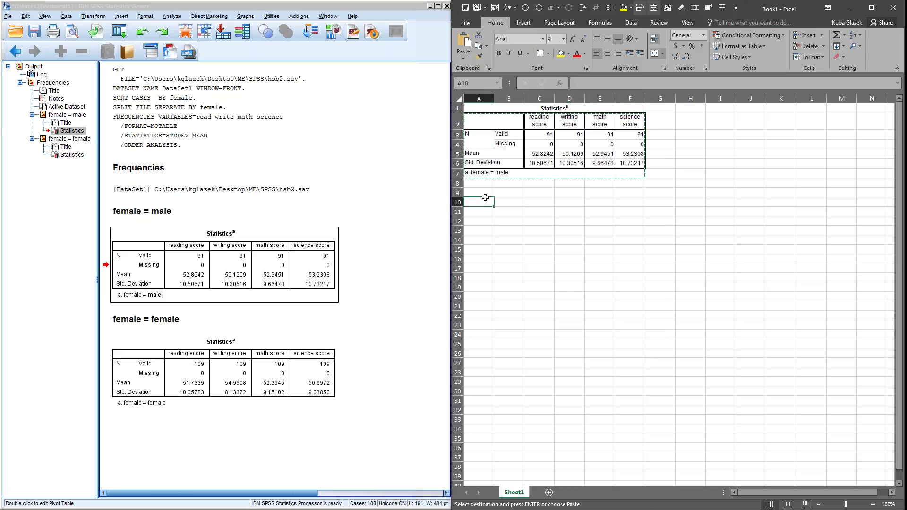
{"action": "right_click", "coordinate": [489, 203]}
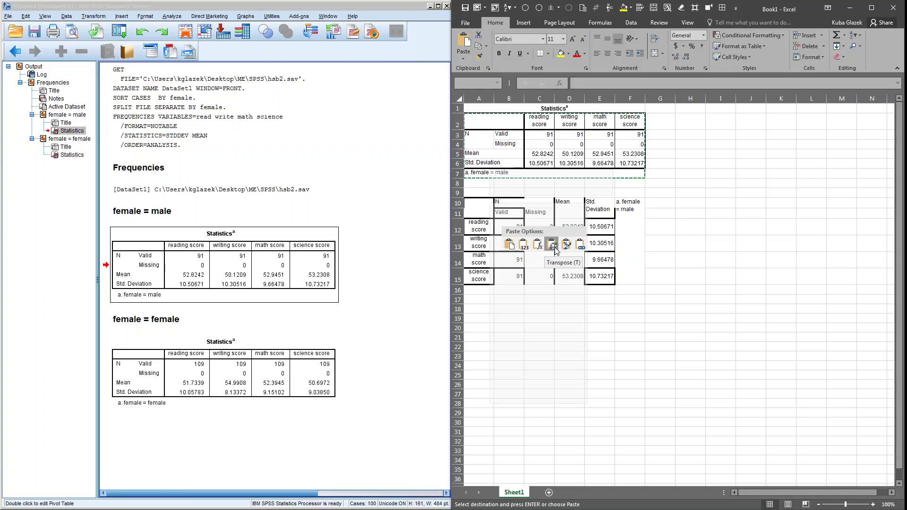
{"action": "left_click", "coordinate": [552, 245]}
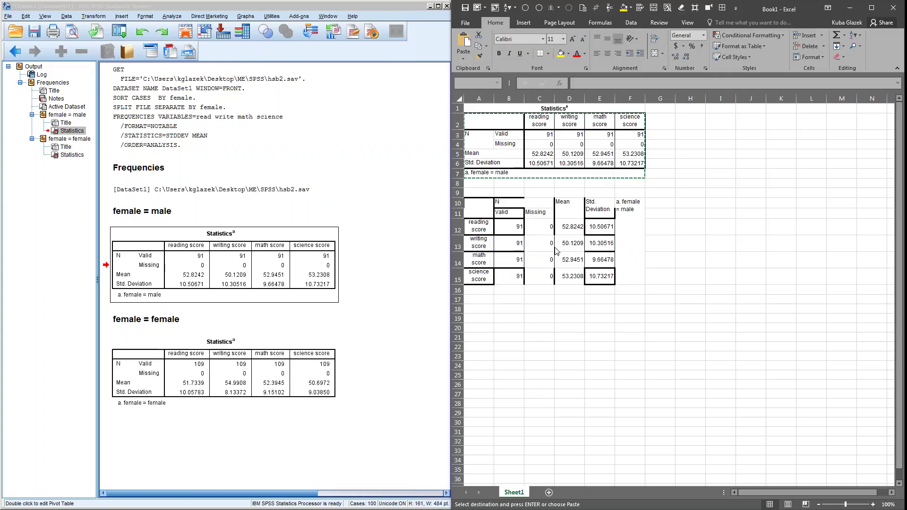
{"action": "left_click", "coordinate": [724, 242]}
Compare the score labels, means and standard deviations in the original male table with those in its transposed copy
{"action": "left_click", "coordinate": [534, 119]}
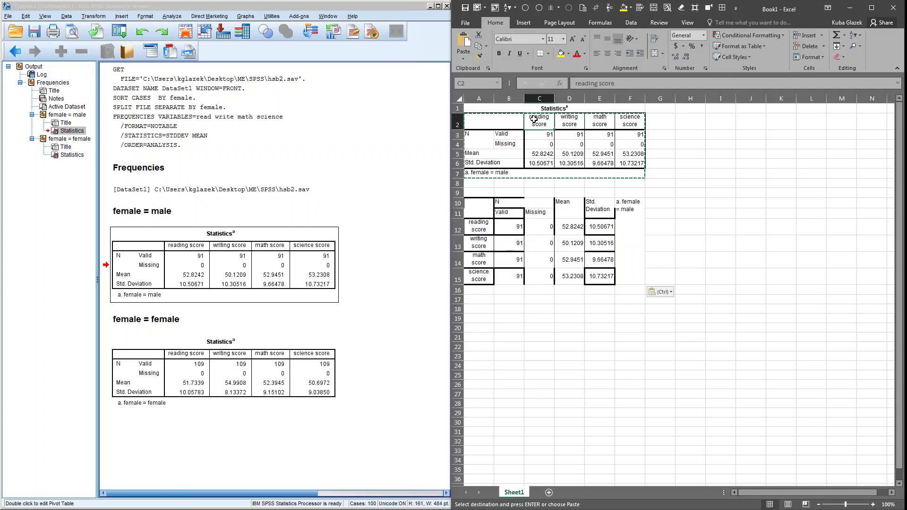
{"action": "left_click_drag", "start_coordinate": [534, 119], "coordinate": [636, 118]}
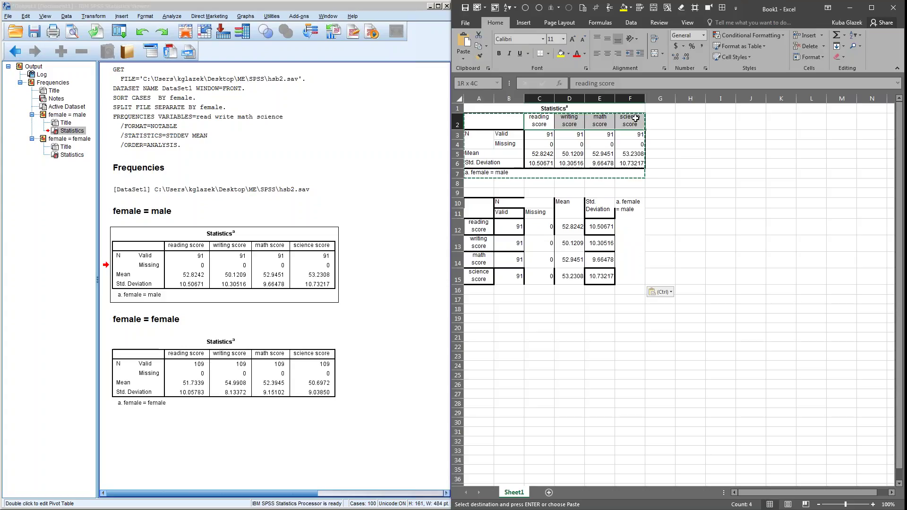
{"action": "left_click_drag", "start_coordinate": [478, 225], "coordinate": [486, 279]}
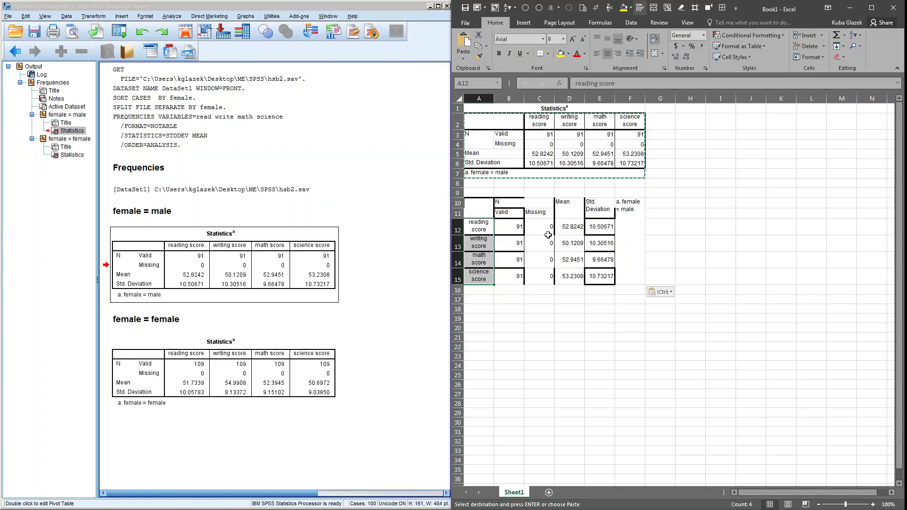
{"action": "left_click_drag", "start_coordinate": [567, 227], "coordinate": [565, 272]}
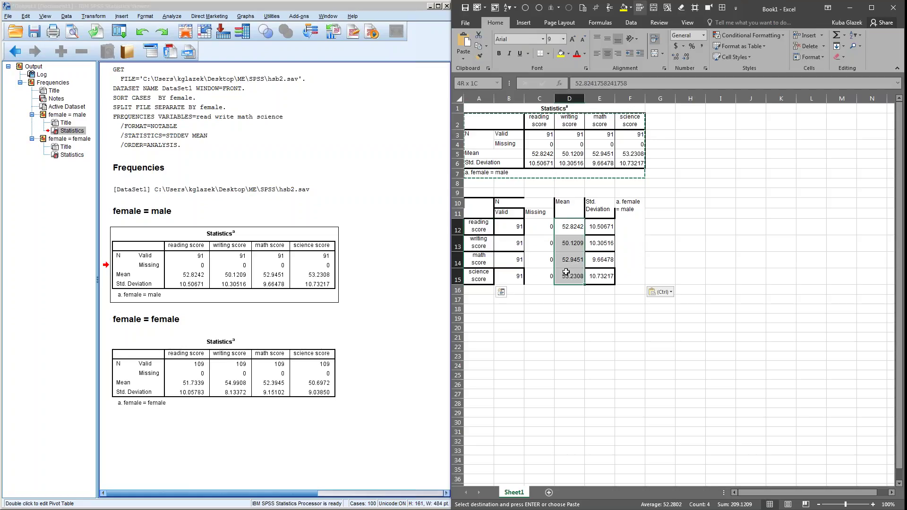
{"action": "left_click_drag", "start_coordinate": [599, 226], "coordinate": [597, 279]}
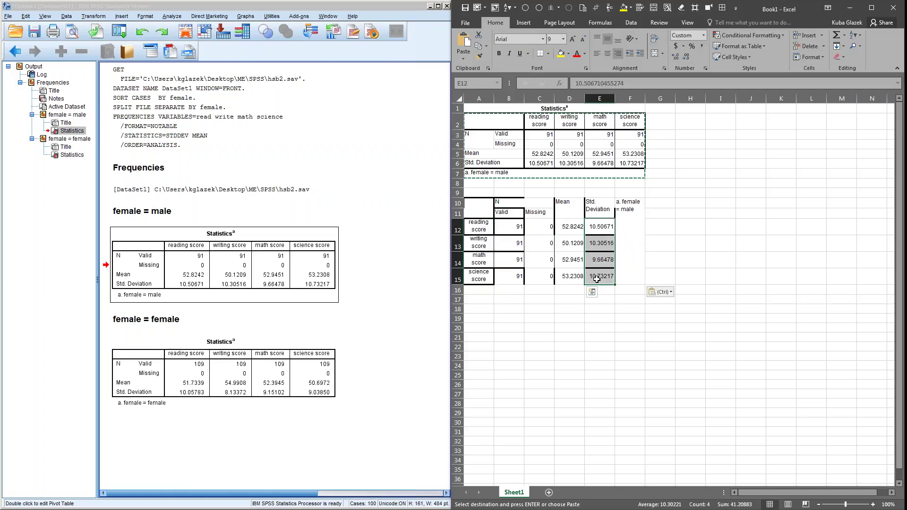
{"action": "left_click_drag", "start_coordinate": [538, 155], "coordinate": [639, 156]}
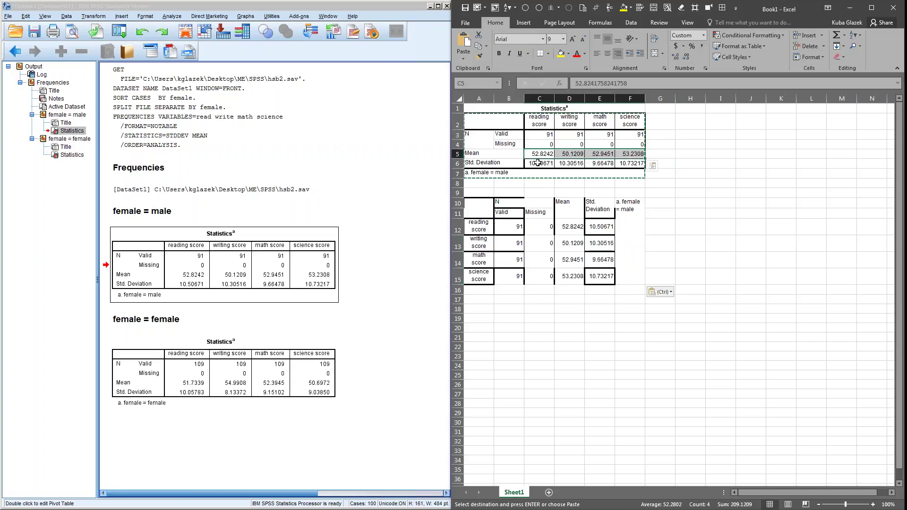
{"action": "left_click", "coordinate": [538, 163]}
{"action": "left_click", "coordinate": [603, 276]}
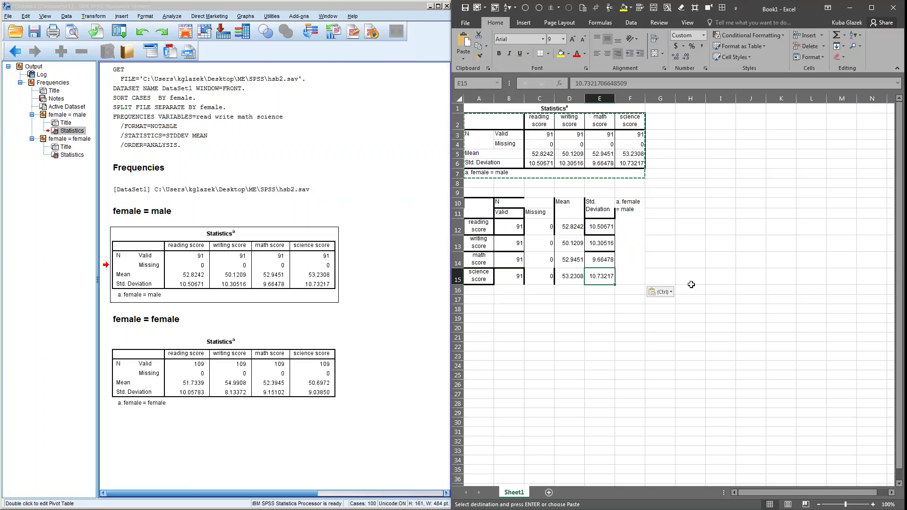
Copy the female group's Statistics table from the SPSS output and paste it into the Excel sheet at H1, keeping its formatting
{"action": "left_click", "coordinate": [178, 361]}
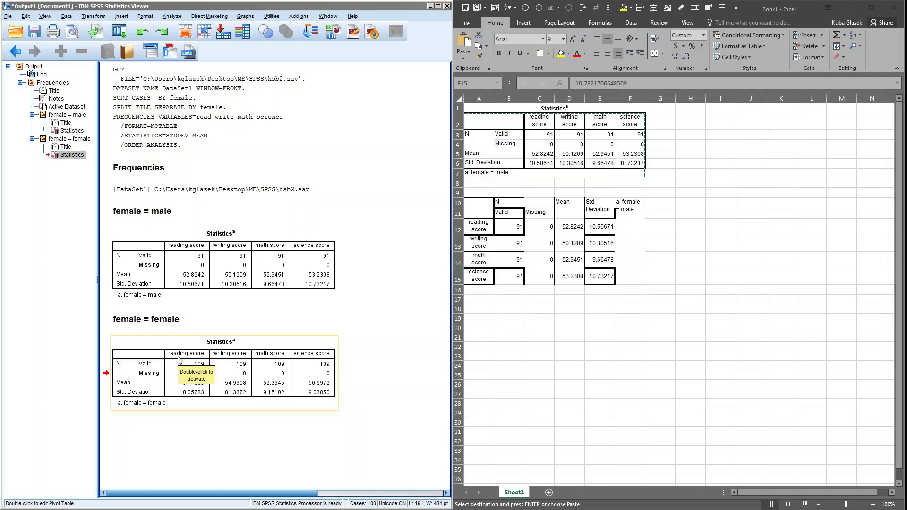
{"action": "right_click", "coordinate": [180, 361]}
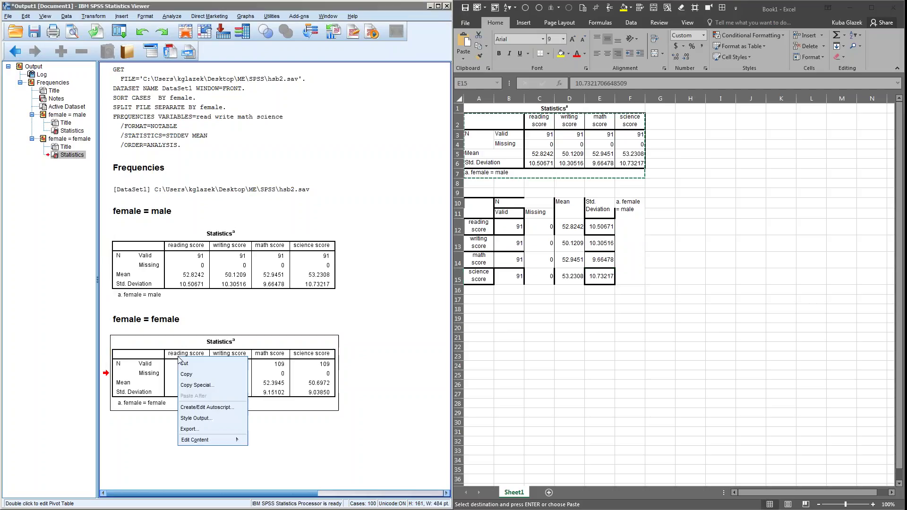
{"action": "left_click", "coordinate": [192, 374]}
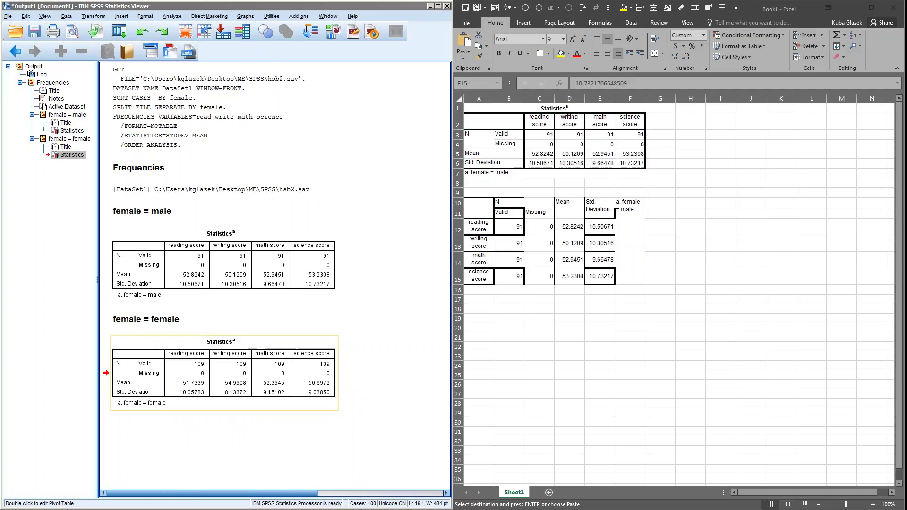
{"action": "left_click", "coordinate": [690, 109]}
{"action": "right_click", "coordinate": [693, 110]}
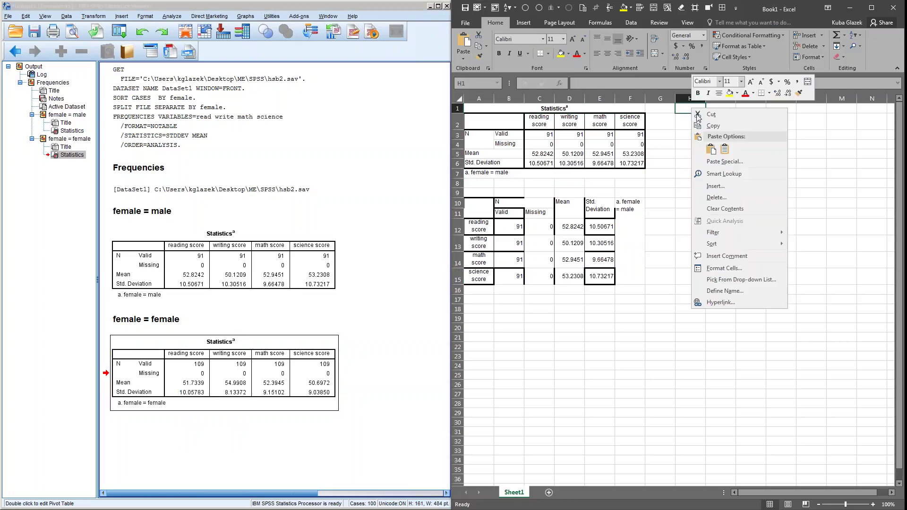
{"action": "left_click", "coordinate": [712, 149]}
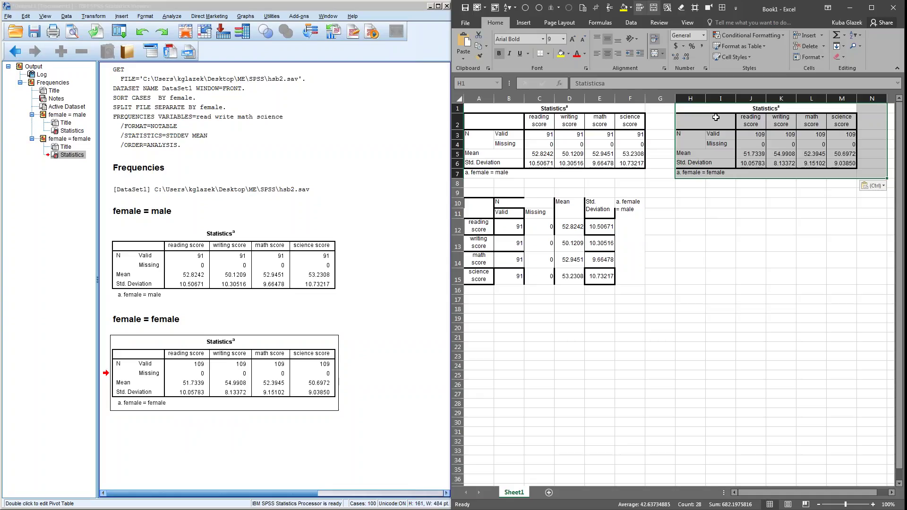
Copy the female table without its title (H2:M7) and paste it transposed at cell H10
{"action": "left_click_drag", "start_coordinate": [716, 117], "coordinate": [833, 171]}
{"action": "key", "text": "ctrl+c"}
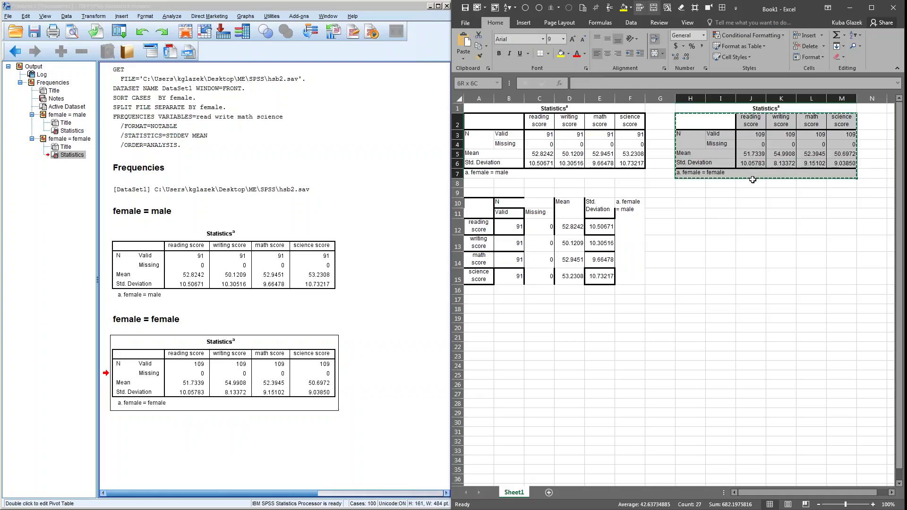
{"action": "left_click", "coordinate": [691, 203]}
{"action": "right_click", "coordinate": [691, 204]}
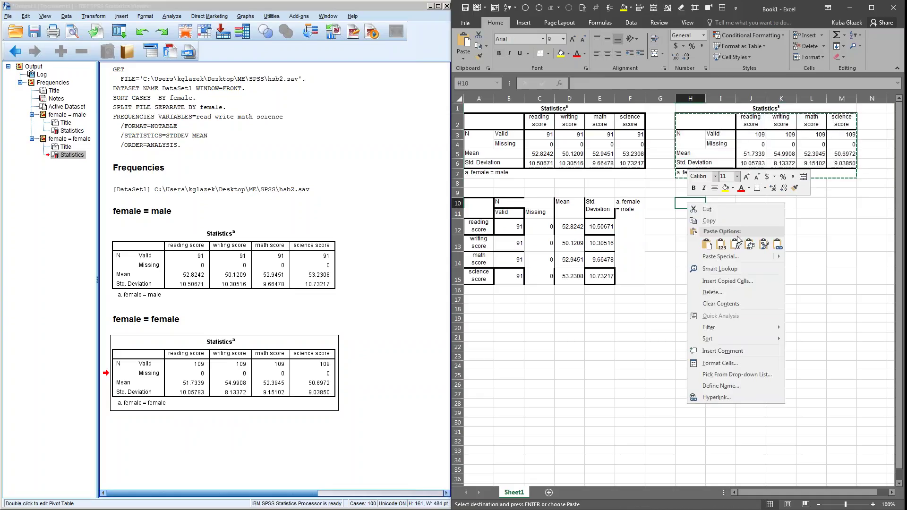
{"action": "left_click", "coordinate": [749, 245]}
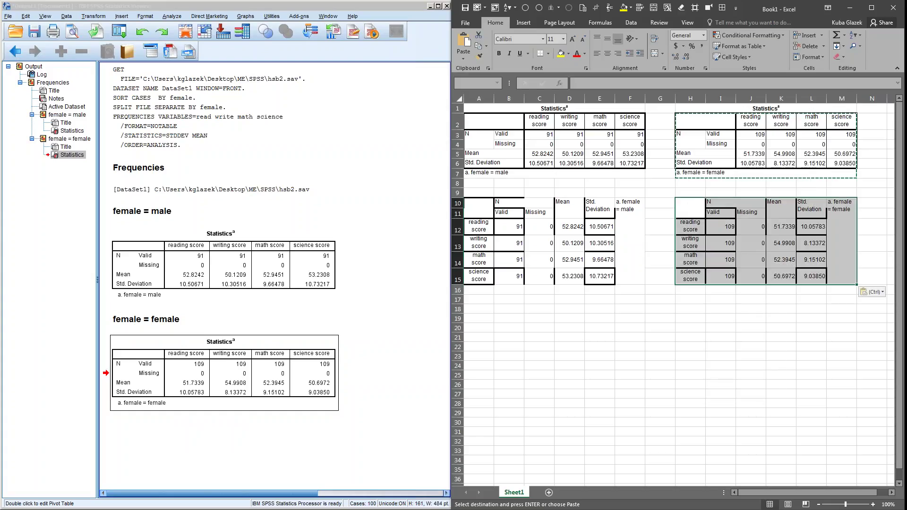
{"action": "left_click", "coordinate": [751, 319]}
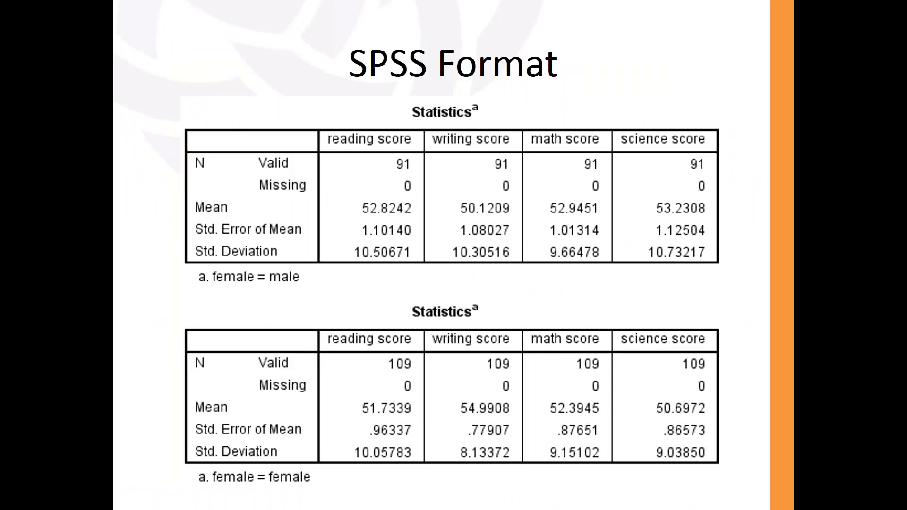
{"action": "key", "text": "Right"}
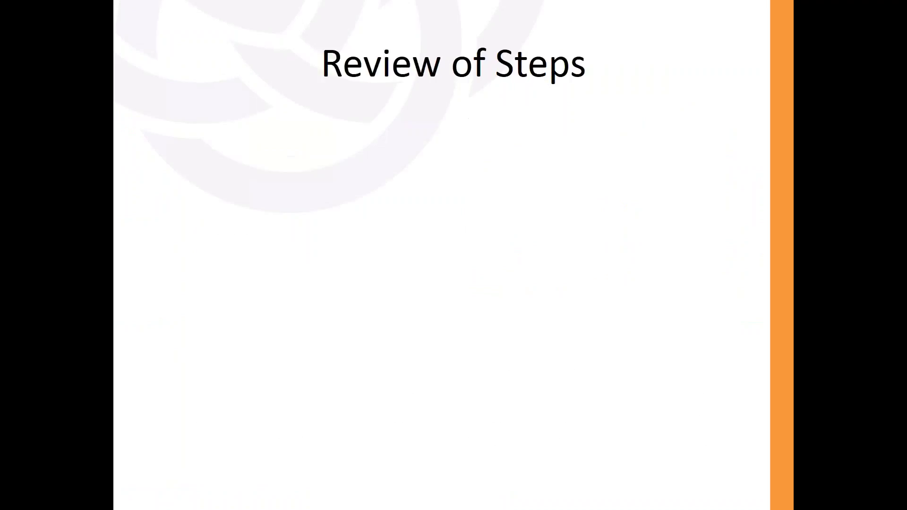
{"action": "key", "text": "Right"}
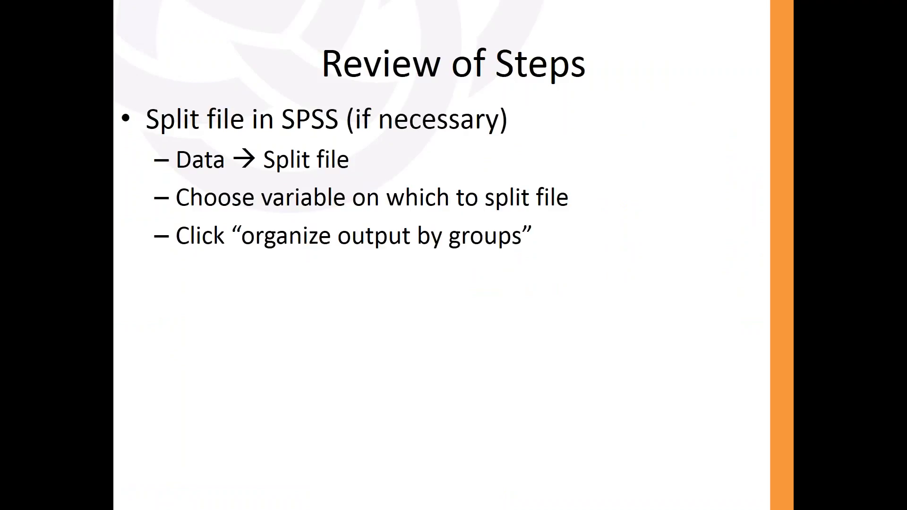
{"action": "key", "text": "Right"}
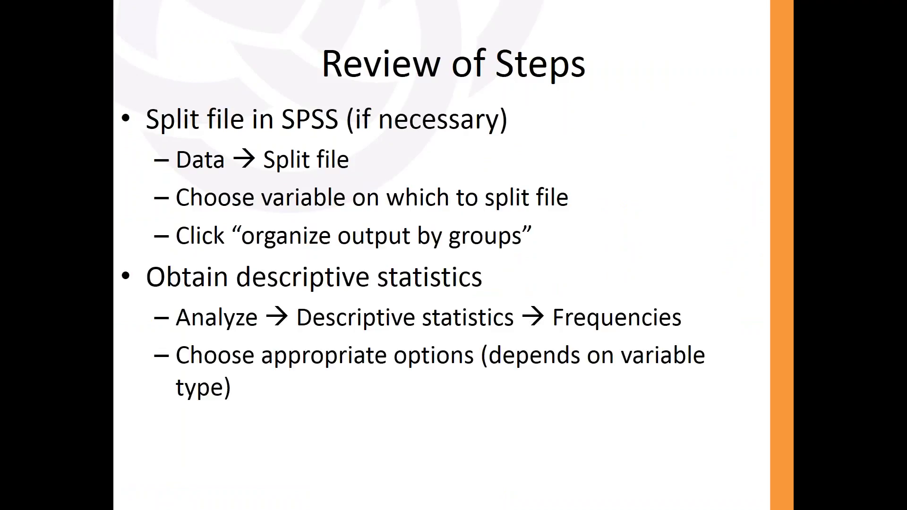
{"action": "key", "text": "Right"}
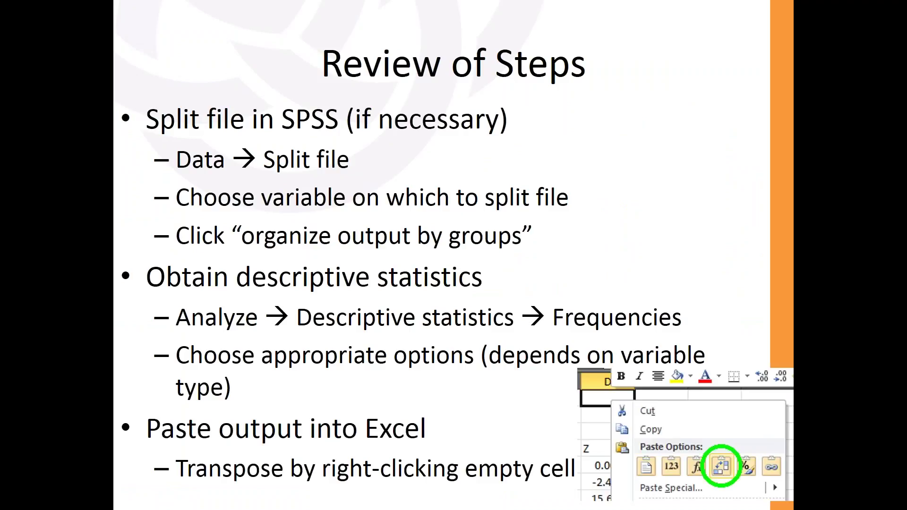
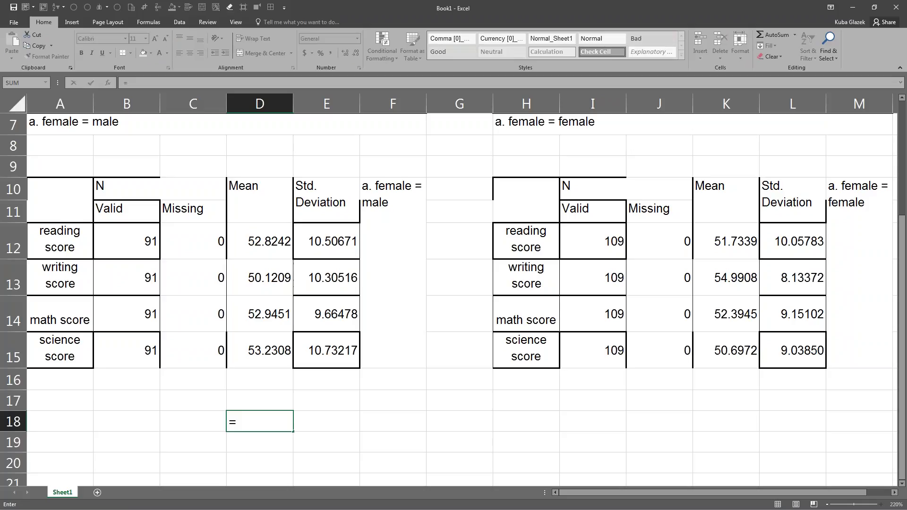
Reference the male reading mean in cell D18 with =D12 and round it to two decimals using =ROUND(D12, 2)
{"action": "type", "text": "d12"}
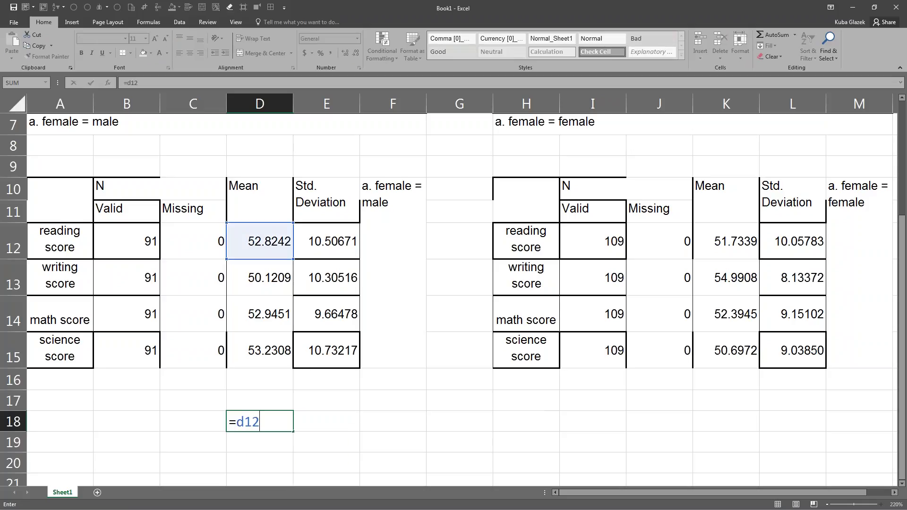
{"action": "key", "text": "Return"}
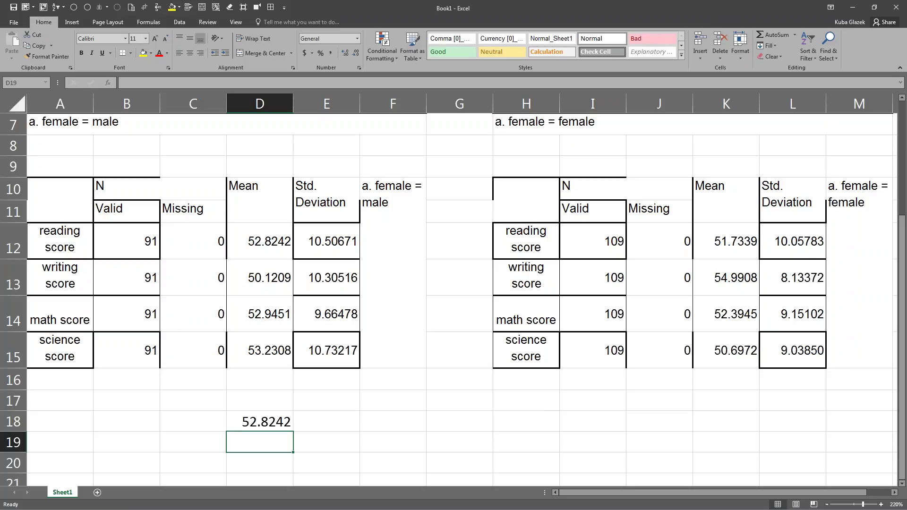
{"action": "left_click", "coordinate": [260, 422]}
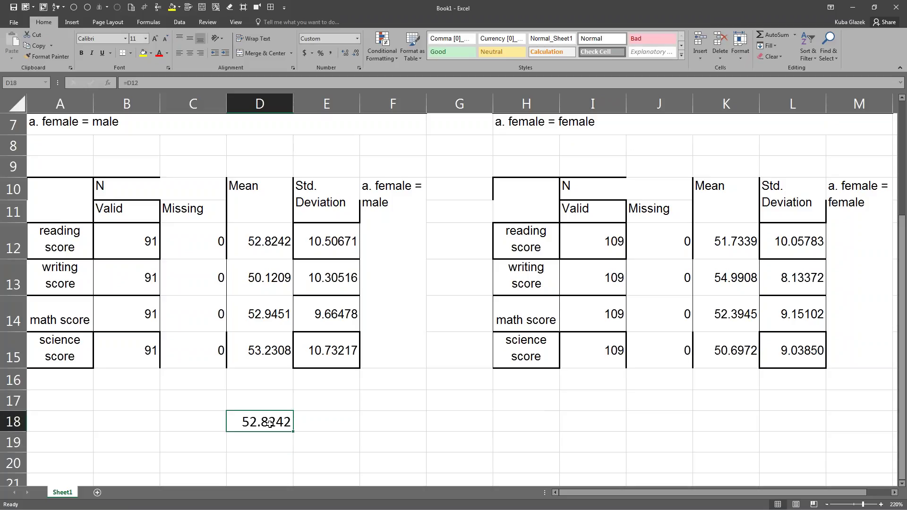
{"action": "double_click", "coordinate": [270, 424]}
{"action": "left_click", "coordinate": [237, 422]}
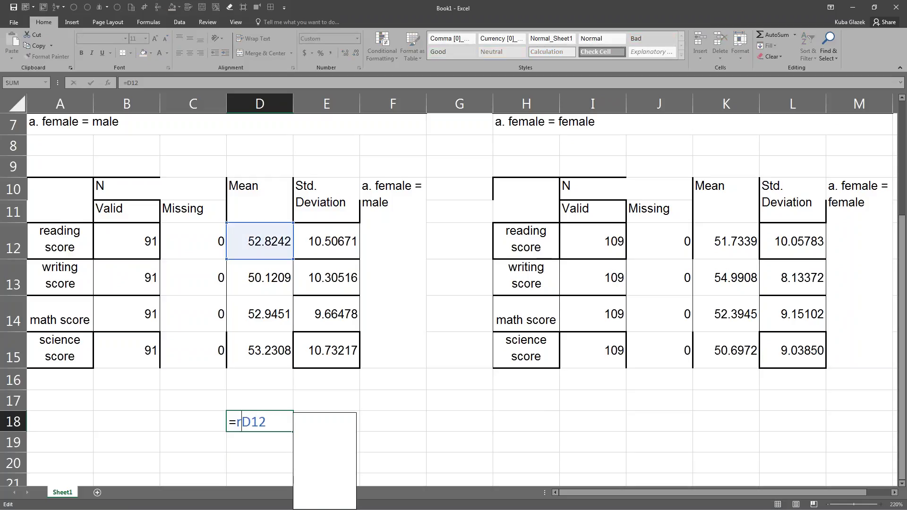
{"action": "type", "text": "round("}
{"action": "left_click", "coordinate": [303, 422]}
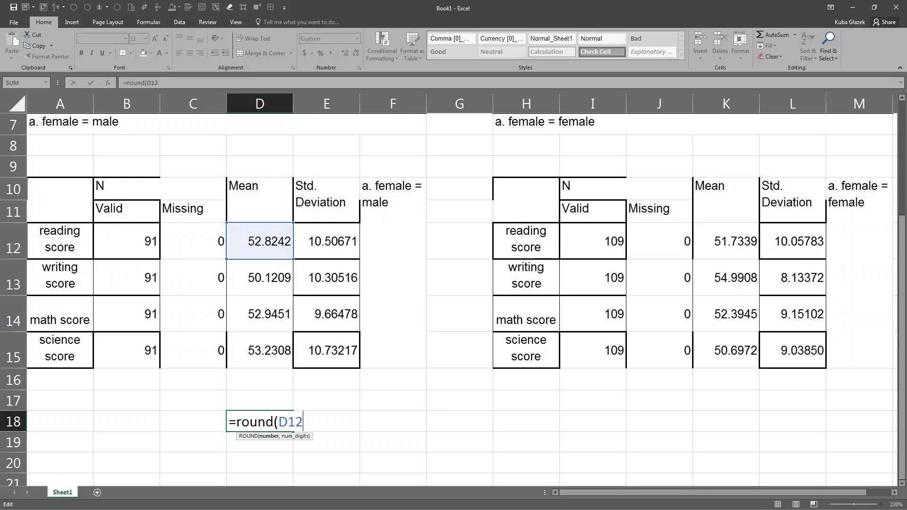
{"action": "type", "text": ", 2)"}
{"action": "key", "text": "Return"}
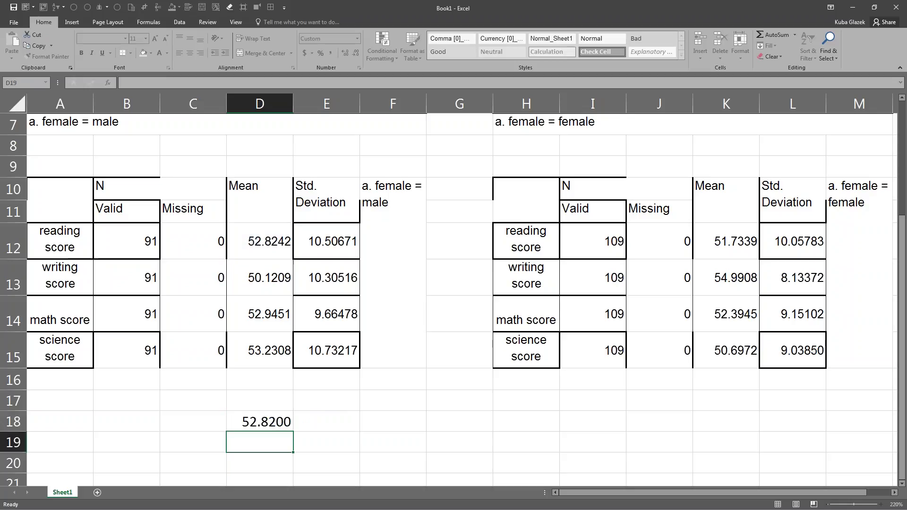
Adjust the number format of cell D18 to display two decimal places
{"action": "left_click", "coordinate": [272, 425]}
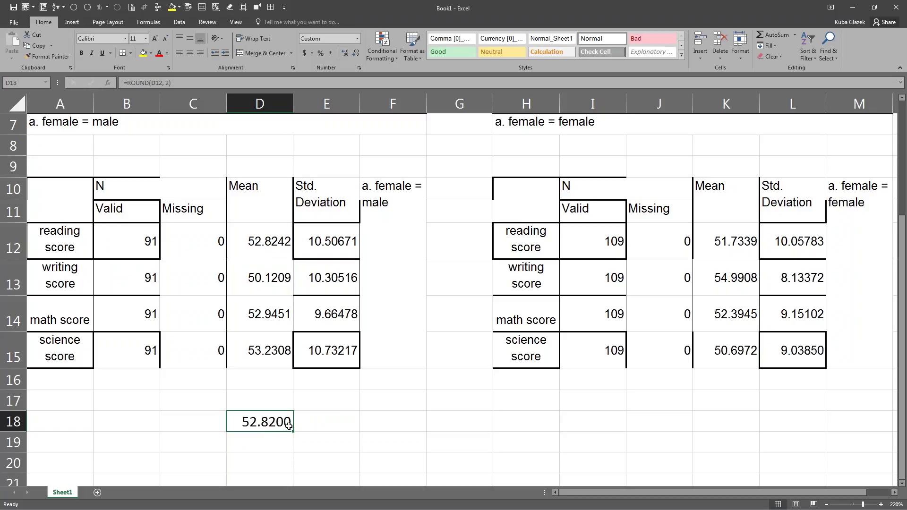
{"action": "left_click", "coordinate": [347, 56]}
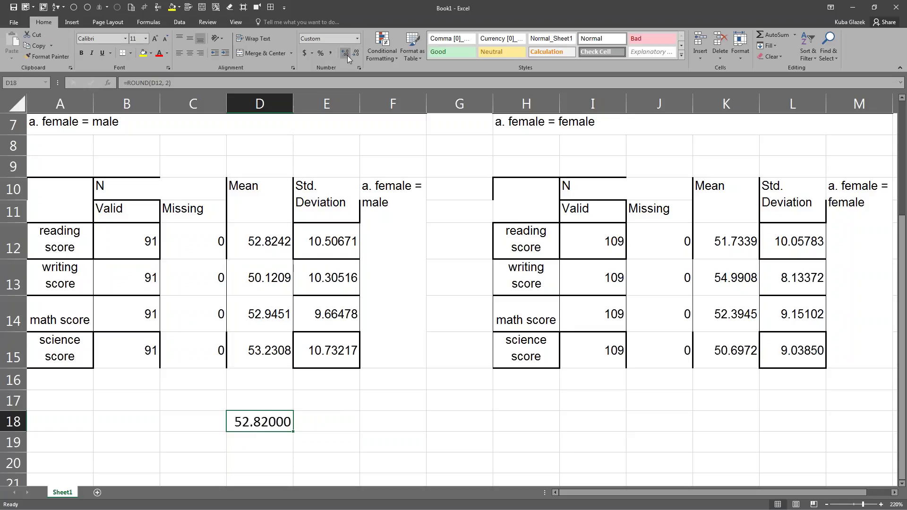
{"action": "left_click", "coordinate": [357, 53]}
{"action": "double_click", "coordinate": [357, 53]}
{"action": "double_click", "coordinate": [347, 53]}
{"action": "double_click", "coordinate": [347, 53]}
{"action": "double_click", "coordinate": [347, 53]}
{"action": "double_click", "coordinate": [357, 53]}
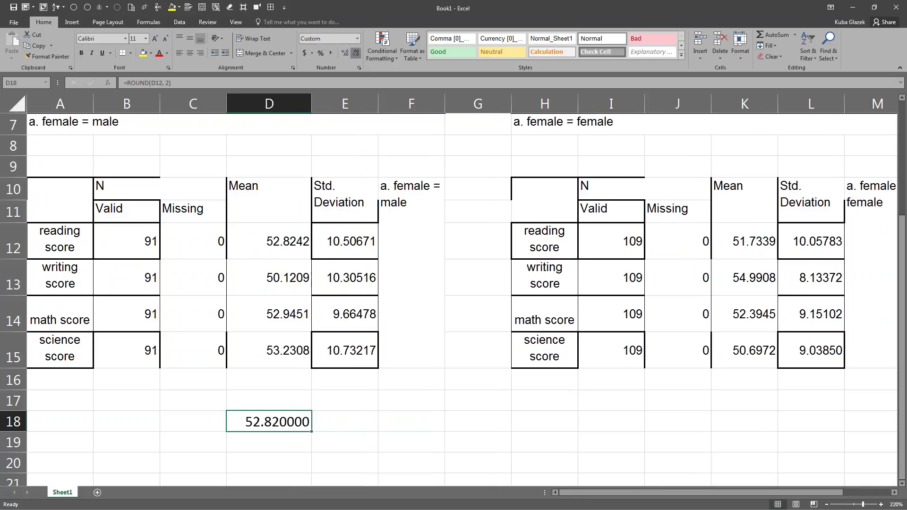
{"action": "double_click", "coordinate": [357, 53]}
{"action": "double_click", "coordinate": [356, 53]}
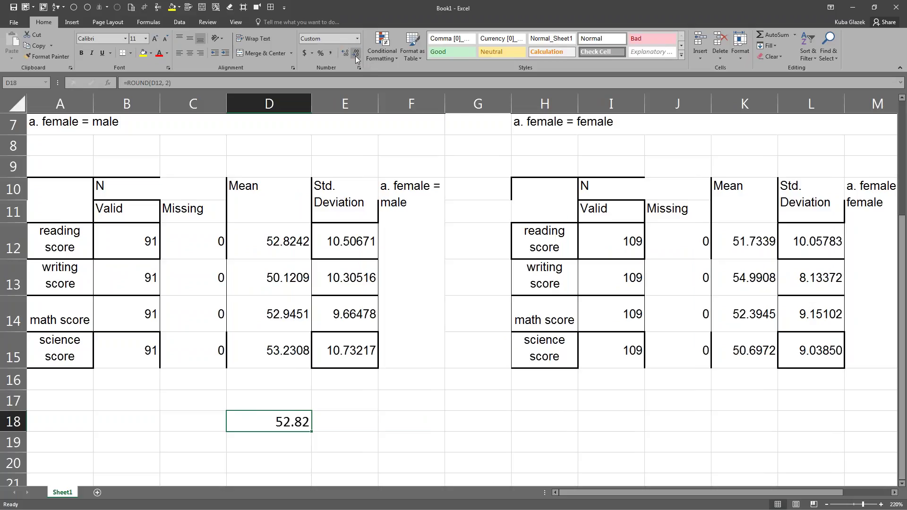
Append the male reading standard deviation in parentheses to D18's formula, making it =ROUND(D12, 2)&" ("&E12&")"
{"action": "double_click", "coordinate": [296, 423]}
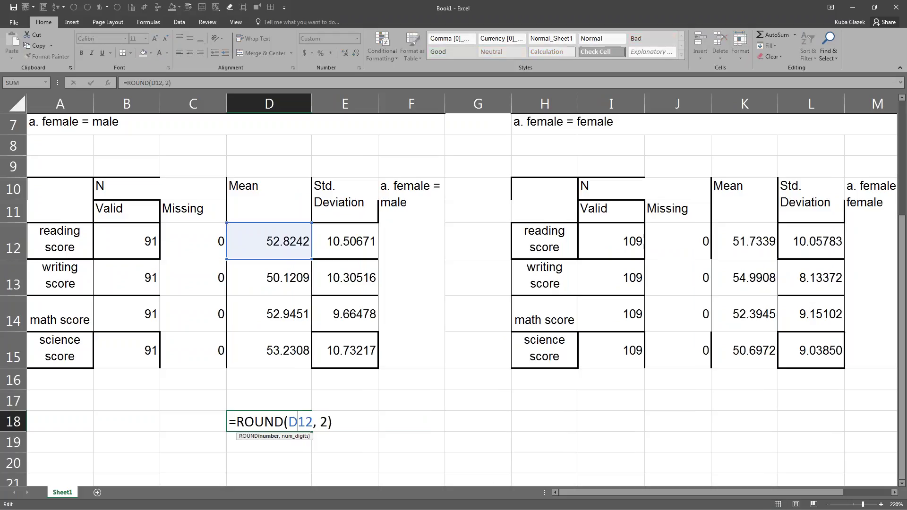
{"action": "left_click", "coordinate": [337, 422]}
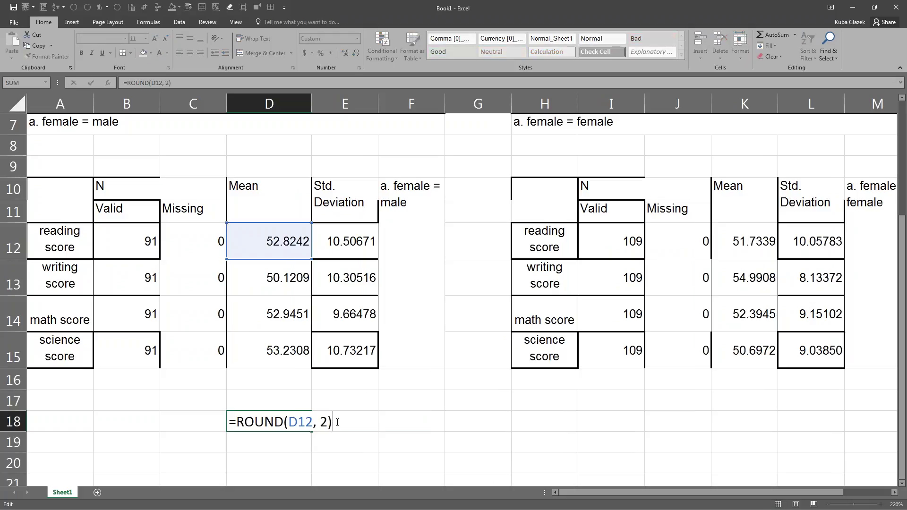
{"action": "type", "text": "&\" (\"e12"}
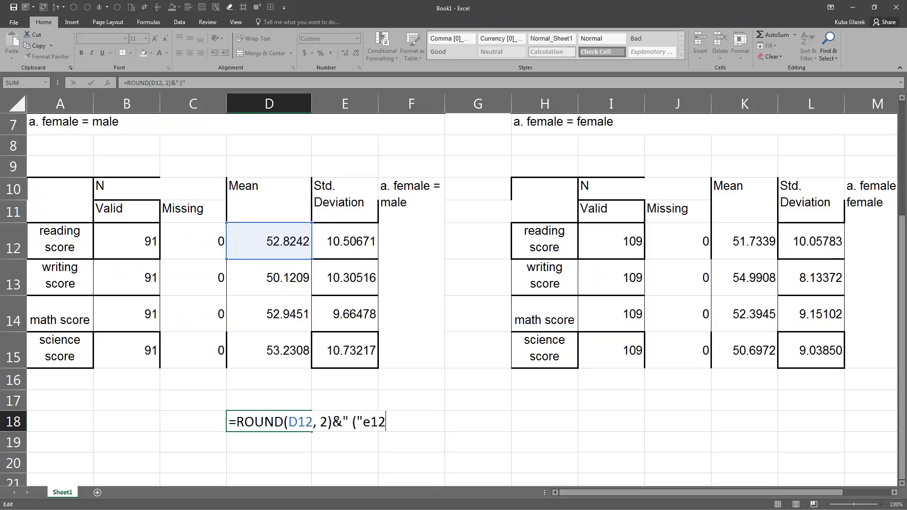
{"action": "key", "text": "BackSpace"}
{"action": "key", "text": "BackSpace"}
{"action": "key", "text": "BackSpace"}
{"action": "type", "text": "&e12"}
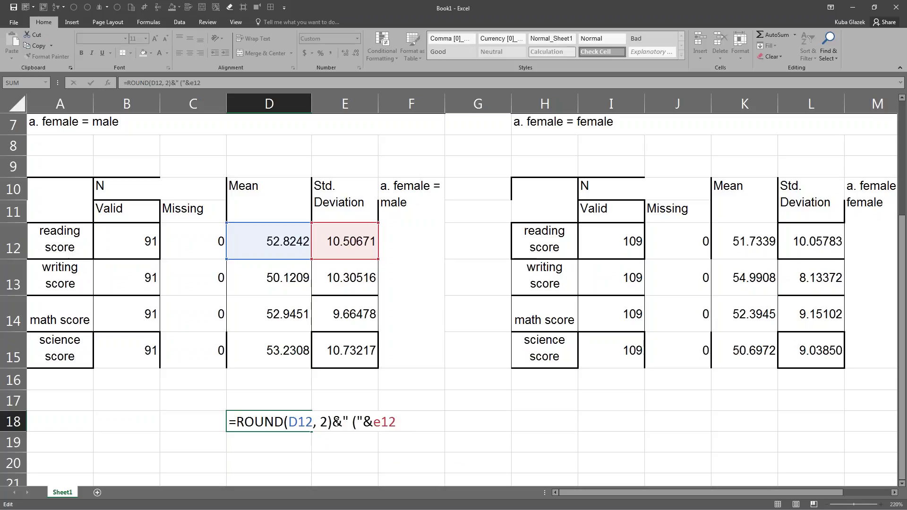
{"action": "type", "text": "&\")\""}
{"action": "key", "text": "Return"}
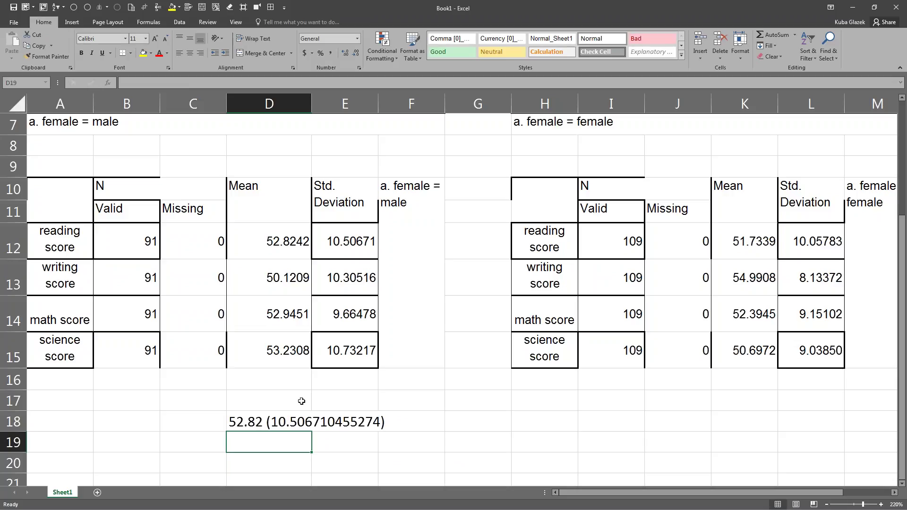
Examine the full unrounded standard deviation stored in cell E12
{"action": "left_click", "coordinate": [359, 246]}
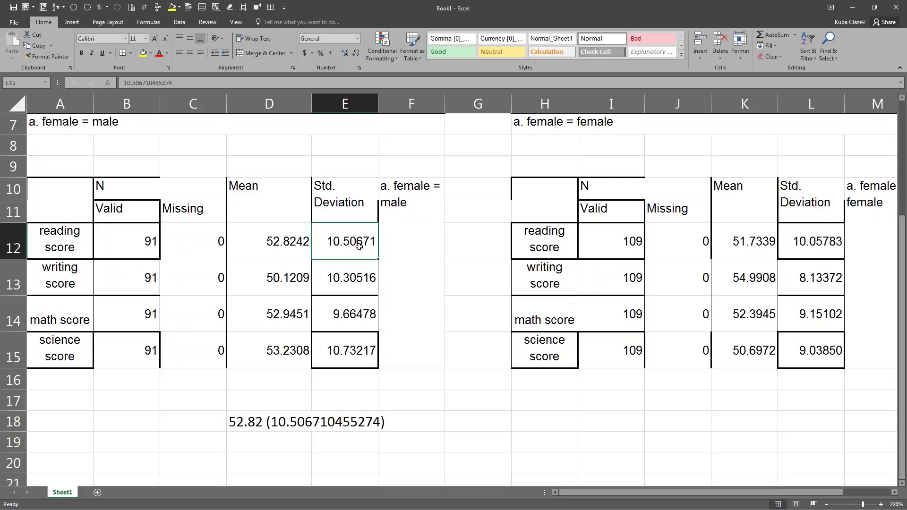
{"action": "double_click", "coordinate": [359, 246]}
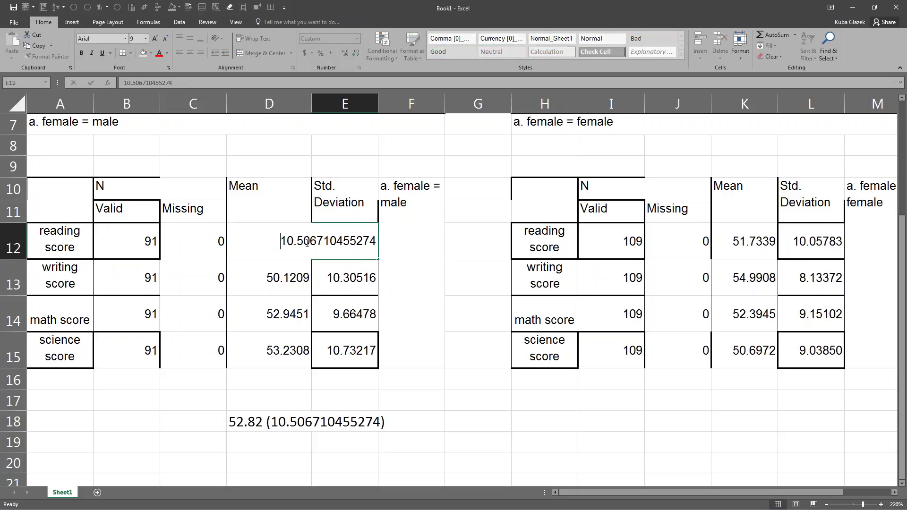
{"action": "double_click", "coordinate": [368, 242]}
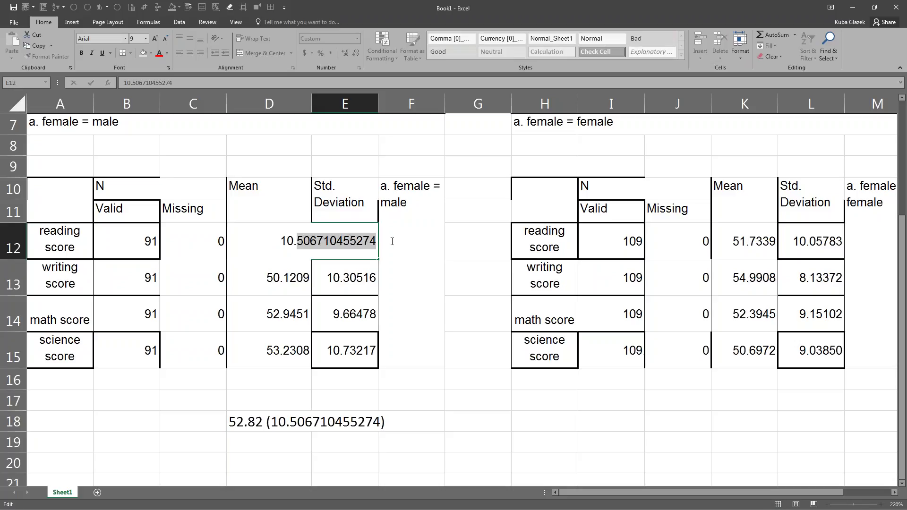
{"action": "key", "text": "Return"}
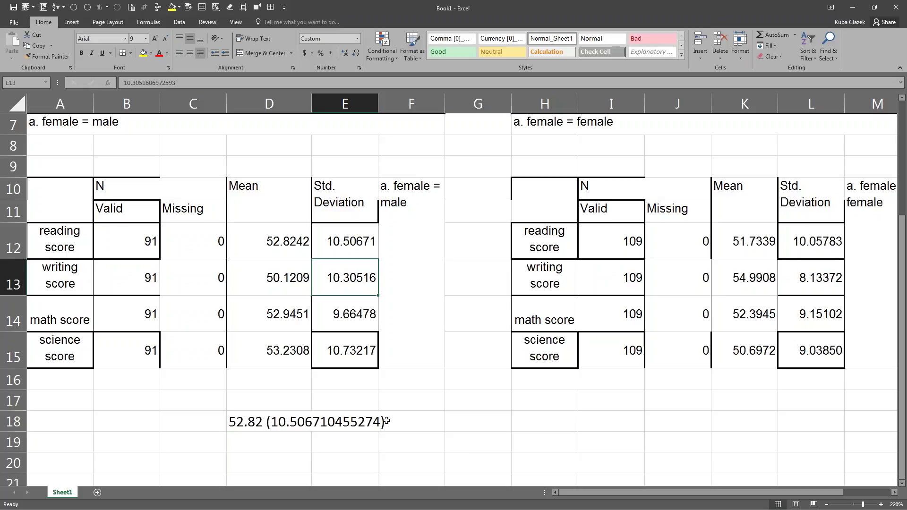
Round the standard deviation in D18's formula to two decimals by wrapping E12 as ROUND(E12,2)
{"action": "left_click", "coordinate": [272, 424]}
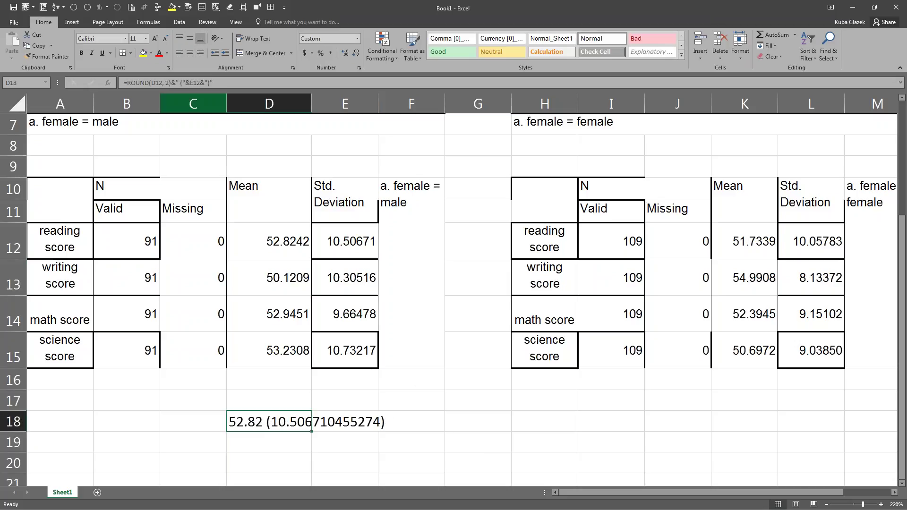
{"action": "double_click", "coordinate": [252, 422]}
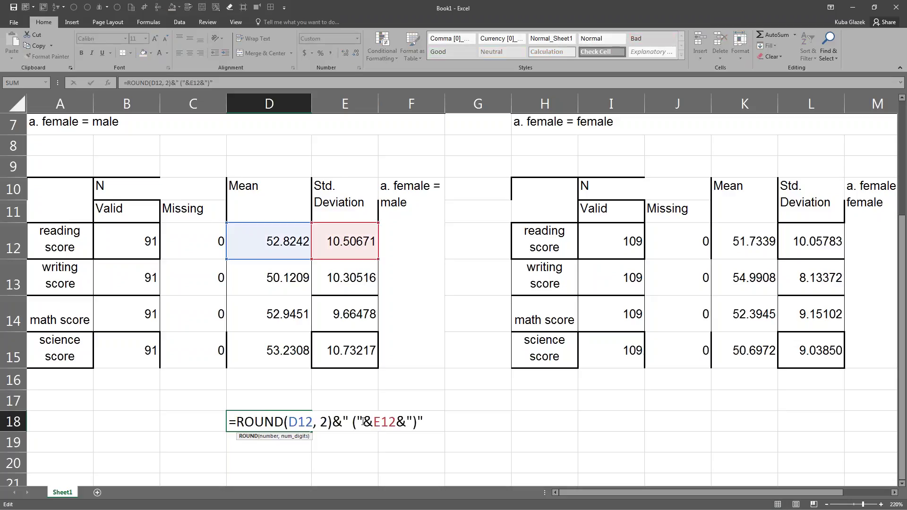
{"action": "left_click", "coordinate": [374, 422]}
{"action": "type", "text": "round("}
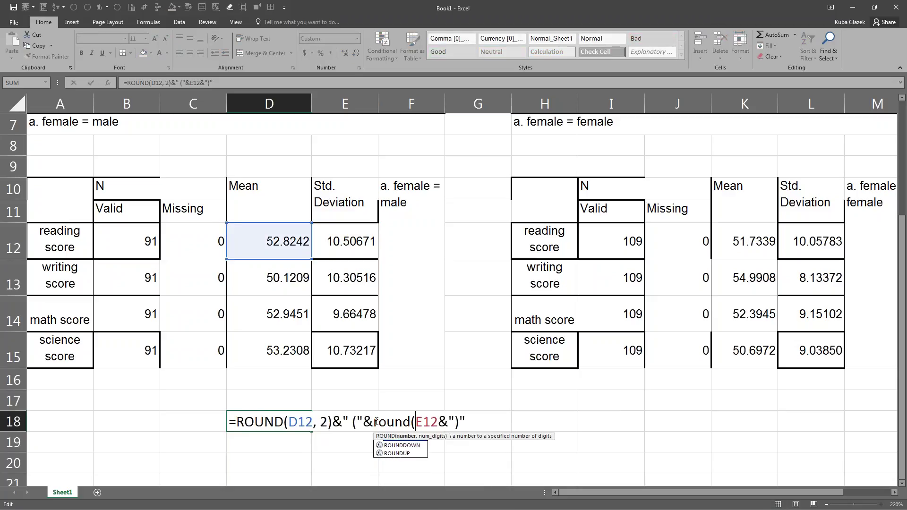
{"action": "key", "text": "Right"}
{"action": "key", "text": "Right"}
{"action": "key", "text": "Right"}
{"action": "type", "text": ",2)"}
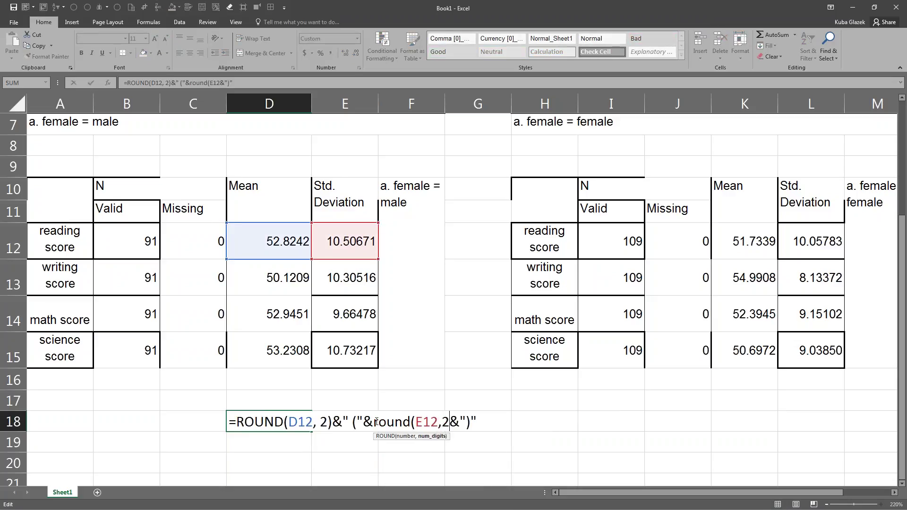
{"action": "key", "text": "Return"}
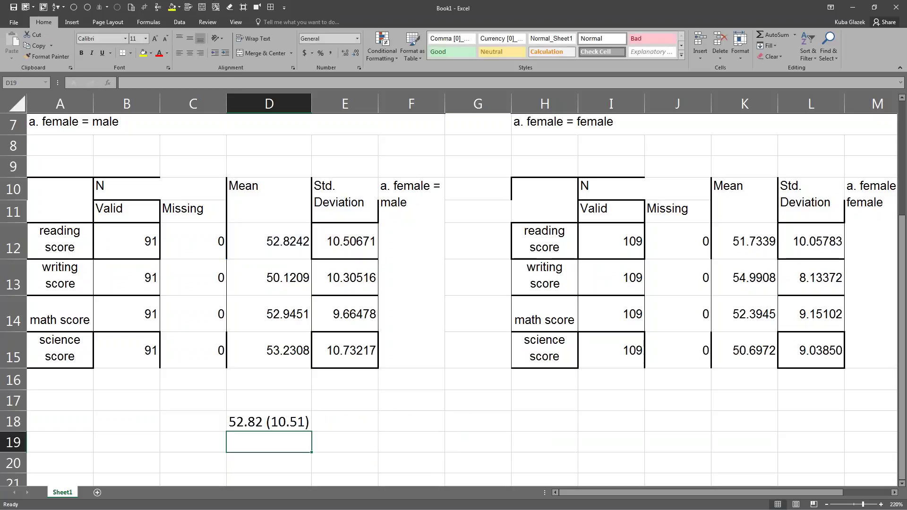
Replace the opening parenthesis in D18's formula with the text "whatever I want"
{"action": "key", "text": "Up"}
{"action": "double_click", "coordinate": [297, 423]}
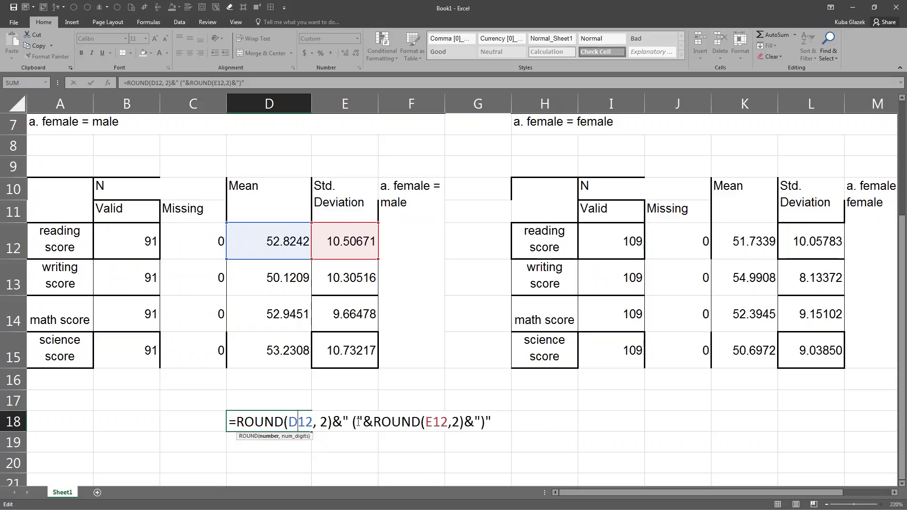
{"action": "left_click_drag", "start_coordinate": [357, 422], "coordinate": [355, 422]}
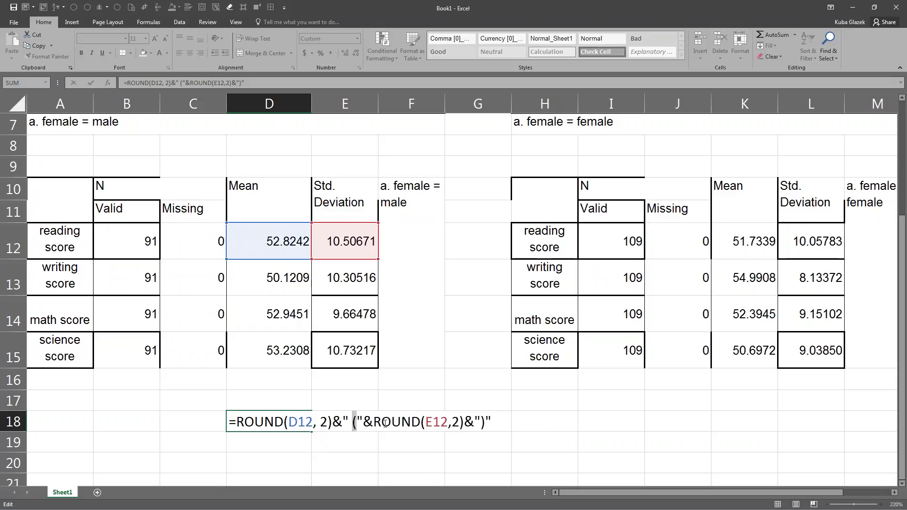
{"action": "type", "text": "whatever"}
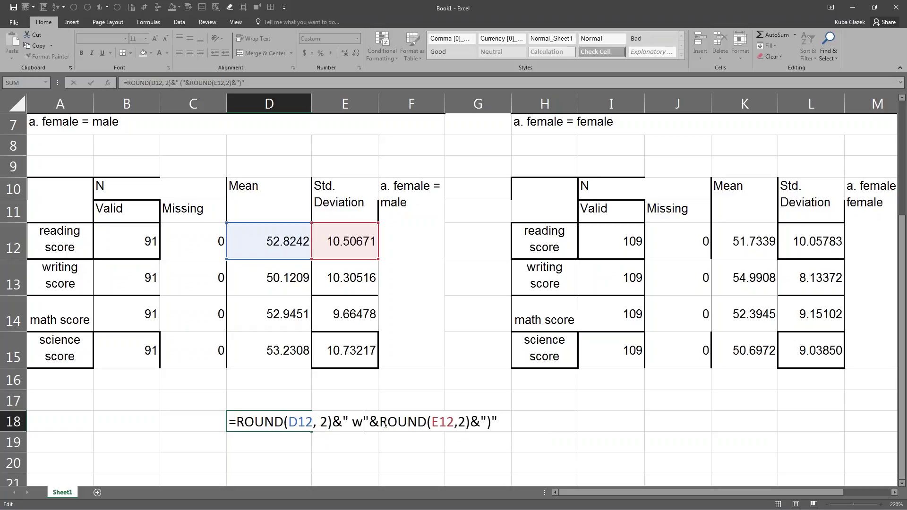
{"action": "type", "text": " I want"}
{"action": "key", "text": "Return"}
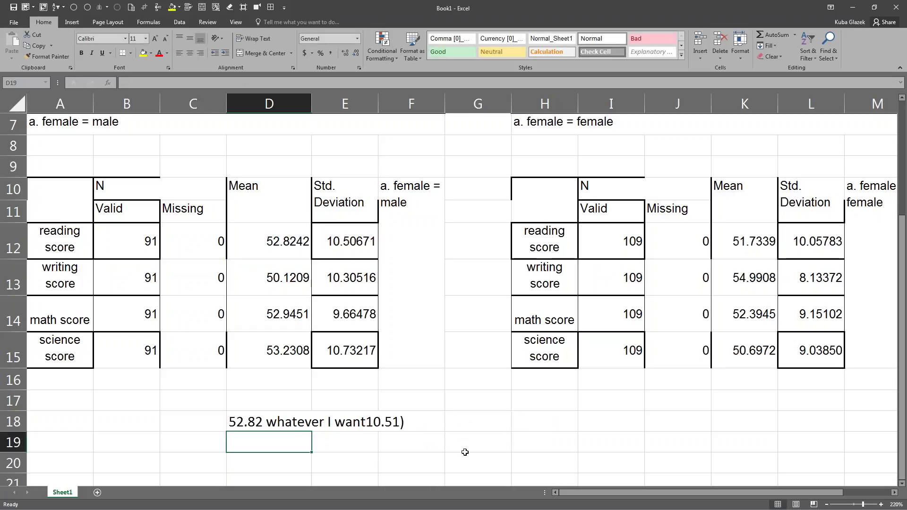
Replace "whatever I want" in D18's formula with an opening parenthesis and remove the space before it
{"action": "left_click", "coordinate": [287, 420]}
{"action": "double_click", "coordinate": [287, 420]}
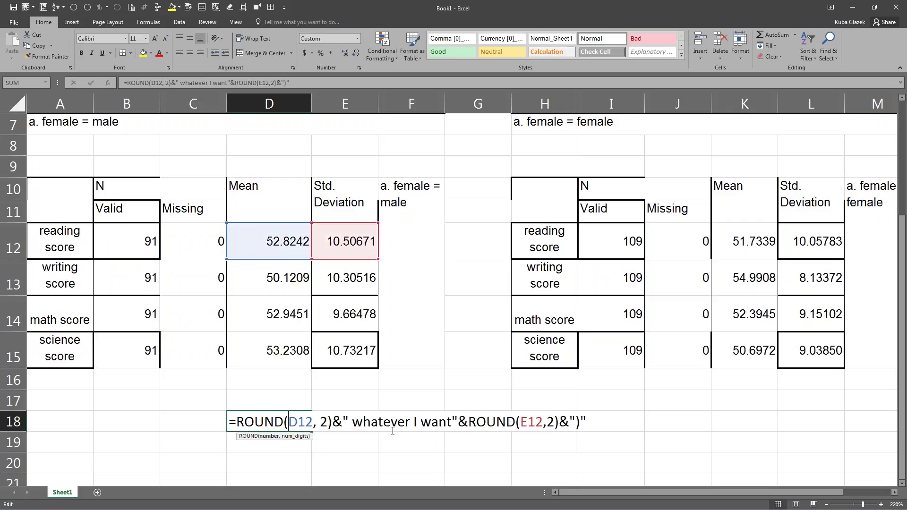
{"action": "double_click", "coordinate": [449, 421]}
{"action": "left_click_drag", "start_coordinate": [394, 424], "coordinate": [353, 424]}
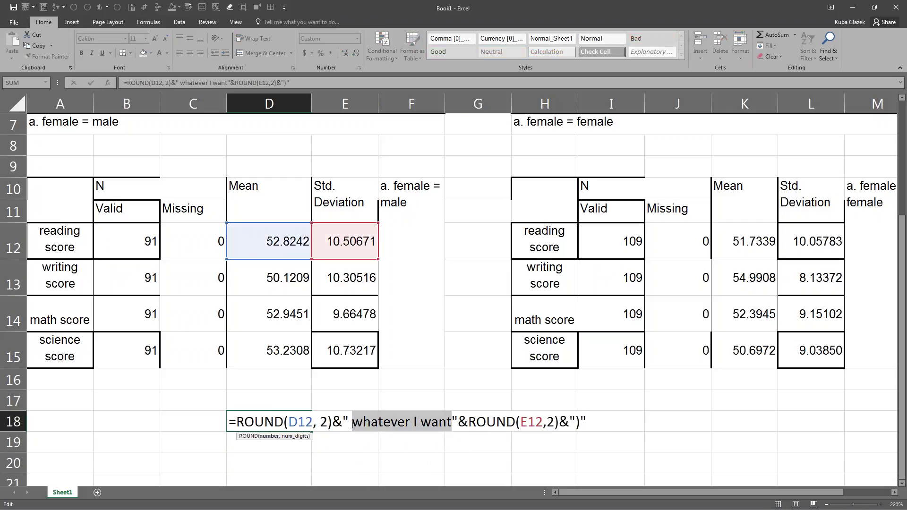
{"action": "type", "text": "("}
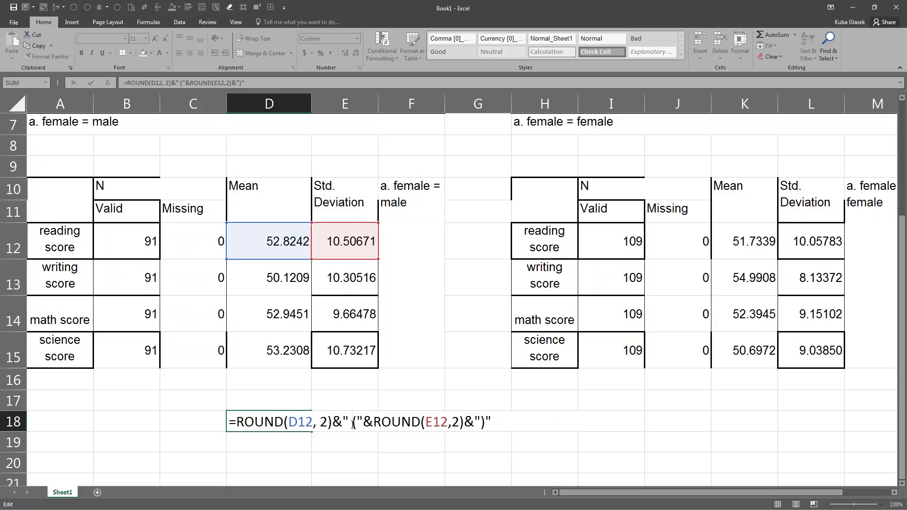
{"action": "key", "text": "BackSpace"}
{"action": "key", "text": "Return"}
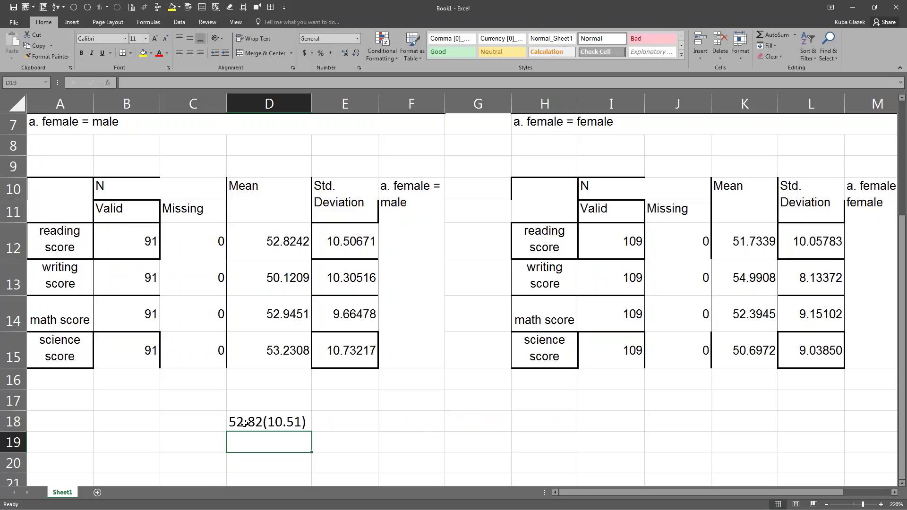
Put a space back before the opening parenthesis in D18's formula
{"action": "double_click", "coordinate": [263, 422]}
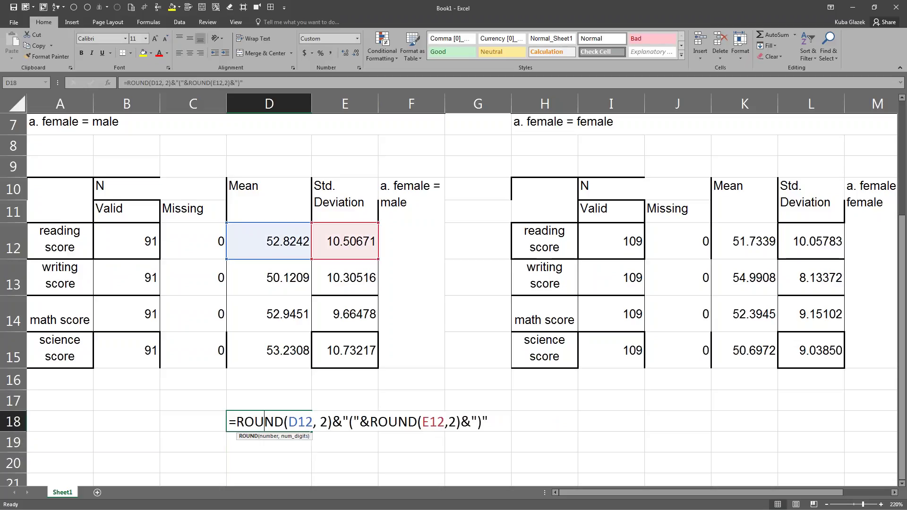
{"action": "left_click", "coordinate": [348, 421]}
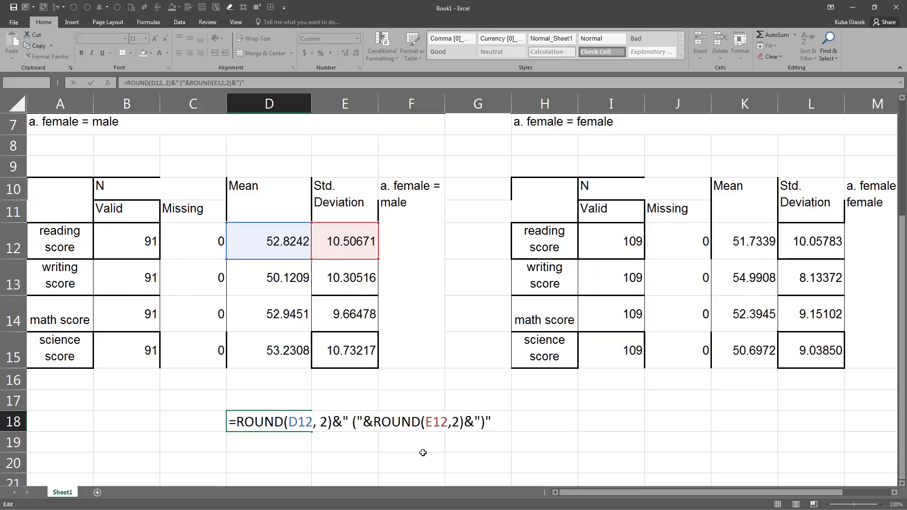
{"action": "key", "text": "Return"}
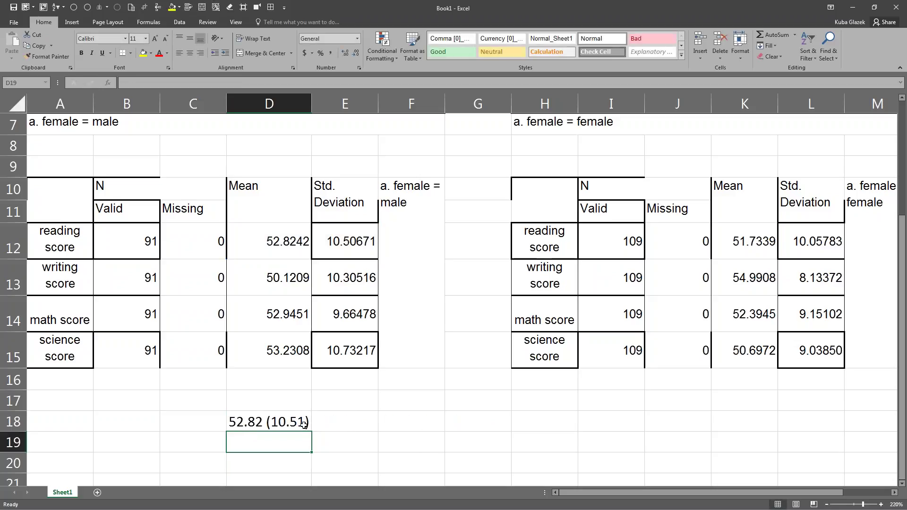
Fill the D18 formula down to D21 for the remaining male scores and check the cell references in D19
{"action": "left_click", "coordinate": [303, 424]}
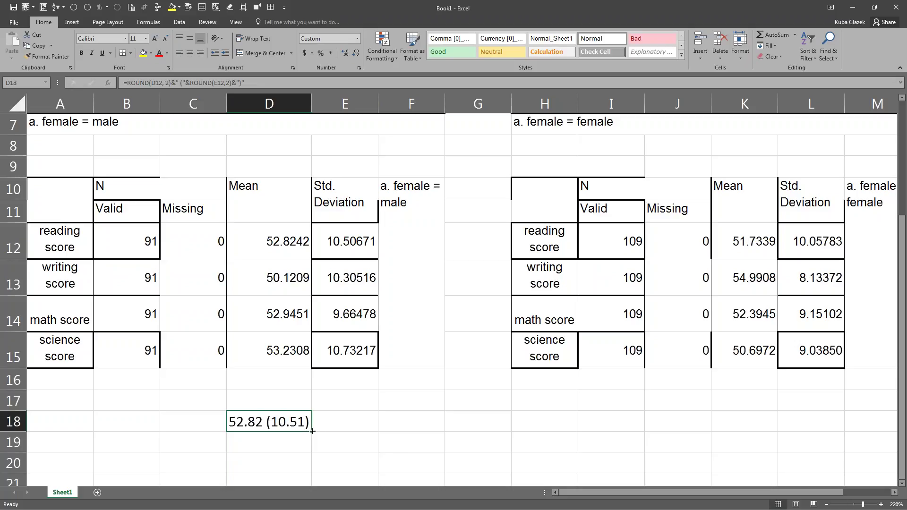
{"action": "scroll", "coordinate": [313, 431], "scroll_direction": "down", "scroll_amount": 1}
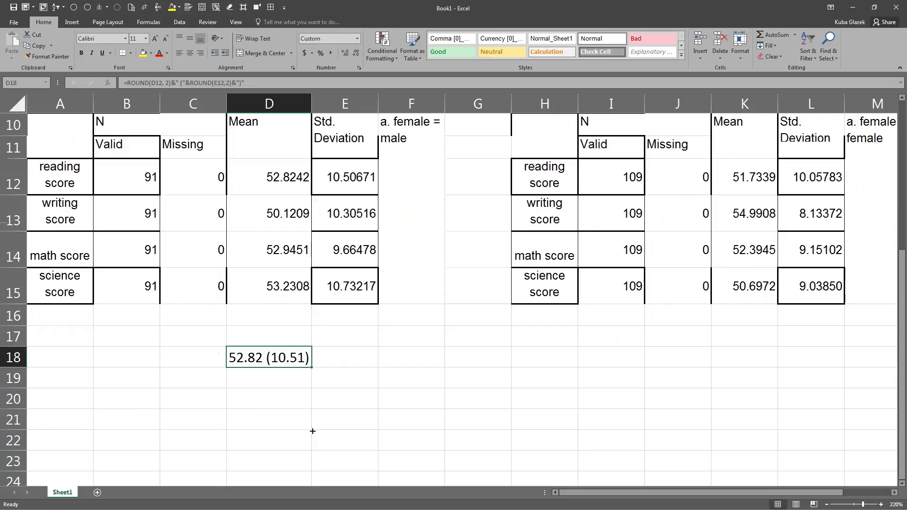
{"action": "left_click_drag", "start_coordinate": [312, 370], "coordinate": [313, 370]}
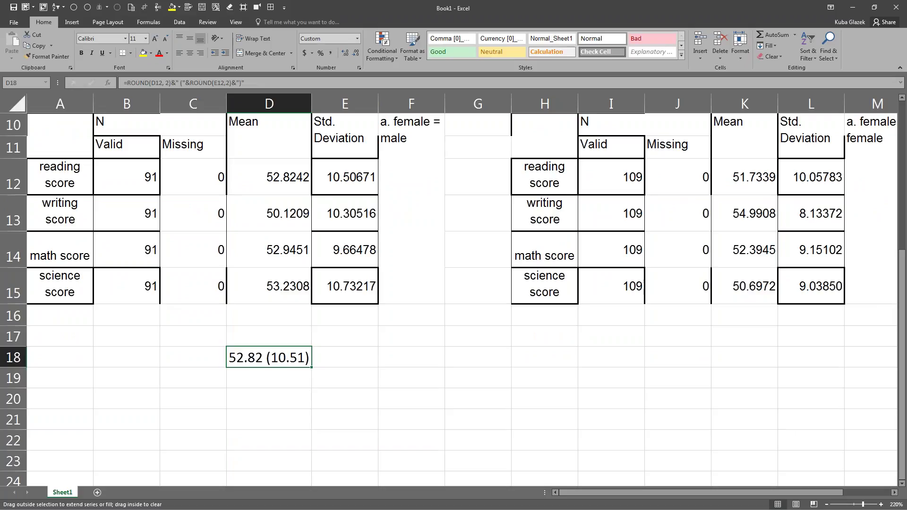
{"action": "left_click_drag", "start_coordinate": [313, 370], "coordinate": [312, 428]}
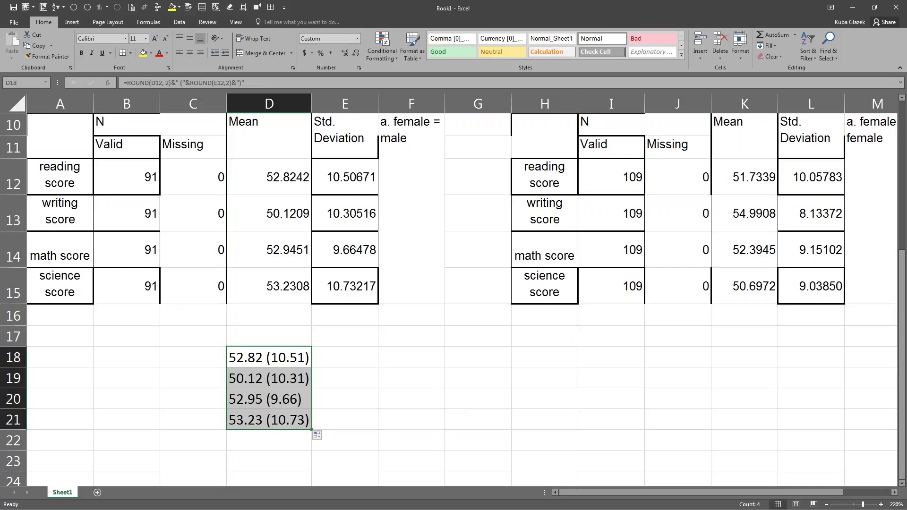
{"action": "left_click", "coordinate": [282, 379]}
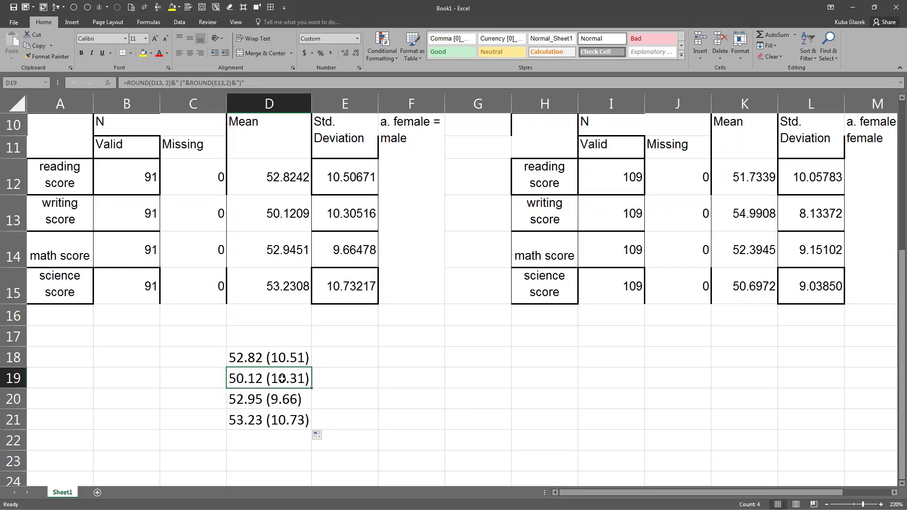
{"action": "double_click", "coordinate": [282, 378]}
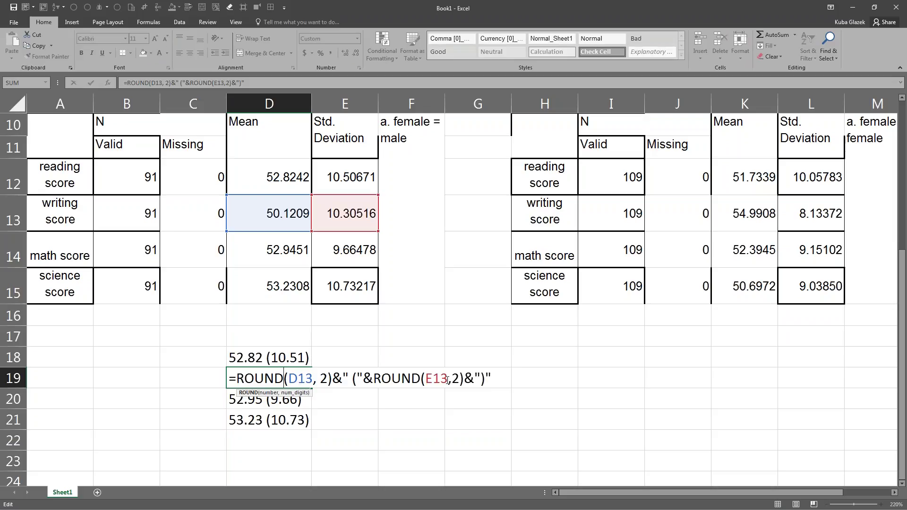
Close D19's formula and check the cell references in D20's formula for the male math score
{"action": "key", "text": "Return"}
{"action": "double_click", "coordinate": [298, 400]}
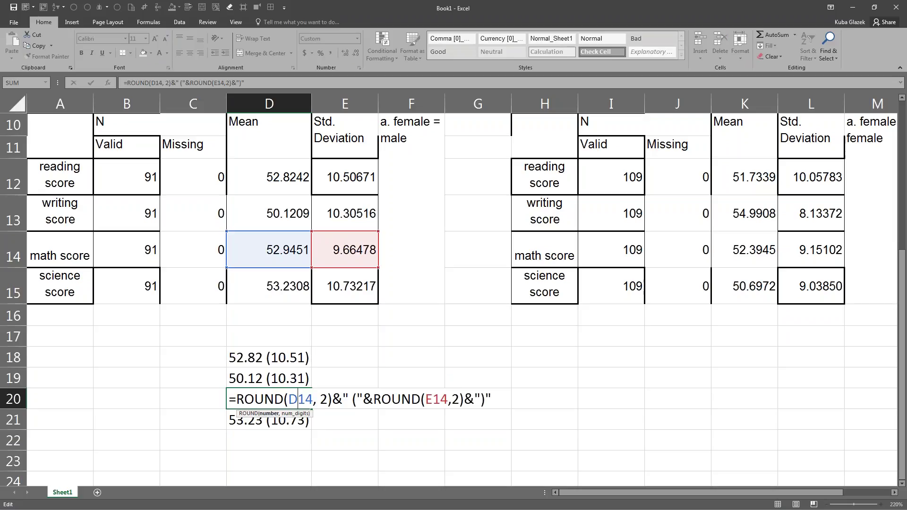
{"action": "key", "text": "Return"}
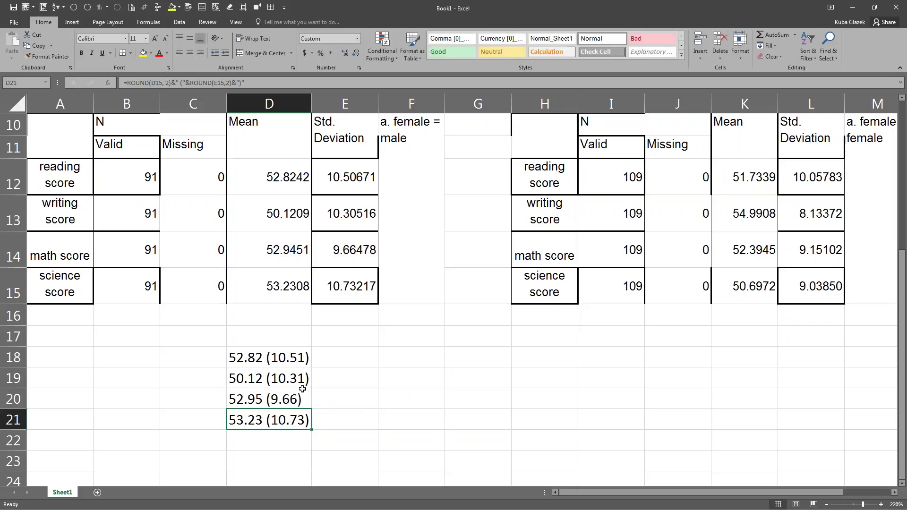
Compare the original and transposed male means and standard deviations with the combined values in D18:D21
{"action": "scroll", "coordinate": [302, 389], "scroll_direction": "up", "scroll_amount": 3}
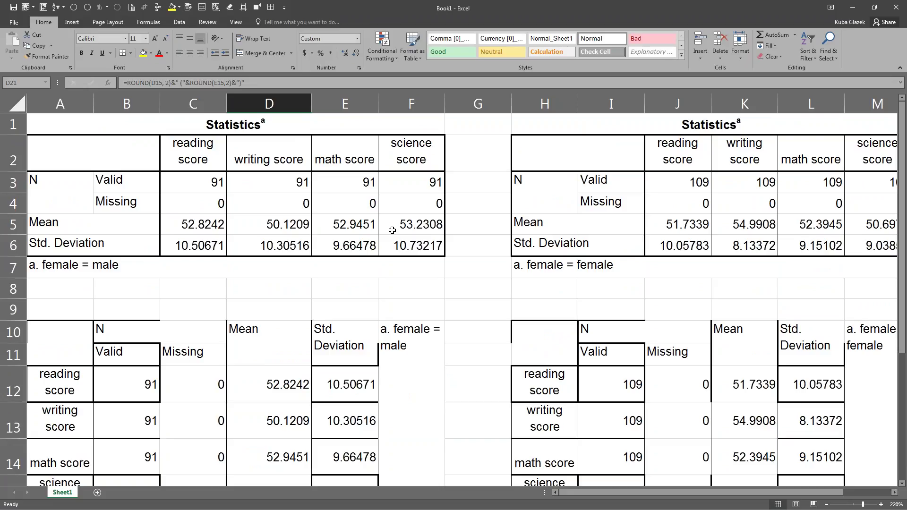
{"action": "key", "text": "alt+Tab"}
{"action": "key", "text": "alt+Tab"}
{"action": "left_click", "coordinate": [318, 382]}
{"action": "scroll", "coordinate": [318, 382], "scroll_direction": "down", "scroll_amount": 2}
{"action": "scroll", "coordinate": [319, 381], "scroll_direction": "down", "scroll_amount": 6}
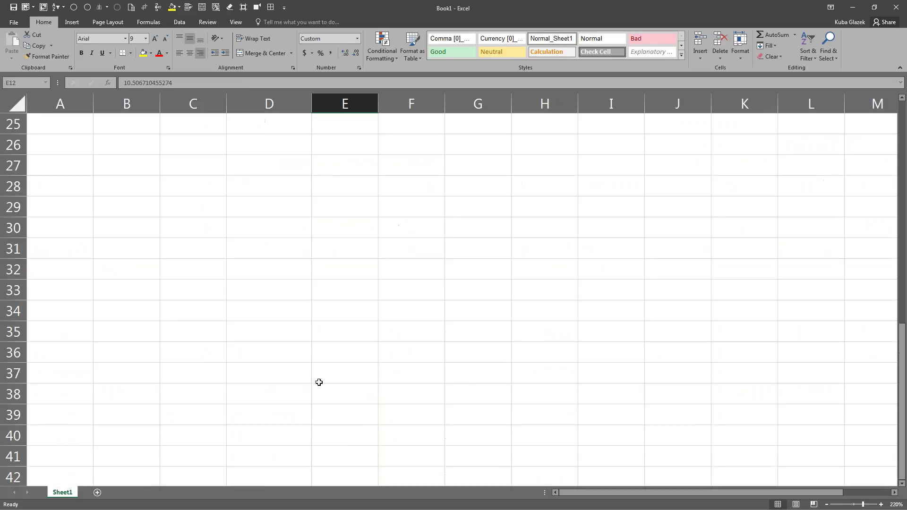
{"action": "scroll", "coordinate": [317, 380], "scroll_direction": "up", "scroll_amount": 5}
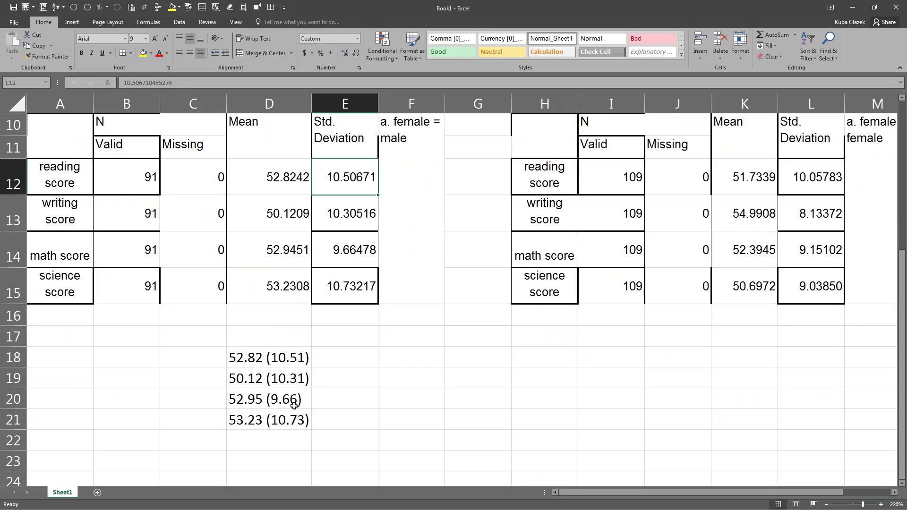
{"action": "scroll", "coordinate": [300, 403], "scroll_direction": "up", "scroll_amount": 1}
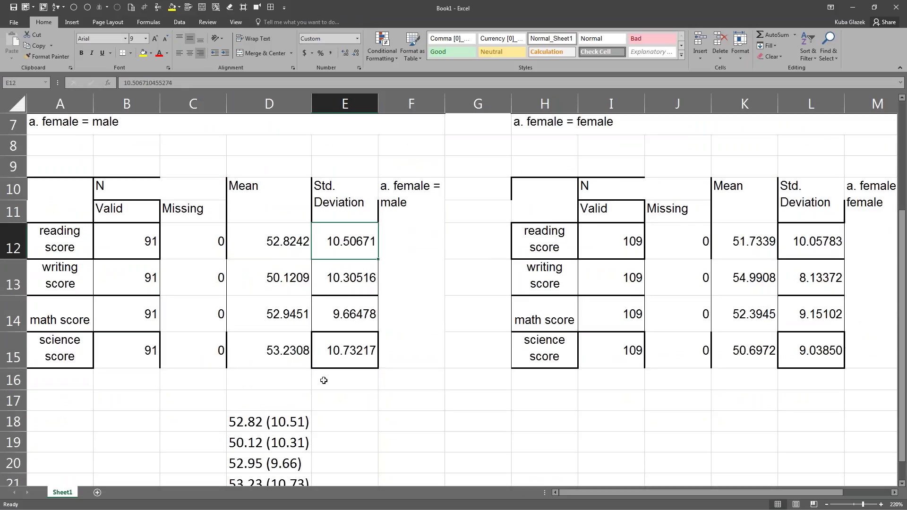
{"action": "left_click_drag", "start_coordinate": [272, 244], "coordinate": [353, 351]}
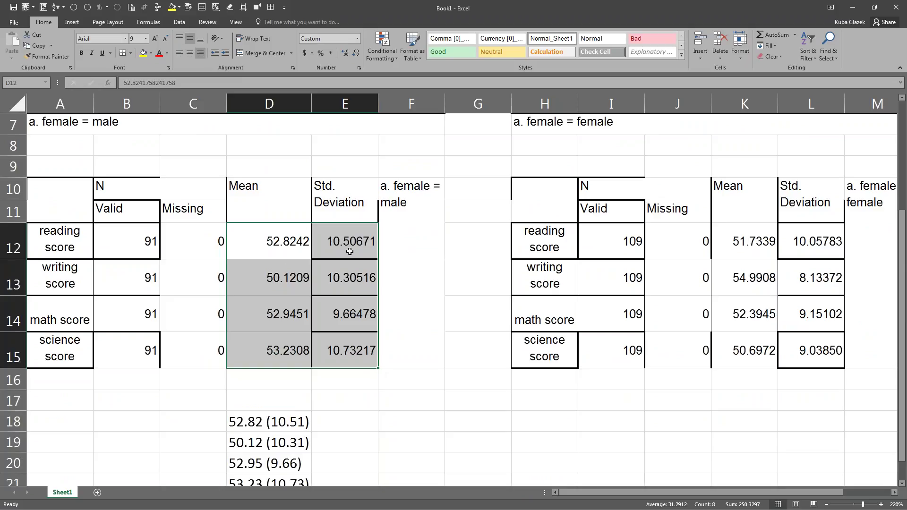
{"action": "left_click", "coordinate": [349, 252]}
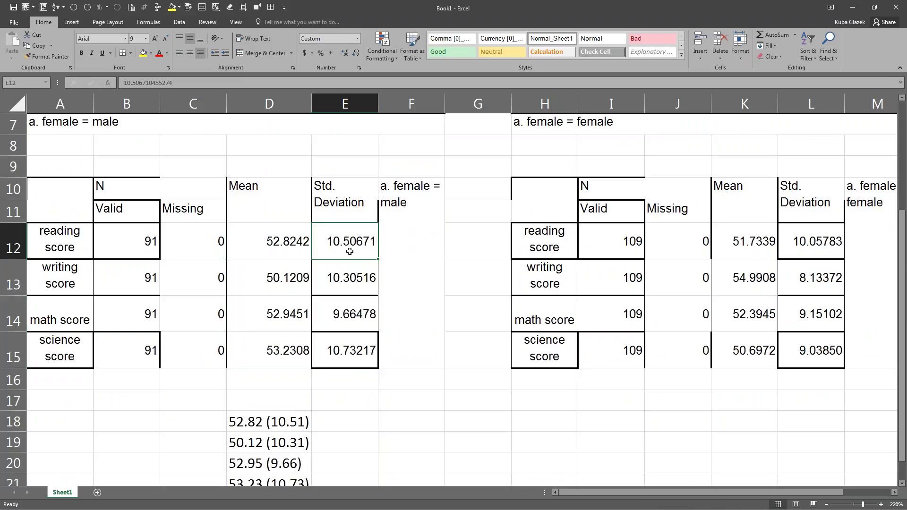
{"action": "scroll", "coordinate": [350, 251], "scroll_direction": "down", "scroll_amount": 1}
{"action": "scroll", "coordinate": [350, 252], "scroll_direction": "up", "scroll_amount": 3}
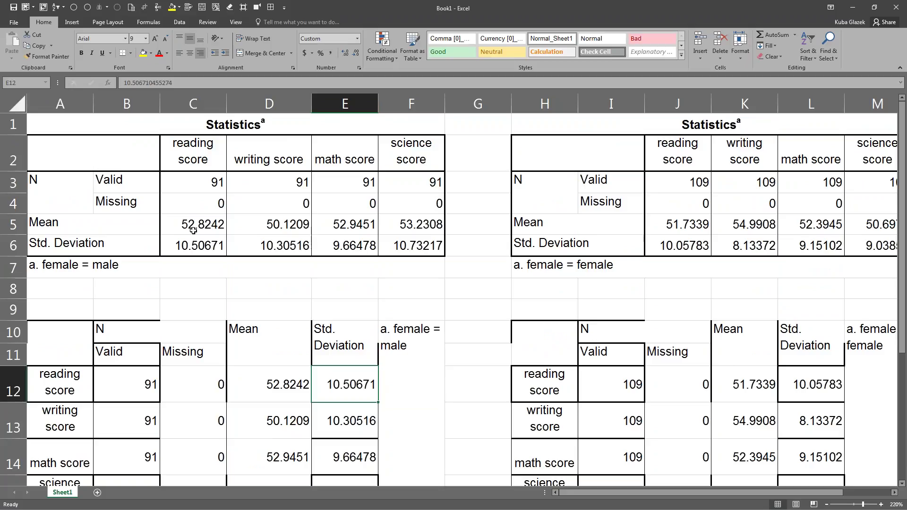
Change the male reading score's valid N in C3 to 100 and its mean in C5 to 55.752486
{"action": "left_click", "coordinate": [219, 177]}
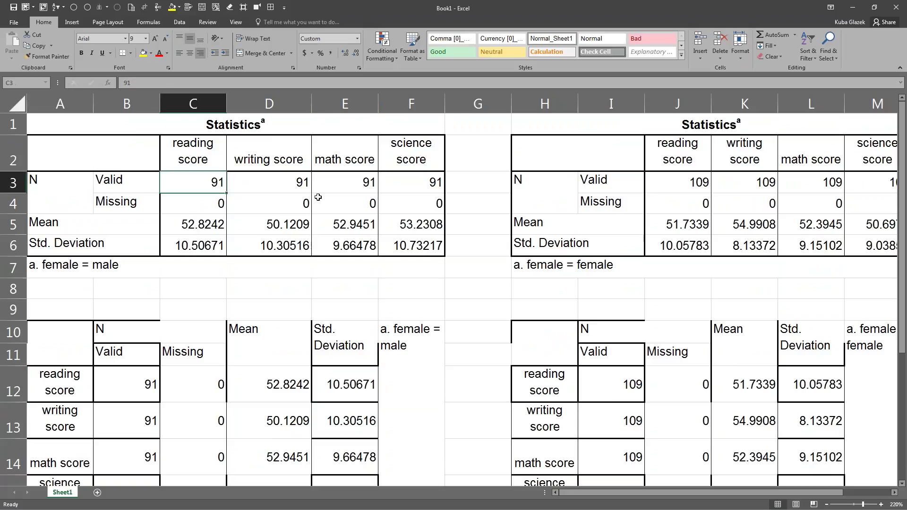
{"action": "type", "text": "100"}
{"action": "key", "text": "Return"}
{"action": "key", "text": "Return"}
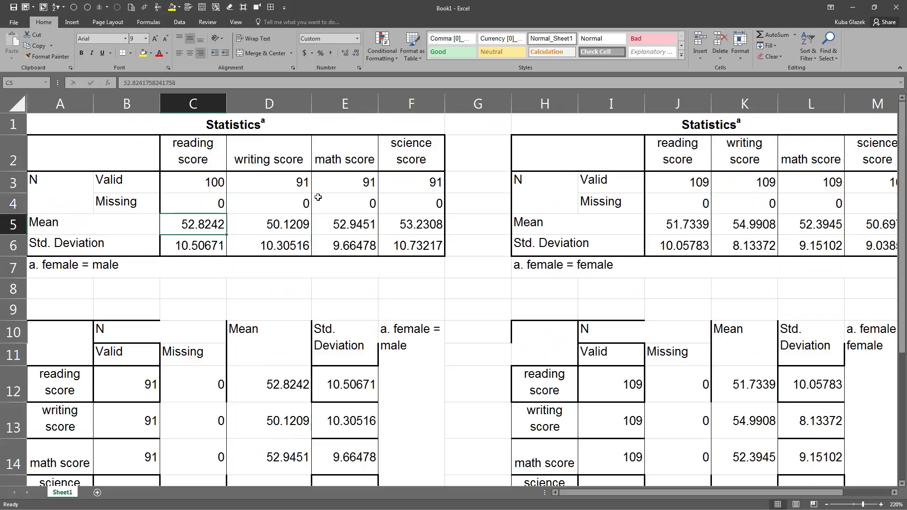
{"action": "type", "text": "55.752"}
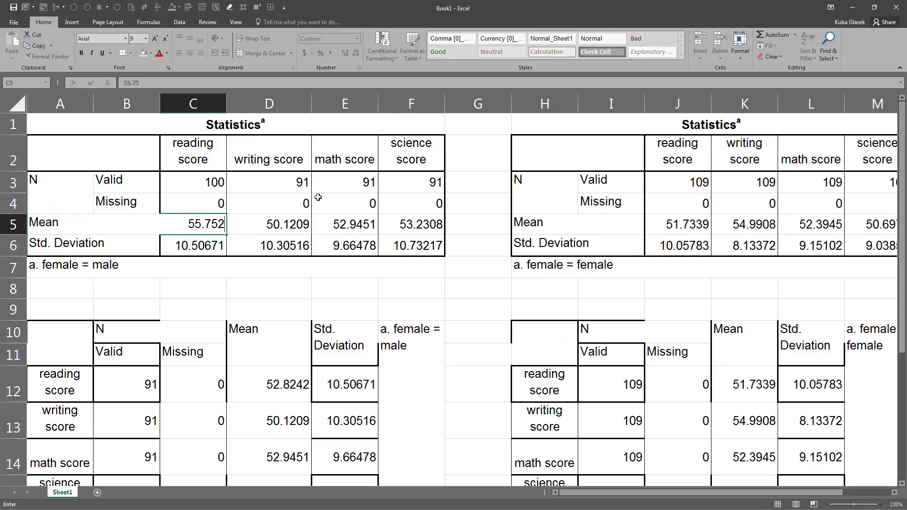
{"action": "type", "text": "486"}
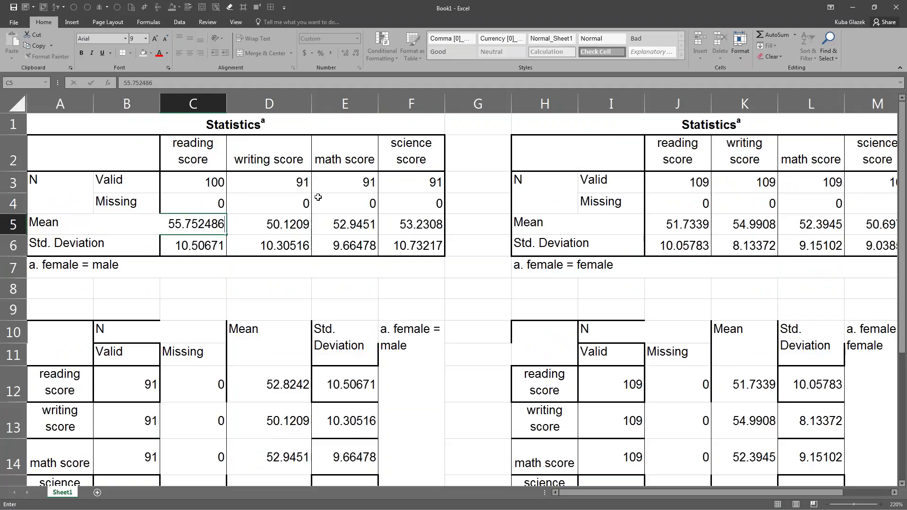
{"action": "key", "text": "Return"}
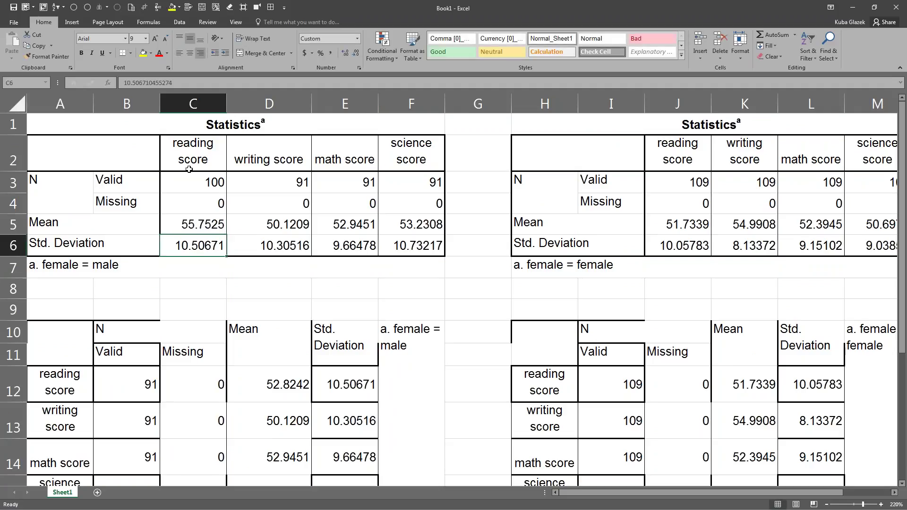
Copy the male statistics in C2:F6 and paste them transposed over the existing table starting at A12
{"action": "scroll", "coordinate": [189, 169], "scroll_direction": "down", "scroll_amount": 1}
{"action": "scroll", "coordinate": [185, 148], "scroll_direction": "up", "scroll_amount": 1}
{"action": "left_click_drag", "start_coordinate": [184, 148], "coordinate": [438, 248]}
{"action": "key", "text": "ctrl+c"}
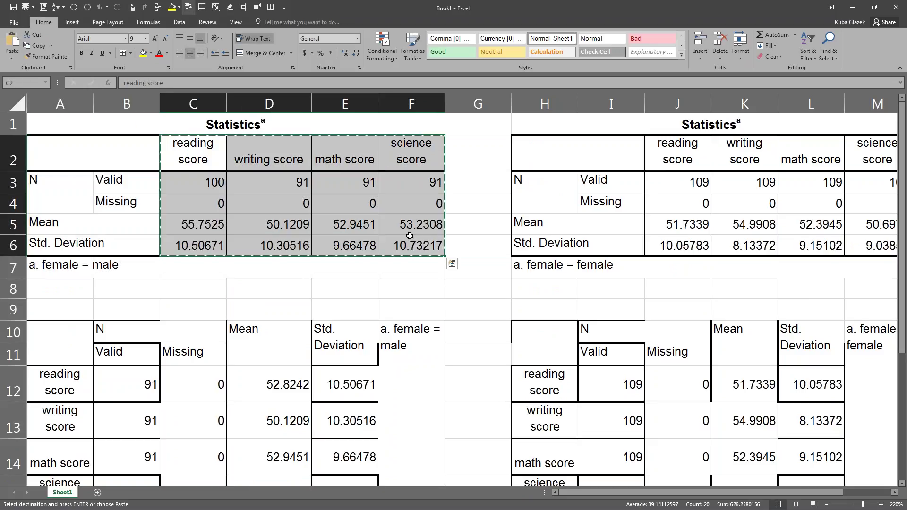
{"action": "scroll", "coordinate": [284, 265], "scroll_direction": "down", "scroll_amount": 1}
{"action": "left_click", "coordinate": [57, 302]}
{"action": "right_click", "coordinate": [57, 302]}
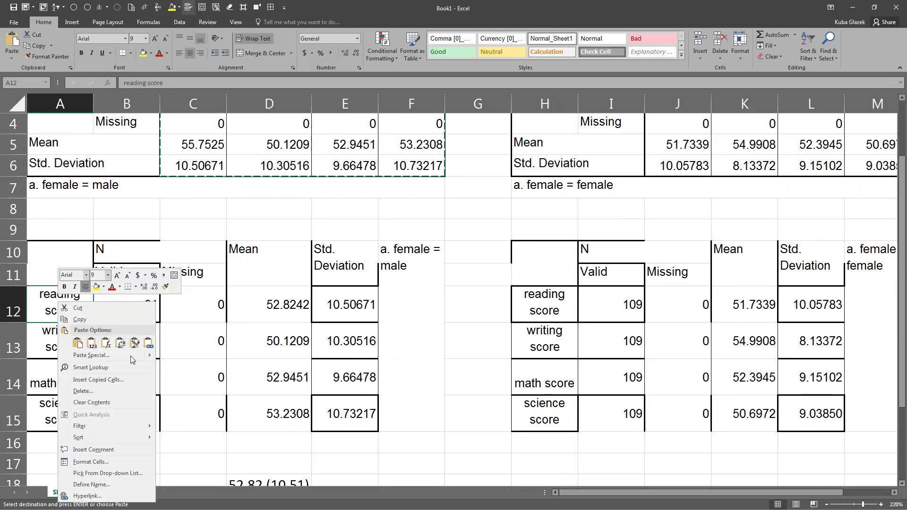
{"action": "left_click", "coordinate": [118, 344]}
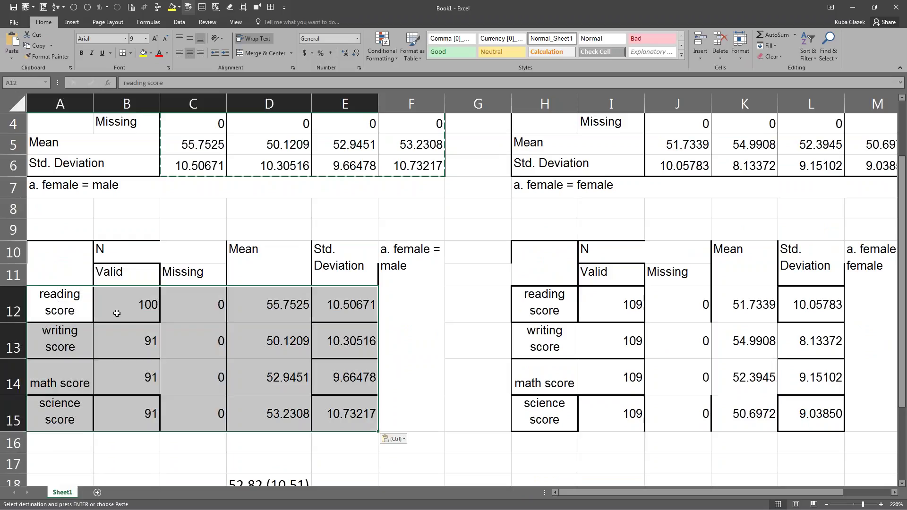
Check the cell references in D18's formula and compare the combined male values with both statistics tables
{"action": "scroll", "coordinate": [122, 293], "scroll_direction": "down", "scroll_amount": 2}
{"action": "left_click", "coordinate": [252, 359]}
{"action": "double_click", "coordinate": [246, 359]}
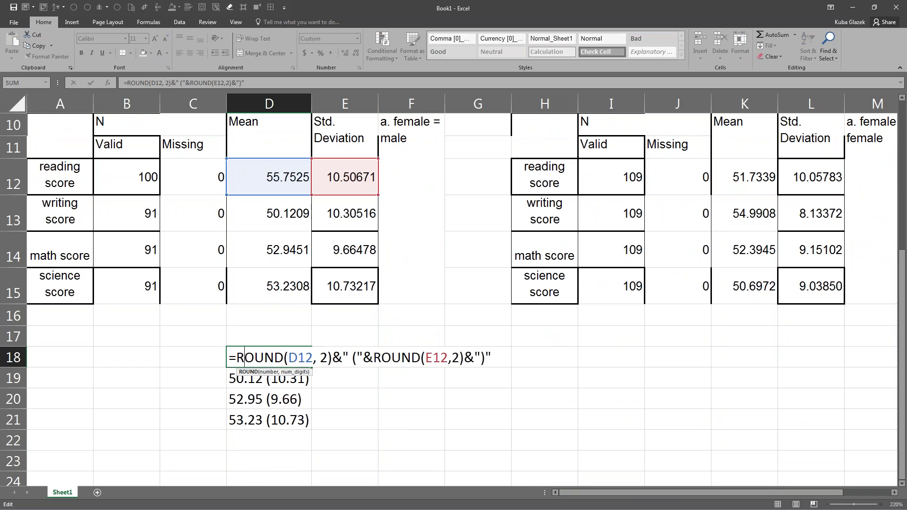
{"action": "key", "text": "Return"}
{"action": "scroll", "coordinate": [323, 291], "scroll_direction": "up", "scroll_amount": 3}
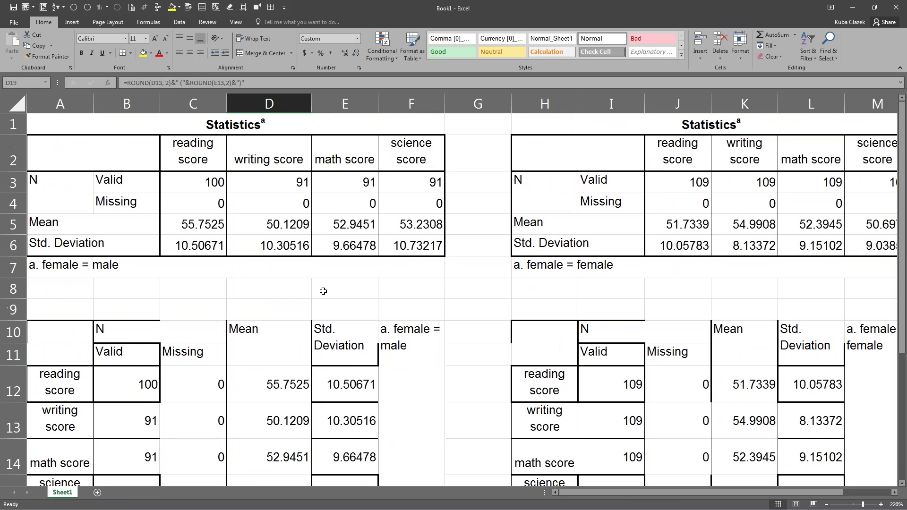
{"action": "scroll", "coordinate": [323, 291], "scroll_direction": "down", "scroll_amount": 2}
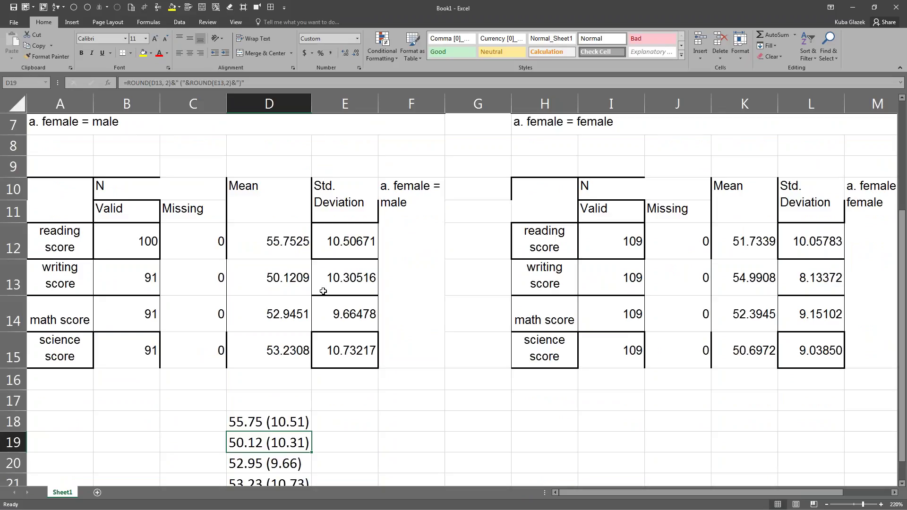
{"action": "scroll", "coordinate": [323, 291], "scroll_direction": "up", "scroll_amount": 1}
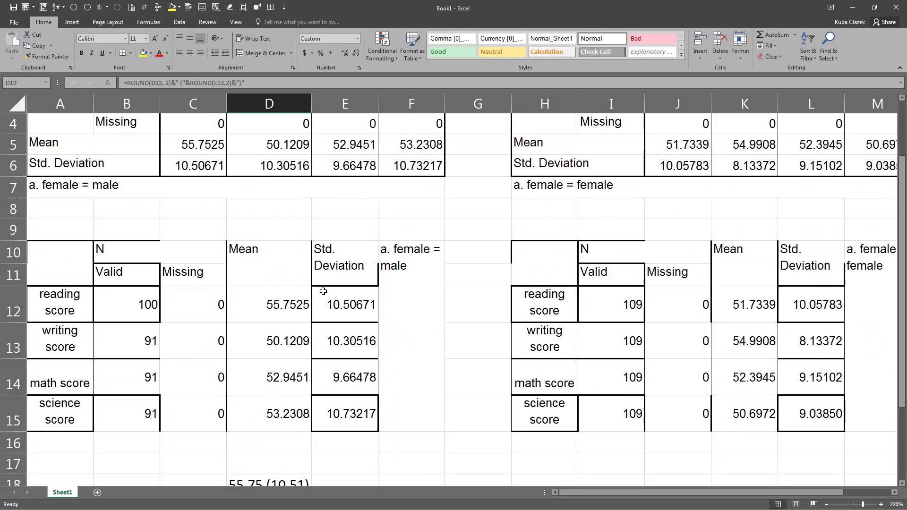
{"action": "scroll", "coordinate": [323, 291], "scroll_direction": "up", "scroll_amount": 1}
{"action": "scroll", "coordinate": [323, 291], "scroll_direction": "down", "scroll_amount": 1}
{"action": "scroll", "coordinate": [316, 294], "scroll_direction": "down", "scroll_amount": 1}
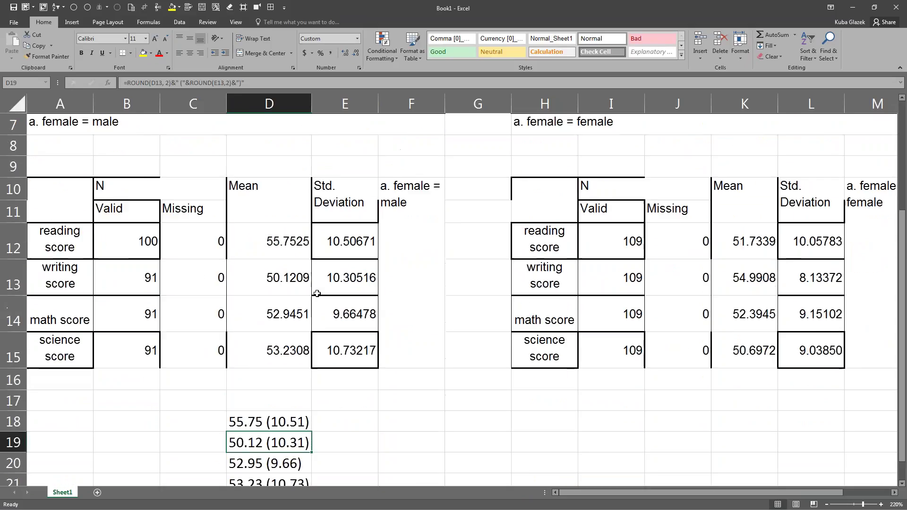
{"action": "scroll", "coordinate": [317, 294], "scroll_direction": "down", "scroll_amount": 1}
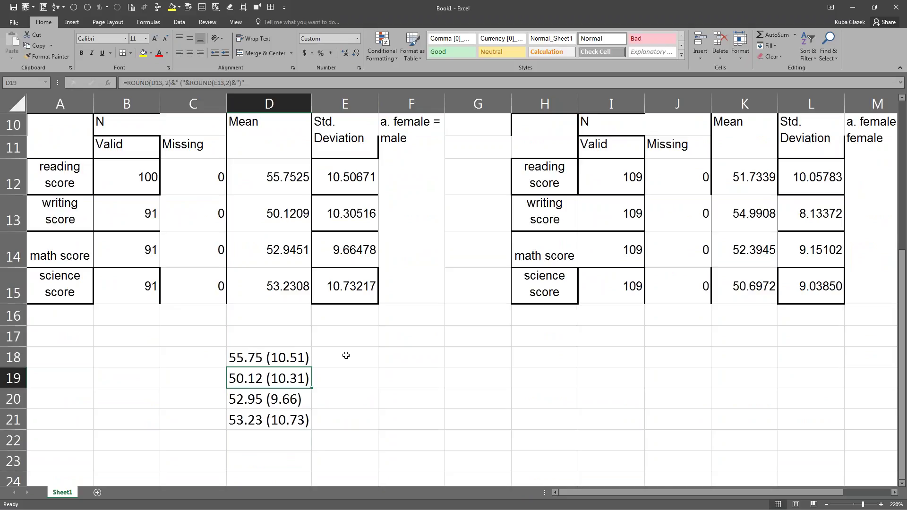
Label the combined male results with "M (SD)" in D17 and "Males" in D16
{"action": "left_click", "coordinate": [346, 356]}
{"action": "left_click", "coordinate": [248, 342]}
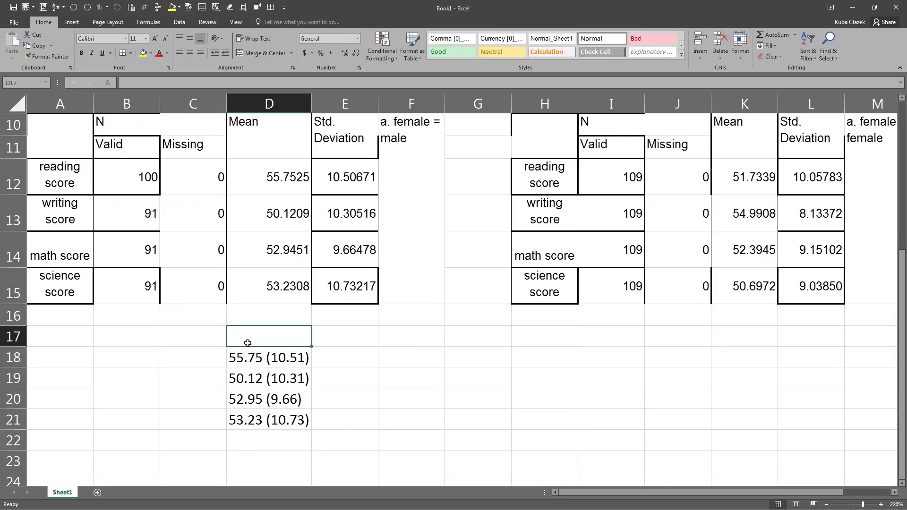
{"action": "type", "text": "M (SD)"}
{"action": "key", "text": "Up"}
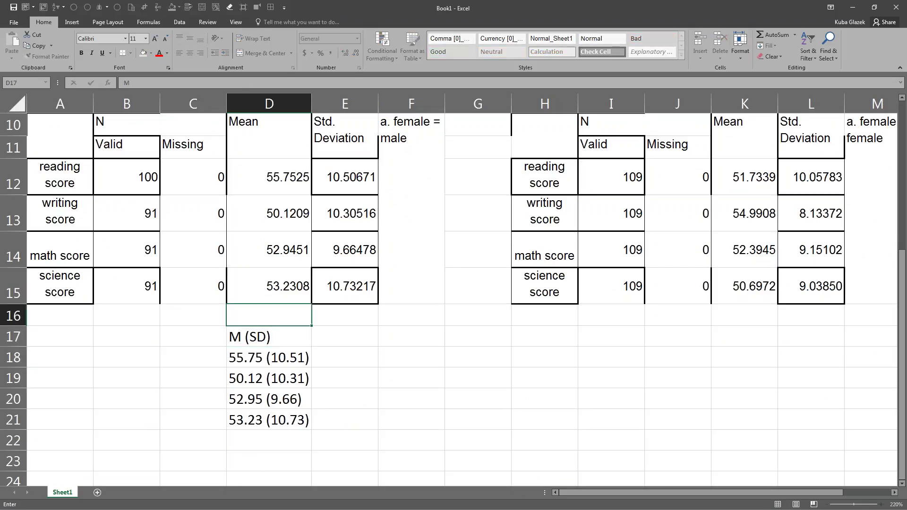
{"action": "type", "text": "Males"}
{"action": "key", "text": "Tab"}
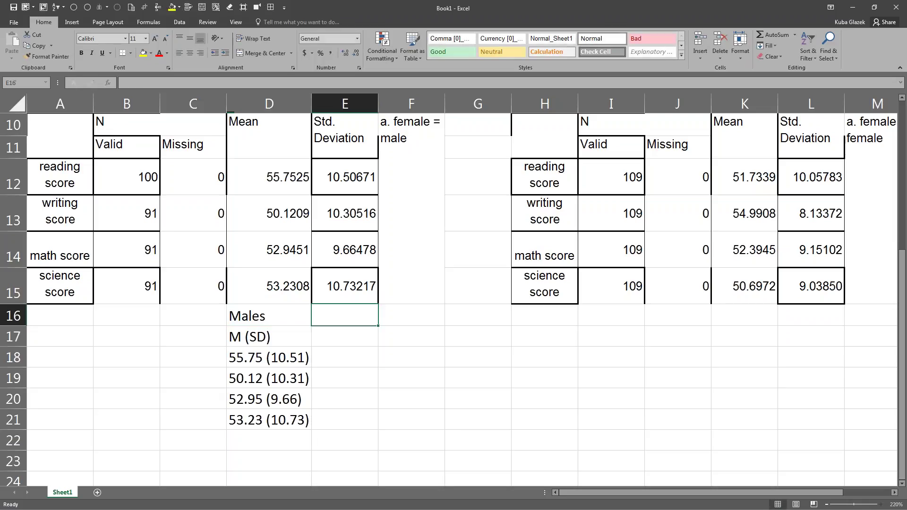
Add the column headings "Females" in E16 and "M (SD)" in E17
{"action": "type", "text": "Females"}
{"action": "key", "text": "Return"}
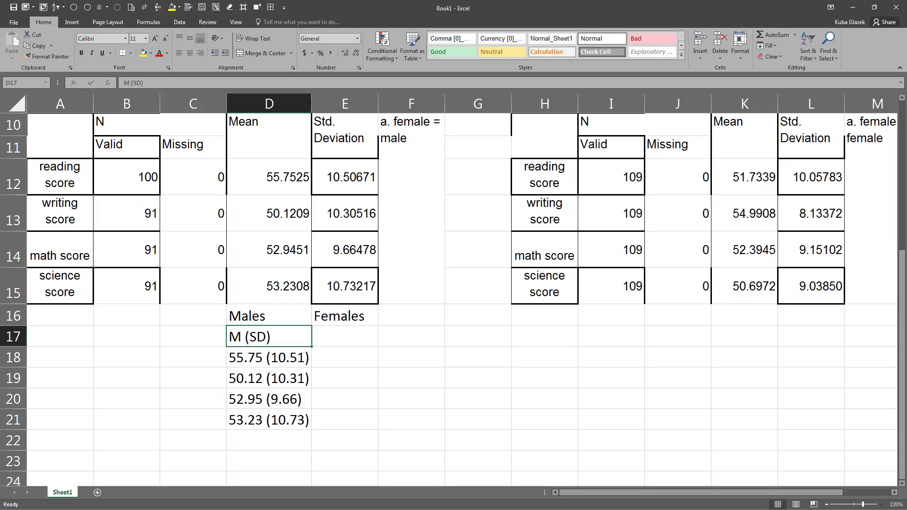
{"action": "left_click", "coordinate": [345, 336]}
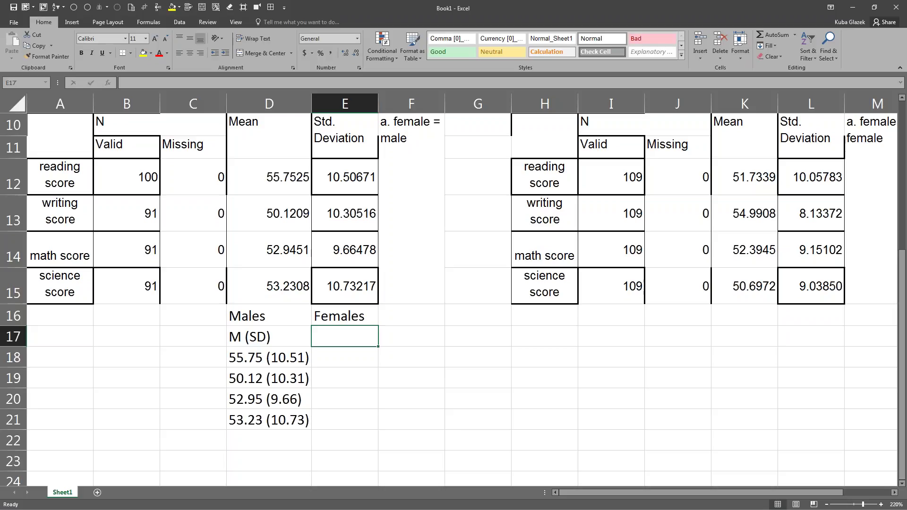
{"action": "type", "text": "M (SD)"}
{"action": "key", "text": "Return"}
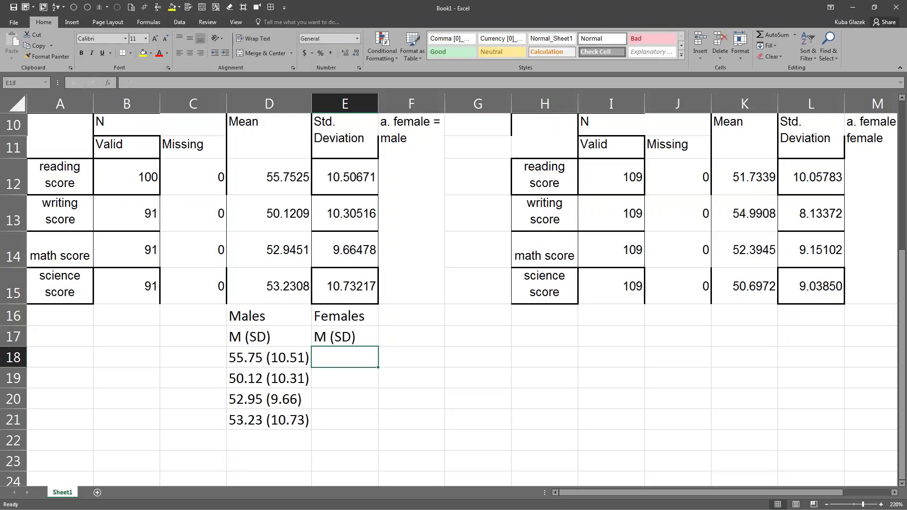
Copy the text of the rounding formula in D18 and paste it into E18 with its cell references unaltered
{"action": "left_click", "coordinate": [277, 358]}
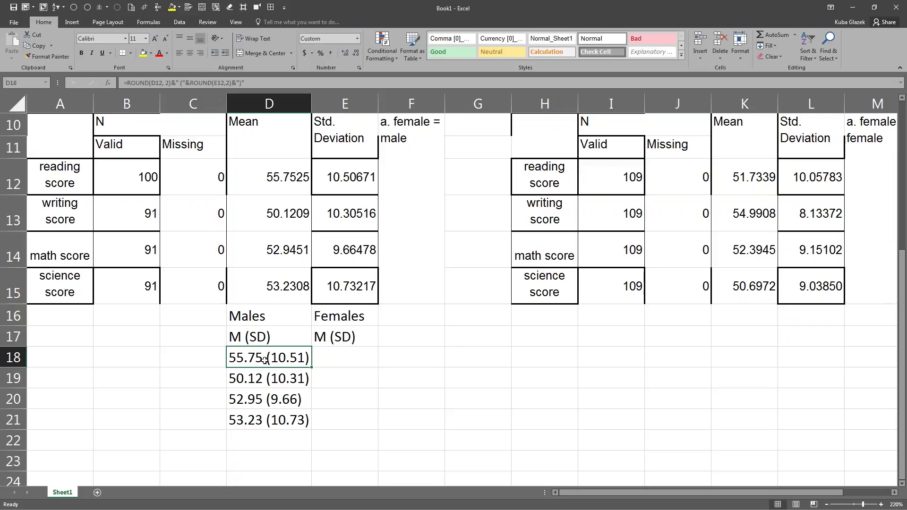
{"action": "double_click", "coordinate": [265, 360]}
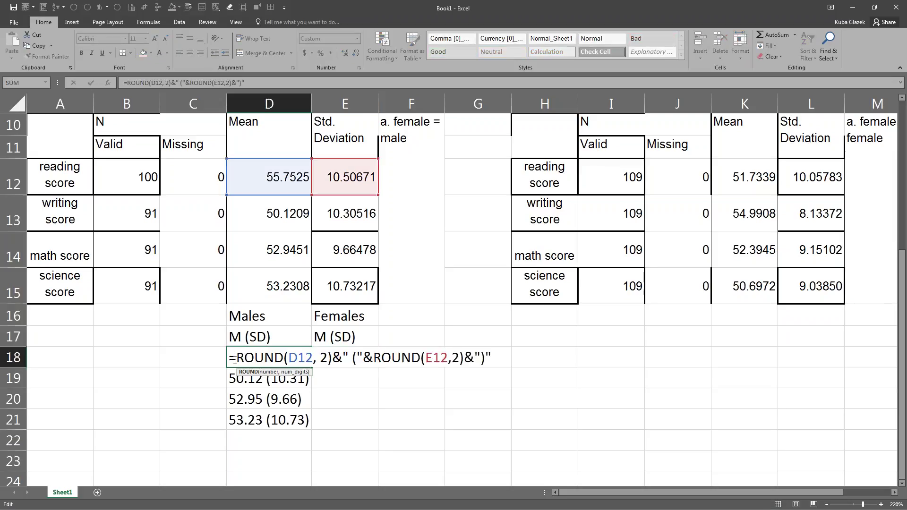
{"action": "key", "text": "shift+Home"}
{"action": "key", "text": "shift+End"}
{"action": "key", "text": "ctrl+c"}
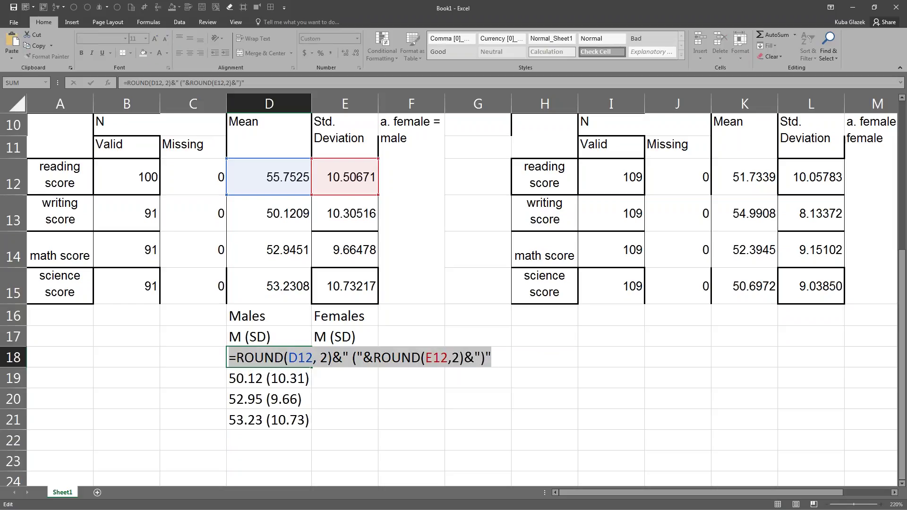
{"action": "right_click", "coordinate": [462, 354]}
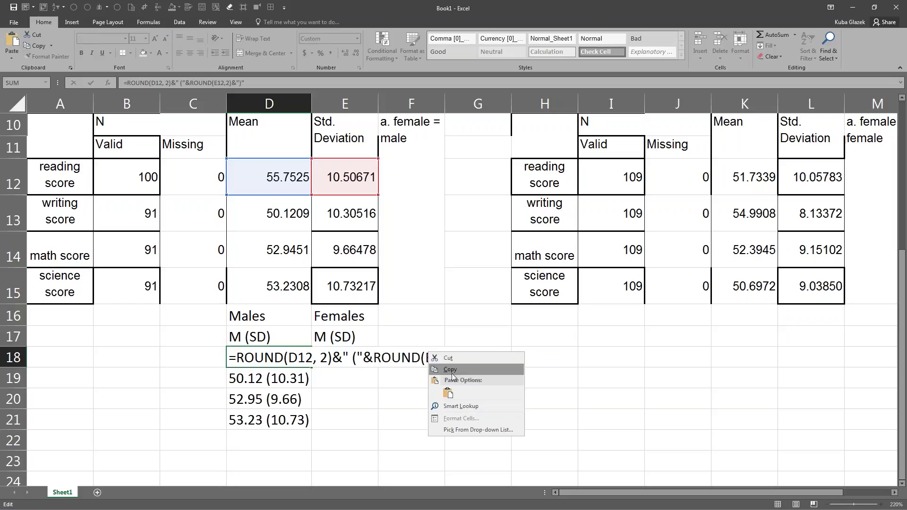
{"action": "key", "text": "Escape"}
{"action": "key", "text": "Escape"}
{"action": "left_click", "coordinate": [350, 358]}
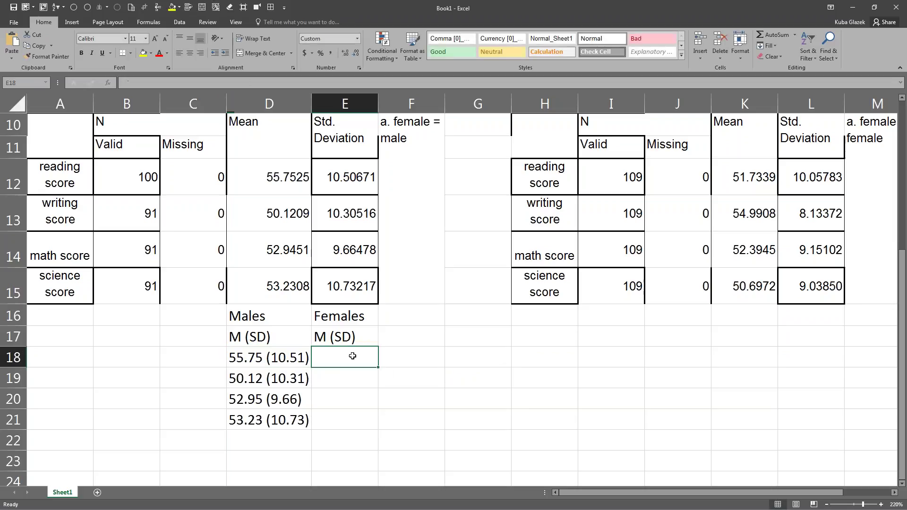
{"action": "double_click", "coordinate": [349, 358]}
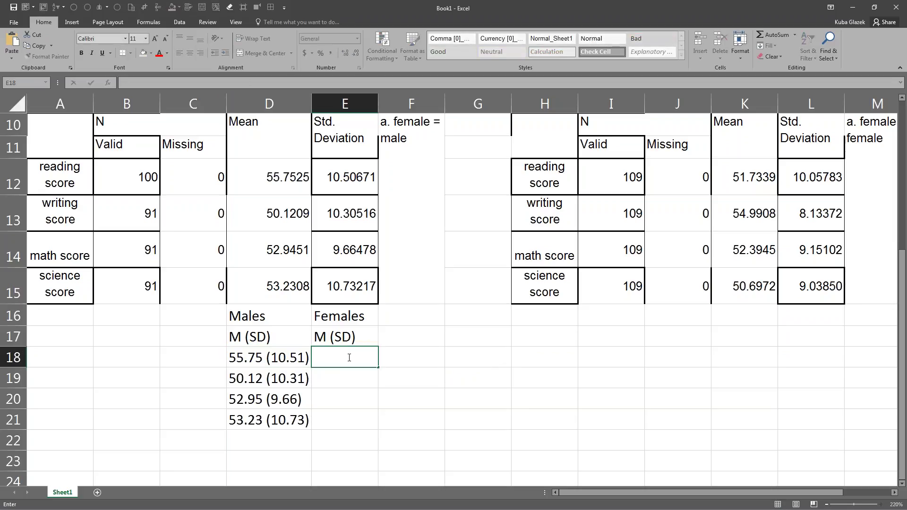
{"action": "key", "text": "ctrl+v"}
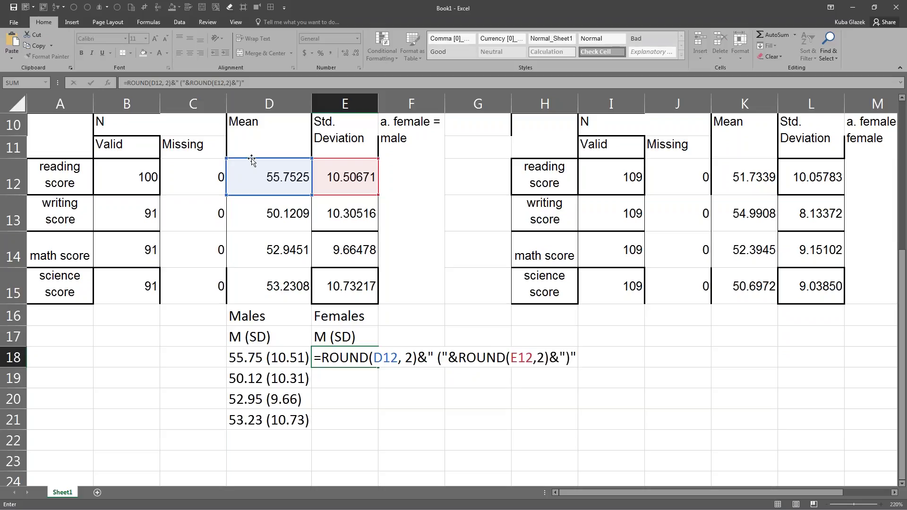
Point E18's formula at the female reading mean in K12 and standard deviation in L12, trying J12 and M12 for the second reference first
{"action": "left_click_drag", "start_coordinate": [252, 161], "coordinate": [731, 174]}
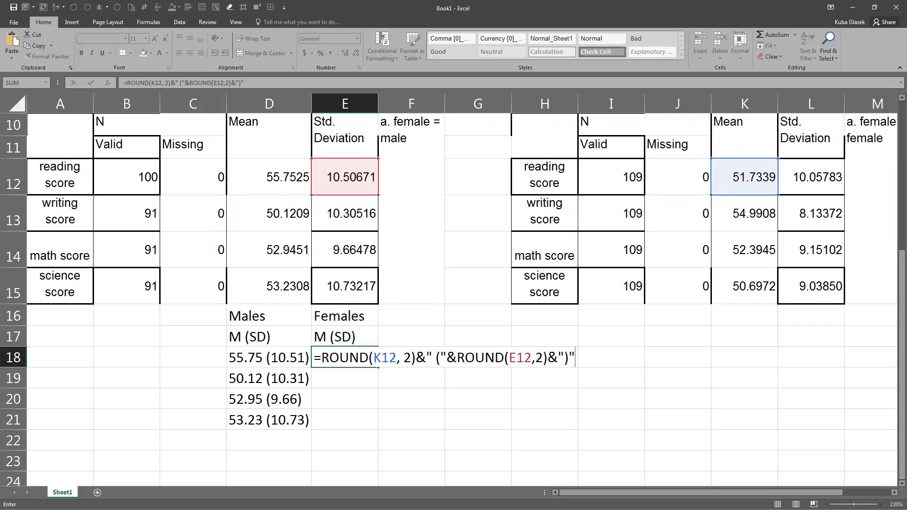
{"action": "left_click_drag", "start_coordinate": [344, 159], "coordinate": [811, 160]}
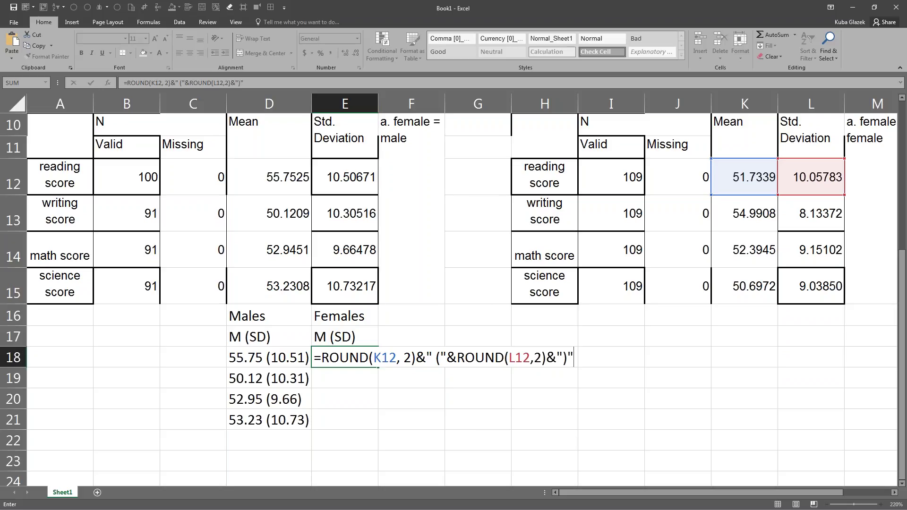
{"action": "left_click", "coordinate": [510, 359]}
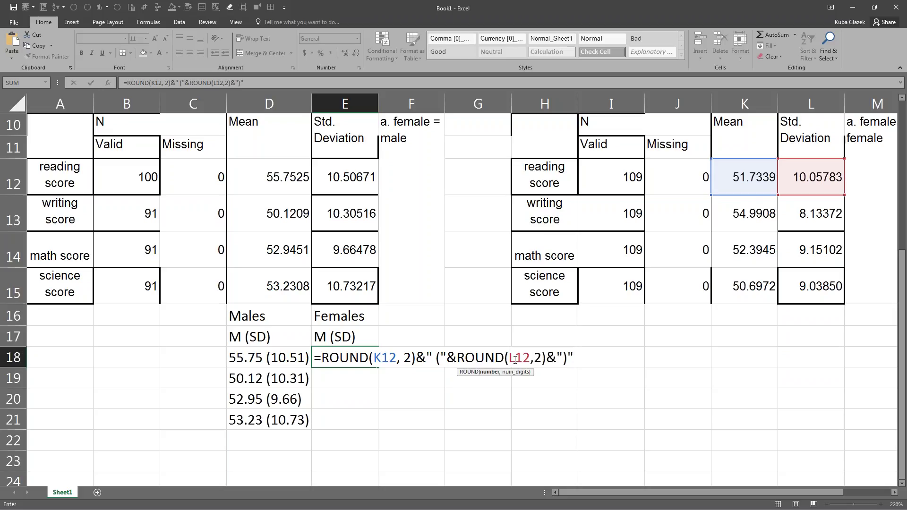
{"action": "key", "text": "Delete"}
{"action": "type", "text": "j"}
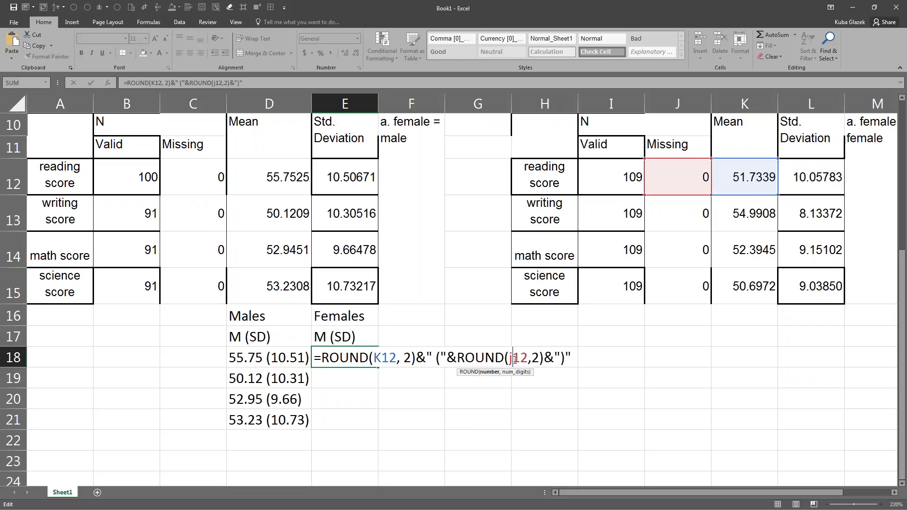
{"action": "key", "text": "BackSpace"}
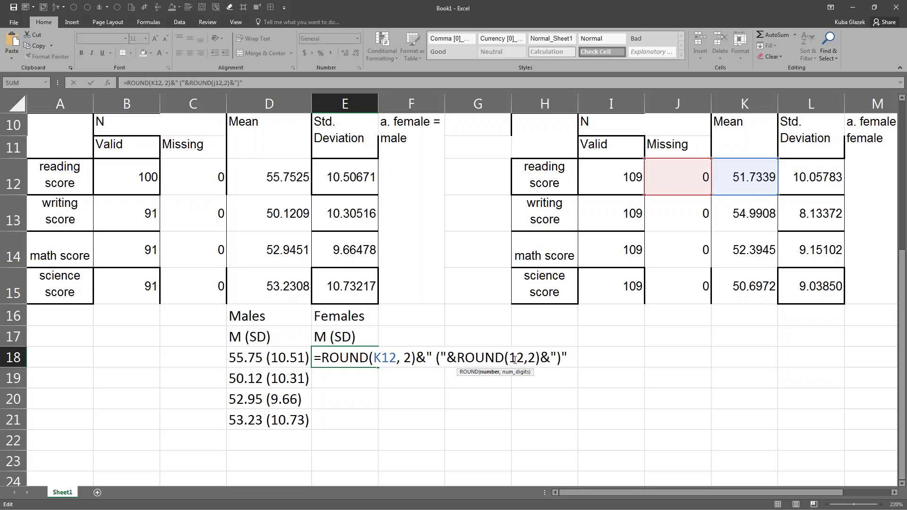
{"action": "type", "text": "m"}
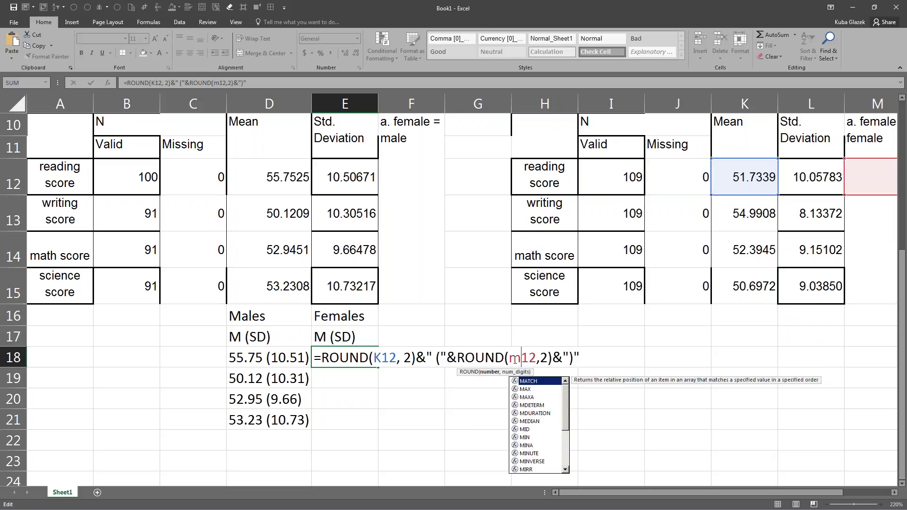
{"action": "key", "text": "BackSpace"}
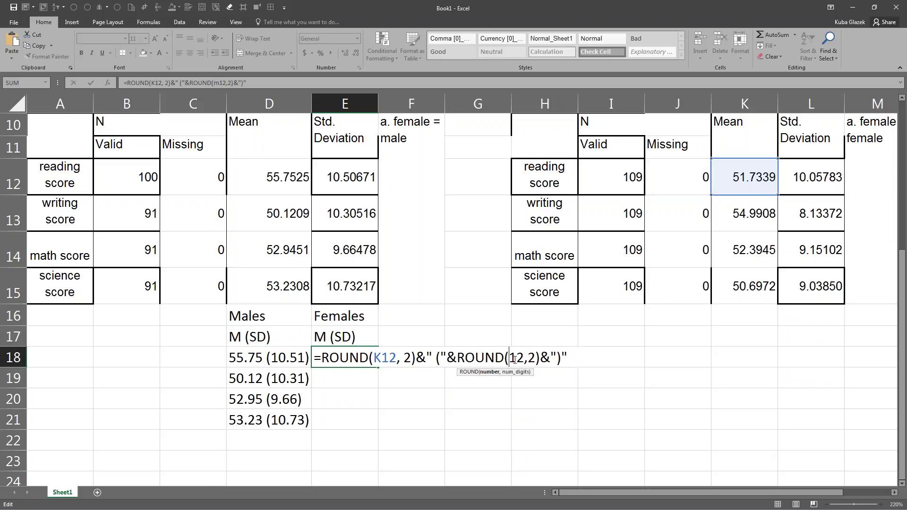
{"action": "type", "text": "L"}
{"action": "key", "text": "Return"}
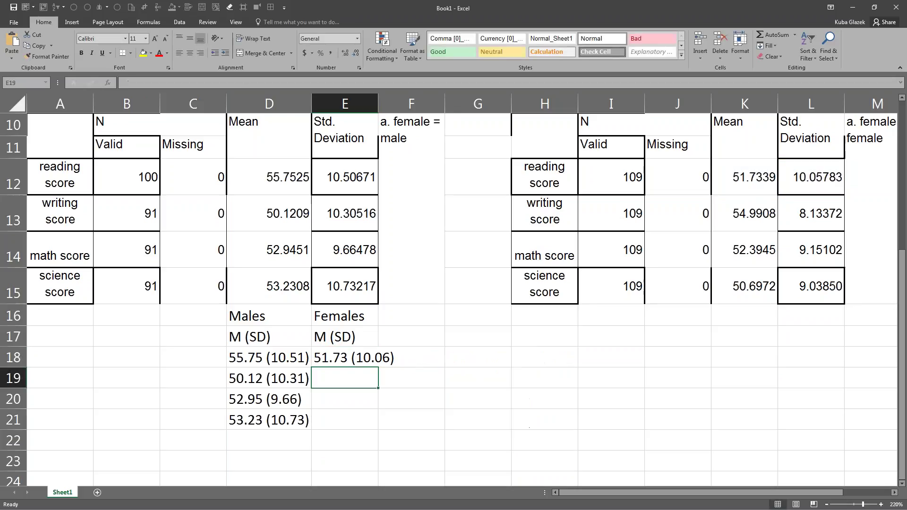
Fill the female formula from E18 down to E21 and copy the combined Males/Females table in D16:E21
{"action": "left_click", "coordinate": [345, 358]}
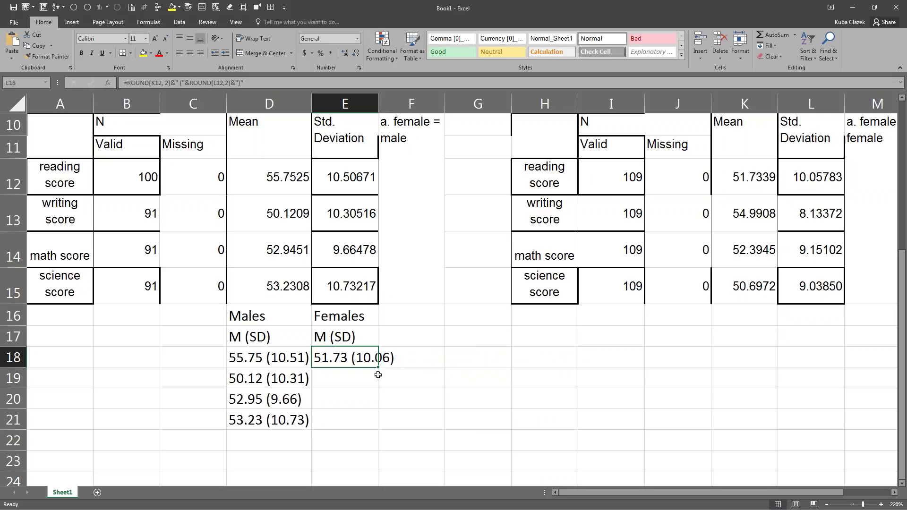
{"action": "left_click_drag", "start_coordinate": [378, 369], "coordinate": [378, 428]}
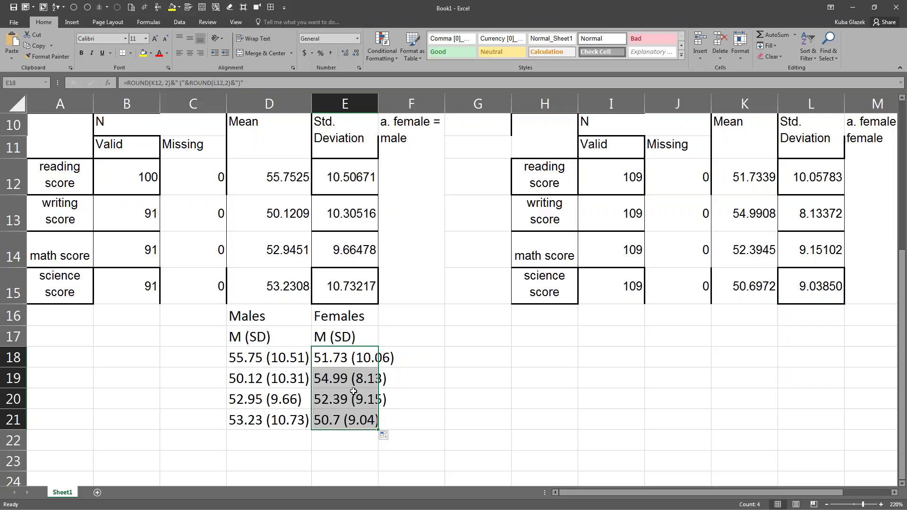
{"action": "left_click_drag", "start_coordinate": [254, 316], "coordinate": [340, 418]}
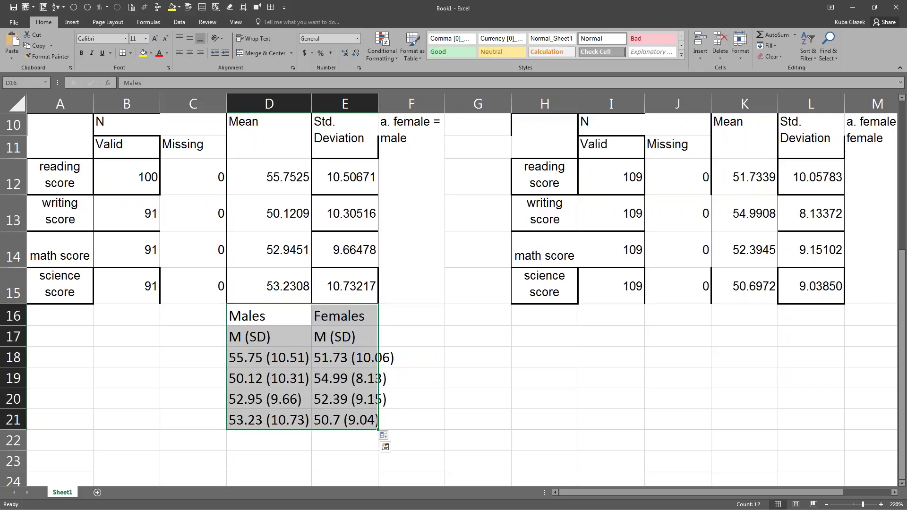
{"action": "key", "text": "ctrl+c"}
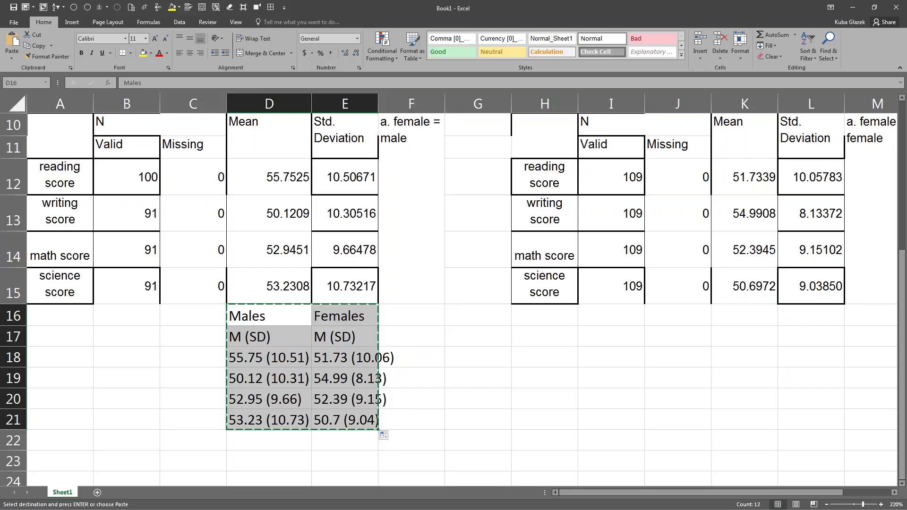
{"action": "key", "text": "alt+Tab"}
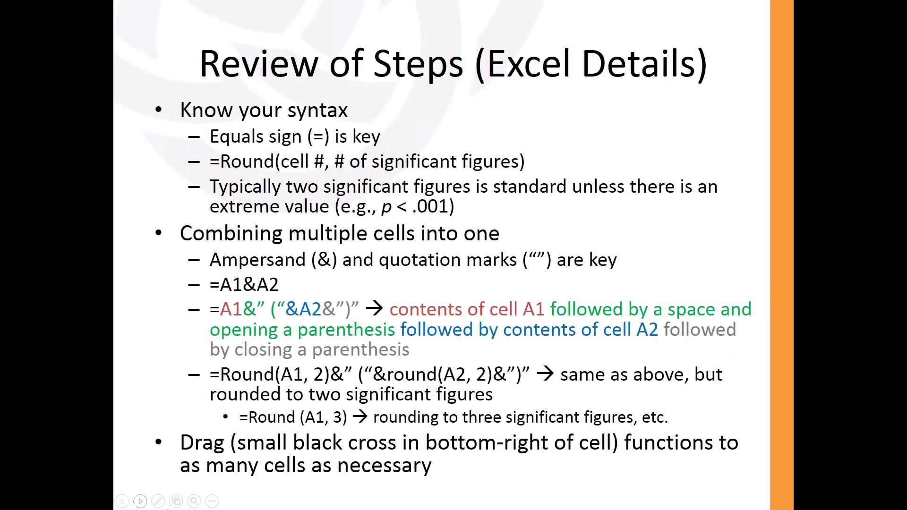
{"action": "left_click", "coordinate": [597, 336]}
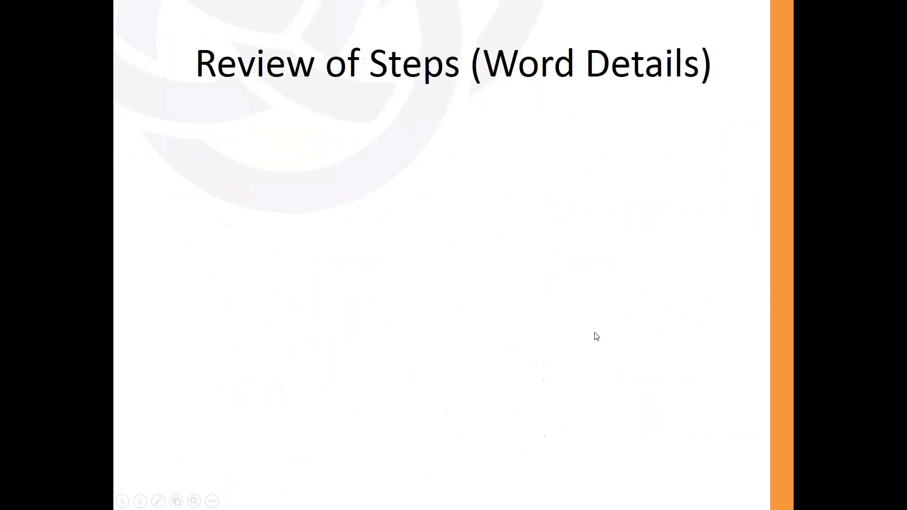
{"action": "left_click", "coordinate": [596, 336]}
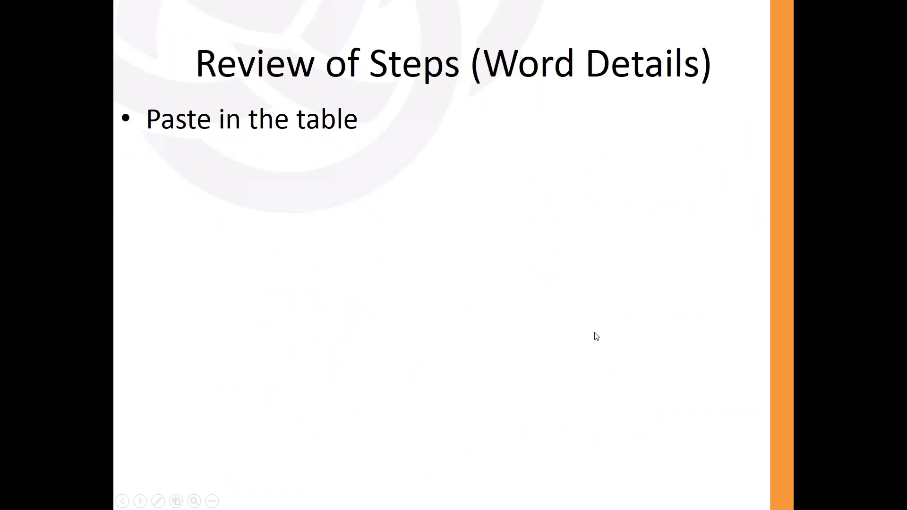
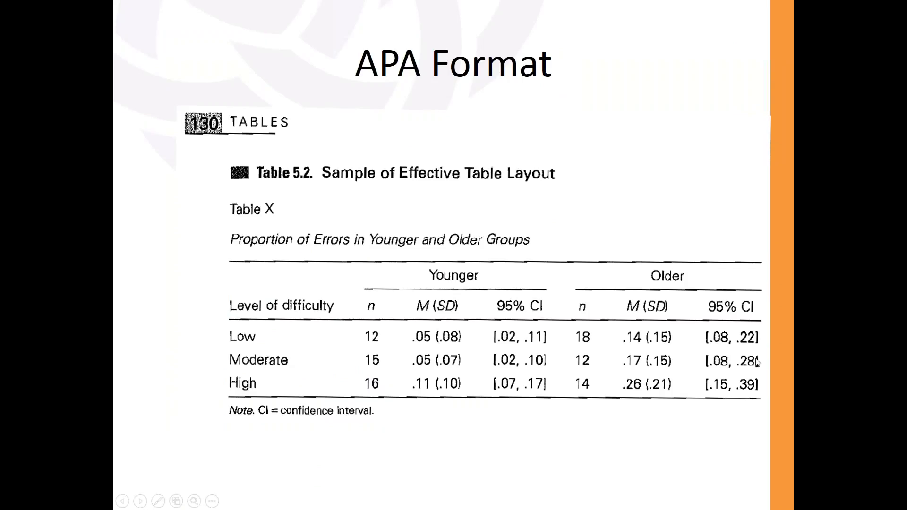
{"action": "left_click", "coordinate": [374, 305]}
{"action": "key", "text": "ctrl+l"}
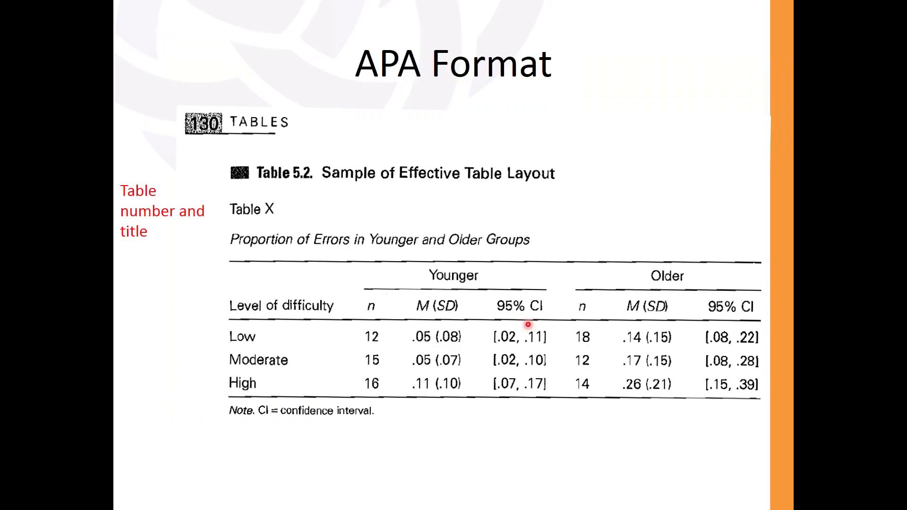
{"action": "key", "text": "ctrl+l"}
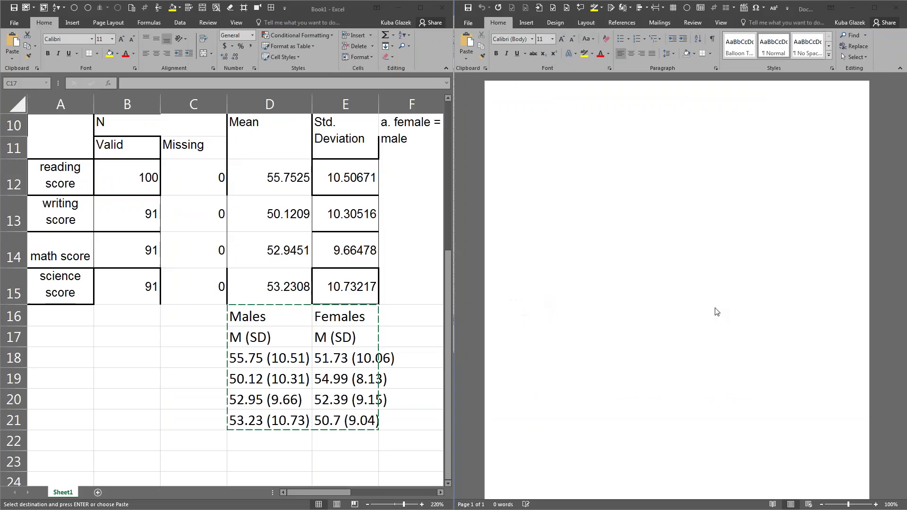
Widen the Excel window so that it covers part of the blank Word document and shows more worksheet columns
{"action": "left_click", "coordinate": [331, 492]}
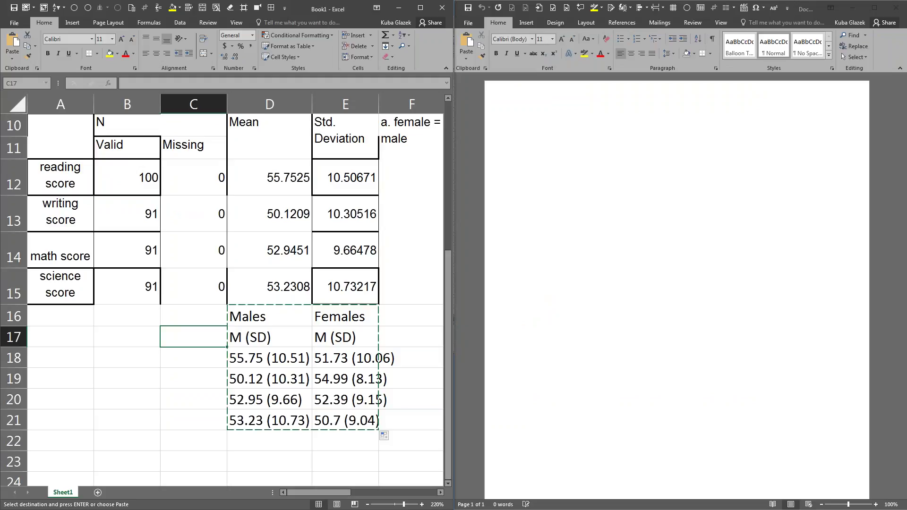
{"action": "left_click_drag", "start_coordinate": [453, 309], "coordinate": [663, 320]}
{"action": "scroll", "coordinate": [471, 201], "scroll_direction": "up", "scroll_amount": 1}
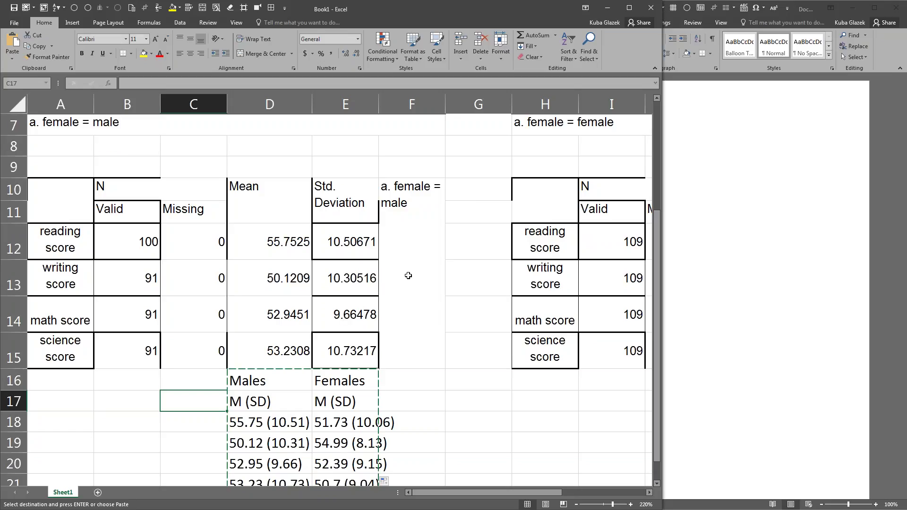
{"action": "scroll", "coordinate": [411, 125], "scroll_direction": "down", "scroll_amount": 1}
Clear the pending copy selection and insert a blank column before column F
{"action": "right_click", "coordinate": [407, 103]}
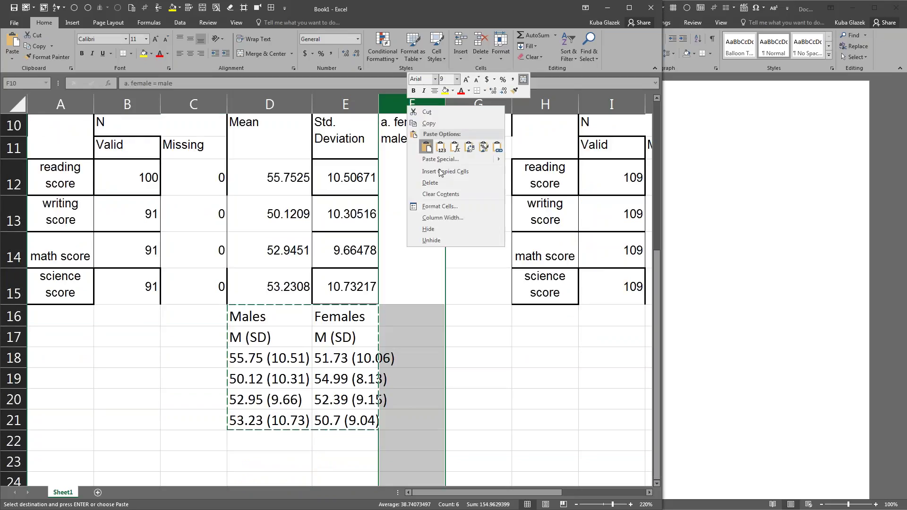
{"action": "key", "text": "Escape"}
{"action": "left_click", "coordinate": [457, 315]}
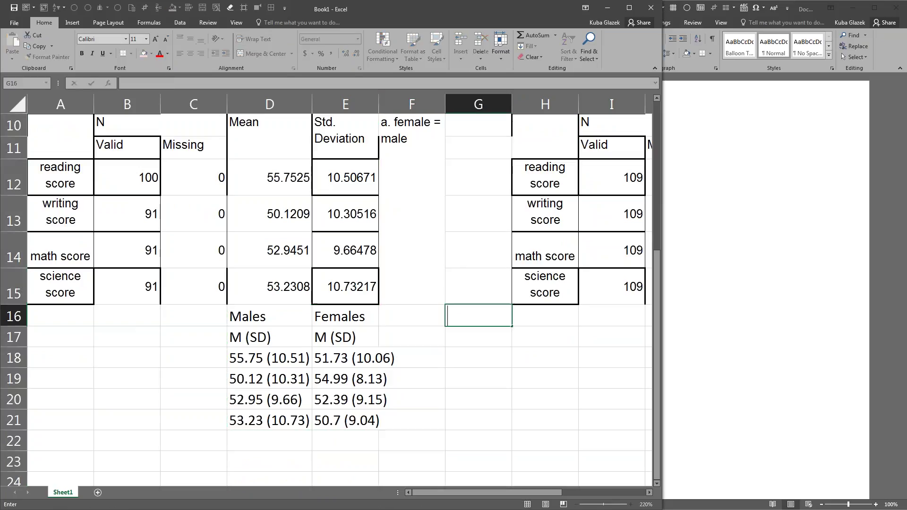
{"action": "left_click", "coordinate": [412, 103]}
{"action": "right_click", "coordinate": [416, 105]}
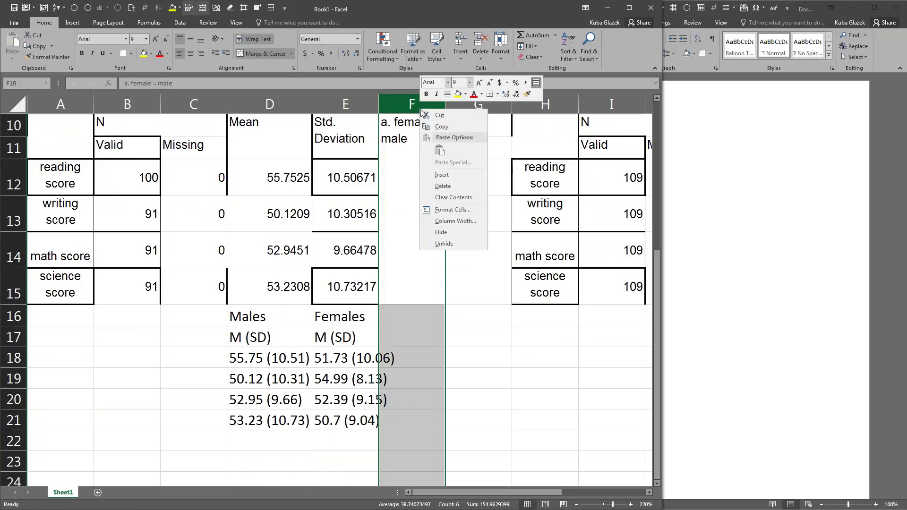
{"action": "left_click", "coordinate": [444, 175]}
Add the heading "95% CI" in F17 beside the Females results
{"action": "left_click", "coordinate": [413, 338]}
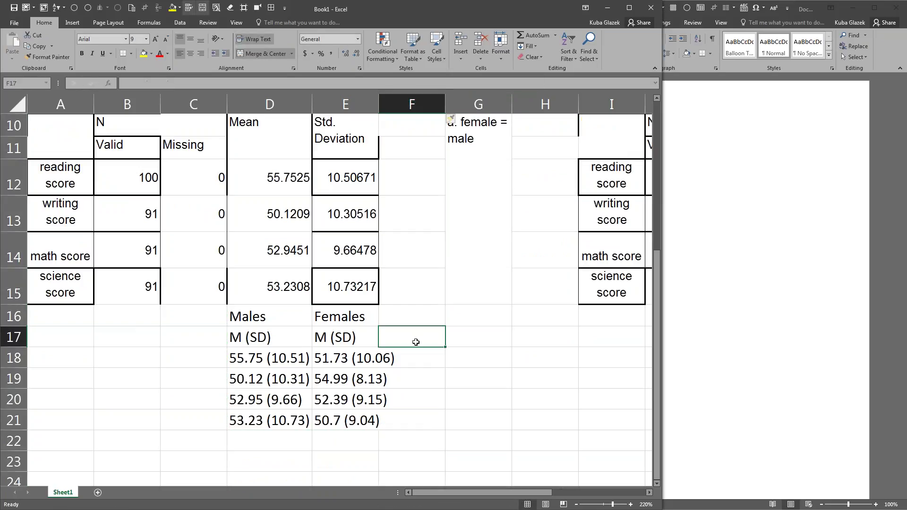
{"action": "type", "text": "95% CI"}
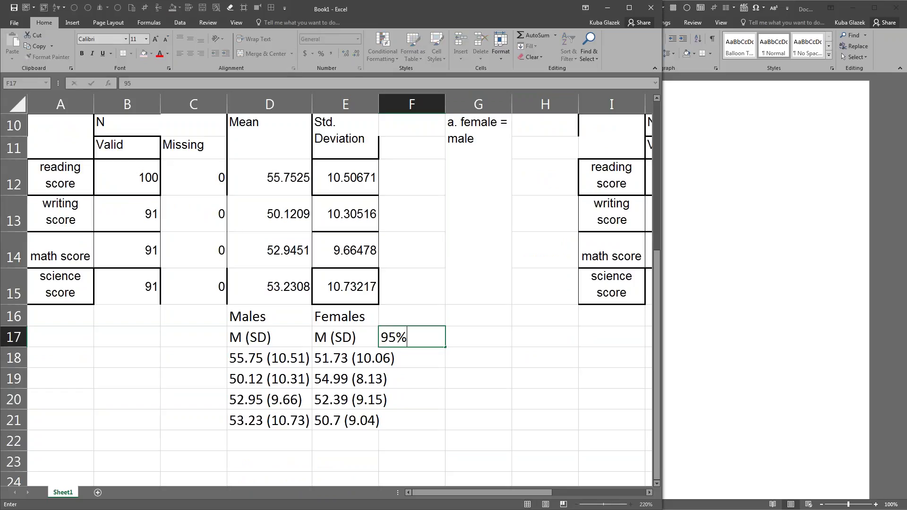
{"action": "key", "text": "Return"}
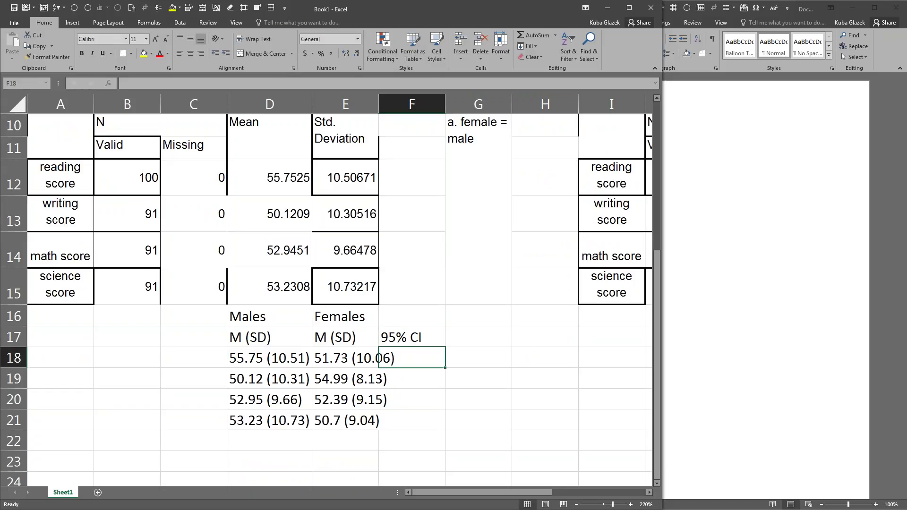
Link F18 to cell F12 and fill the formula down to F21 under the 95% CI heading
{"action": "type", "text": "="}
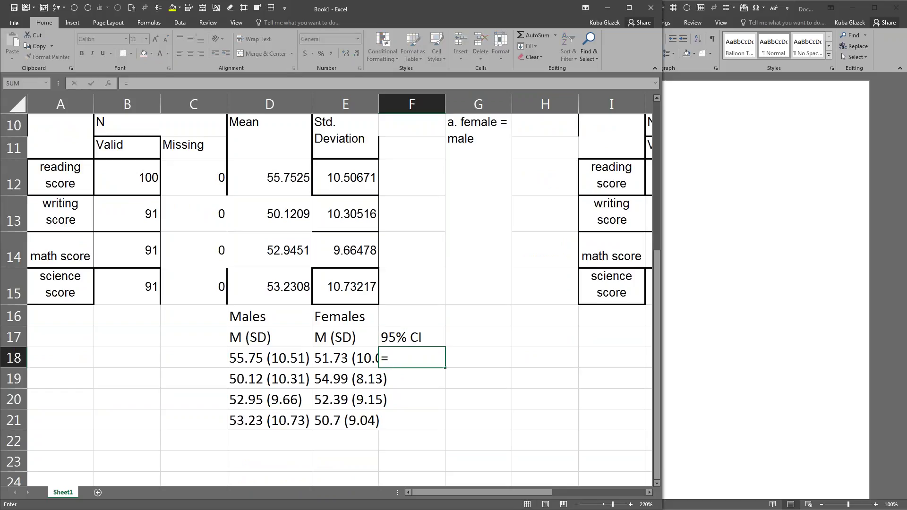
{"action": "left_click", "coordinate": [410, 150]}
{"action": "left_click", "coordinate": [407, 182]}
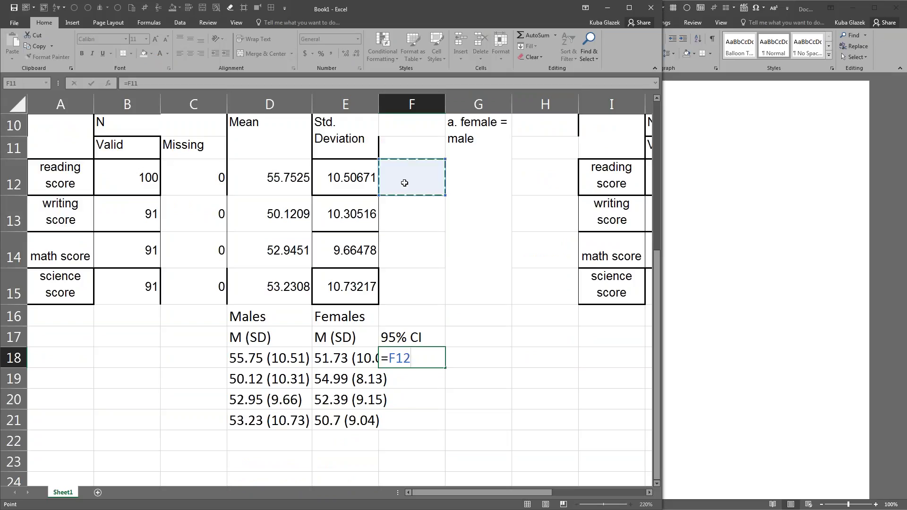
{"action": "key", "text": "Return"}
{"action": "left_click", "coordinate": [430, 356]}
{"action": "left_click_drag", "start_coordinate": [445, 368], "coordinate": [448, 428]}
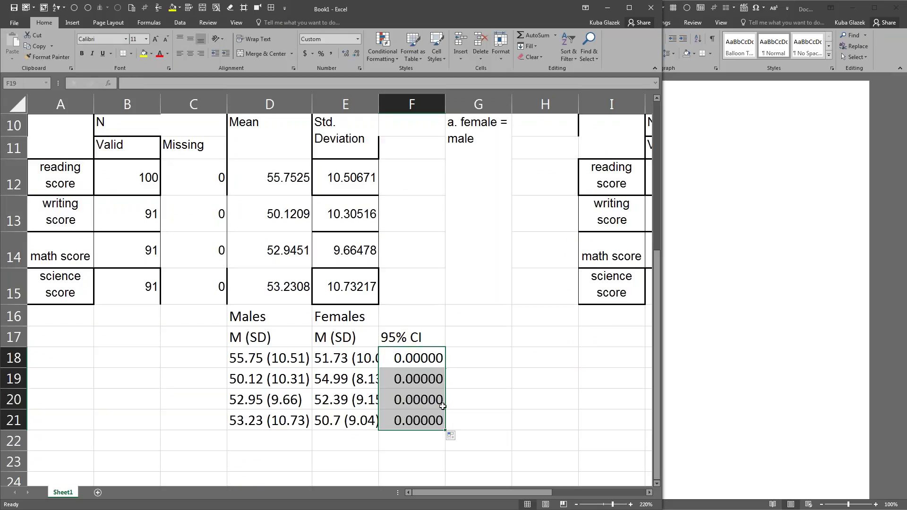
Add the heading "n" in C17, link C18 to the reading score's valid N in B12, and fill down to C21
{"action": "left_click", "coordinate": [192, 337]}
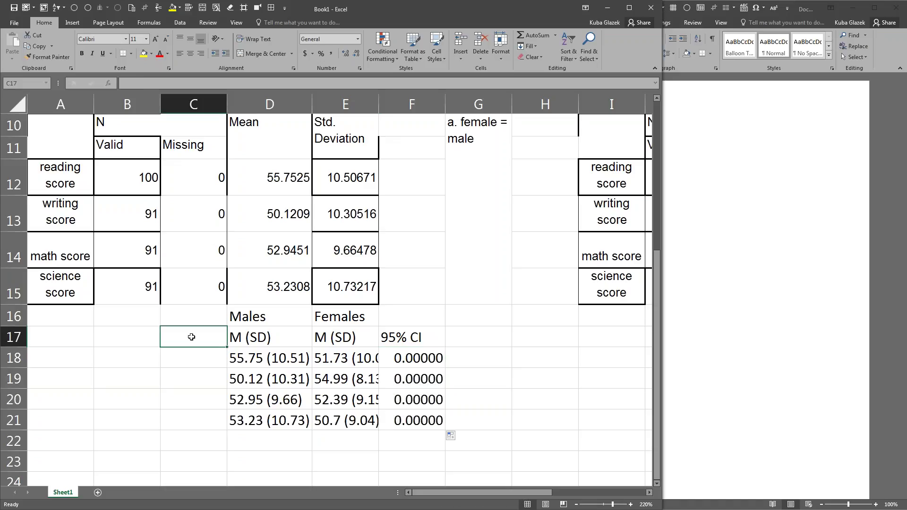
{"action": "type", "text": "n"}
{"action": "key", "text": "Return"}
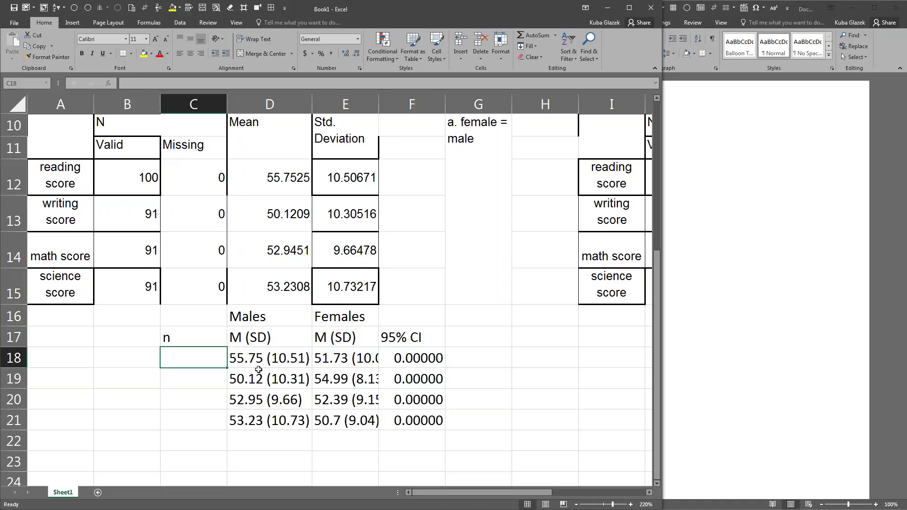
{"action": "type", "text": "="}
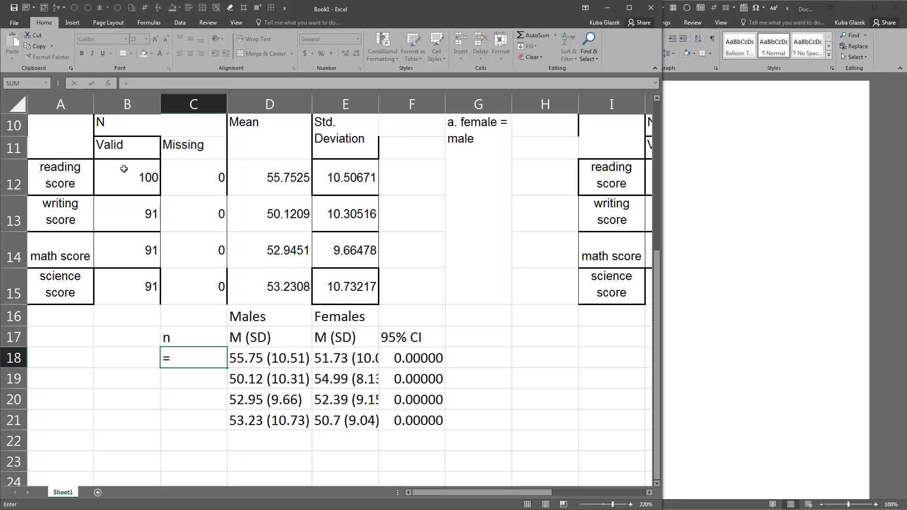
{"action": "left_click", "coordinate": [115, 185]}
{"action": "key", "text": "Return"}
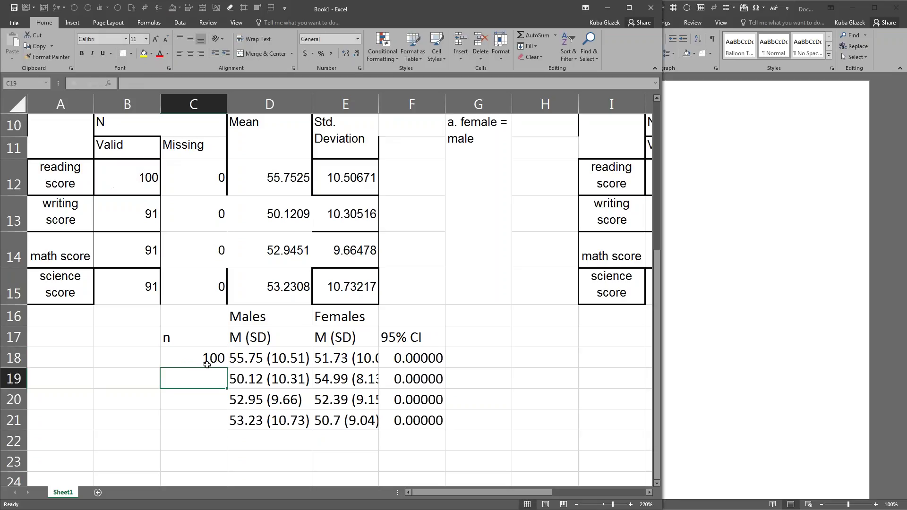
{"action": "left_click", "coordinate": [215, 362]}
{"action": "left_click_drag", "start_coordinate": [227, 371], "coordinate": [234, 428]}
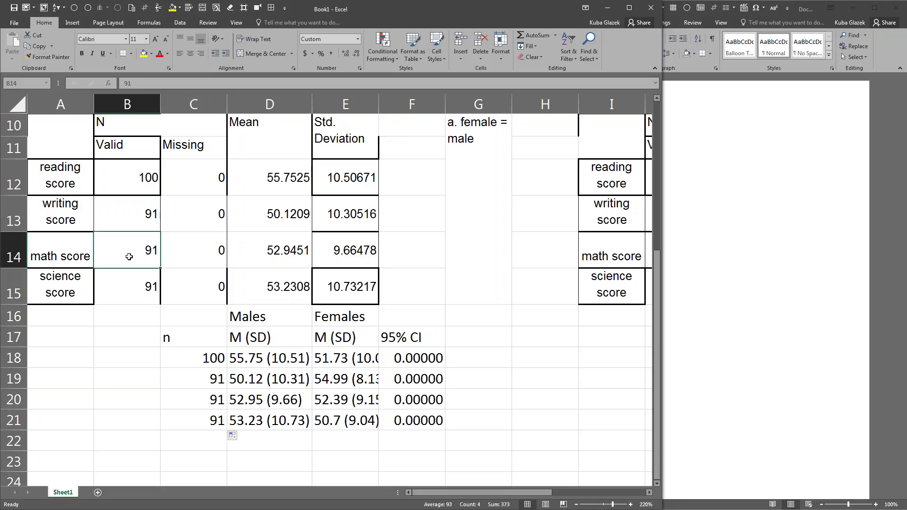
Change the math score's valid N in B14 to 120 and check its linked cell C20 in the summary table
{"action": "left_click", "coordinate": [129, 257]}
{"action": "type", "text": "120"}
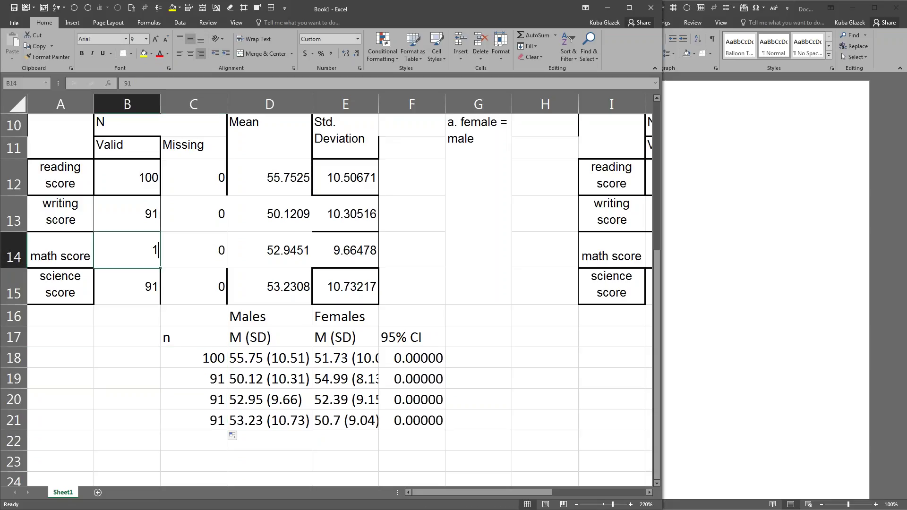
{"action": "key", "text": "Return"}
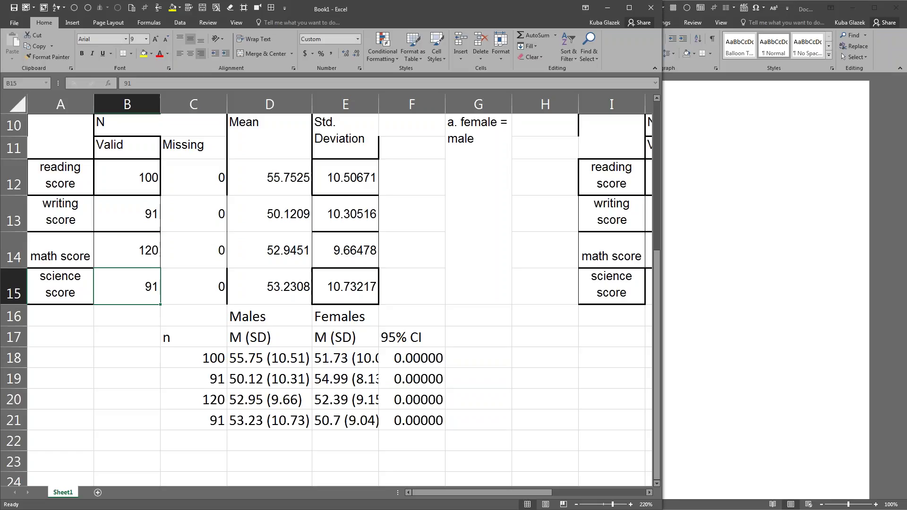
{"action": "left_click", "coordinate": [199, 405]}
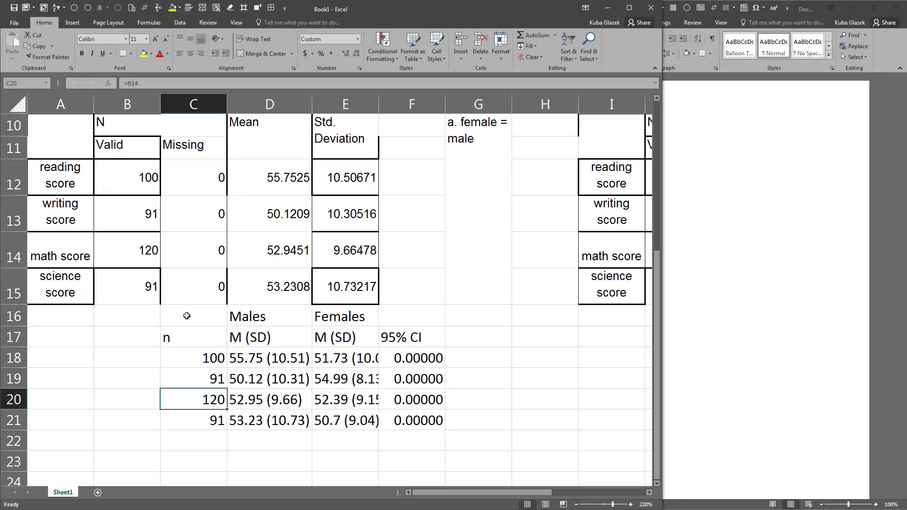
{"action": "left_click_drag", "start_coordinate": [186, 316], "coordinate": [425, 420]}
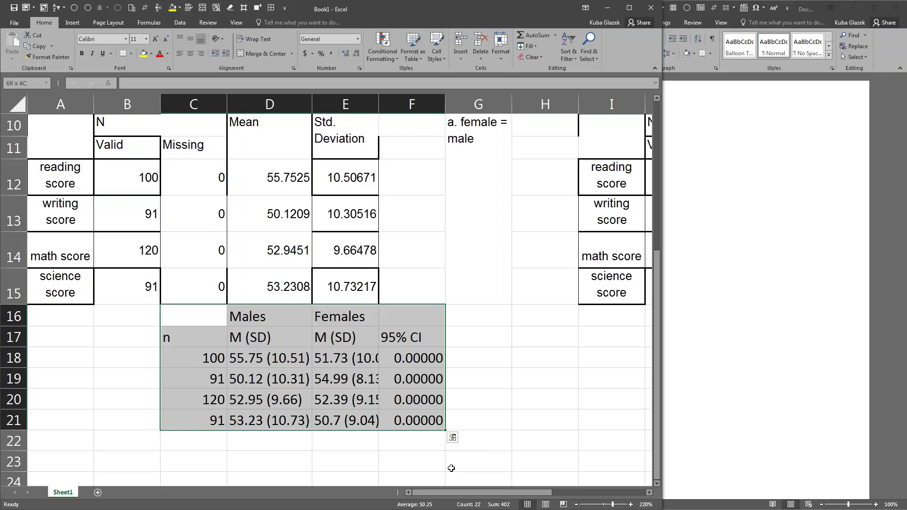
Link B18 to the reading score label in A12, fill down to B21, and fit column B to its contents
{"action": "left_click", "coordinate": [135, 352]}
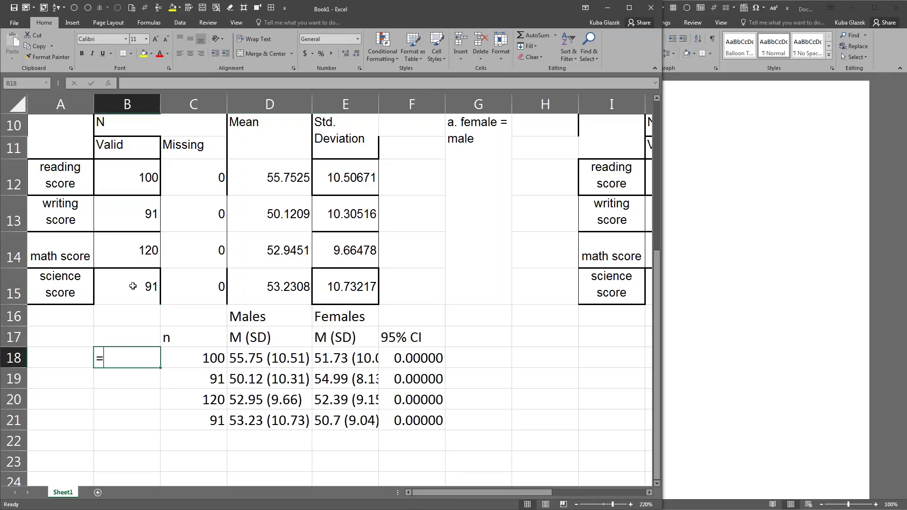
{"action": "type", "text": "="}
{"action": "left_click", "coordinate": [60, 177]}
{"action": "key", "text": "Return"}
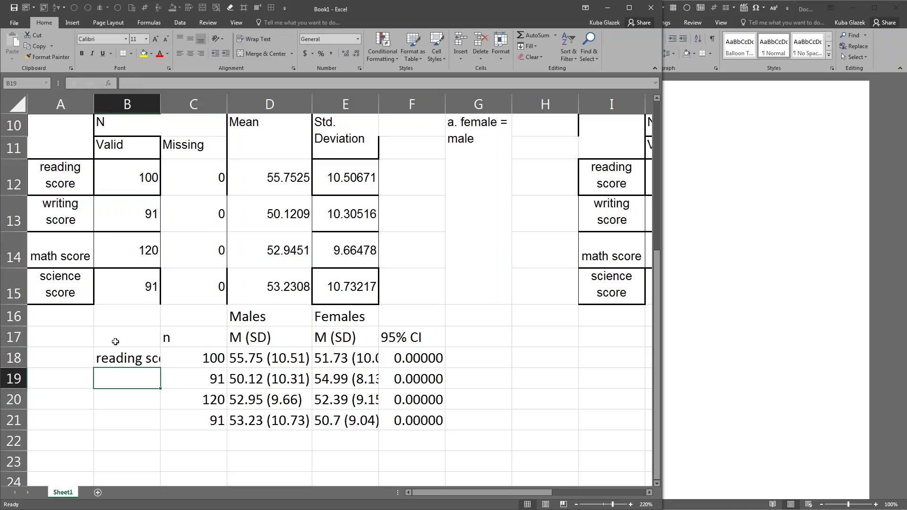
{"action": "left_click", "coordinate": [56, 180]}
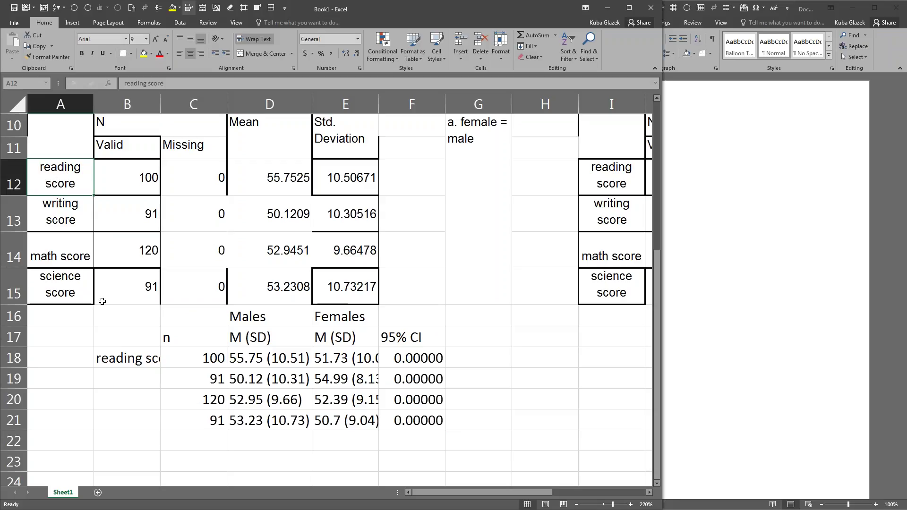
{"action": "left_click", "coordinate": [125, 357]}
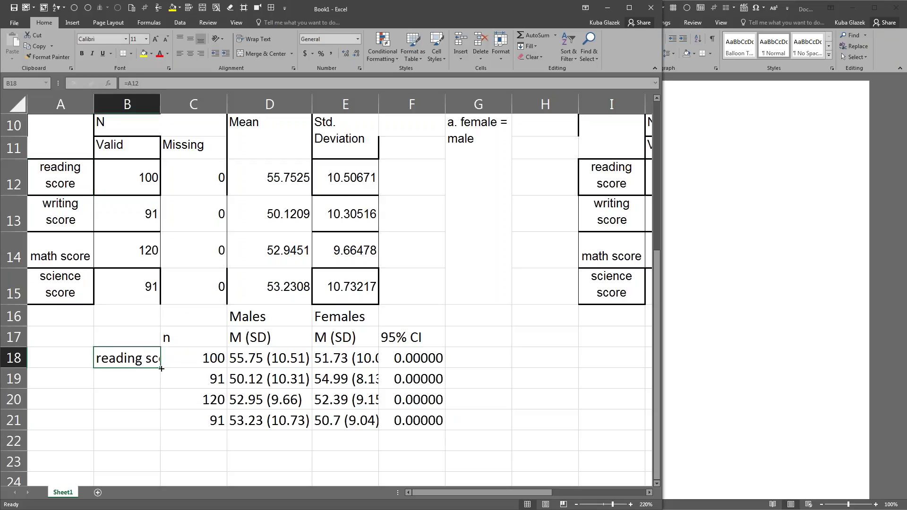
{"action": "left_click_drag", "start_coordinate": [161, 369], "coordinate": [162, 429]}
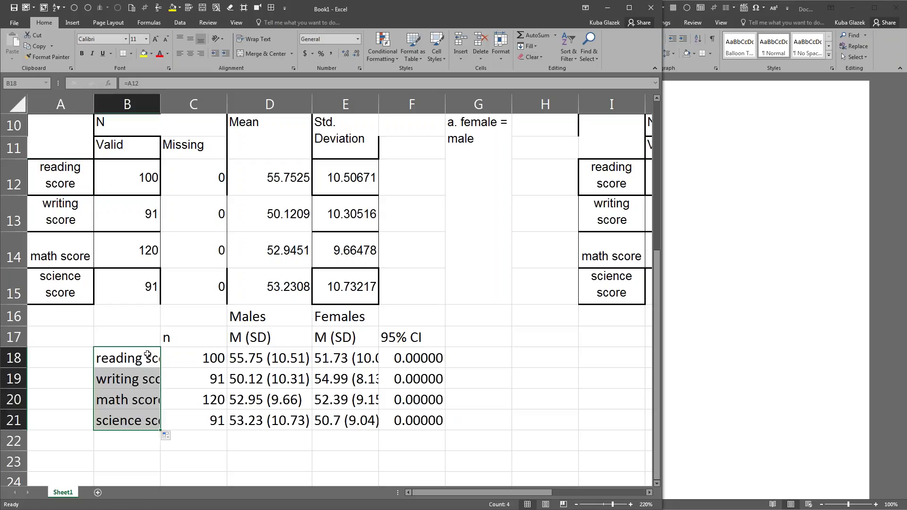
{"action": "double_click", "coordinate": [160, 104]}
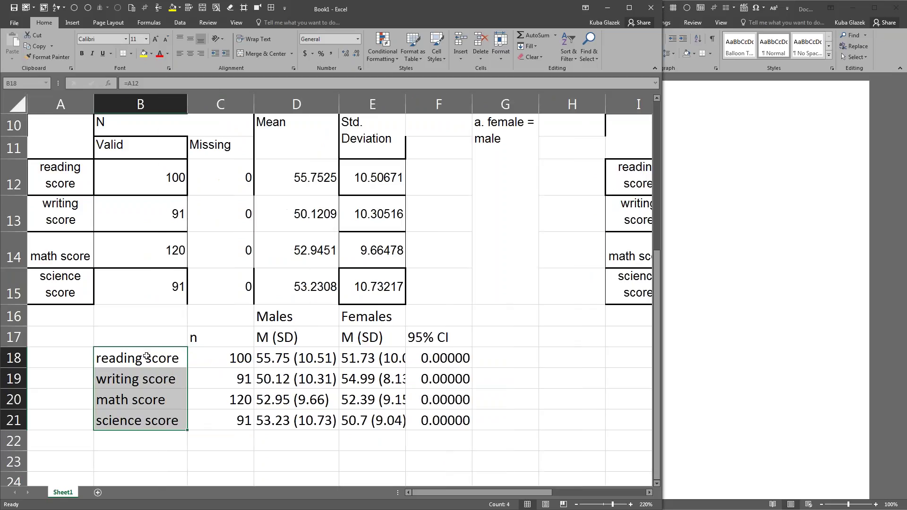
Insert a column before the Females column E and copy the "95% CI" heading into E17
{"action": "left_click_drag", "start_coordinate": [151, 320], "coordinate": [449, 420]}
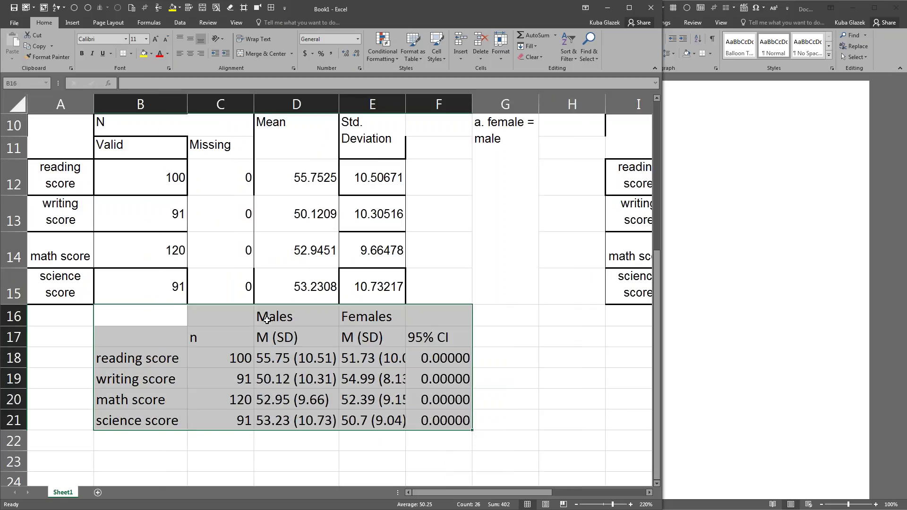
{"action": "left_click", "coordinate": [384, 331]}
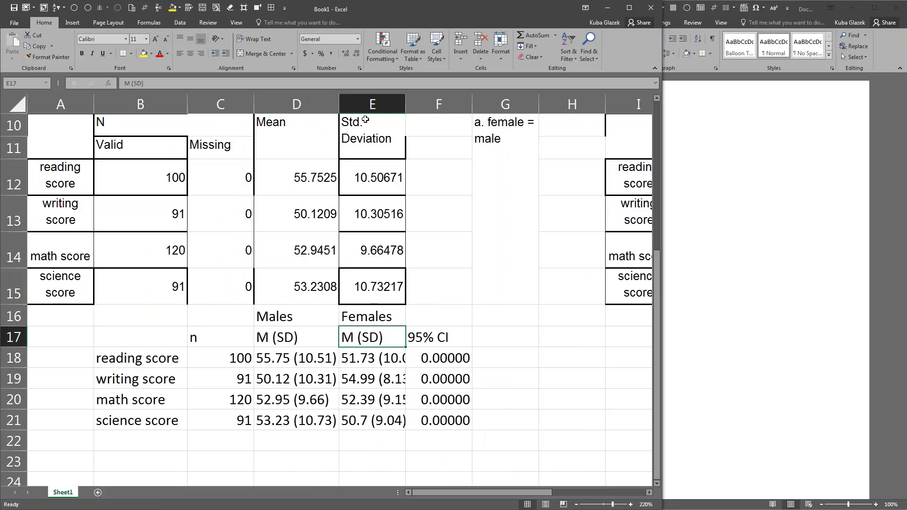
{"action": "right_click", "coordinate": [373, 104]}
{"action": "left_click", "coordinate": [387, 176]}
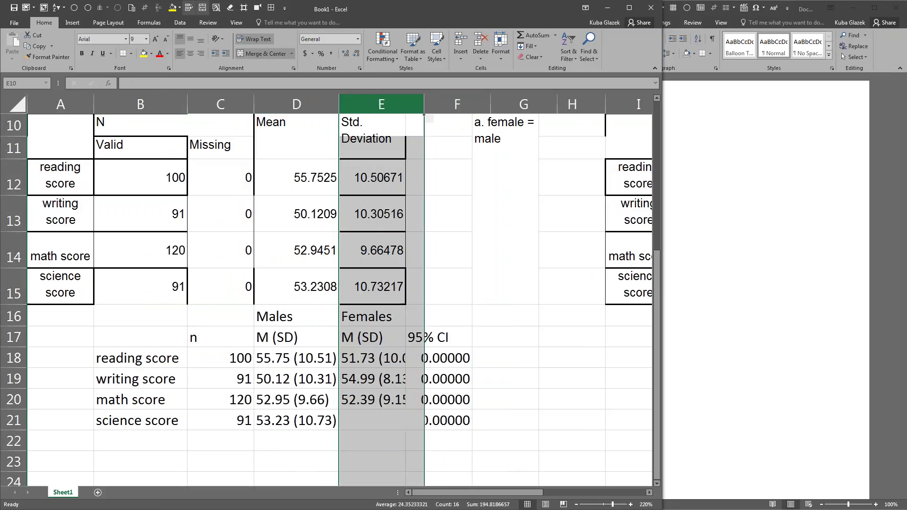
{"action": "left_click", "coordinate": [524, 338]}
{"action": "key", "text": "ctrl+c"}
{"action": "left_click", "coordinate": [378, 337]}
{"action": "key", "text": "ctrl+v"}
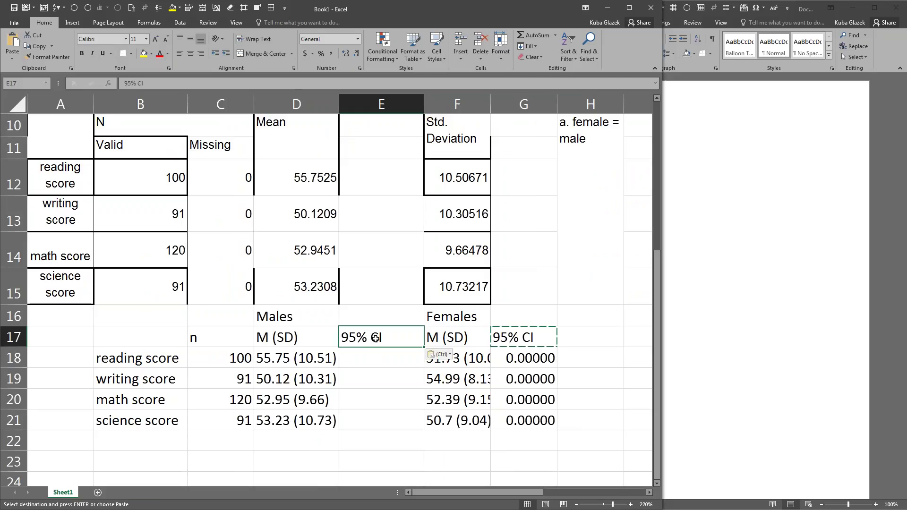
Link E18 to cell E12 and fill the formula down to E21 under the Males 95% CI heading
{"action": "left_click", "coordinate": [376, 360]}
{"action": "type", "text": "="}
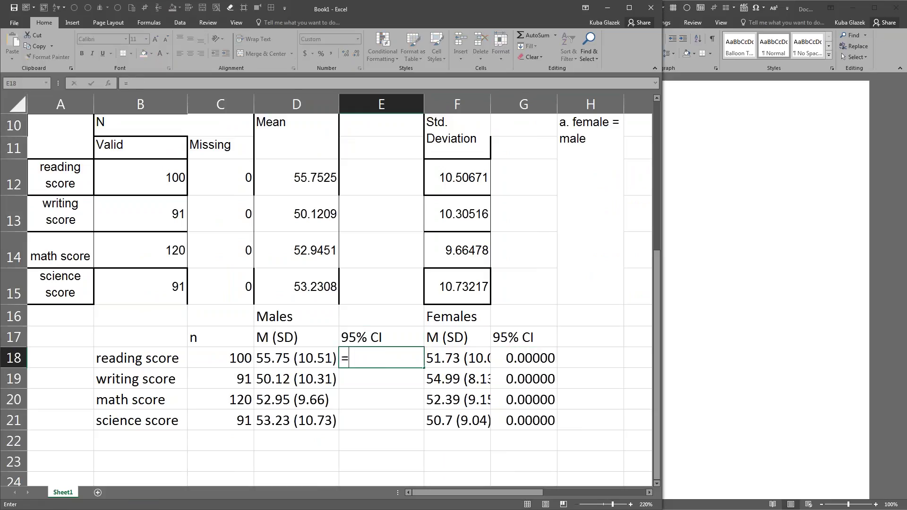
{"action": "left_click", "coordinate": [373, 165]}
{"action": "key", "text": "Return"}
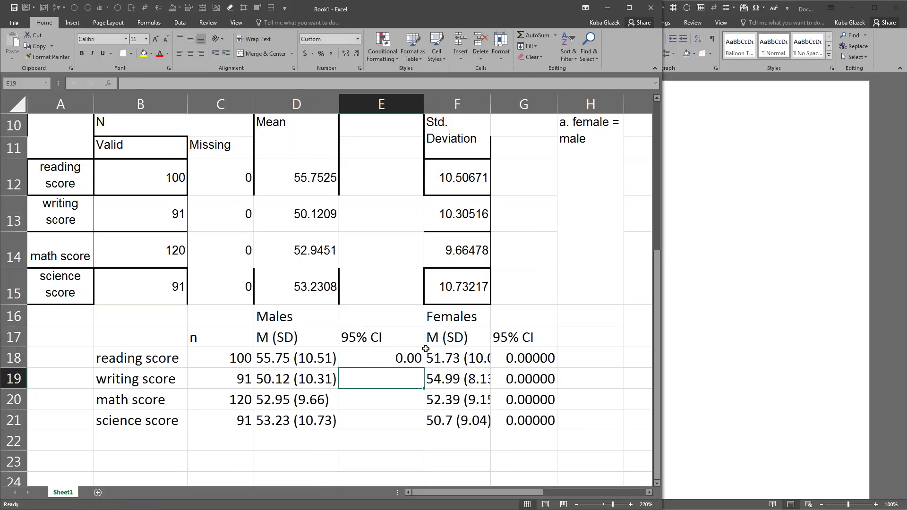
{"action": "left_click", "coordinate": [418, 363]}
{"action": "left_click_drag", "start_coordinate": [422, 367], "coordinate": [422, 423]}
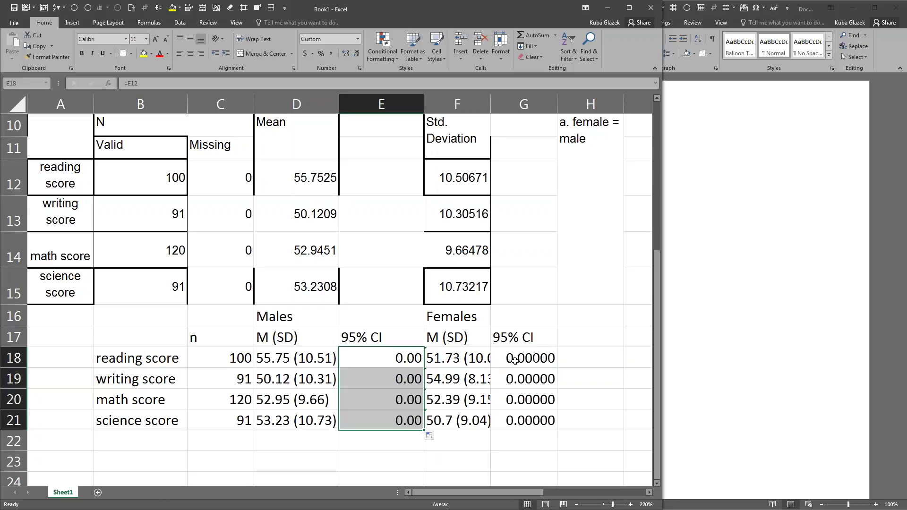
Reduce the Females 95% CI values in G18:G21 to two decimal places
{"action": "left_click_drag", "start_coordinate": [514, 357], "coordinate": [516, 422]}
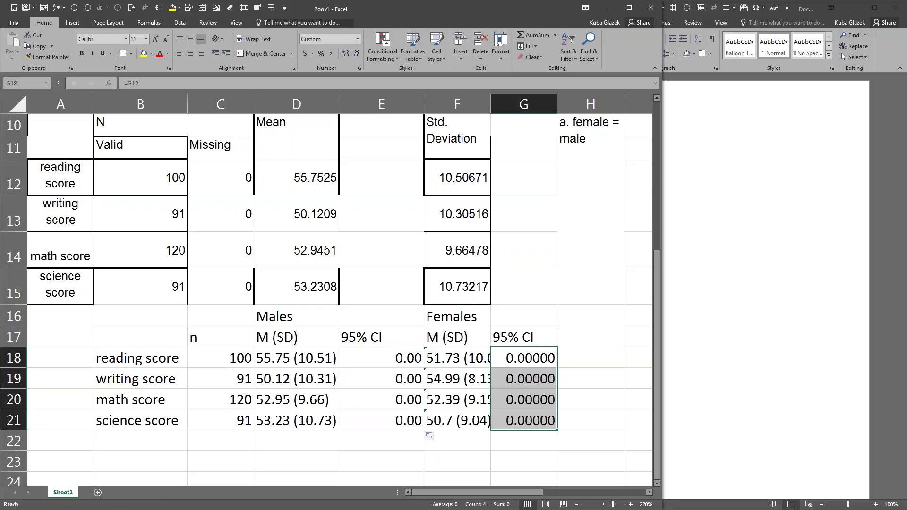
{"action": "left_click", "coordinate": [356, 54]}
{"action": "left_click", "coordinate": [356, 54]}
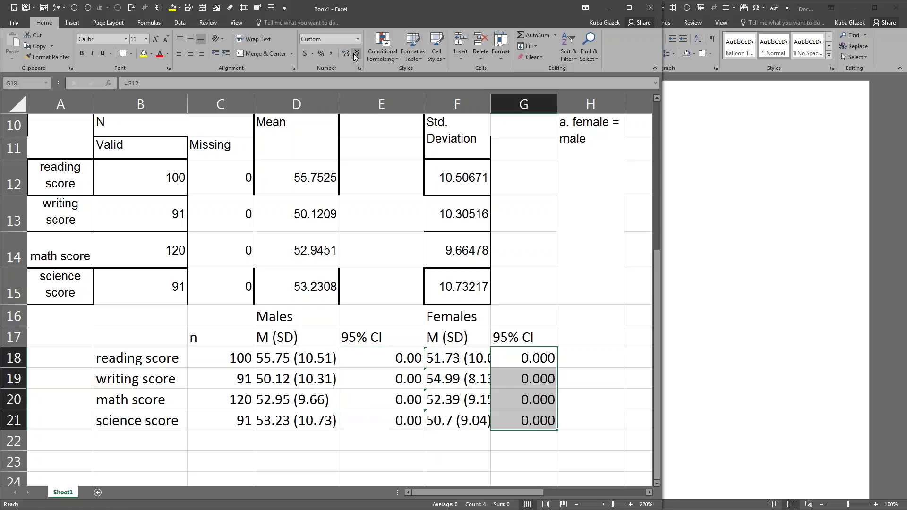
{"action": "left_click", "coordinate": [356, 55]}
Copy the summary table B16:G21 and paste it into the blank Word document as a link using destination styles
{"action": "left_click_drag", "start_coordinate": [139, 310], "coordinate": [539, 421]}
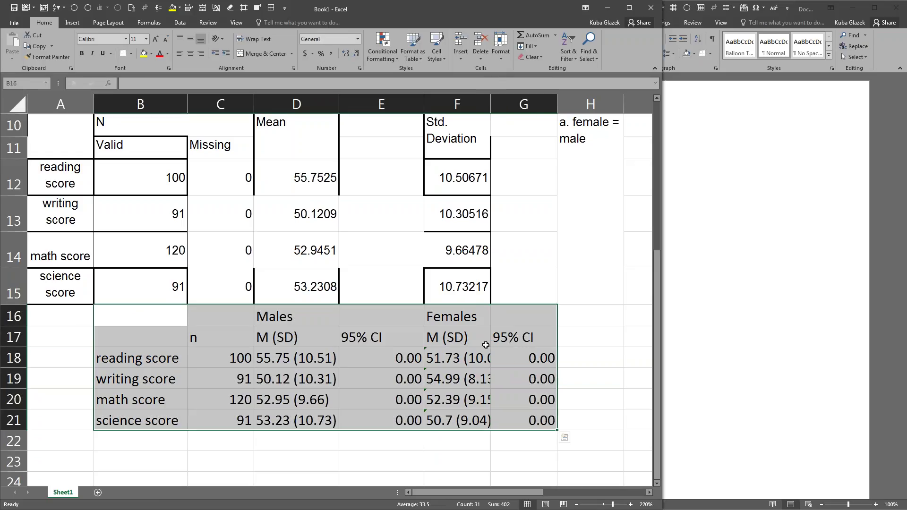
{"action": "key", "text": "ctrl+c"}
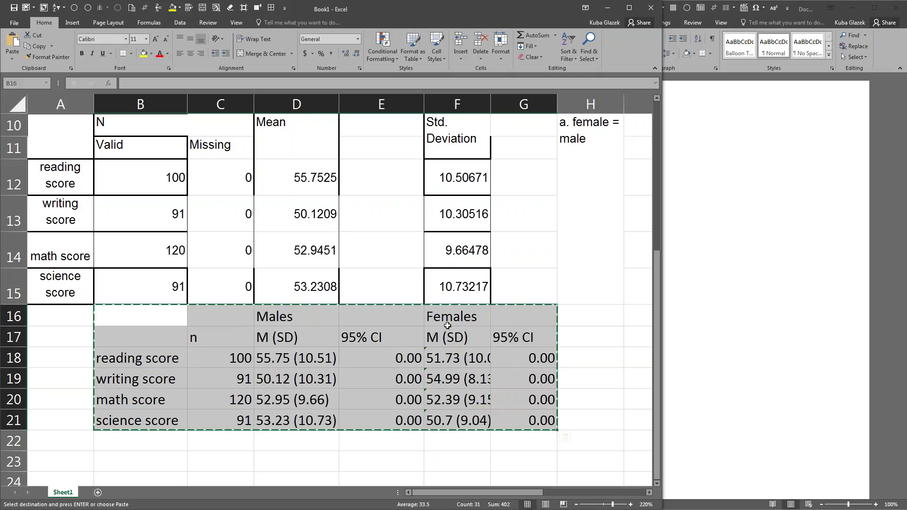
{"action": "left_click", "coordinate": [746, 131]}
{"action": "right_click", "coordinate": [545, 131]}
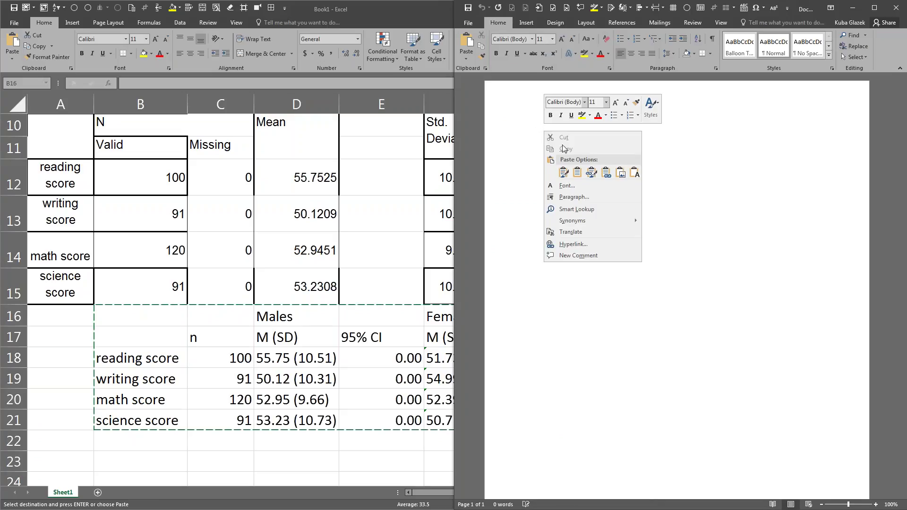
{"action": "left_click", "coordinate": [605, 174]}
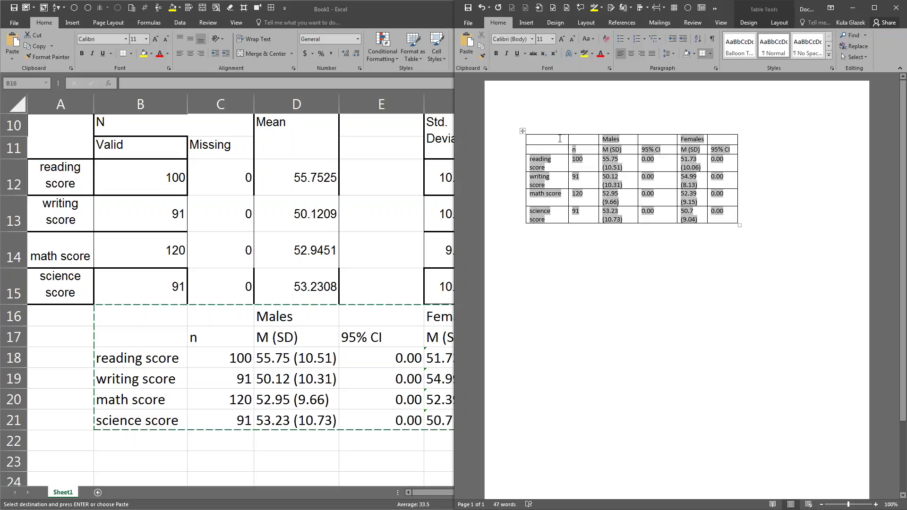
{"action": "left_click", "coordinate": [716, 260]}
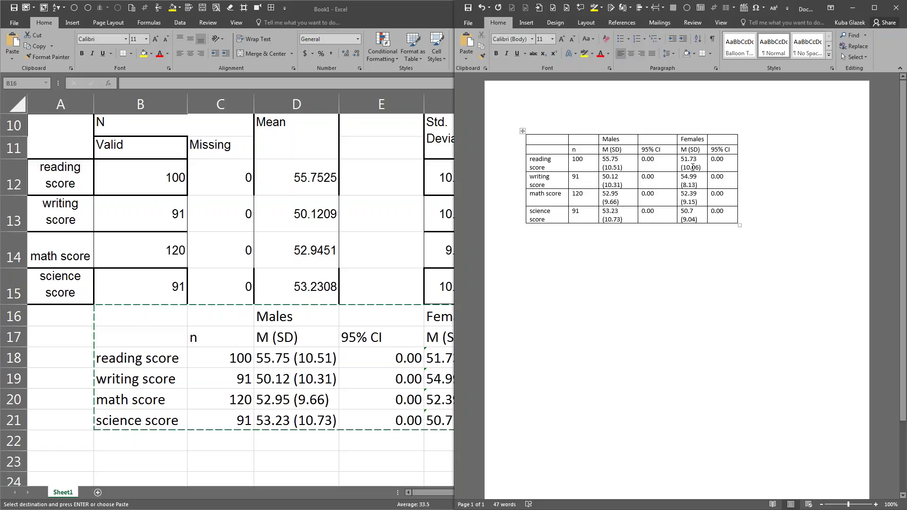
Remove all borders from the pasted summary table in the Word document
{"action": "left_click", "coordinate": [522, 131]}
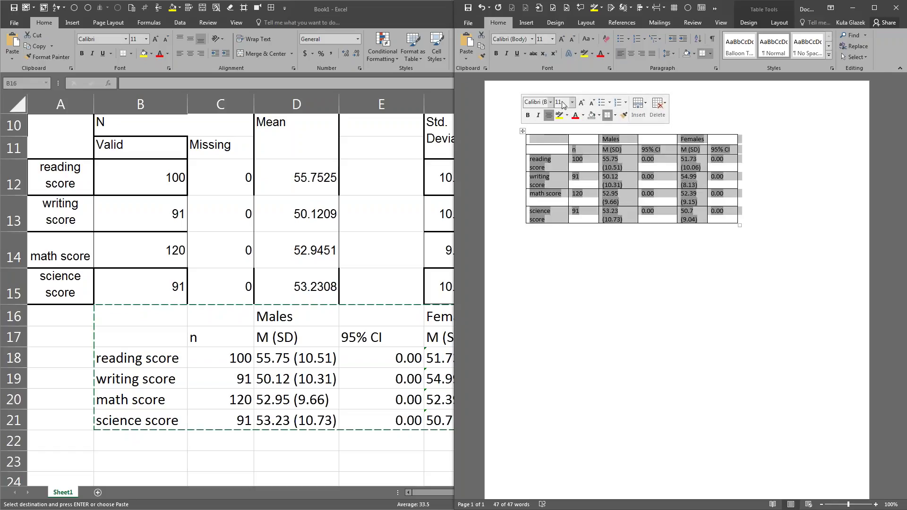
{"action": "left_click", "coordinate": [758, 13]}
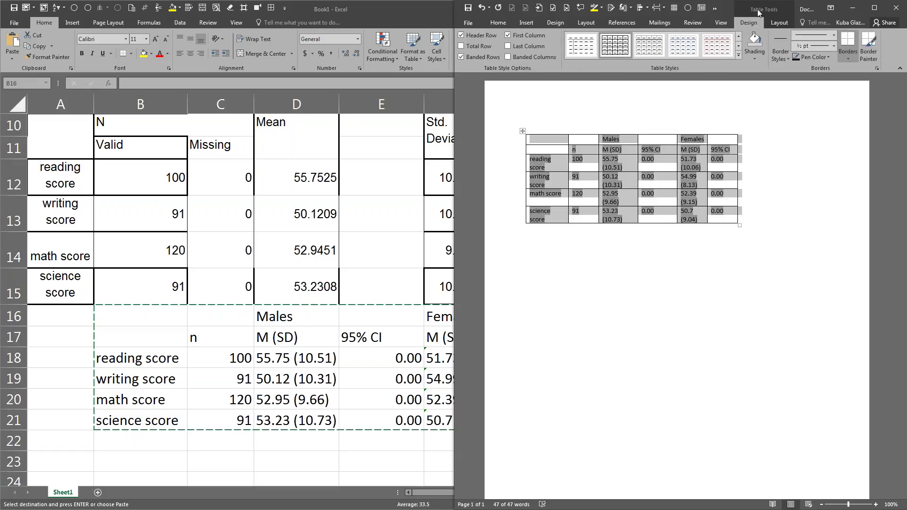
{"action": "left_click", "coordinate": [848, 59]}
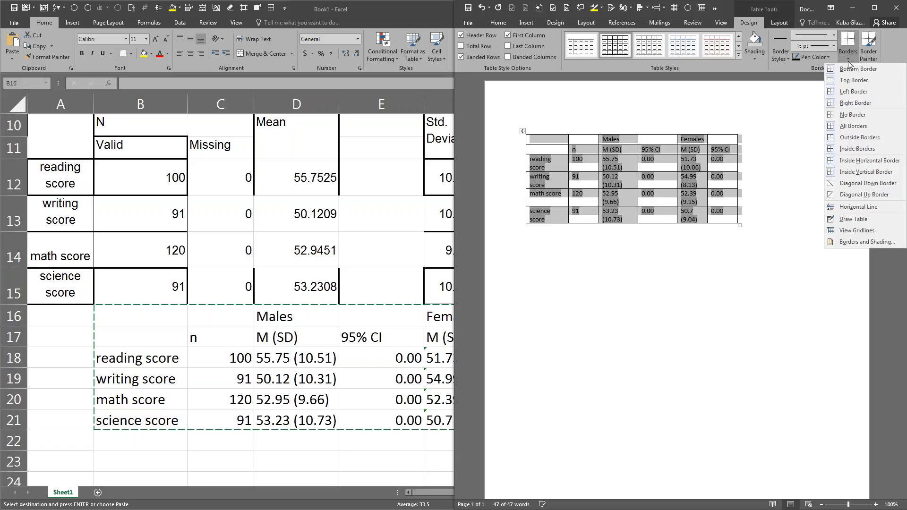
{"action": "left_click", "coordinate": [853, 114]}
{"action": "left_click", "coordinate": [788, 210]}
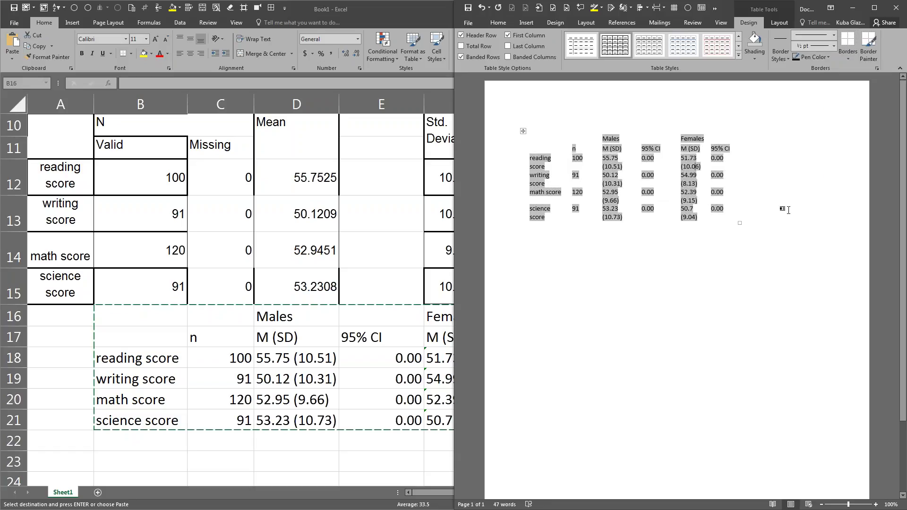
{"action": "left_click", "coordinate": [782, 261]}
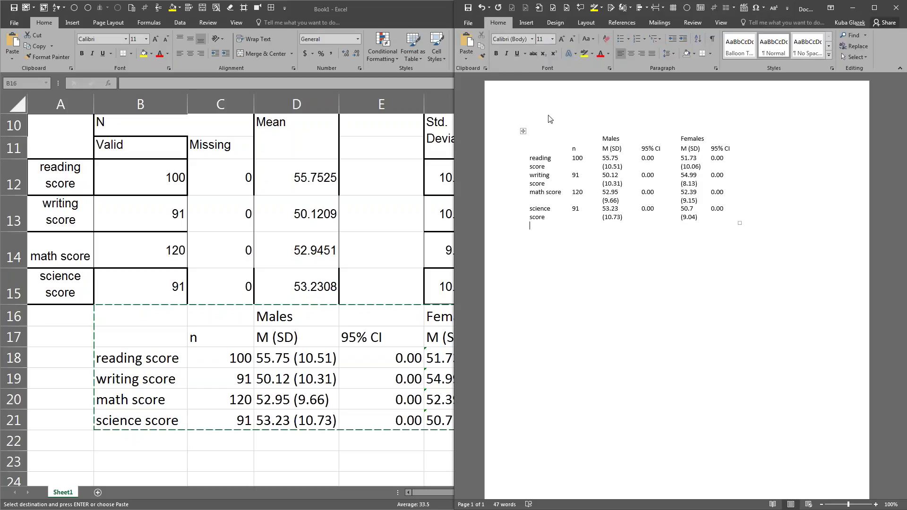
Maximize the Word window and add the line "Here is the body of my text" below the table
{"action": "left_click_drag", "start_coordinate": [454, 135], "coordinate": [261, 133]}
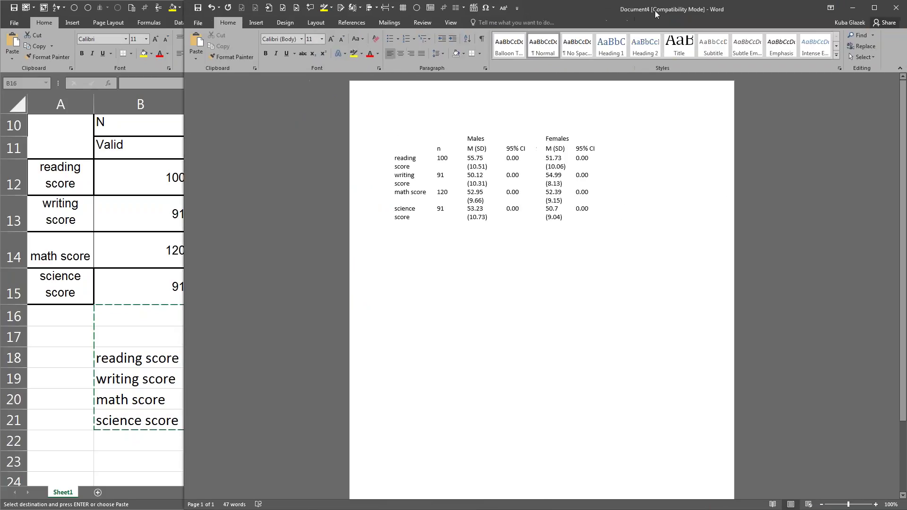
{"action": "double_click", "coordinate": [655, 11]}
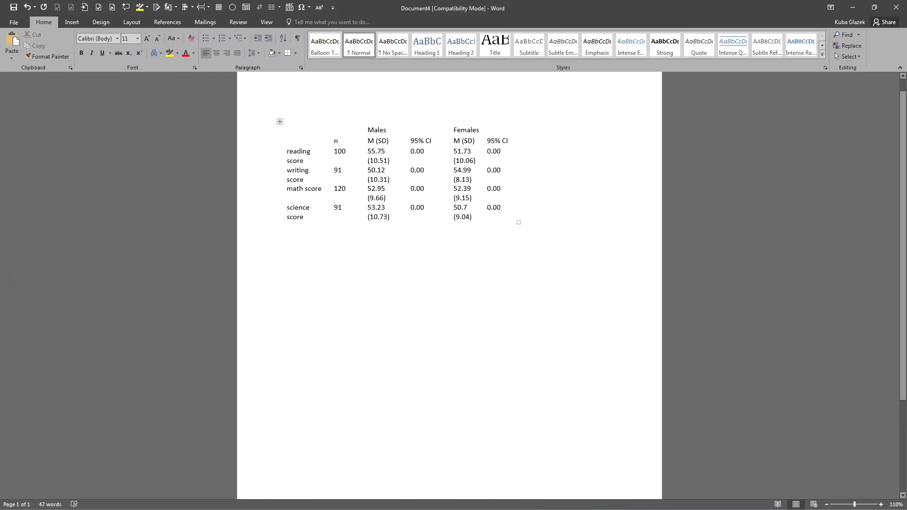
{"action": "scroll", "coordinate": [488, 201], "scroll_direction": "up", "scroll_amount": 11}
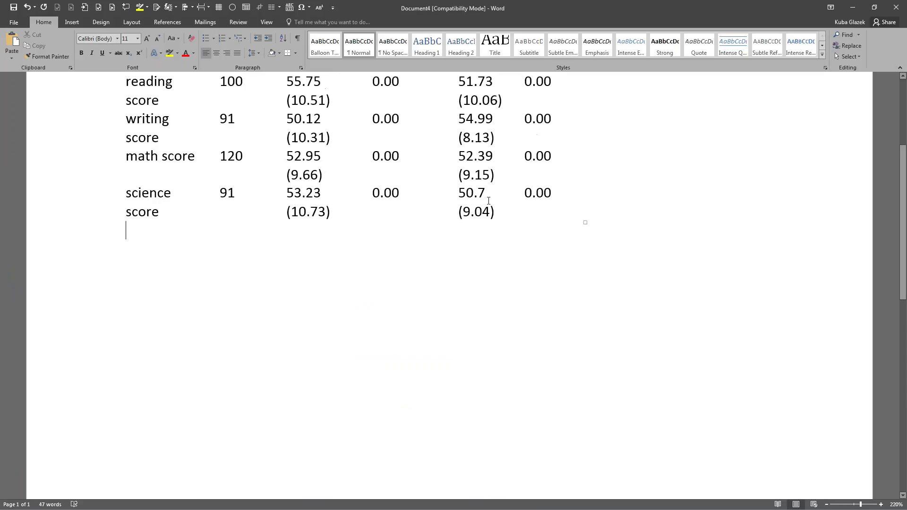
{"action": "scroll", "coordinate": [488, 201], "scroll_direction": "up", "scroll_amount": 3}
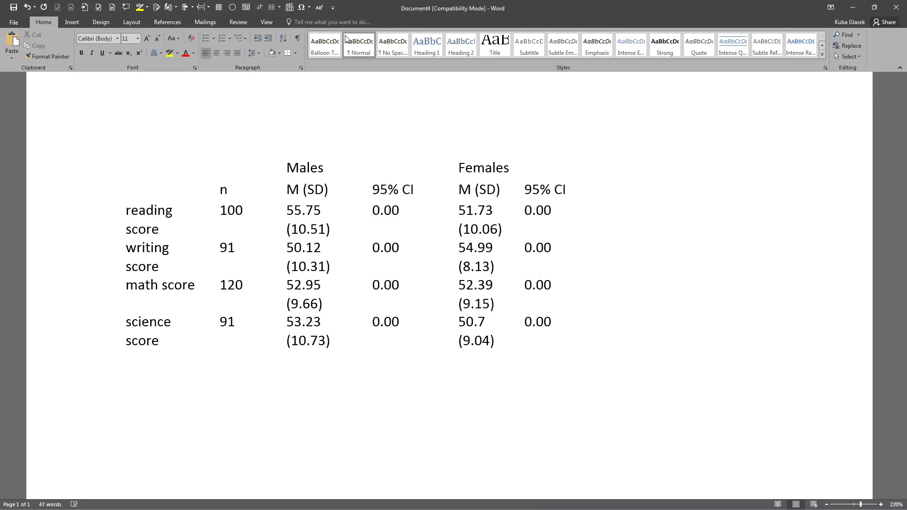
{"action": "left_click", "coordinate": [268, 22]}
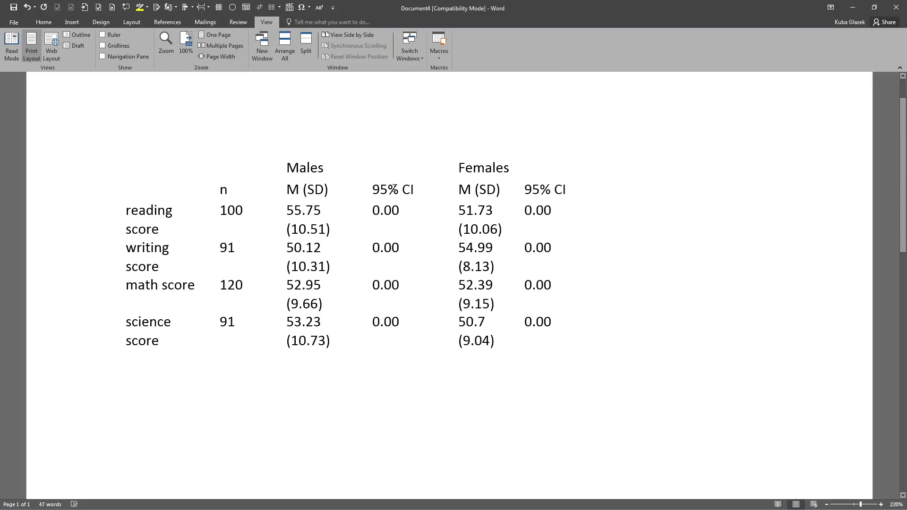
{"action": "key", "text": "ctrl+a"}
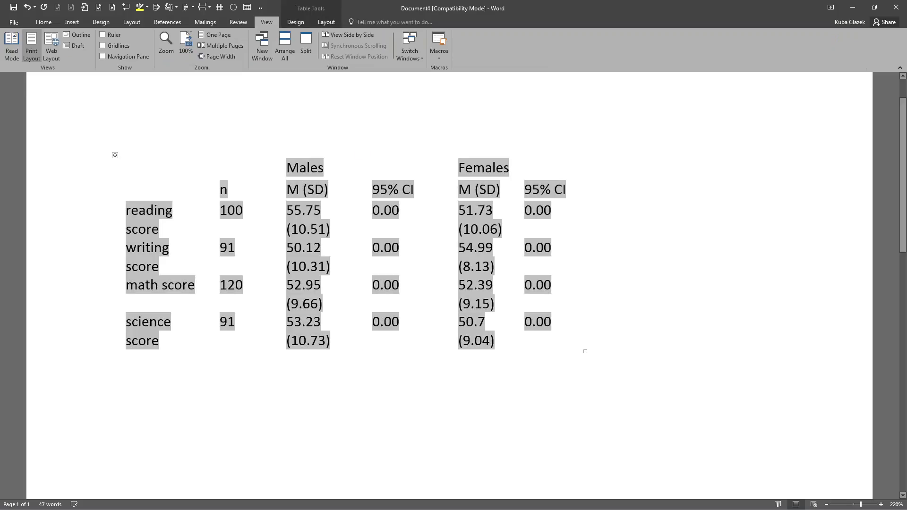
{"action": "key", "text": "ctrl+End"}
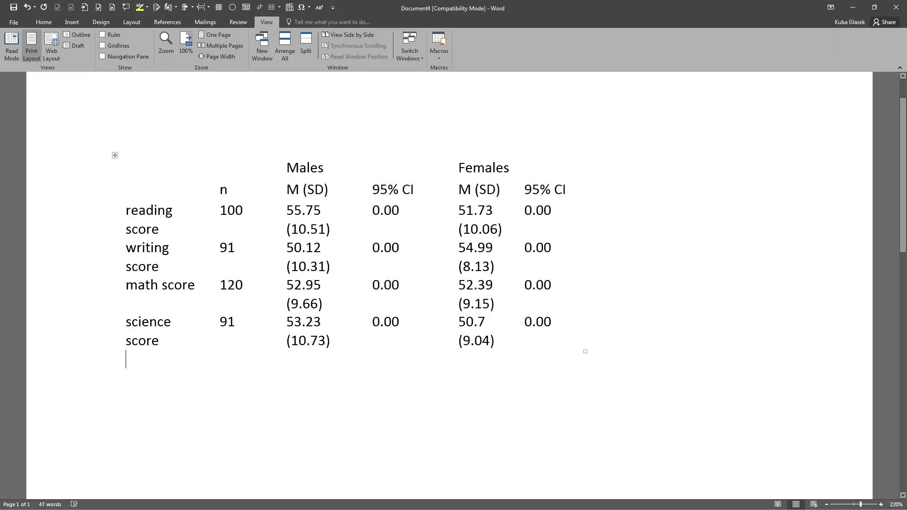
{"action": "key", "text": "Return"}
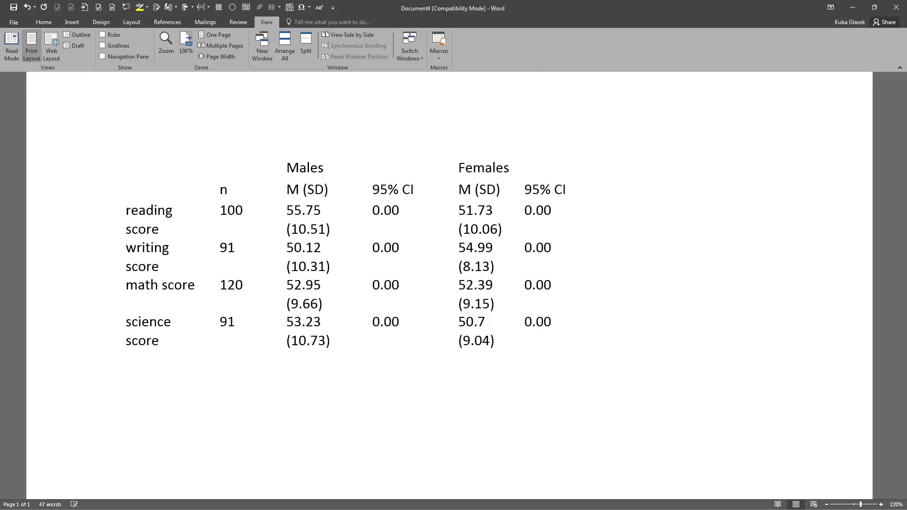
{"action": "type", "text": "Here is the body "}
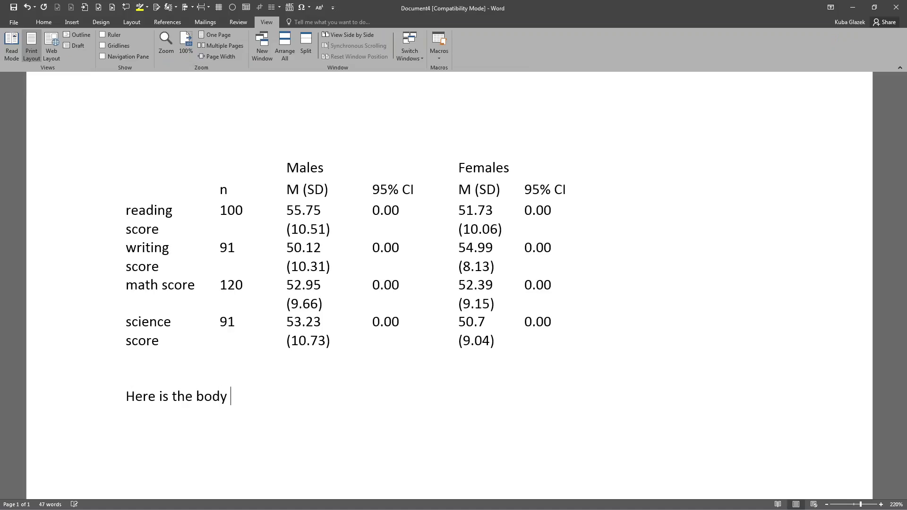
{"action": "type", "text": "of my text"}
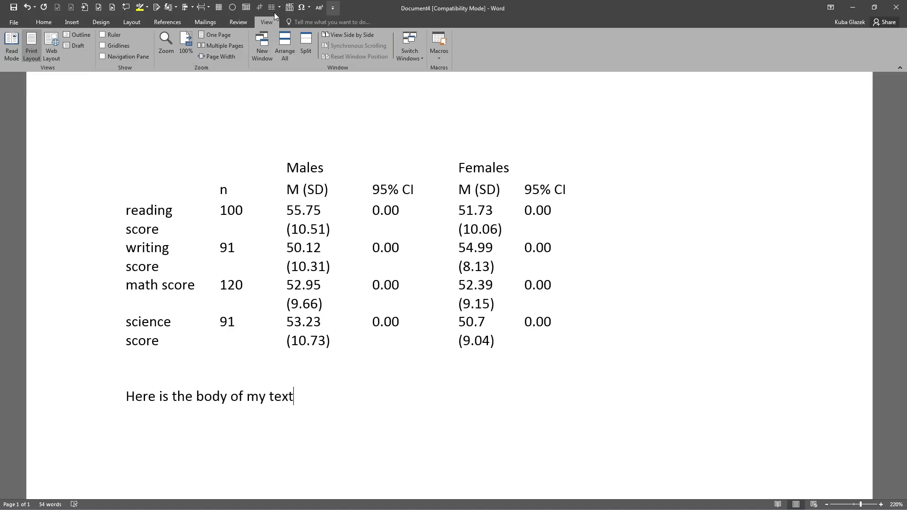
Turn on the display of gridlines for the borderless summary table
{"action": "left_click", "coordinate": [312, 272]}
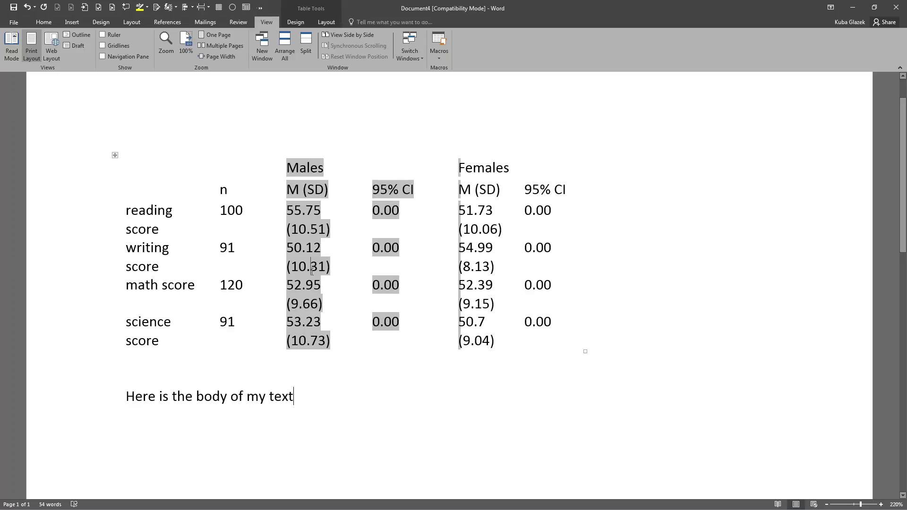
{"action": "left_click", "coordinate": [316, 9]}
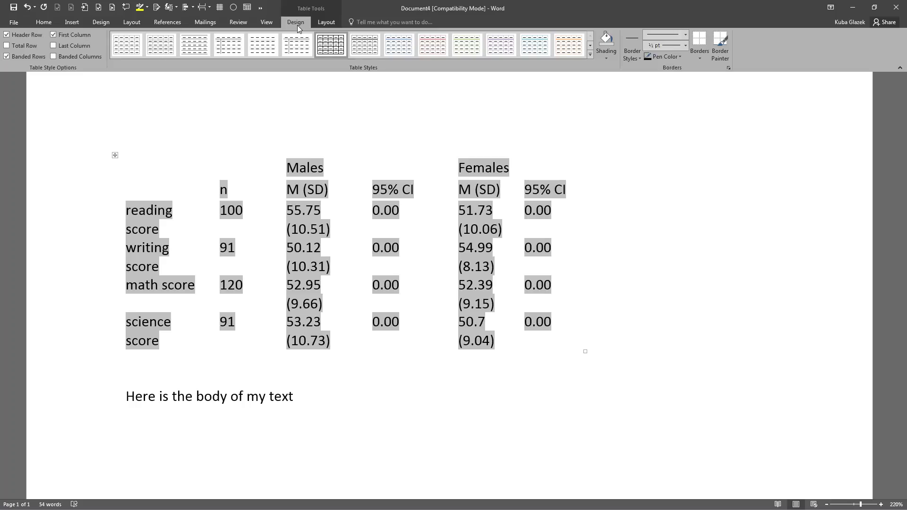
{"action": "left_click", "coordinate": [699, 57]}
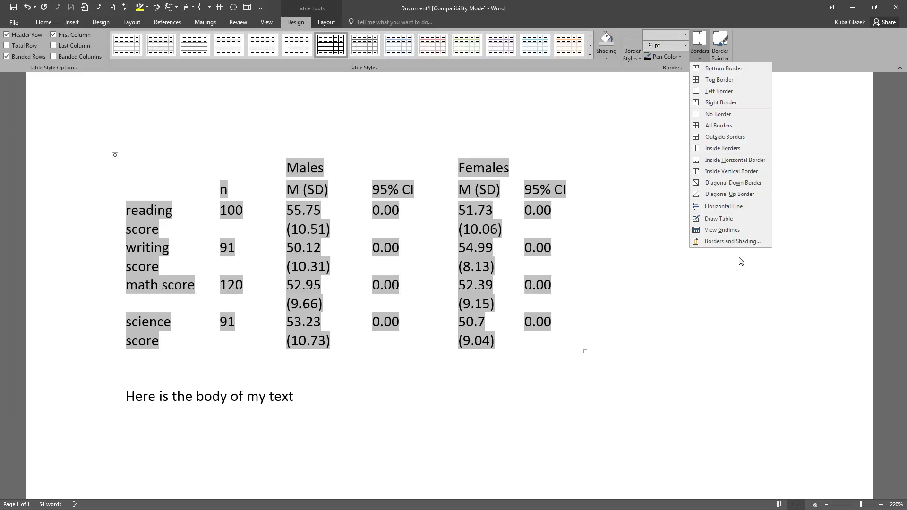
{"action": "left_click", "coordinate": [735, 233]}
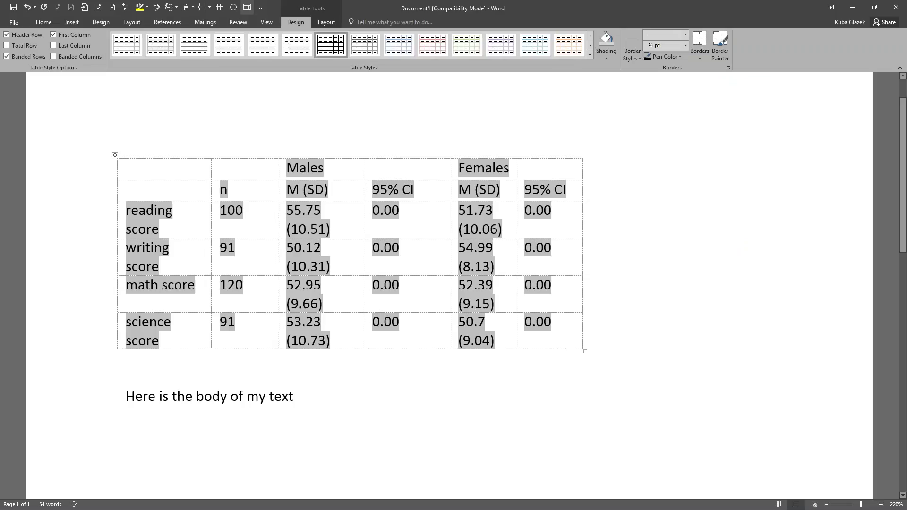
{"action": "left_click", "coordinate": [381, 389]}
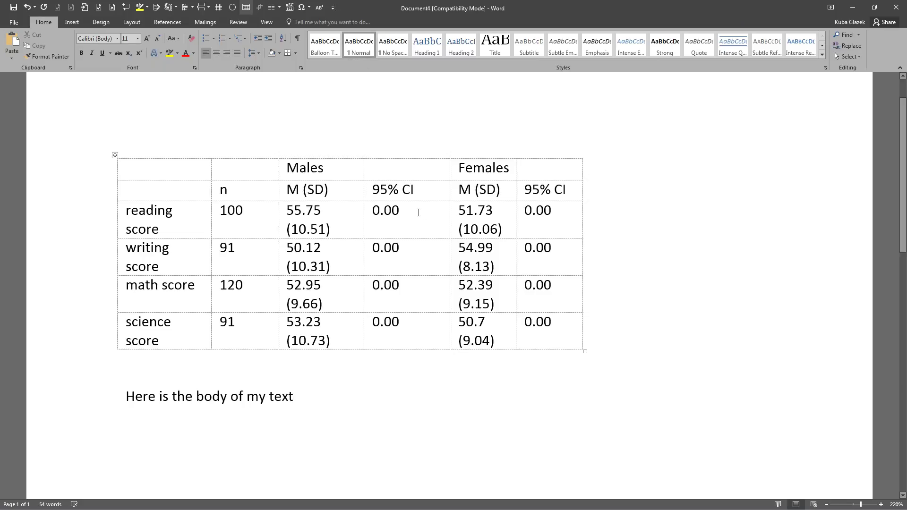
Hide the table gridlines and show them again
{"action": "left_click", "coordinate": [419, 211]}
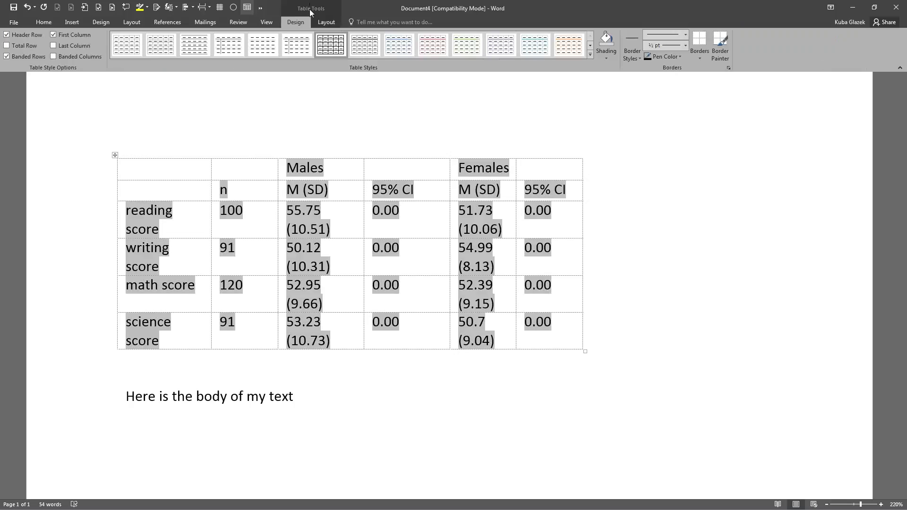
{"action": "left_click", "coordinate": [699, 58]}
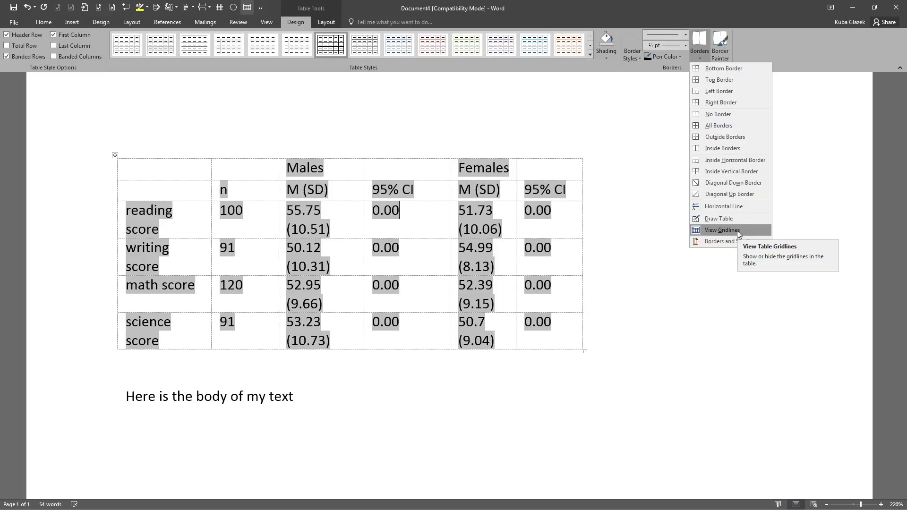
{"action": "right_click", "coordinate": [720, 230]}
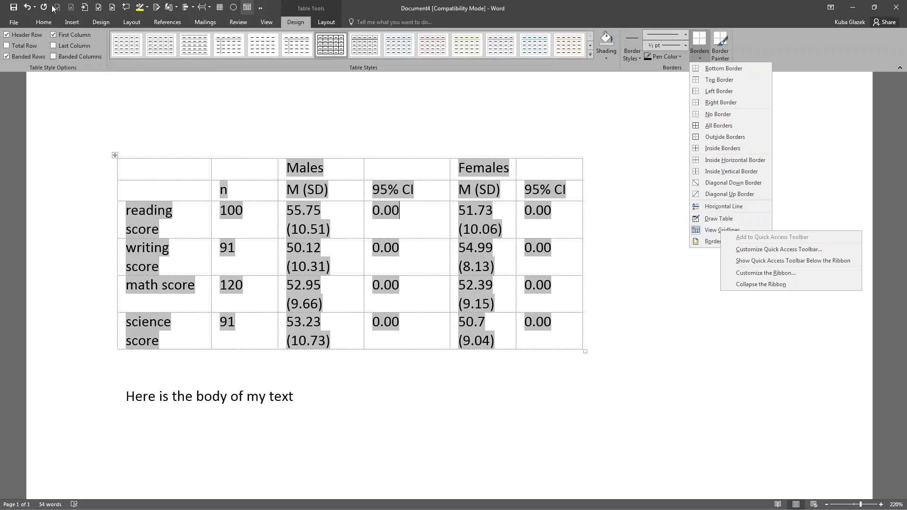
{"action": "left_click", "coordinate": [248, 9]}
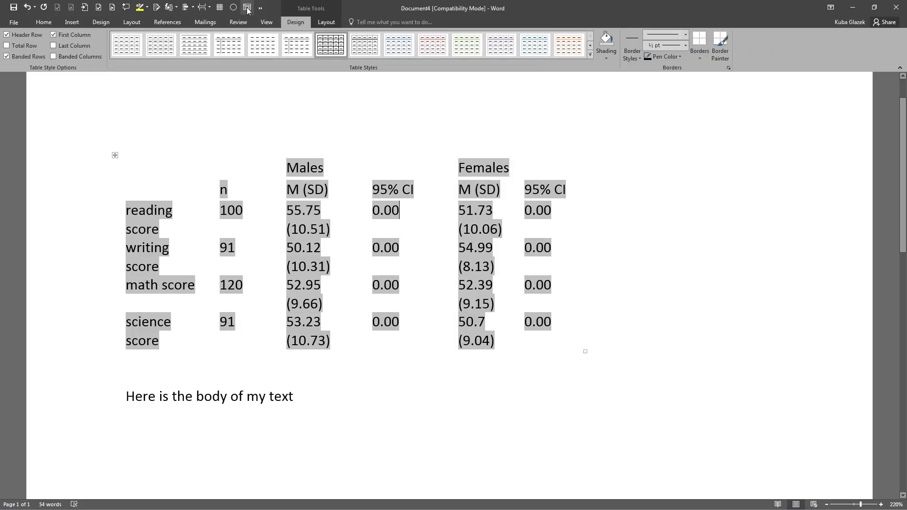
{"action": "left_click", "coordinate": [271, 404]}
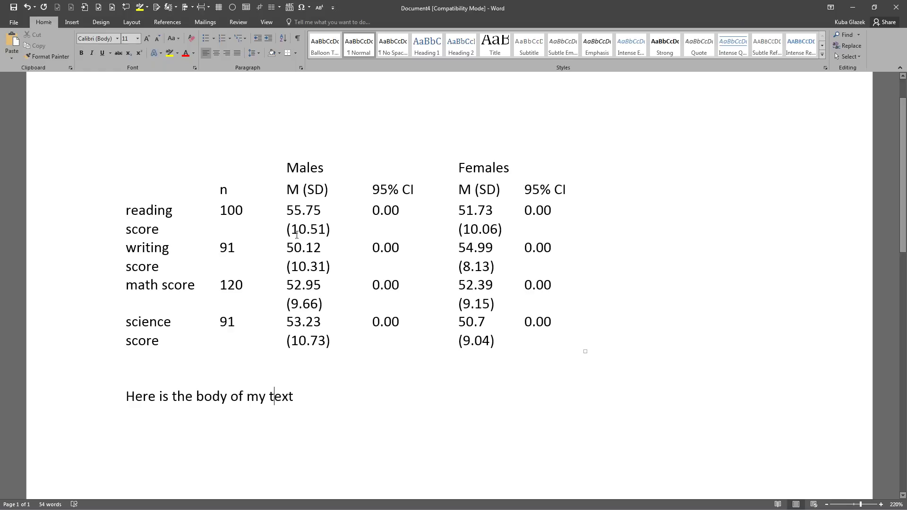
{"action": "left_click", "coordinate": [115, 155]}
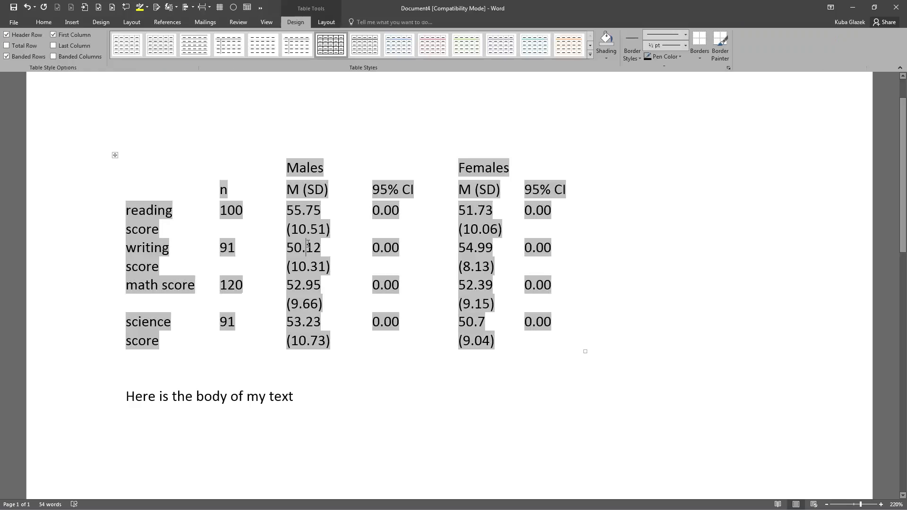
{"action": "left_click", "coordinate": [247, 8]}
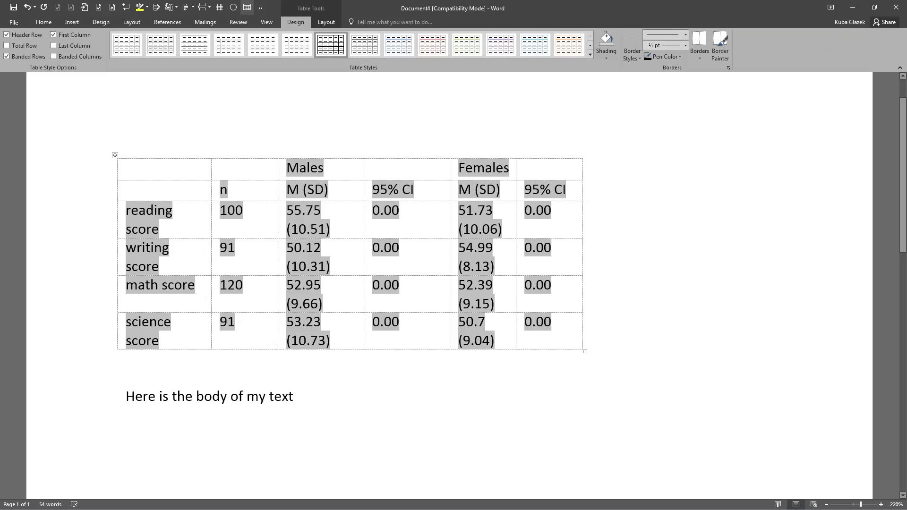
Widen the row-label column and both M (SD) columns so their entries fit on one line, and narrow the n column
{"action": "left_click_drag", "start_coordinate": [364, 221], "coordinate": [383, 221]}
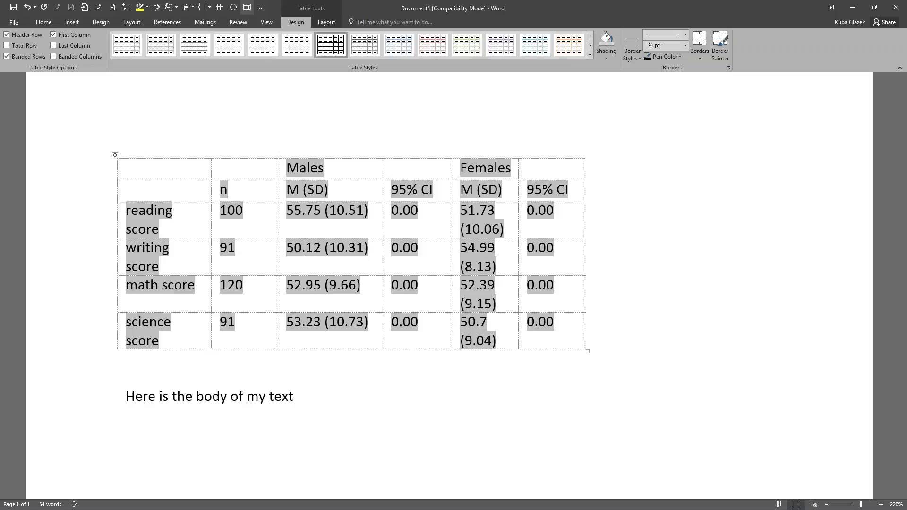
{"action": "double_click", "coordinate": [520, 222]}
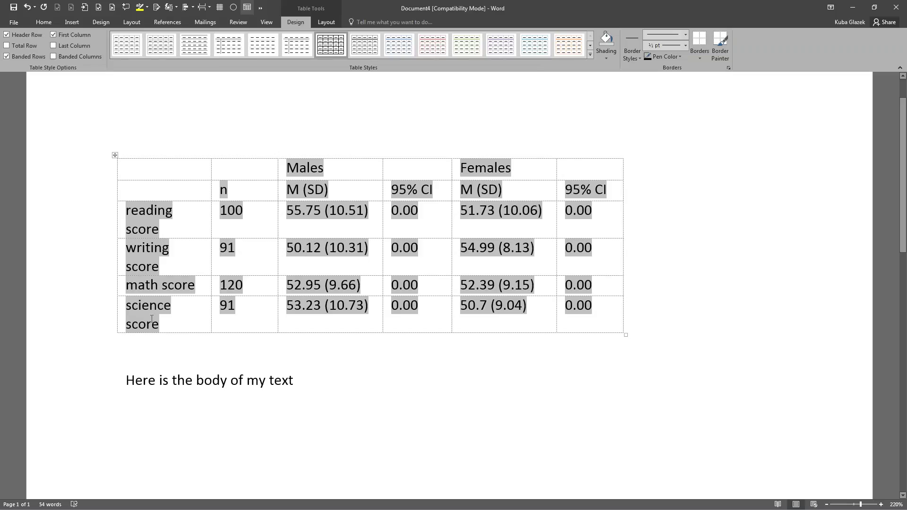
{"action": "double_click", "coordinate": [212, 223]}
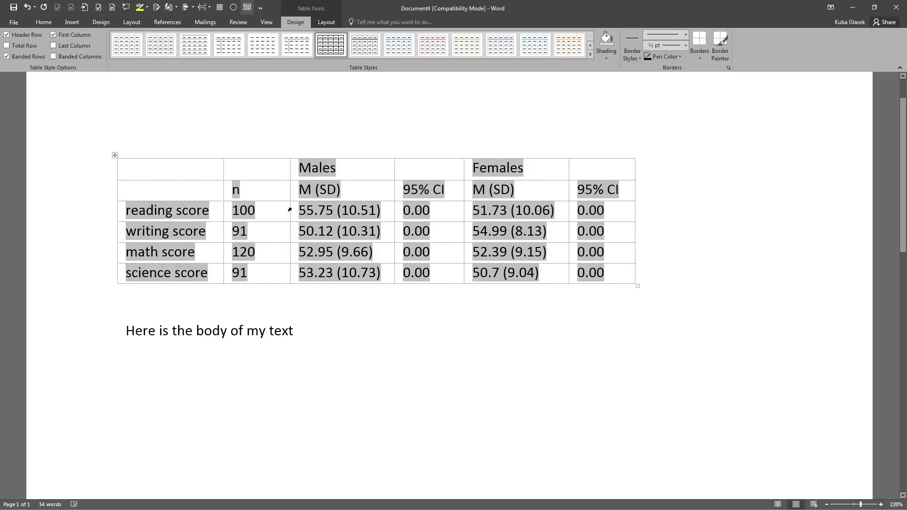
{"action": "left_click_drag", "start_coordinate": [289, 210], "coordinate": [269, 210]}
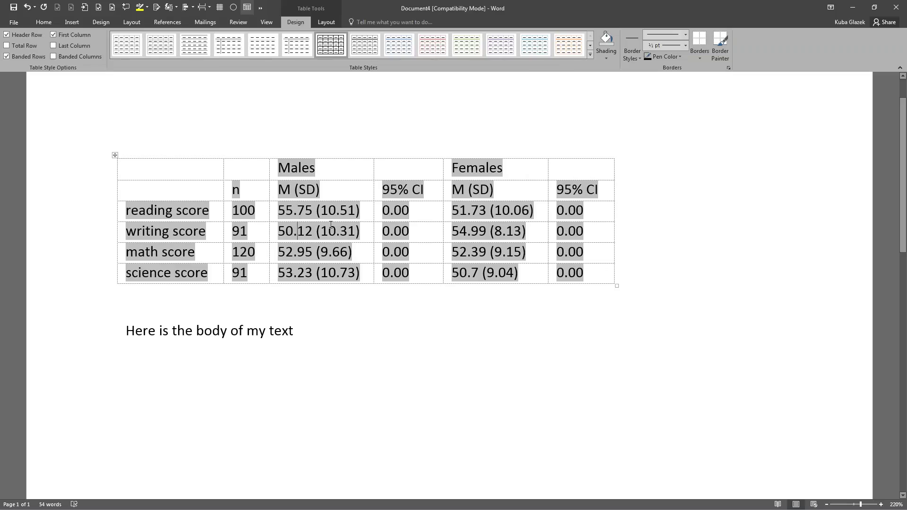
{"action": "left_click", "coordinate": [370, 234]}
{"action": "left_click", "coordinate": [409, 233]}
{"action": "left_click", "coordinate": [148, 170]}
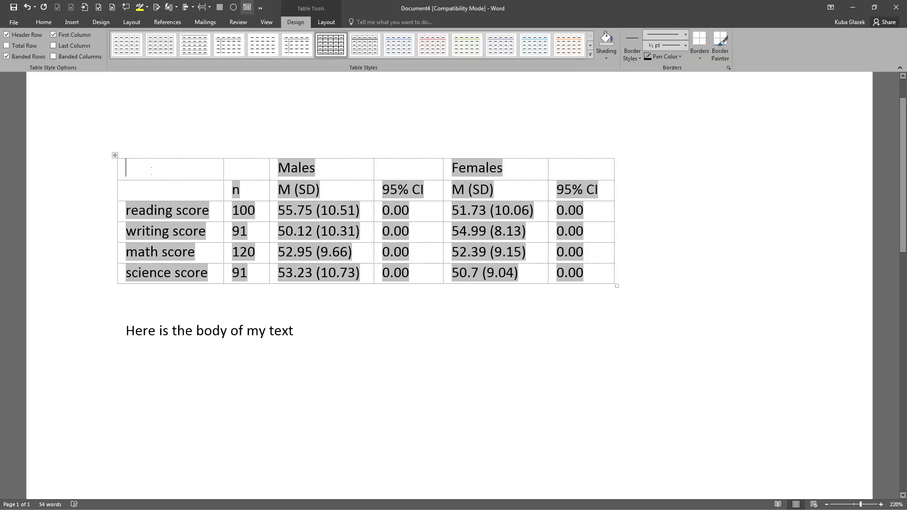
{"action": "right_click", "coordinate": [148, 170]}
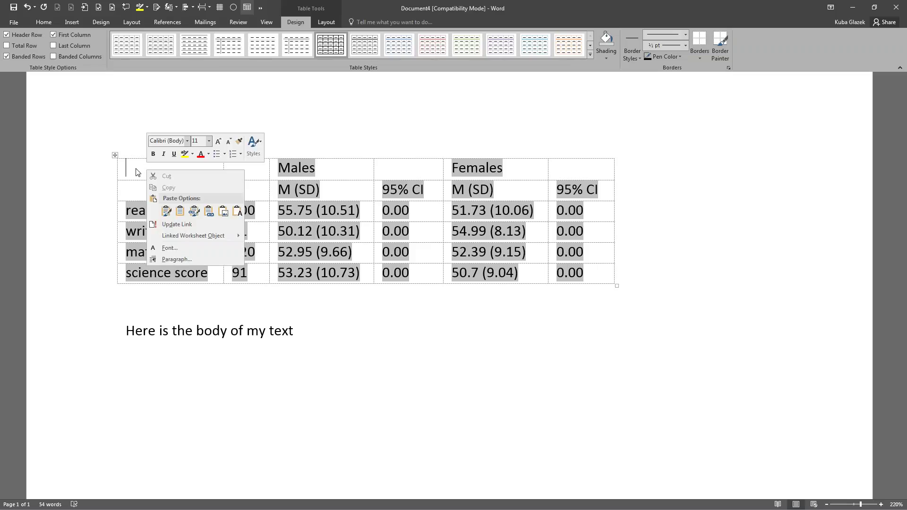
{"action": "key", "text": "Escape"}
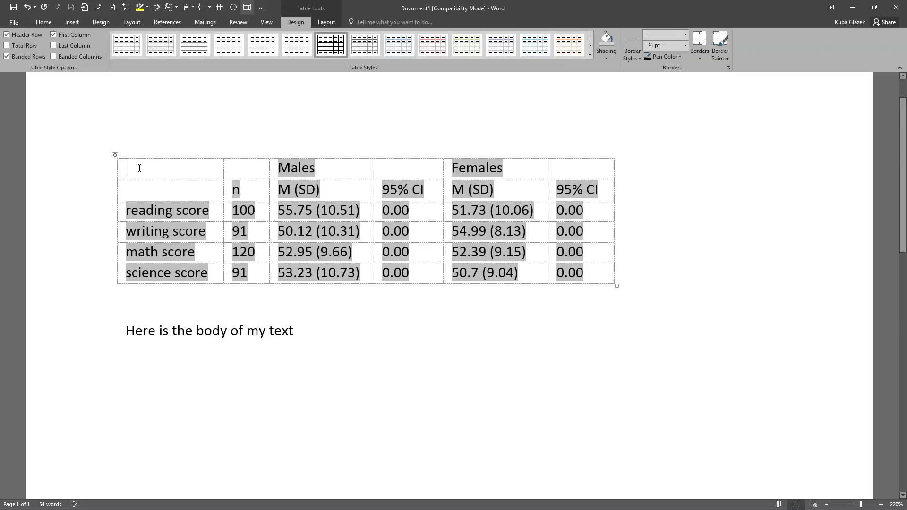
{"action": "key", "text": "Tab"}
{"action": "key", "text": "shift+F10"}
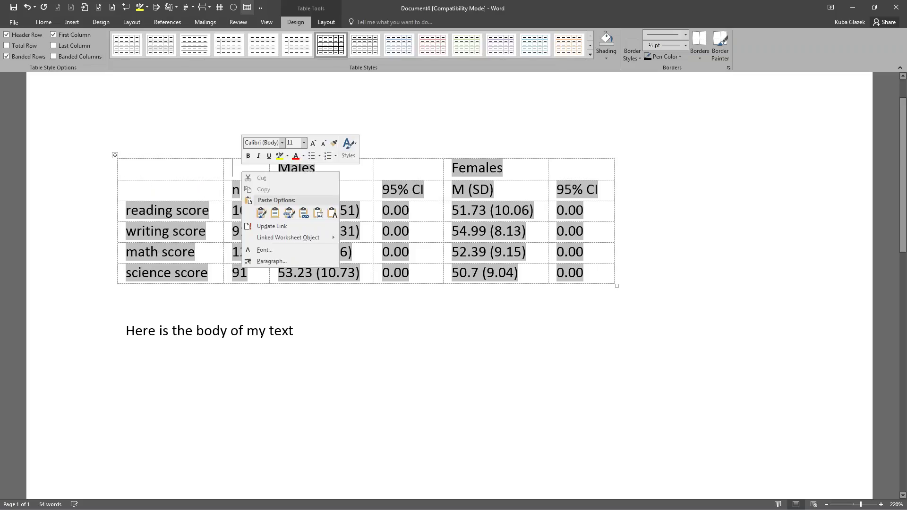
{"action": "mouse_move", "coordinate": [302, 238]}
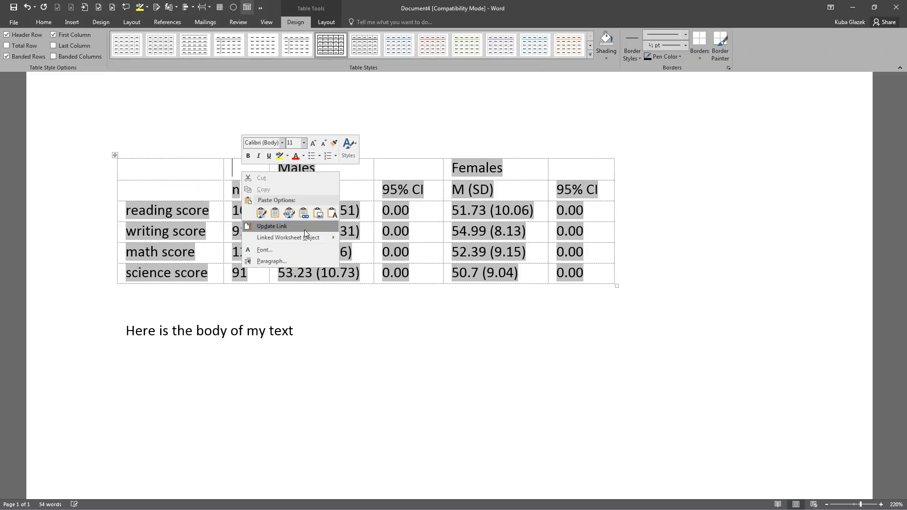
{"action": "left_click", "coordinate": [304, 230]}
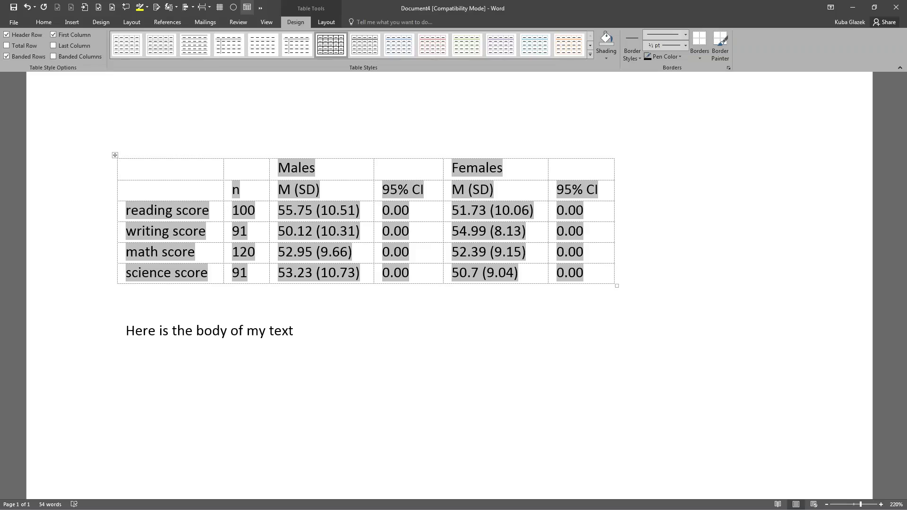
Delete the linked table and paste it again as an unlinked table that keeps the source formatting
{"action": "left_click", "coordinate": [115, 156]}
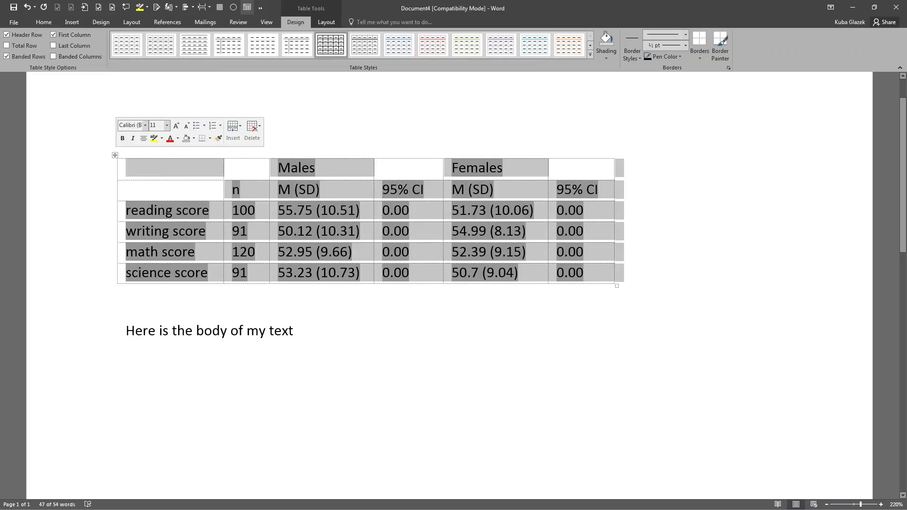
{"action": "key", "text": "Delete"}
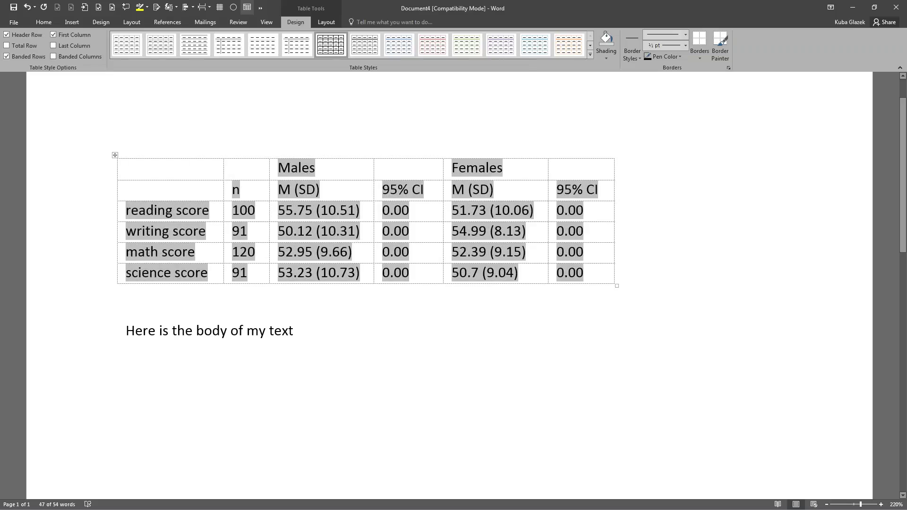
{"action": "right_click", "coordinate": [116, 156]}
{"action": "left_click", "coordinate": [149, 211]}
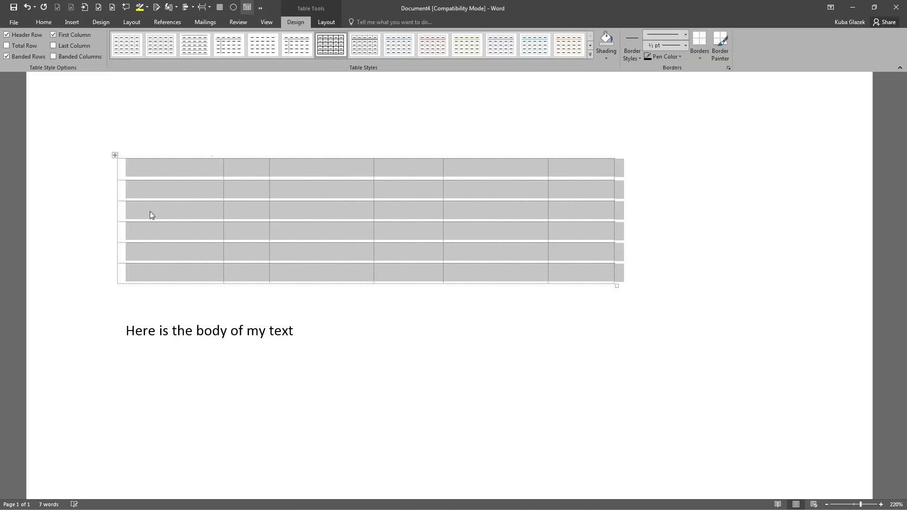
{"action": "right_click", "coordinate": [133, 167]}
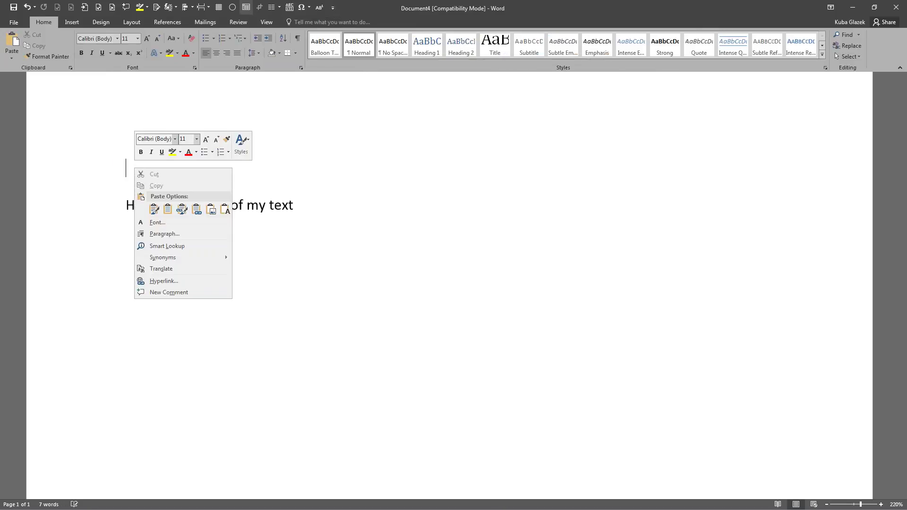
{"action": "left_click", "coordinate": [154, 209]}
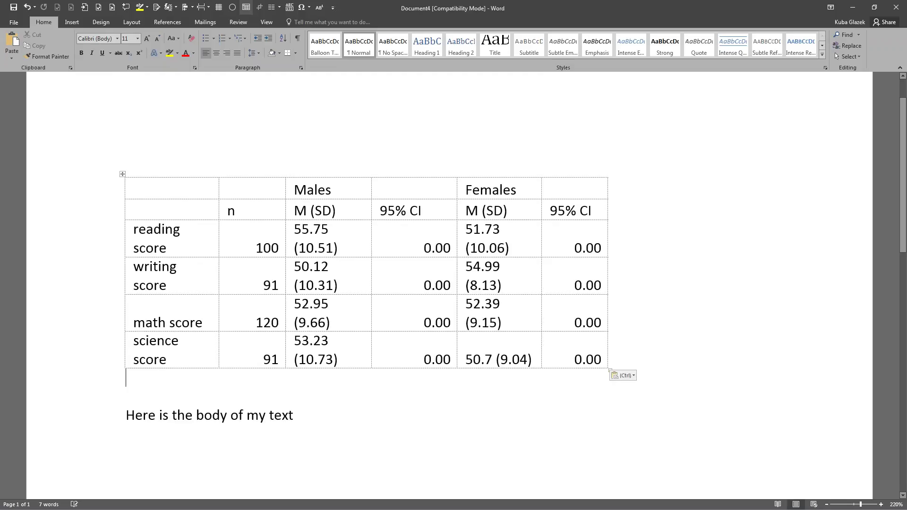
Widen the M (SD) and row-label columns to fit their entries on one line, and narrow the n and Males 95% CI columns
{"action": "left_click", "coordinate": [164, 195]}
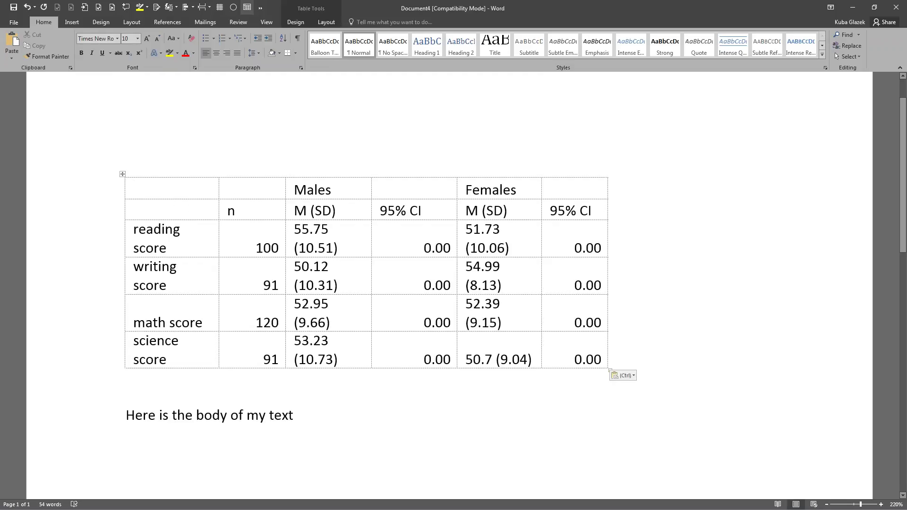
{"action": "left_click", "coordinate": [366, 234]}
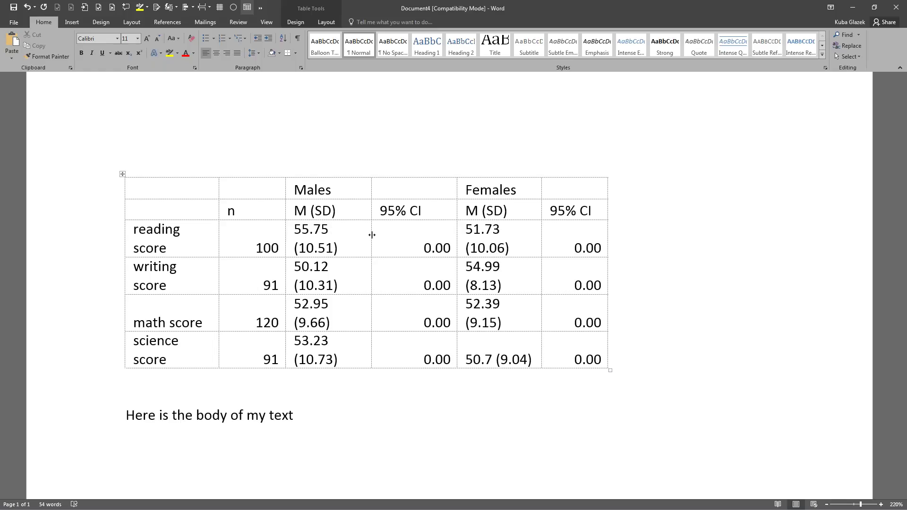
{"action": "double_click", "coordinate": [372, 235]}
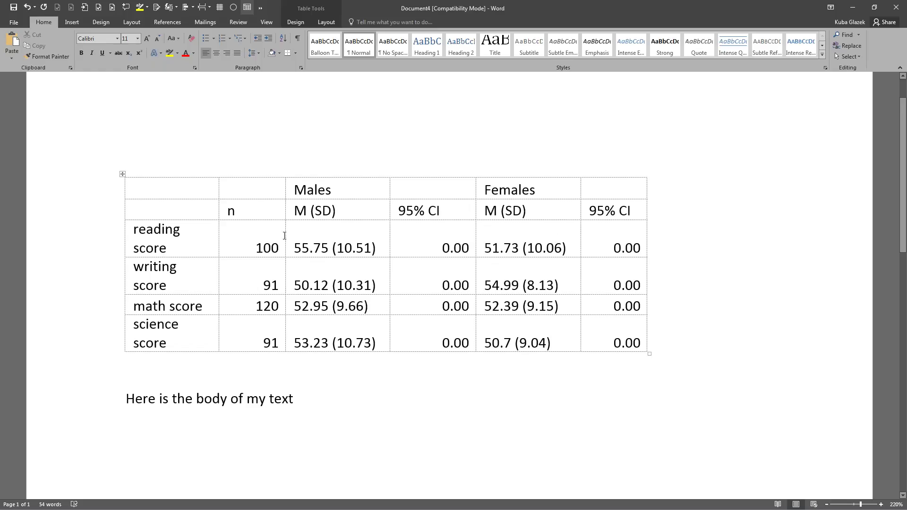
{"action": "left_click", "coordinate": [184, 230]}
{"action": "left_click_drag", "start_coordinate": [219, 237], "coordinate": [230, 238]}
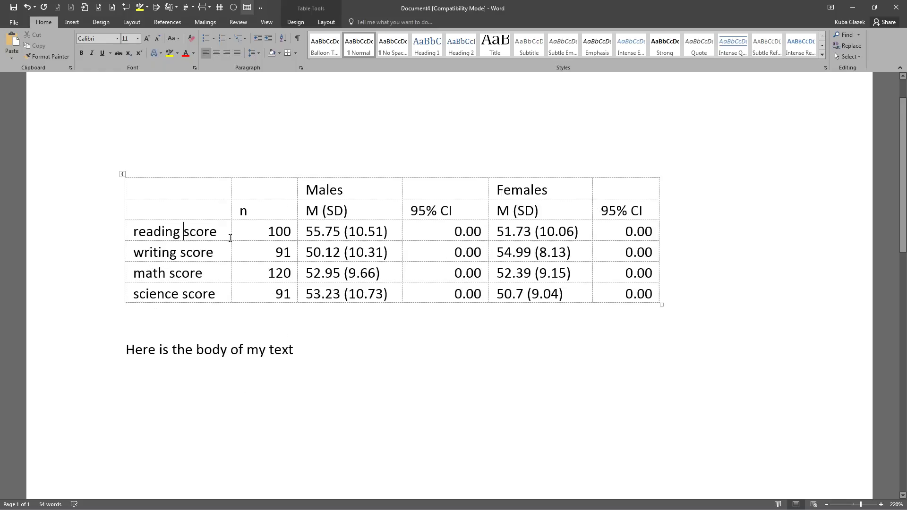
{"action": "left_click_drag", "start_coordinate": [297, 212], "coordinate": [276, 212]}
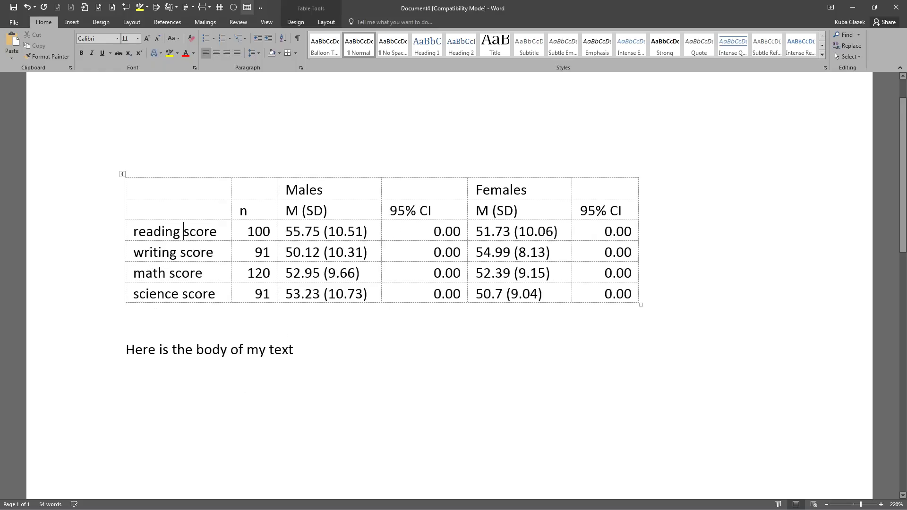
{"action": "left_click_drag", "start_coordinate": [468, 208], "coordinate": [446, 209]}
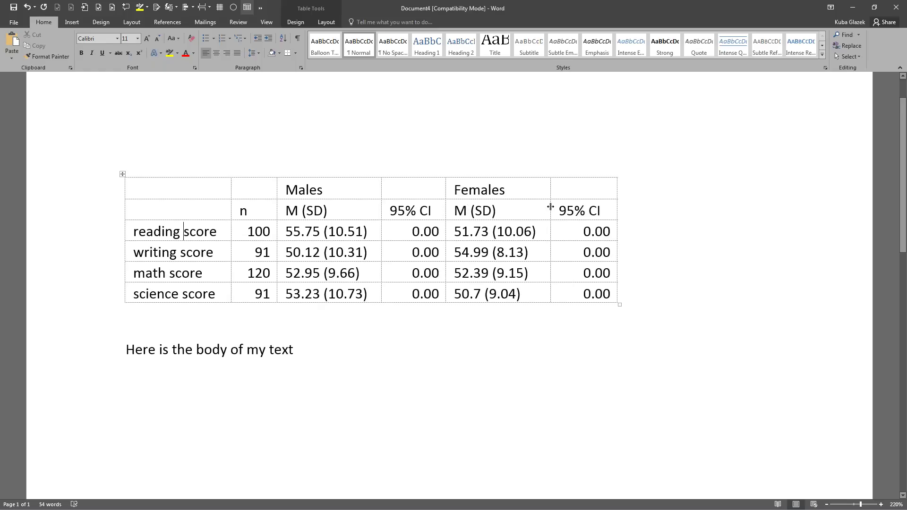
Insert a row above the Males/Females header row and enter "Table X" in its first cell
{"action": "left_click", "coordinate": [161, 189]}
{"action": "right_click", "coordinate": [160, 190]}
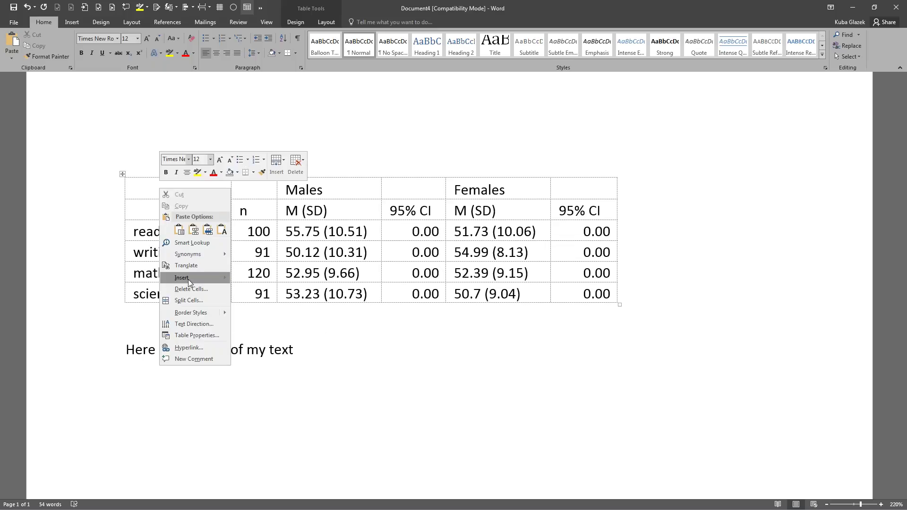
{"action": "mouse_move", "coordinate": [188, 279]}
{"action": "left_click", "coordinate": [269, 301]}
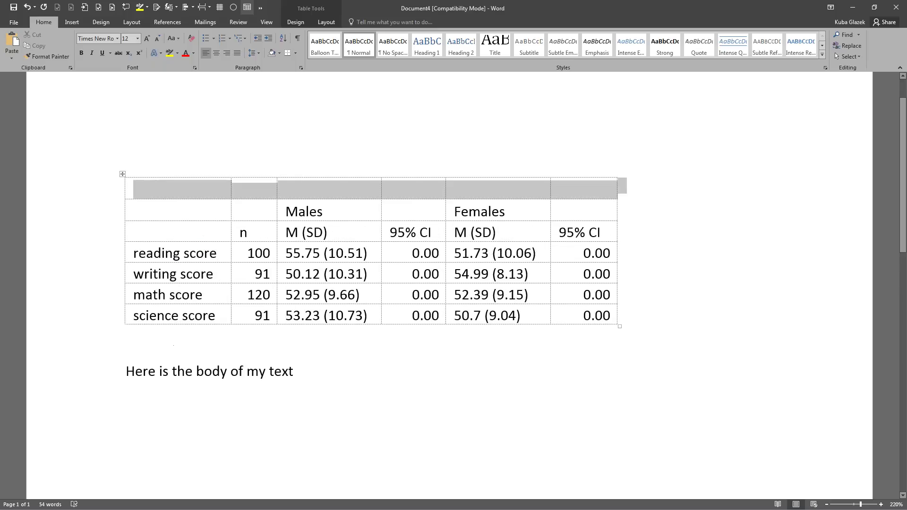
{"action": "left_click", "coordinate": [137, 189]}
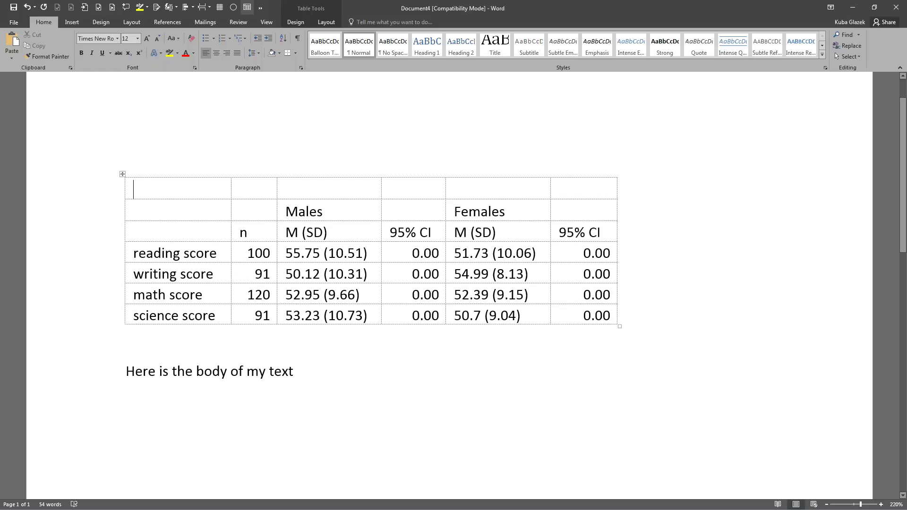
{"action": "type", "text": "Table X"}
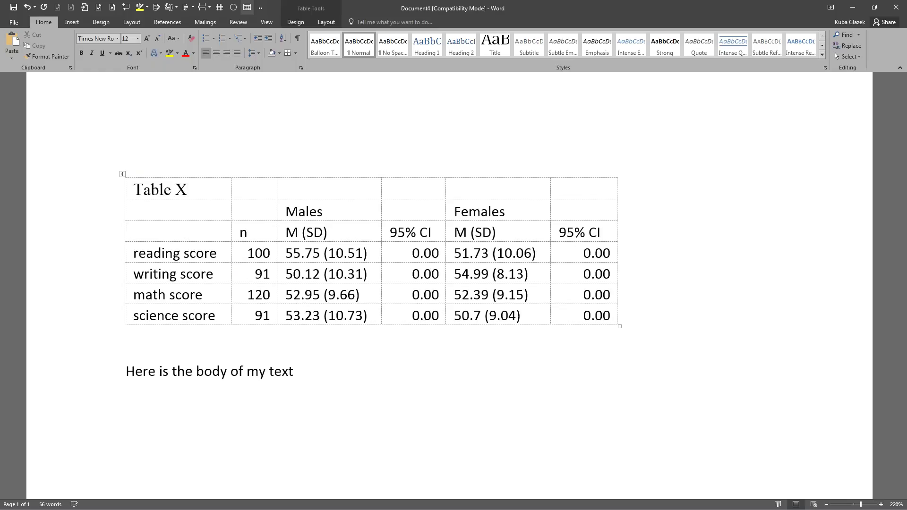
Add the title "Descriptive Statistics for Males and Females" on a new line under "Table X" and italicize it
{"action": "key", "text": "Return"}
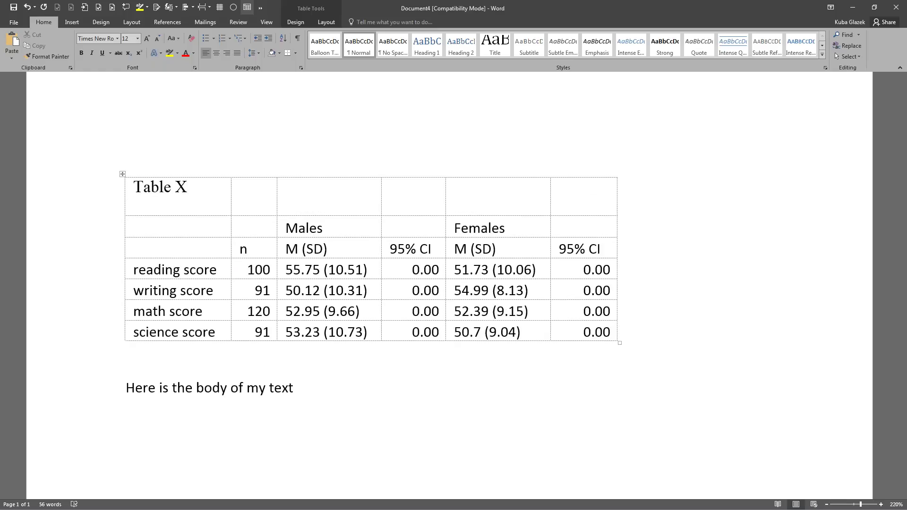
{"action": "type", "text": "Descriptive s"}
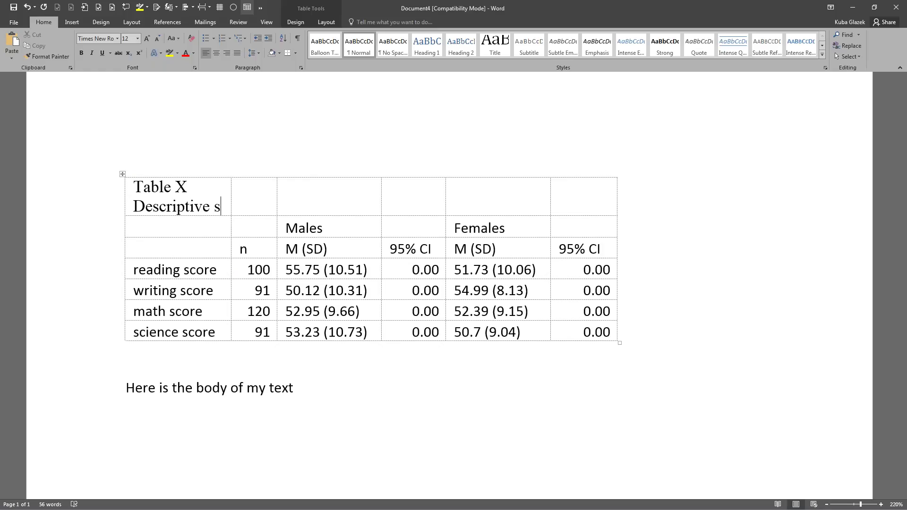
{"action": "type", "text": "tatistics for m"}
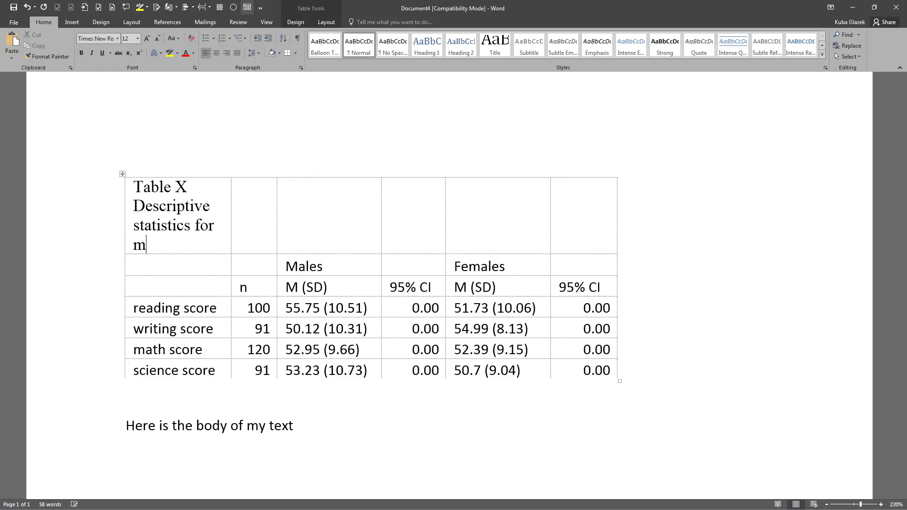
{"action": "left_click", "coordinate": [134, 225]}
{"action": "key", "text": "Delete"}
{"action": "type", "text": "S"}
{"action": "left_click", "coordinate": [146, 245]}
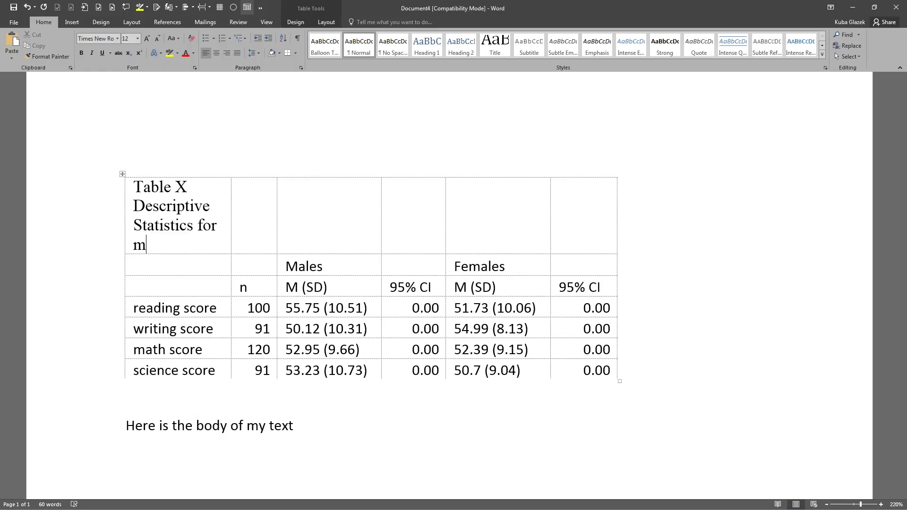
{"action": "key", "text": "BackSpace"}
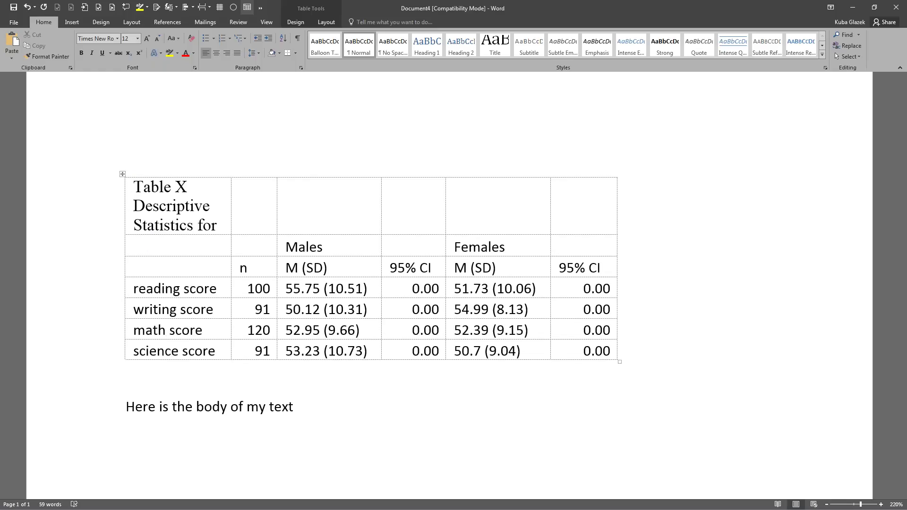
{"action": "type", "text": "Males and Femalse"}
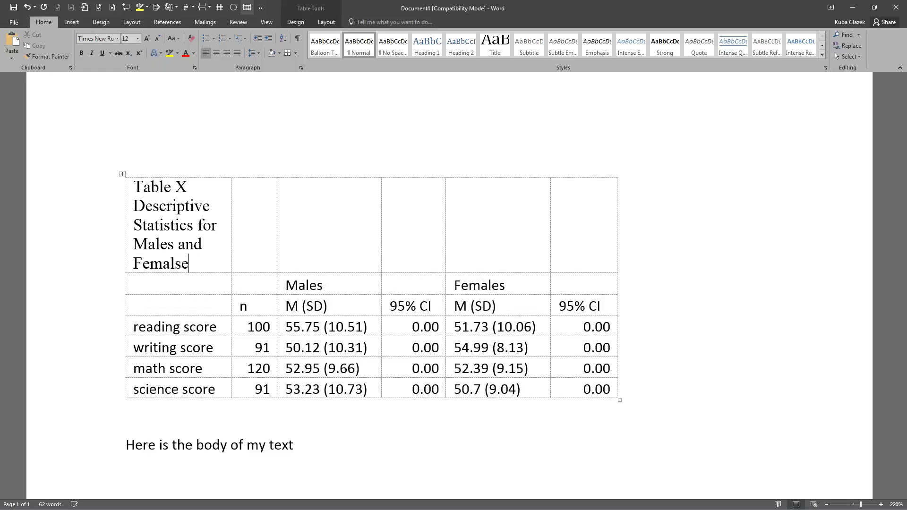
{"action": "key", "text": "BackSpace"}
{"action": "key", "text": "BackSpace"}
{"action": "key", "text": "BackSpace"}
{"action": "key", "text": "BackSpace"}
{"action": "type", "text": "ales"}
{"action": "key", "text": "ctrl+shift+Up"}
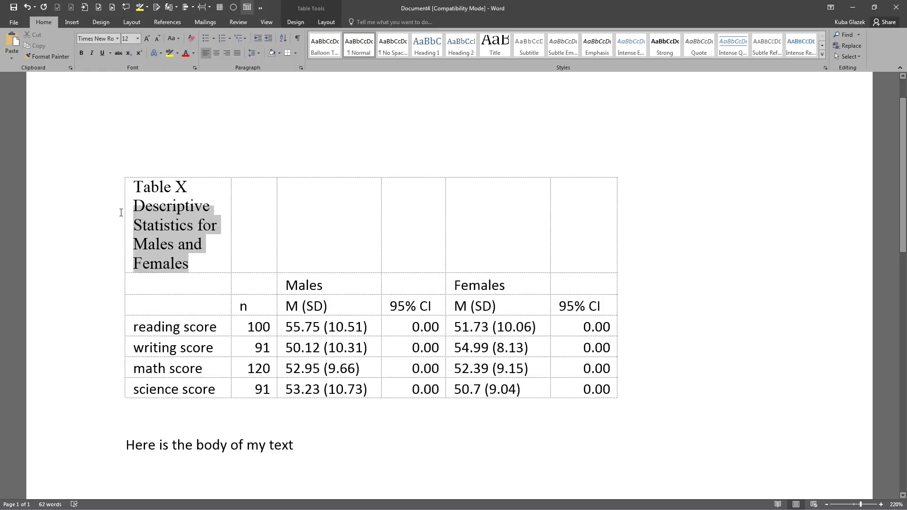
{"action": "left_click", "coordinate": [93, 54]}
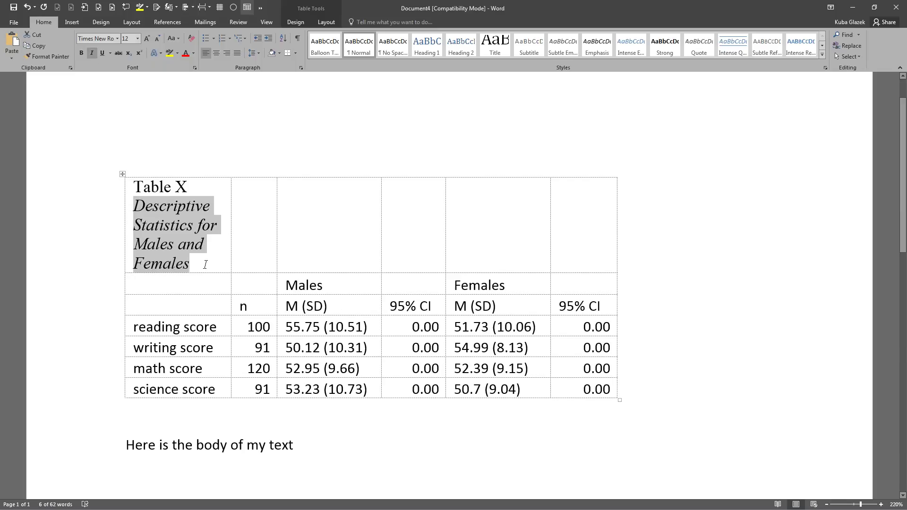
Select the "Table X" line together with the italic title below it
{"action": "left_click_drag", "start_coordinate": [205, 263], "coordinate": [134, 194]}
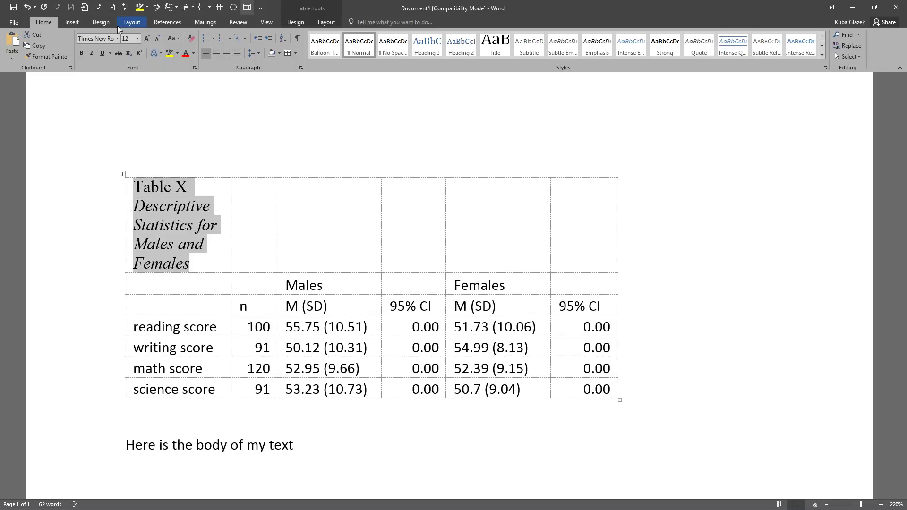
Set the font of the table's title cell text to Calibri, size 11
{"action": "left_click", "coordinate": [97, 39]}
{"action": "type", "text": "Calibri"}
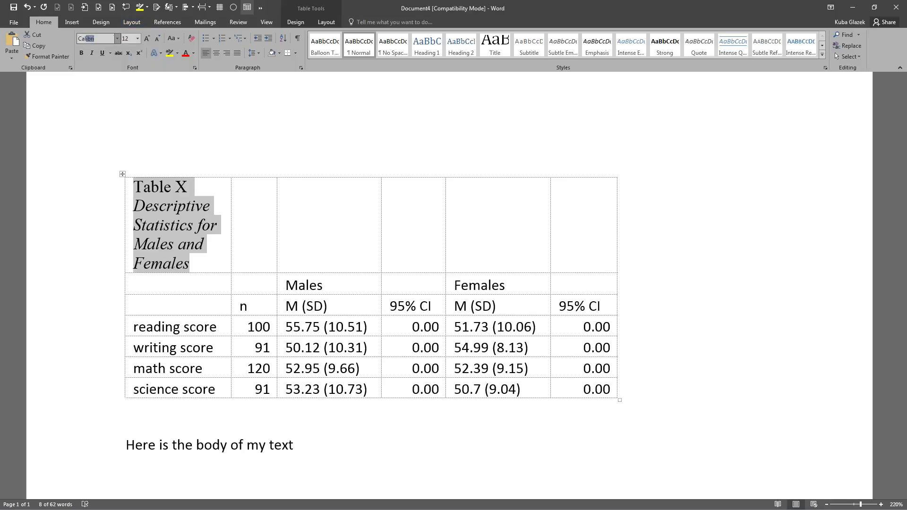
{"action": "key", "text": "Tab"}
{"action": "type", "text": "11"}
{"action": "key", "text": "Return"}
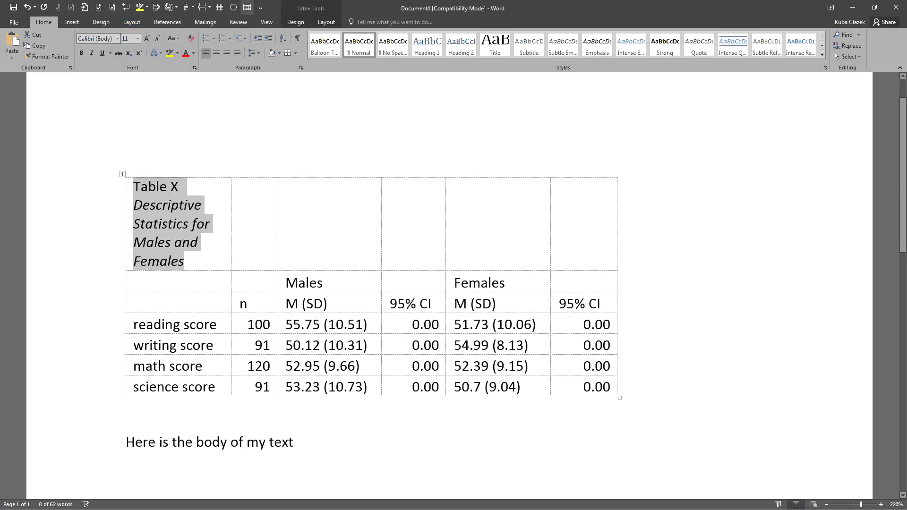
Try merging all the cells of the table's title row into one cell, and undo the merge
{"action": "left_click", "coordinate": [251, 259]}
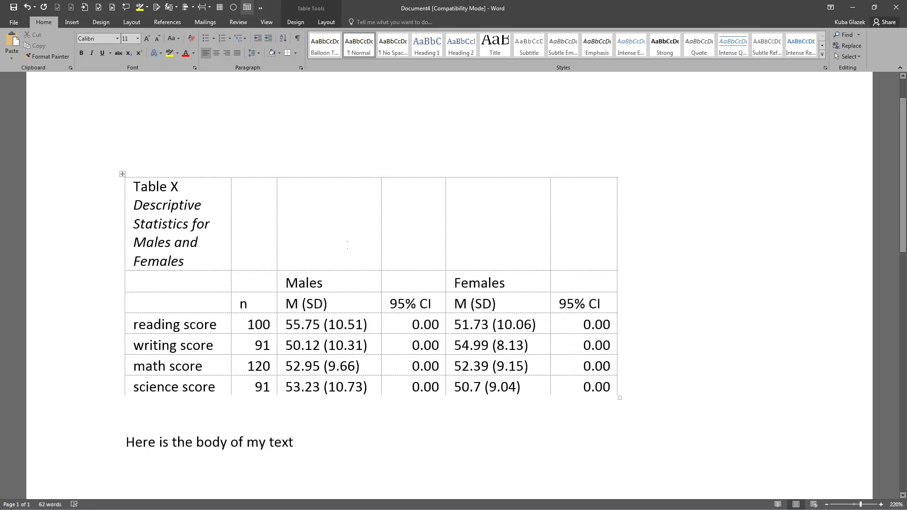
{"action": "left_click_drag", "start_coordinate": [251, 260], "coordinate": [552, 258]}
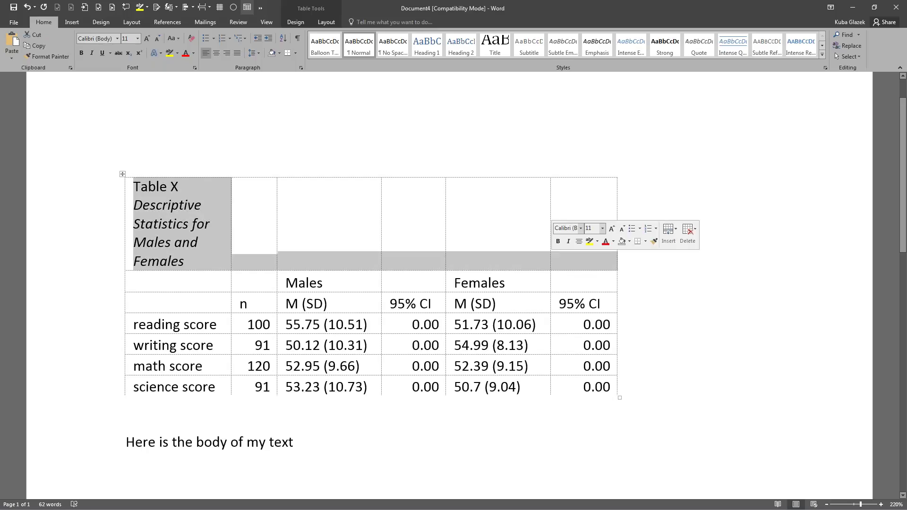
{"action": "right_click", "coordinate": [561, 259]}
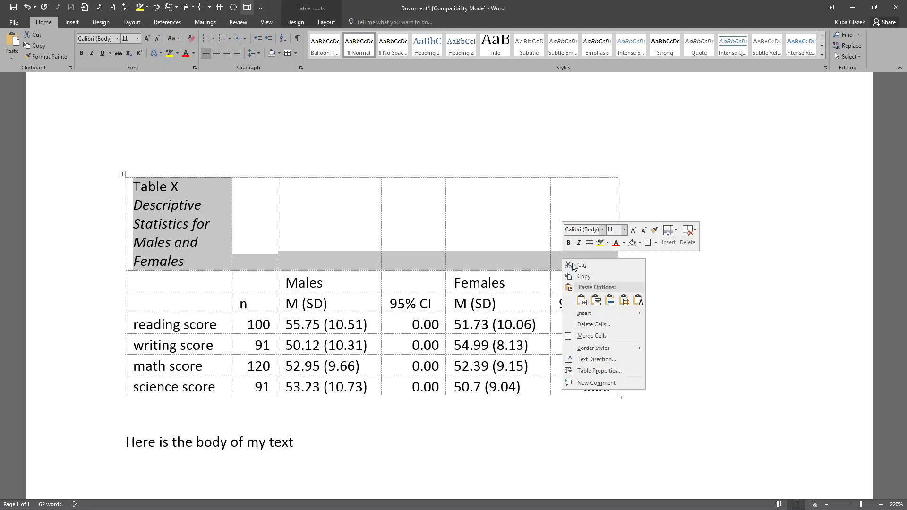
{"action": "left_click", "coordinate": [606, 335]}
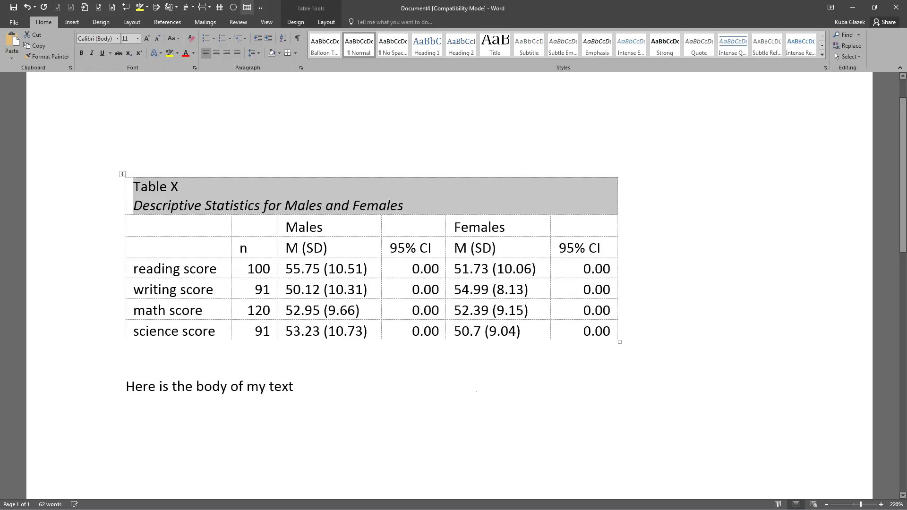
{"action": "left_click", "coordinate": [410, 209]}
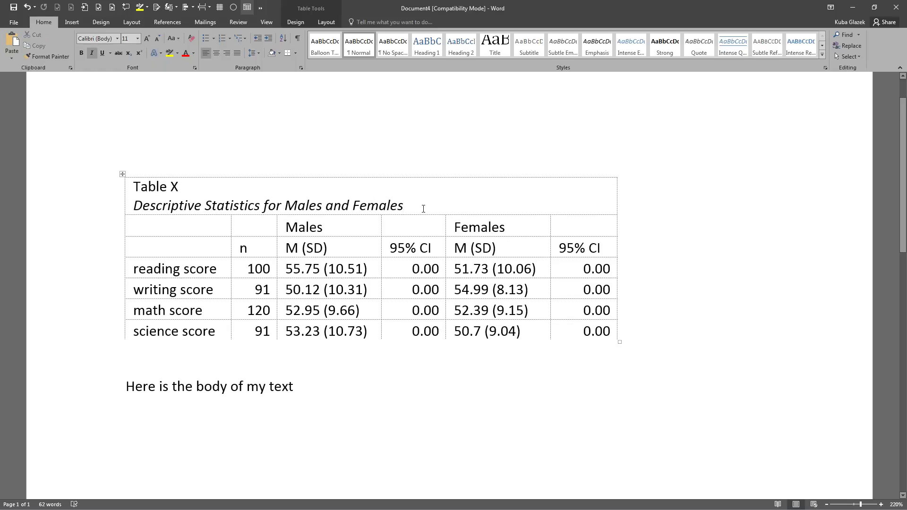
{"action": "key", "text": "ctrl+z"}
{"action": "left_click", "coordinate": [444, 256]}
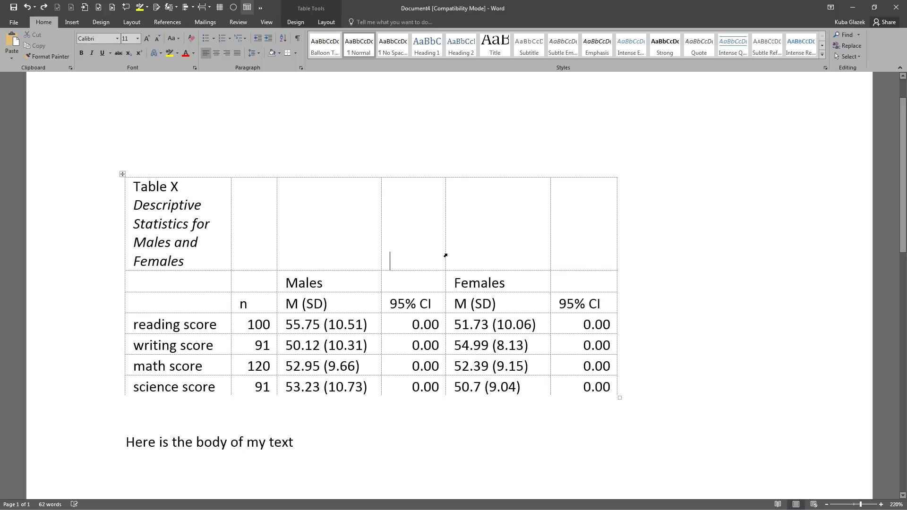
{"action": "left_click_drag", "start_coordinate": [444, 255], "coordinate": [540, 255]}
{"action": "key", "text": "ctrl+z"}
{"action": "scroll", "coordinate": [577, 341], "scroll_direction": "down", "scroll_amount": 1}
{"action": "scroll", "coordinate": [577, 341], "scroll_direction": "up", "scroll_amount": 1}
Add a bottom border beneath the whole title row of the table
{"action": "left_click_drag", "start_coordinate": [200, 250], "coordinate": [590, 249]}
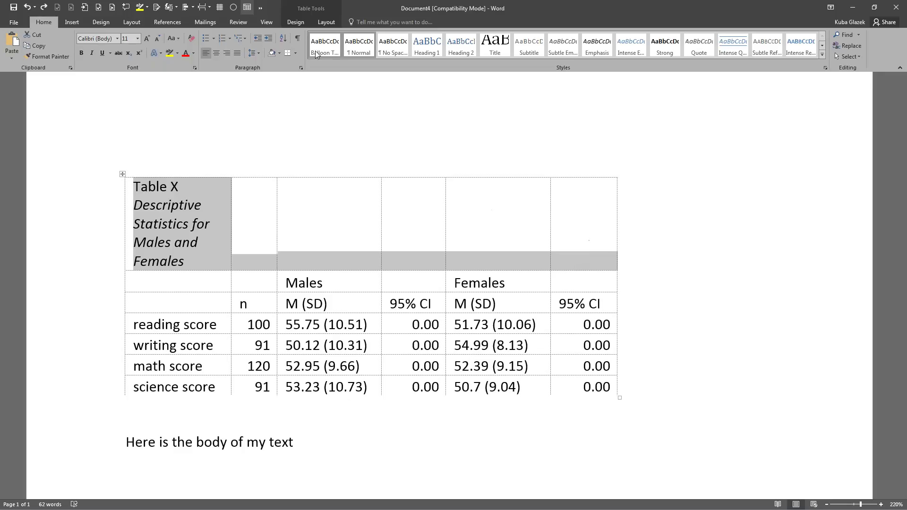
{"action": "key", "text": "Left"}
{"action": "left_click", "coordinate": [306, 9]}
{"action": "left_click", "coordinate": [699, 59]}
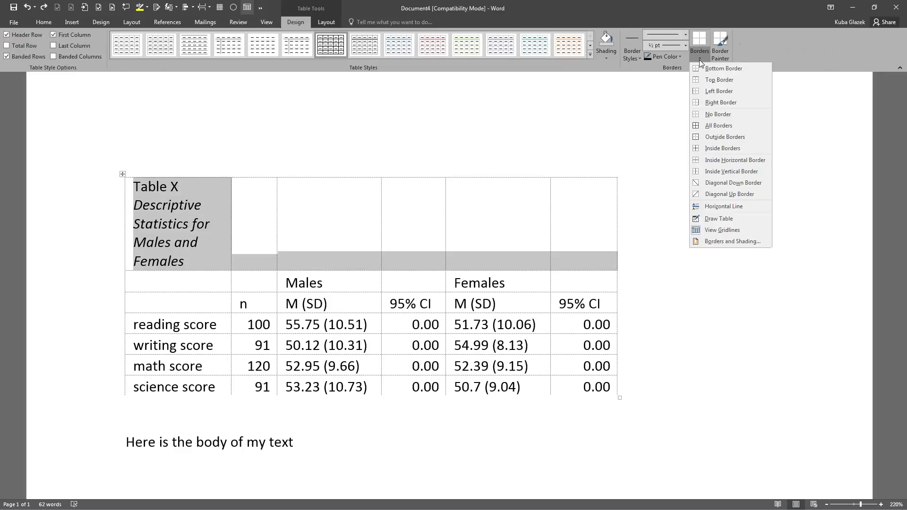
{"action": "left_click", "coordinate": [712, 69]}
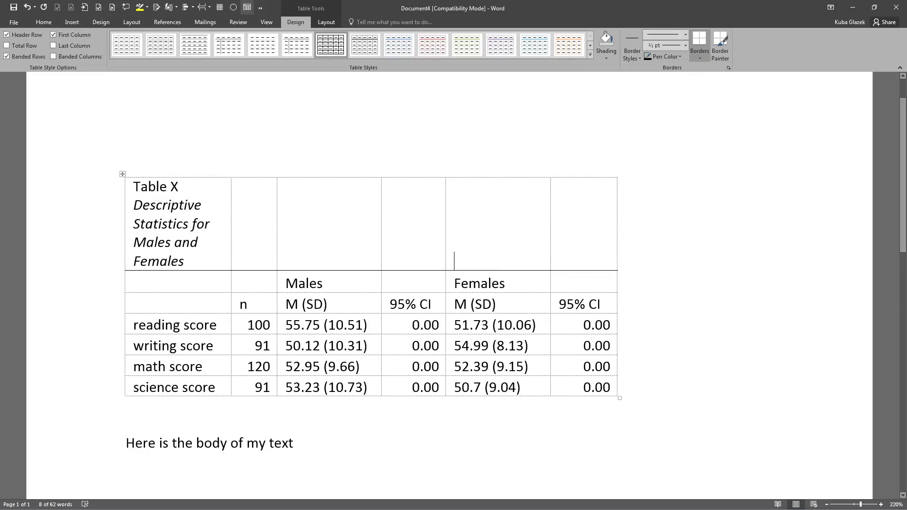
Toggle the table gridlines off and on to check which lines are real borders
{"action": "left_click", "coordinate": [247, 8]}
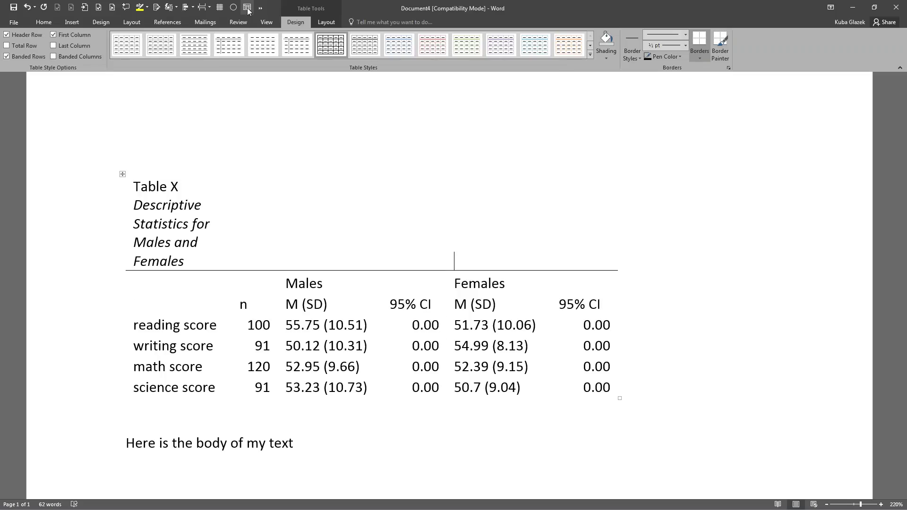
{"action": "left_click", "coordinate": [247, 8]}
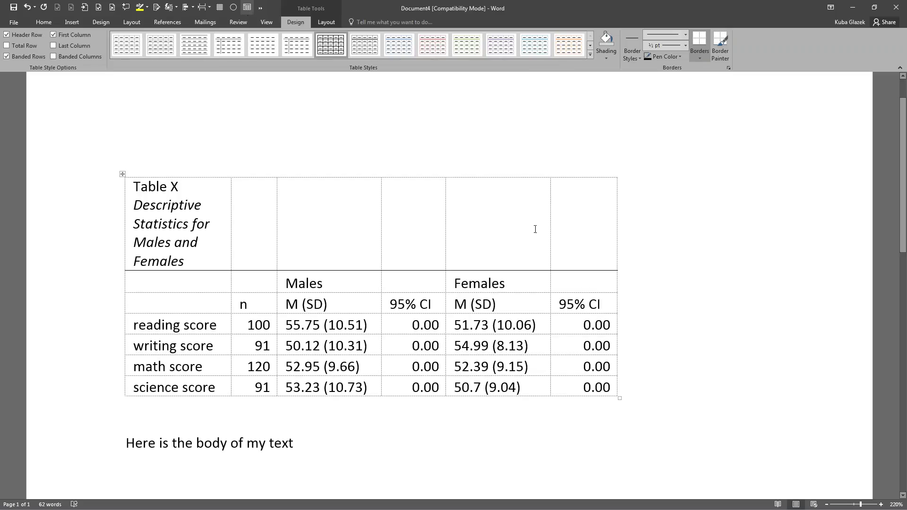
{"action": "left_click", "coordinate": [247, 8]}
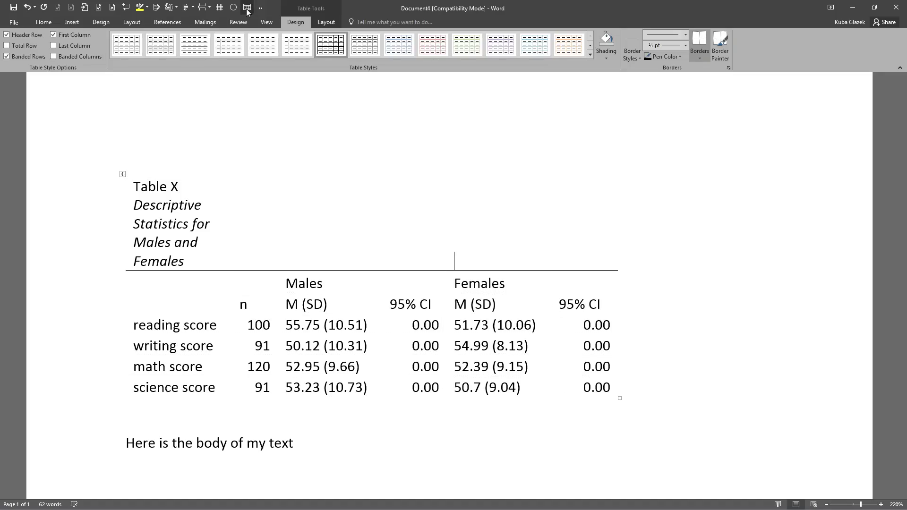
{"action": "left_click", "coordinate": [247, 8]}
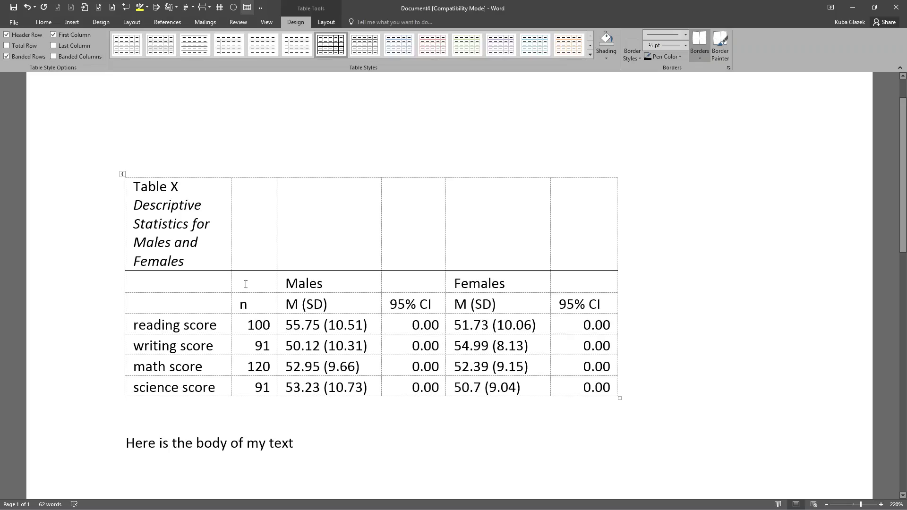
Add a bottom border beneath the Males header cell and the empty cells on either side of it
{"action": "left_click", "coordinate": [280, 284]}
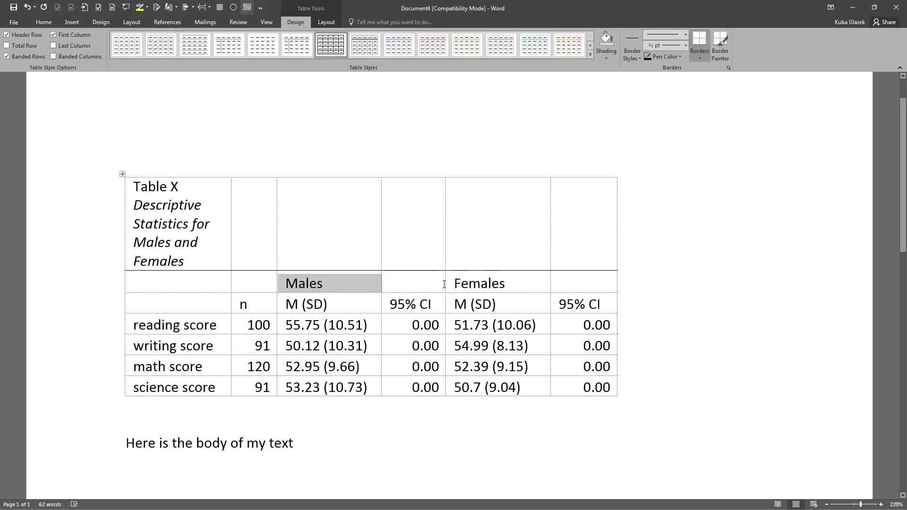
{"action": "left_click", "coordinate": [703, 42]}
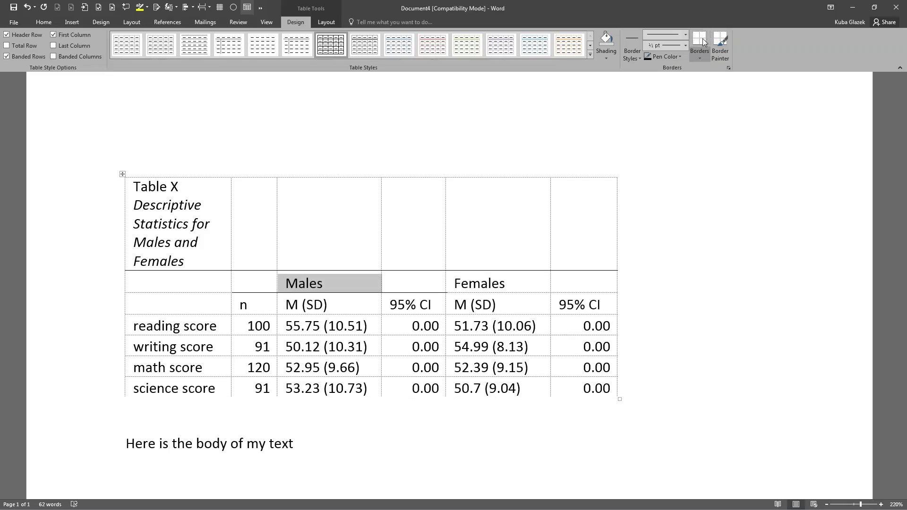
{"action": "left_click", "coordinate": [454, 284]}
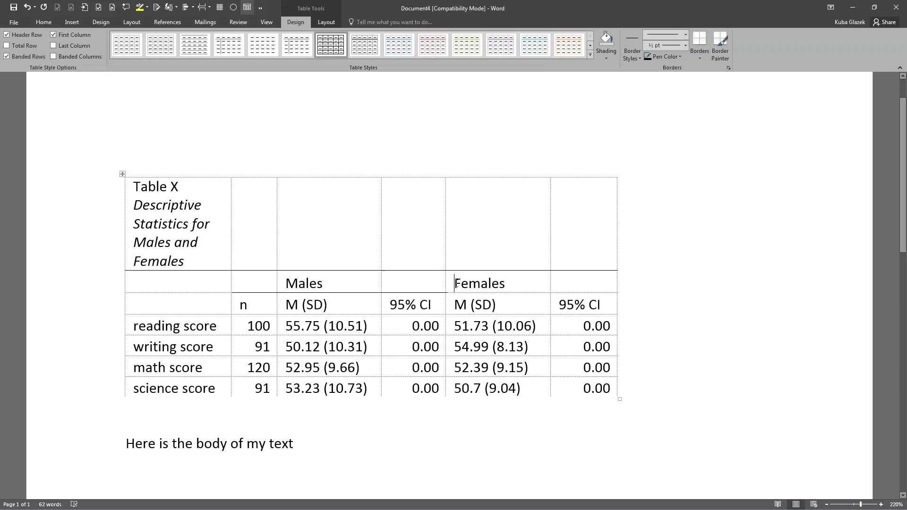
Insert an empty column directly before the Females M (SD) column of the table
{"action": "left_click", "coordinate": [474, 177]}
{"action": "right_click", "coordinate": [474, 177]}
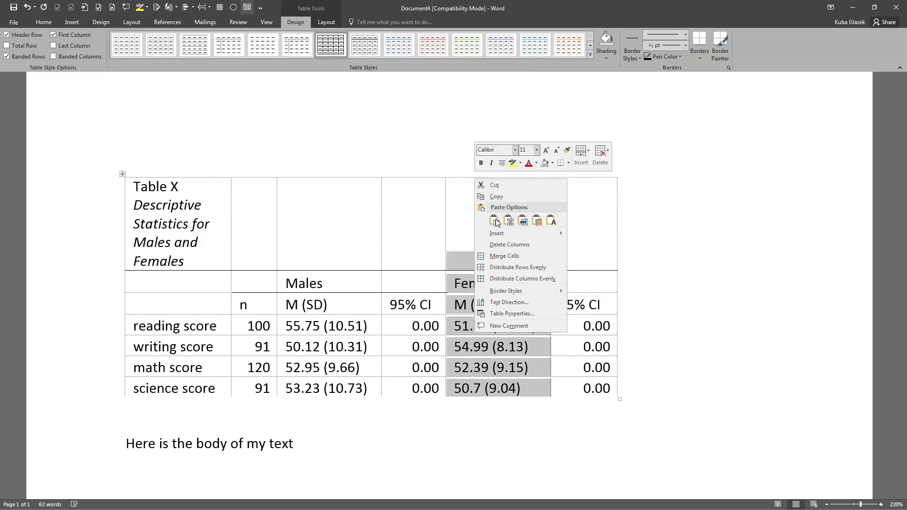
{"action": "mouse_move", "coordinate": [502, 239]}
{"action": "left_click", "coordinate": [615, 235]}
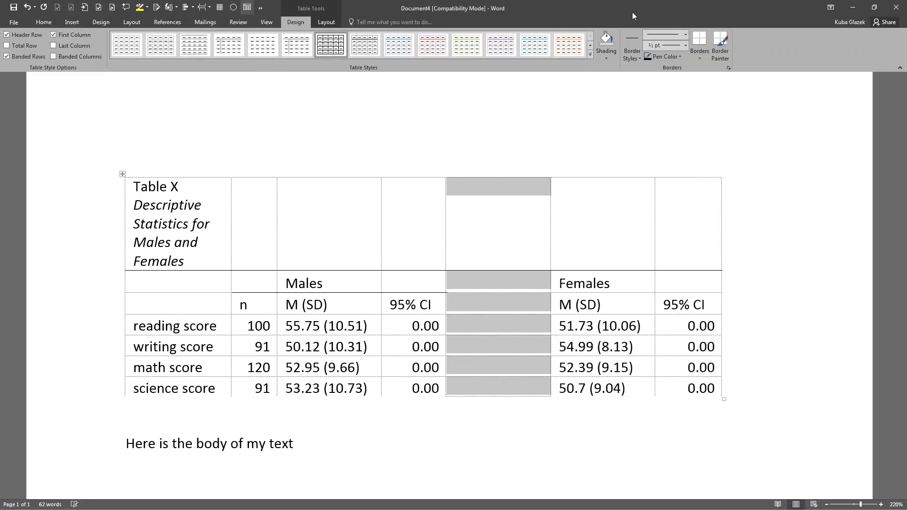
Switch to the Excel workbook and insert blank cells at E16:E21, shifting the existing cells right
{"action": "left_click_drag", "start_coordinate": [632, 12], "coordinate": [1, 140]}
{"action": "left_click", "coordinate": [457, 337]}
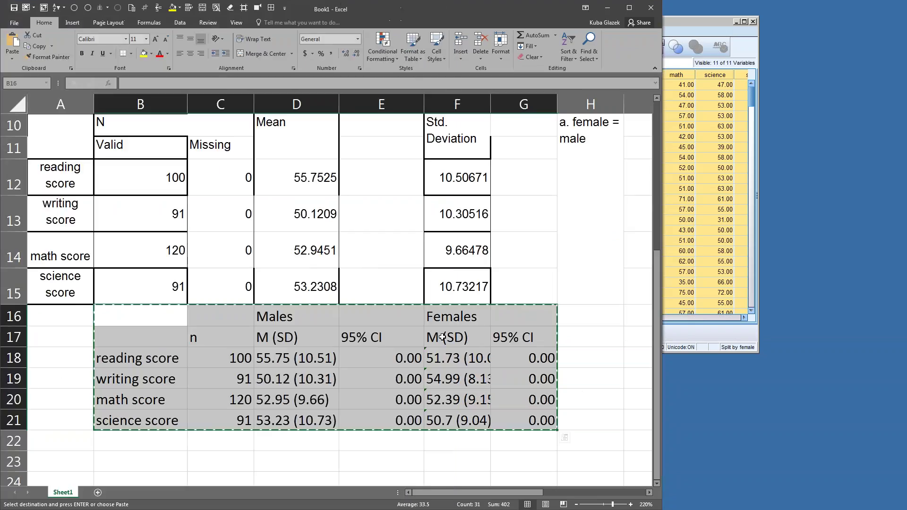
{"action": "left_click", "coordinate": [380, 291]}
{"action": "key", "text": "Escape"}
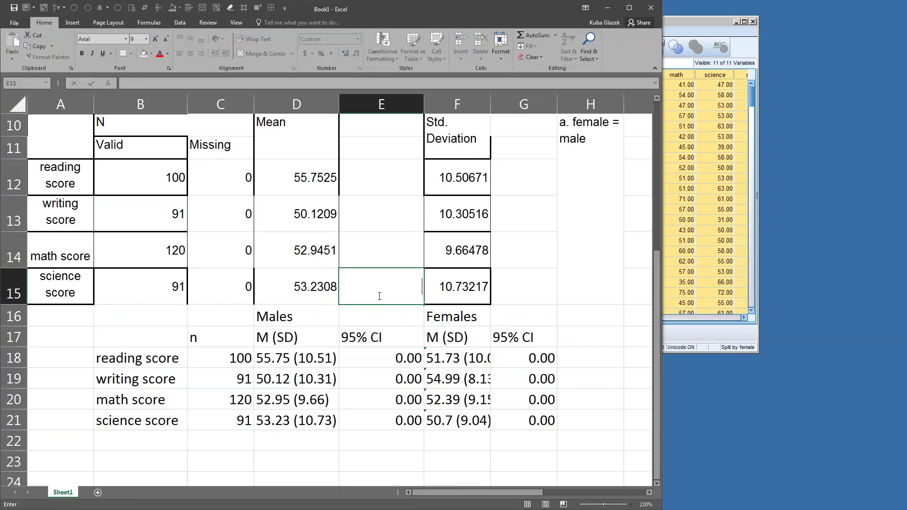
{"action": "left_click", "coordinate": [375, 321]}
{"action": "mouse_move", "coordinate": [371, 319]}
{"action": "left_mouse_down"}
{"action": "mouse_move", "coordinate": [370, 388]}
{"action": "mouse_move", "coordinate": [355, 420]}
{"action": "mouse_move", "coordinate": [371, 420]}
{"action": "left_mouse_up"}
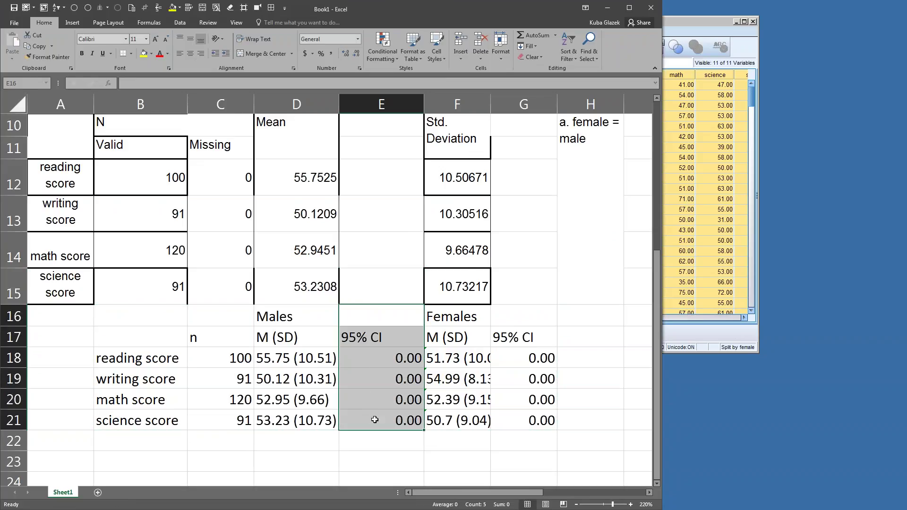
{"action": "right_click", "coordinate": [371, 420]}
{"action": "left_click", "coordinate": [413, 299]}
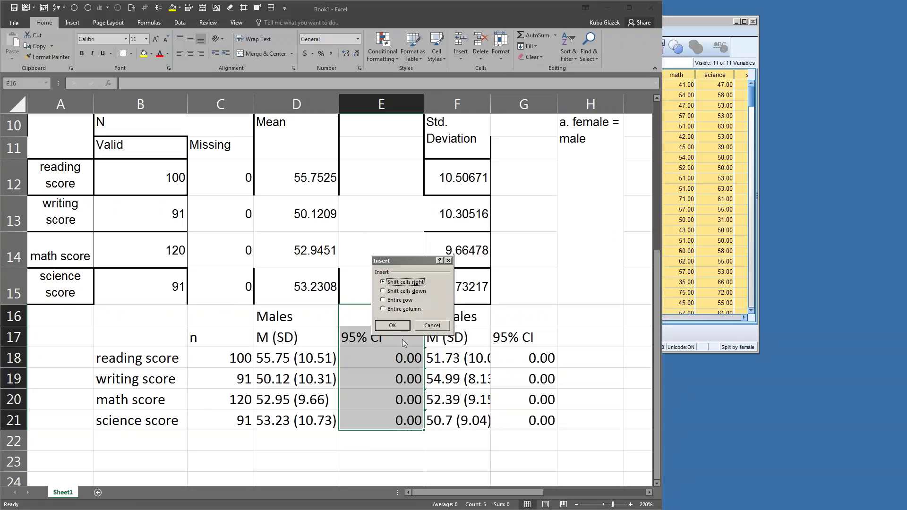
{"action": "left_click", "coordinate": [391, 326]}
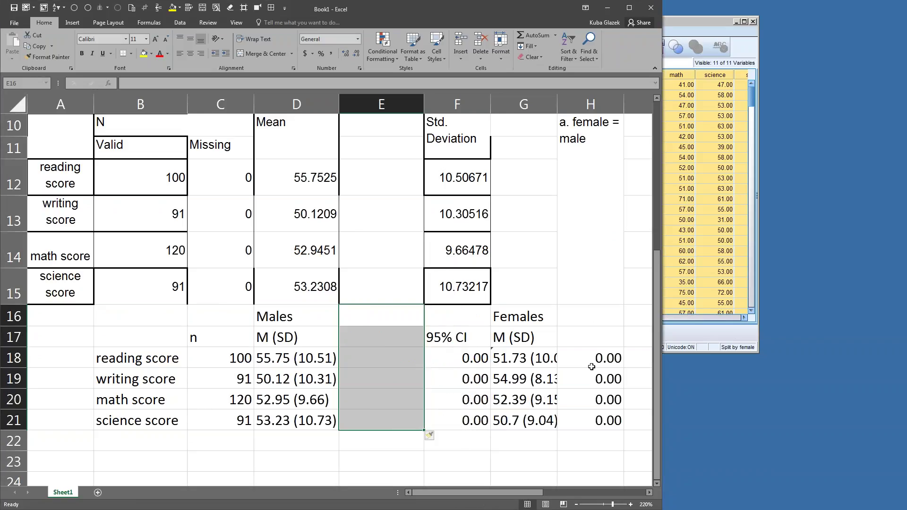
Enter the column header n in cell E17
{"action": "left_click", "coordinate": [389, 338]}
{"action": "type", "text": "n"}
{"action": "key", "text": "Return"}
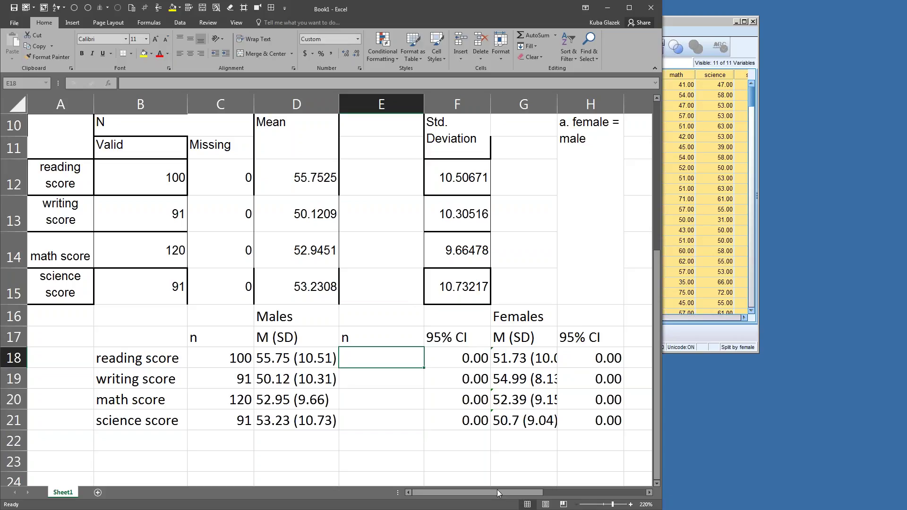
Link cell E18 to the females' valid N for the reading score with the formula =K12
{"action": "type", "text": "="}
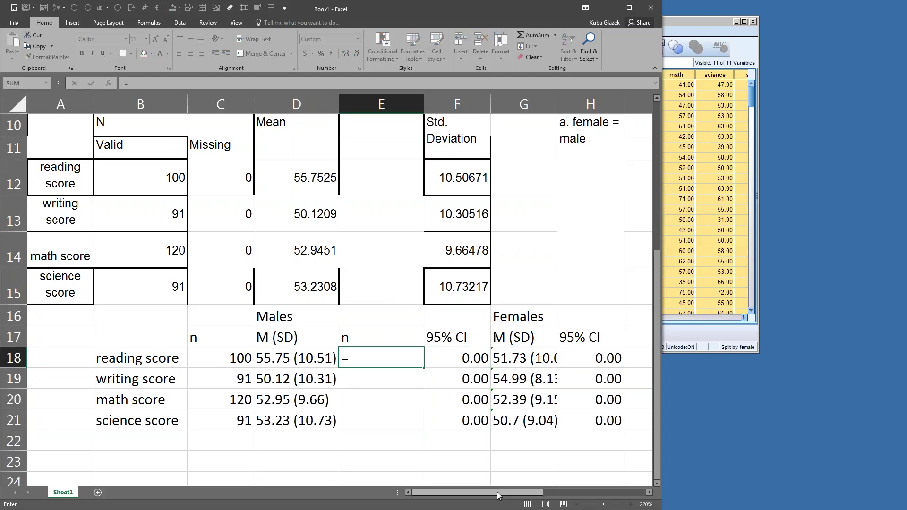
{"action": "left_click_drag", "start_coordinate": [497, 492], "coordinate": [574, 495]}
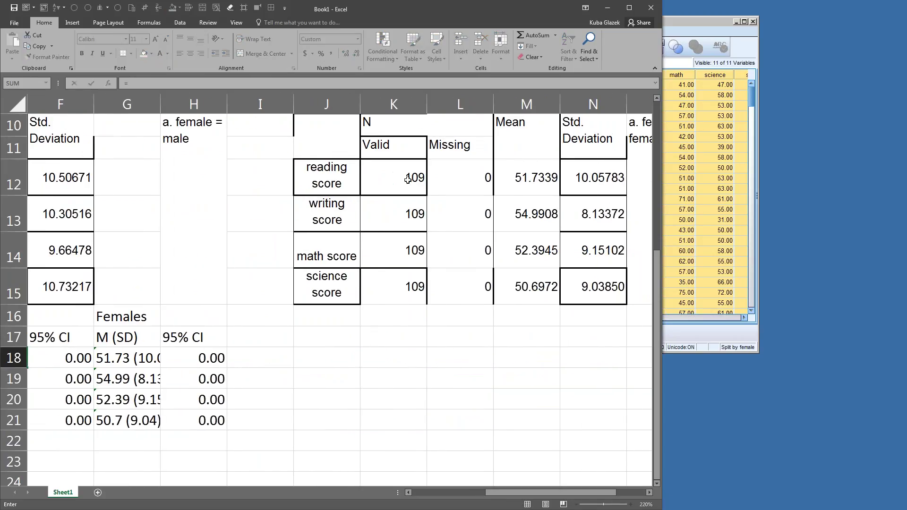
{"action": "left_click", "coordinate": [387, 176]}
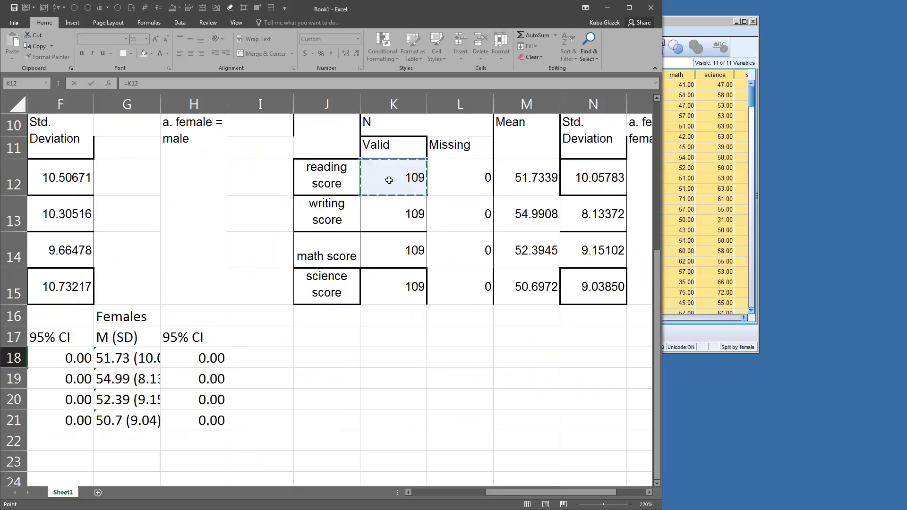
{"action": "left_click", "coordinate": [509, 496]}
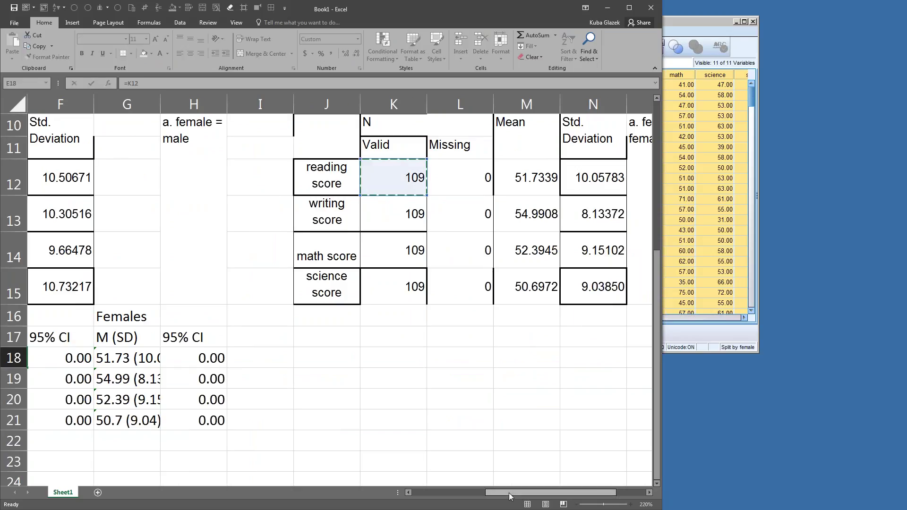
{"action": "key", "text": "Return"}
Fill the E18 formula down through E21 and show the numbers without decimal places
{"action": "left_click", "coordinate": [102, 357]}
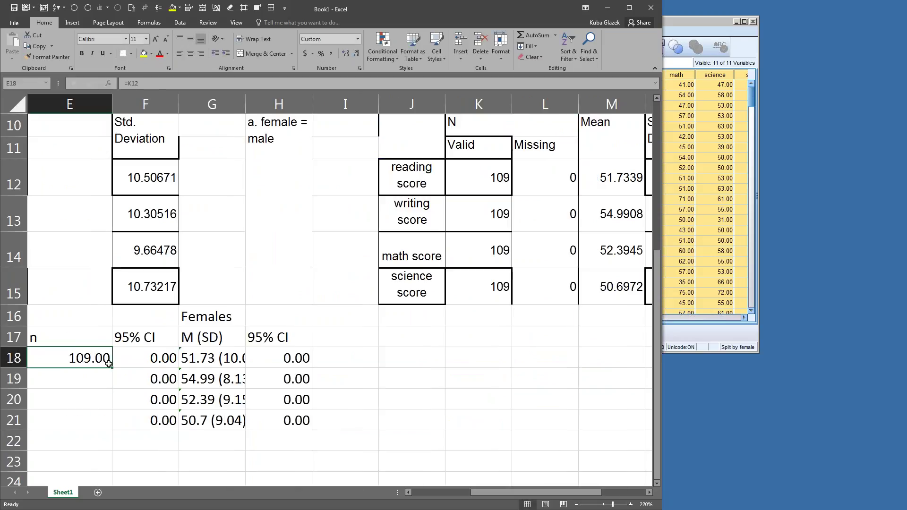
{"action": "left_click_drag", "start_coordinate": [109, 364], "coordinate": [113, 421]}
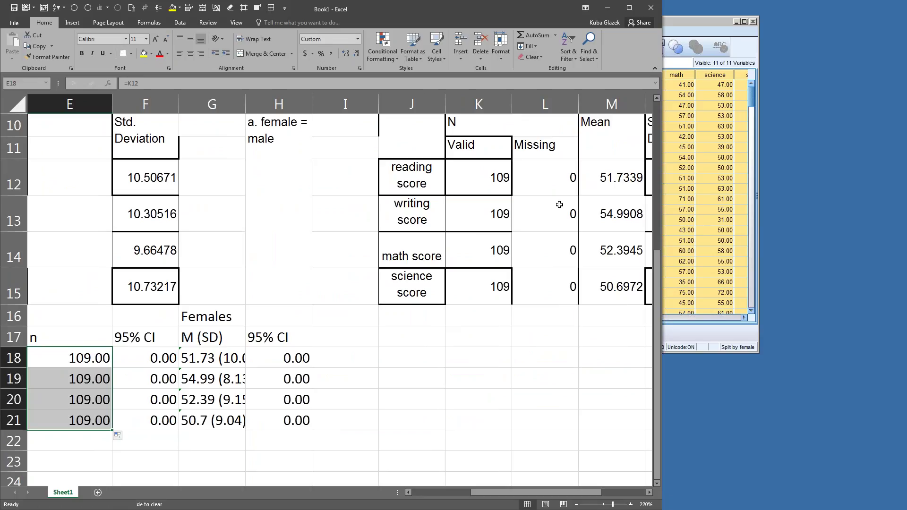
{"action": "left_click", "coordinate": [359, 55]}
{"action": "left_click", "coordinate": [359, 55]}
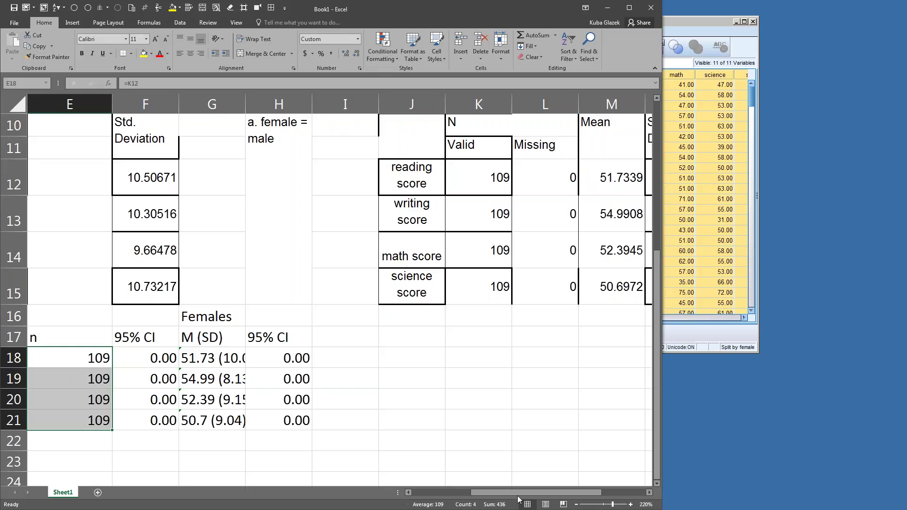
Copy the new n column for females, cells E17:E21
{"action": "scroll", "coordinate": [518, 499], "scroll_direction": "left", "scroll_amount": 2}
{"action": "left_click_drag", "start_coordinate": [222, 337], "coordinate": [242, 420]}
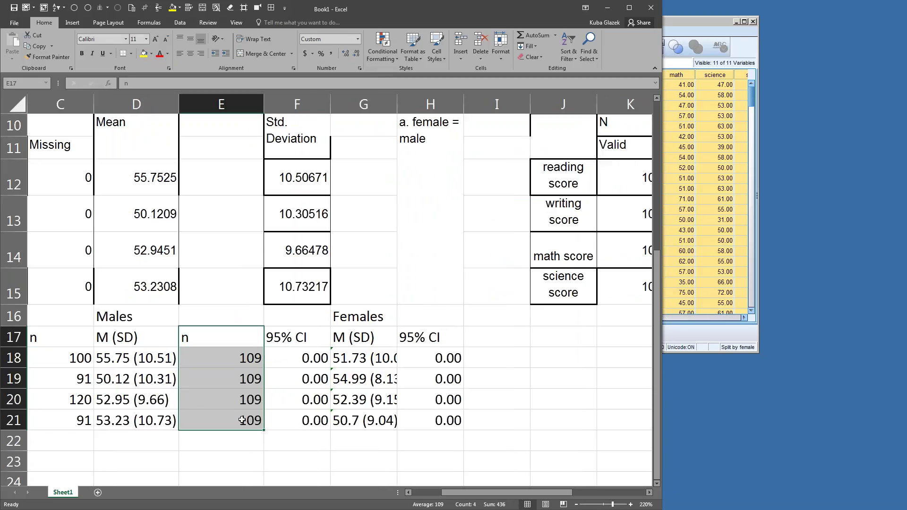
{"action": "key", "text": "ctrl+c"}
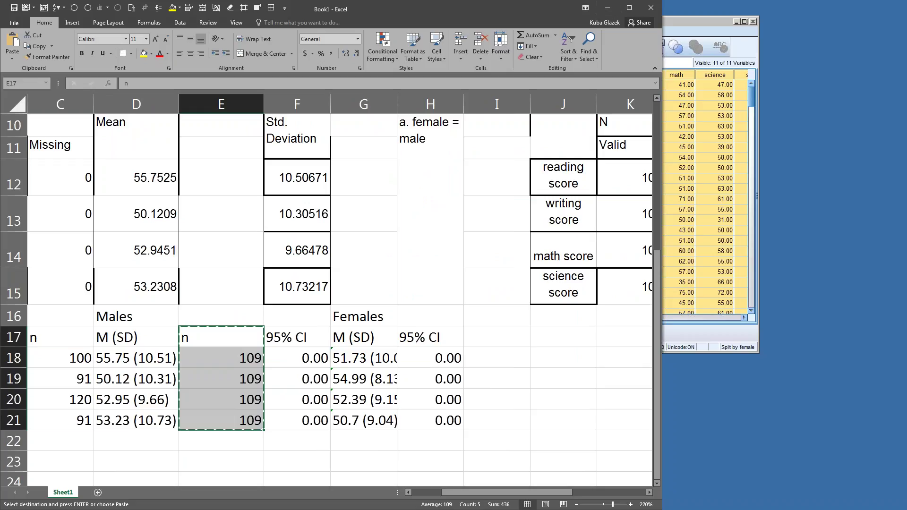
Switch to the Word document, maximize its window and delete the unformatted table above the Table X version
{"action": "key", "text": "alt+Tab"}
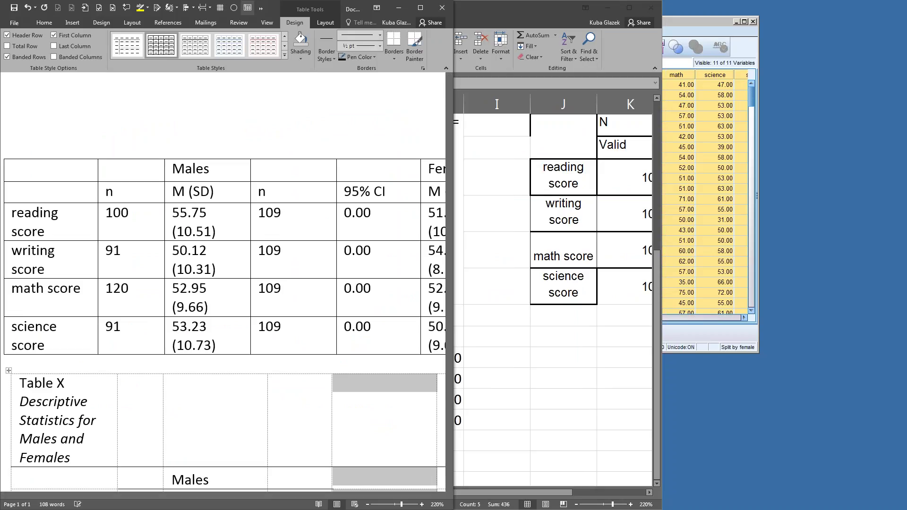
{"action": "left_click", "coordinate": [421, 8]}
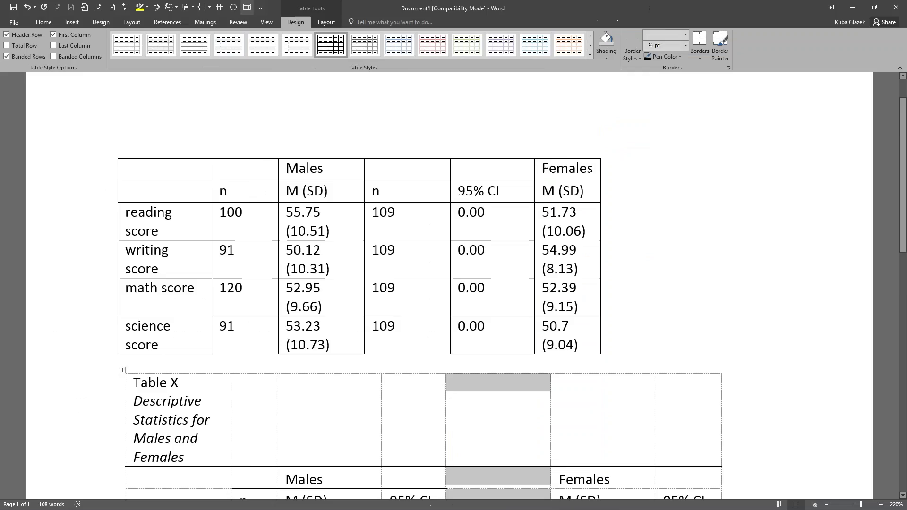
{"action": "scroll", "coordinate": [393, 302], "scroll_direction": "down", "scroll_amount": 2}
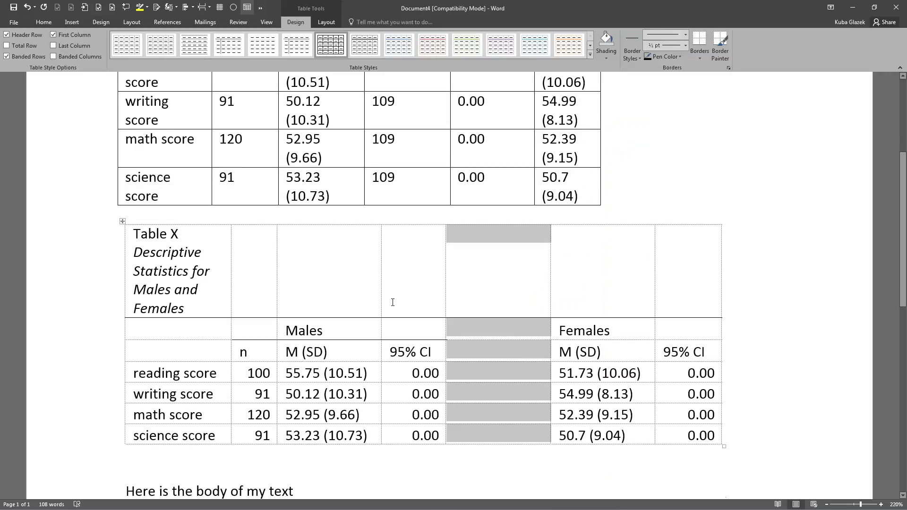
{"action": "scroll", "coordinate": [392, 303], "scroll_direction": "up", "scroll_amount": 5}
{"action": "scroll", "coordinate": [320, 222], "scroll_direction": "down", "scroll_amount": 1}
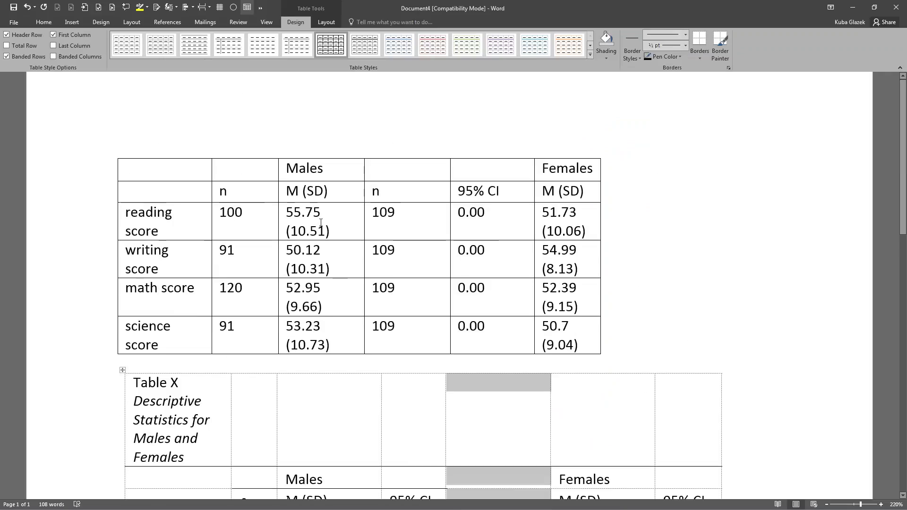
{"action": "left_click", "coordinate": [115, 156]}
{"action": "right_click", "coordinate": [115, 156]}
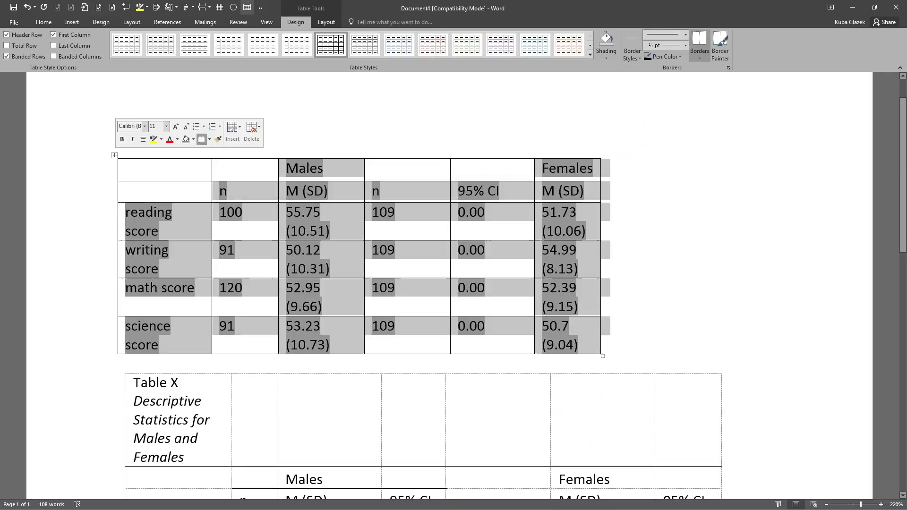
{"action": "left_click", "coordinate": [150, 218]}
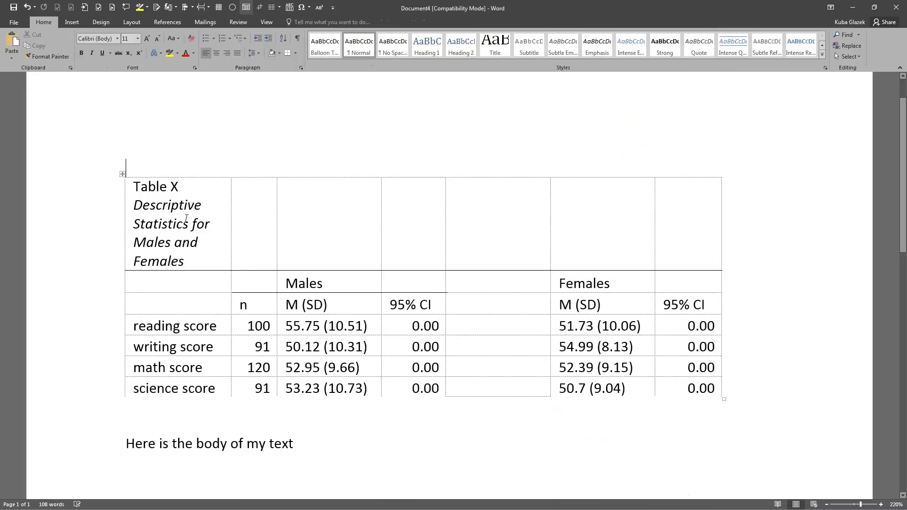
Paste the copied n column into the blank column before the females' M (SD), starting in the column-header row and overwriting the cells
{"action": "scroll", "coordinate": [494, 255], "scroll_direction": "down", "scroll_amount": 1}
{"action": "left_click", "coordinate": [495, 256]}
{"action": "right_click", "coordinate": [492, 256]}
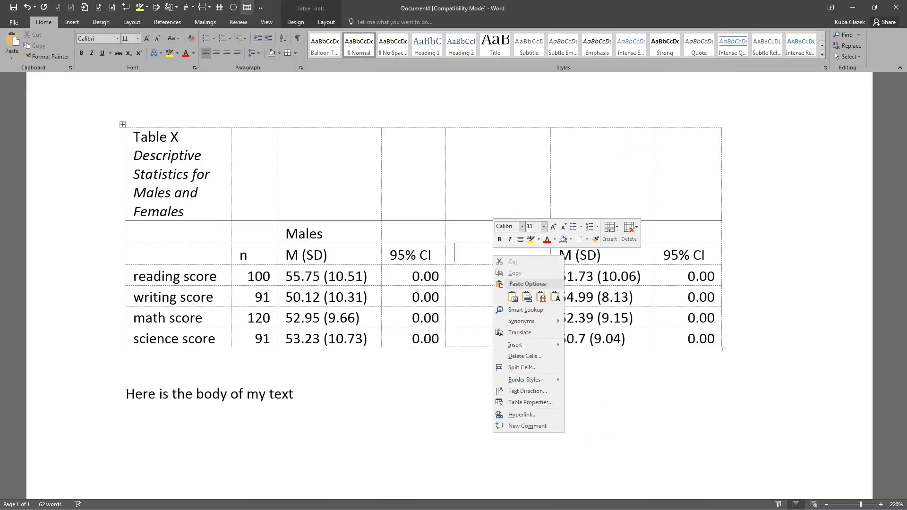
{"action": "left_click", "coordinate": [513, 299]}
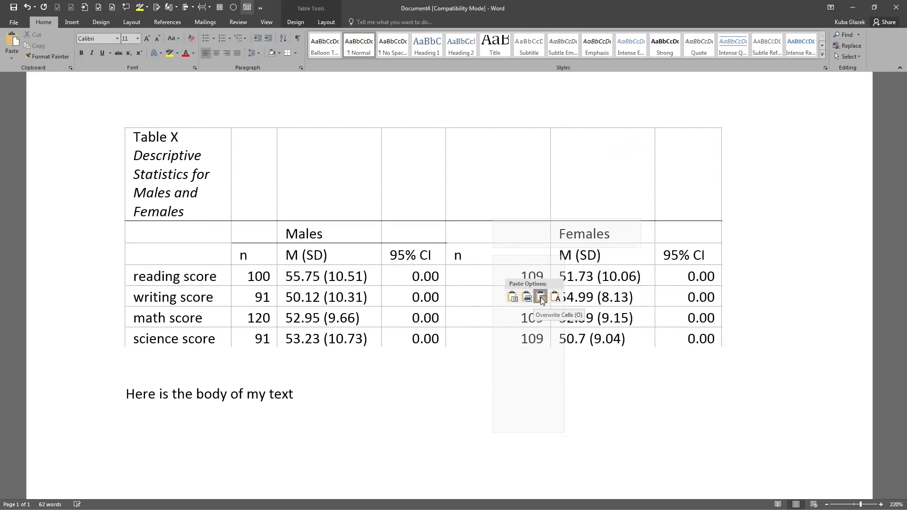
{"action": "left_click", "coordinate": [541, 298]}
{"action": "left_click", "coordinate": [480, 250]}
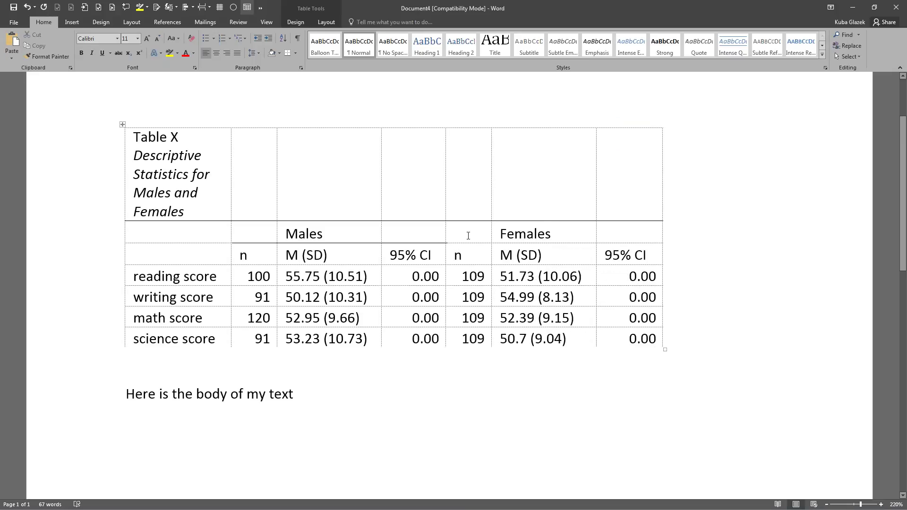
Add a bottom border under the Females heading across its n, M (SD) and 95% CI columns, and check it without gridlines
{"action": "left_click_drag", "start_coordinate": [468, 236], "coordinate": [596, 235]}
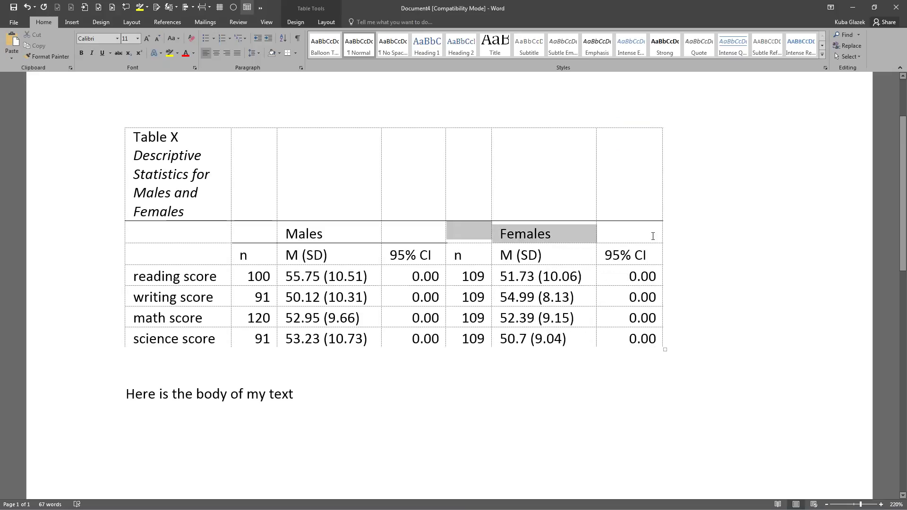
{"action": "left_click", "coordinate": [297, 22]}
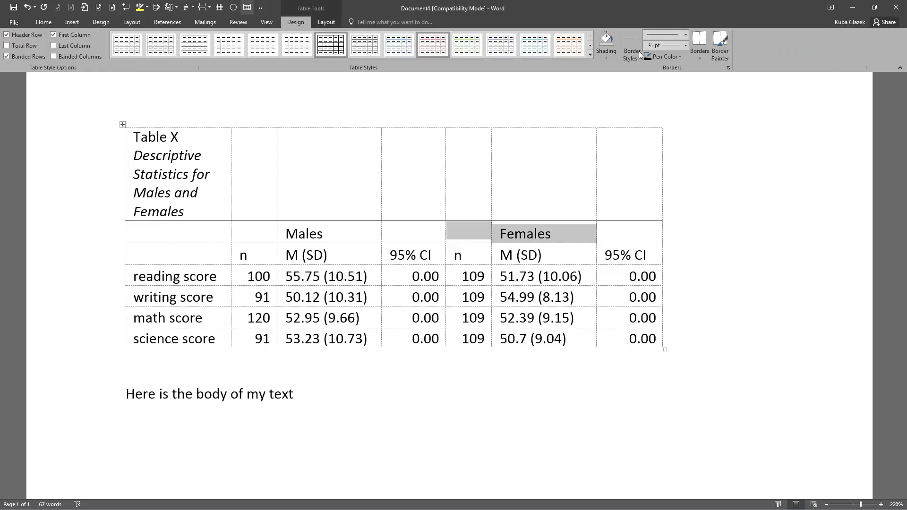
{"action": "left_click", "coordinate": [701, 42]}
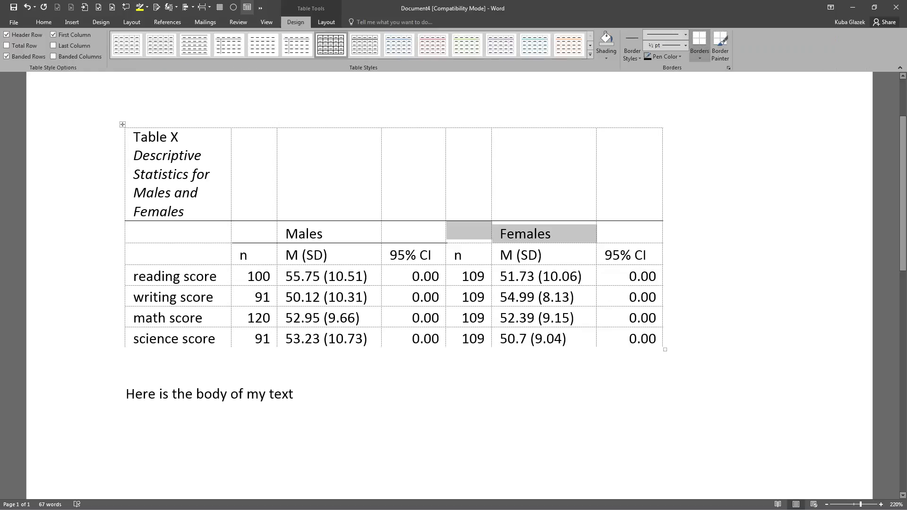
{"action": "left_click", "coordinate": [247, 7]}
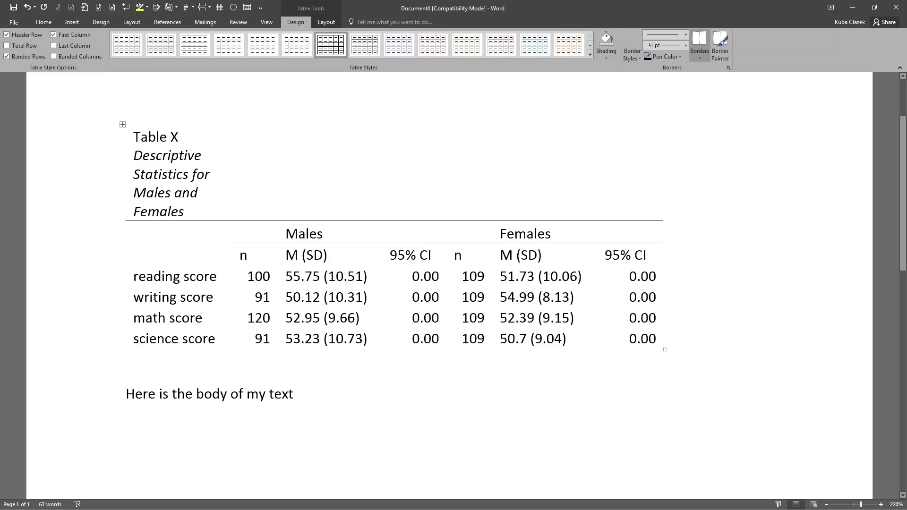
{"action": "left_click", "coordinate": [247, 7]}
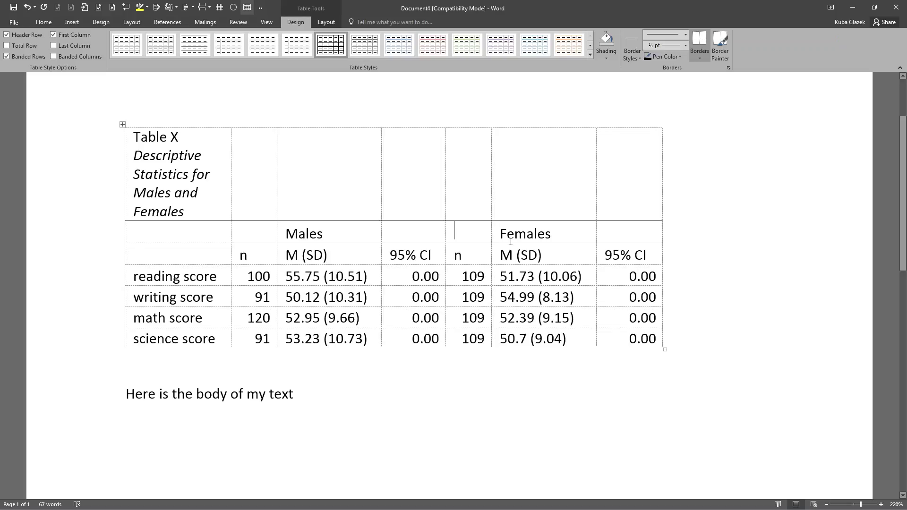
Insert a blank spacer column immediately before the females' n column
{"action": "left_click", "coordinate": [464, 124]}
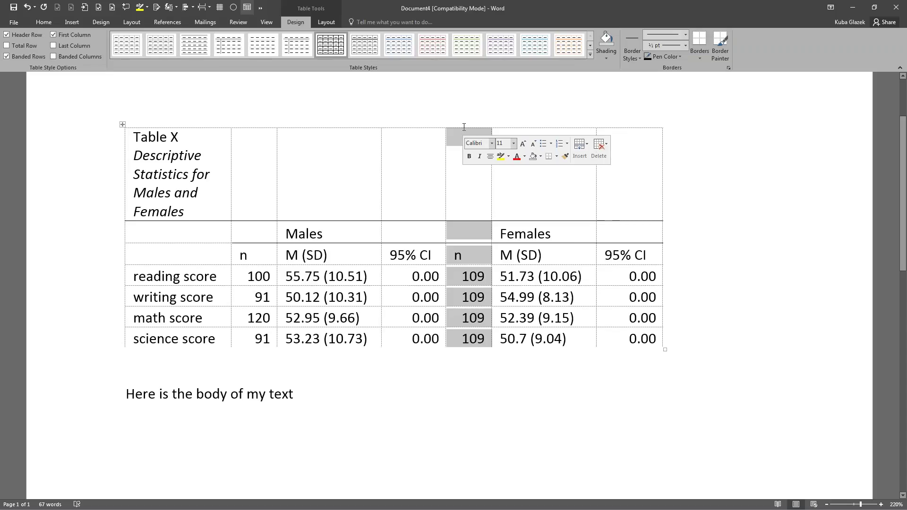
{"action": "right_click", "coordinate": [463, 128]}
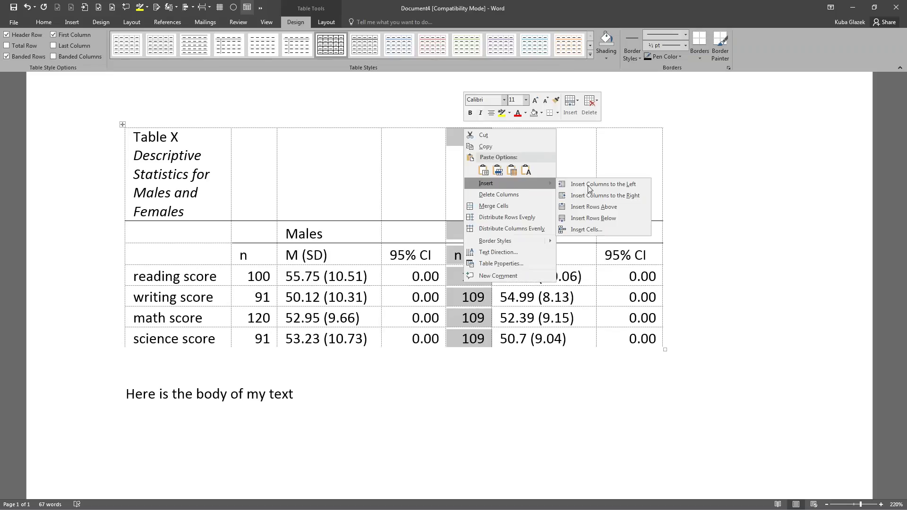
{"action": "left_click", "coordinate": [590, 189]}
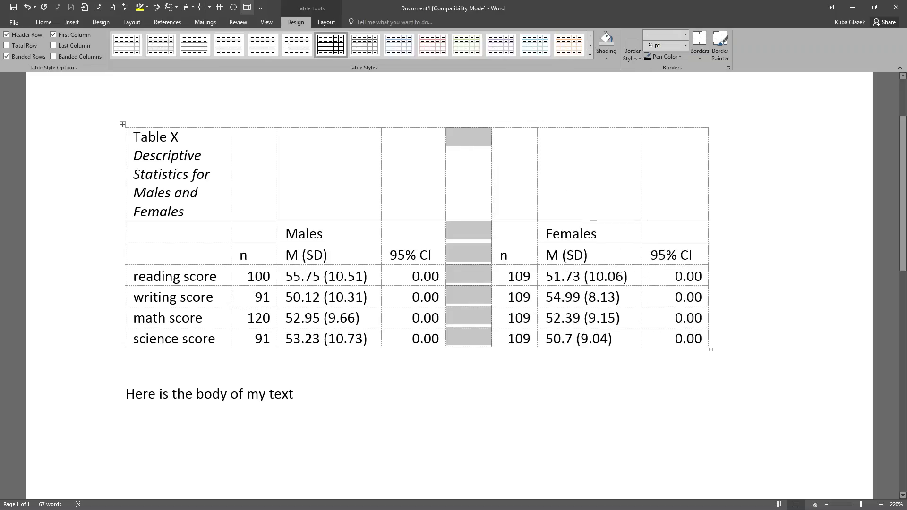
{"action": "left_click", "coordinate": [476, 254]}
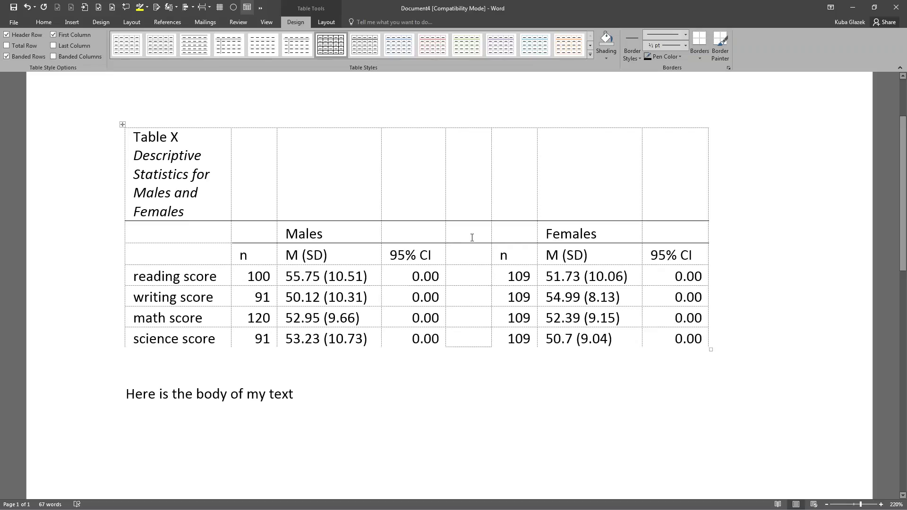
Remove the bottom border from the spacer column's cell between the Males and Females headings, and check it without gridlines
{"action": "left_click", "coordinate": [472, 238]}
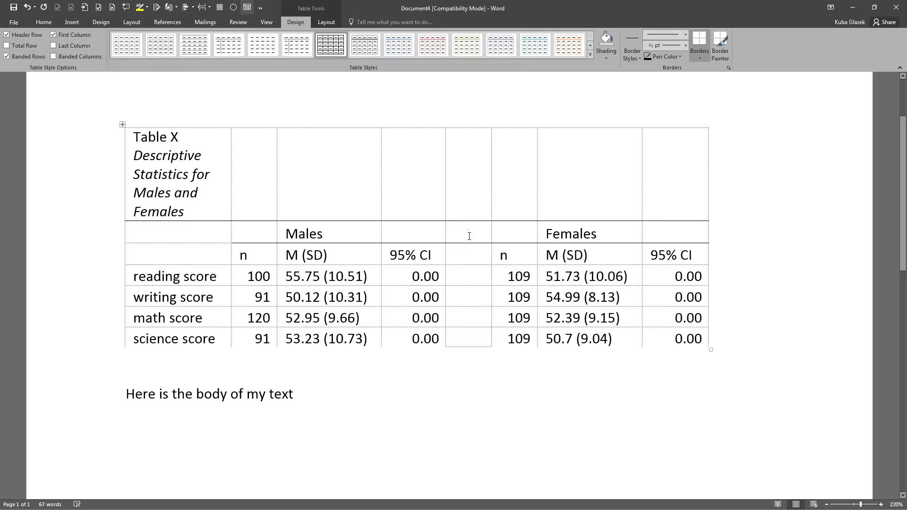
{"action": "left_click", "coordinate": [705, 57]}
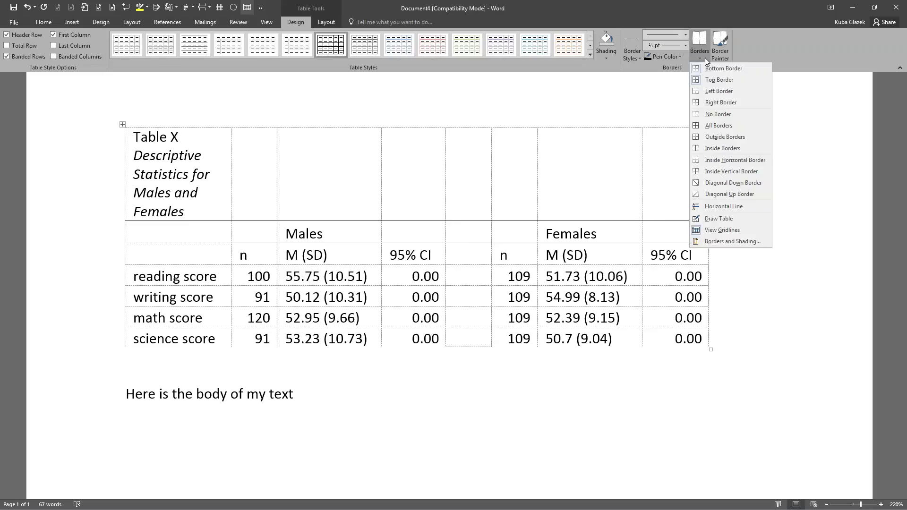
{"action": "left_click", "coordinate": [730, 67]}
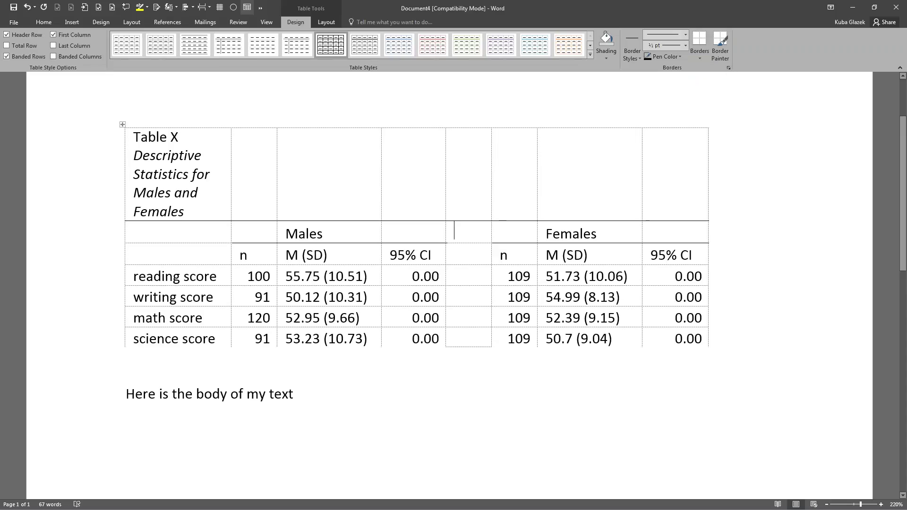
{"action": "left_click", "coordinate": [247, 7]}
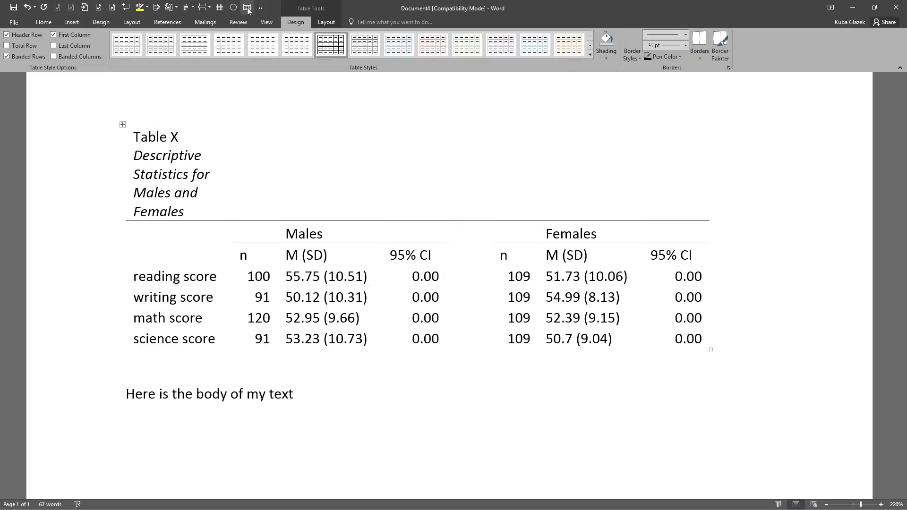
{"action": "left_click", "coordinate": [248, 8]}
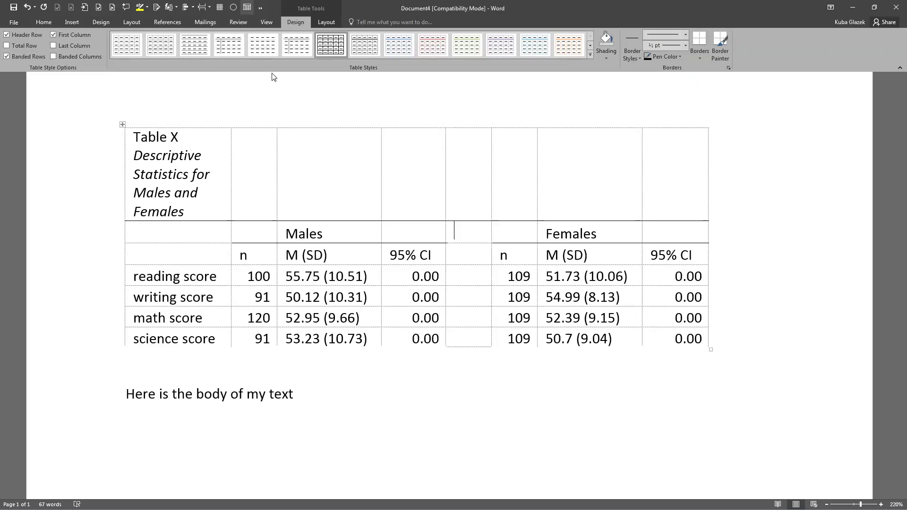
Narrow the spacer column between the Males and Females sections and hide the table gridlines
{"action": "left_click_drag", "start_coordinate": [491, 191], "coordinate": [455, 193]}
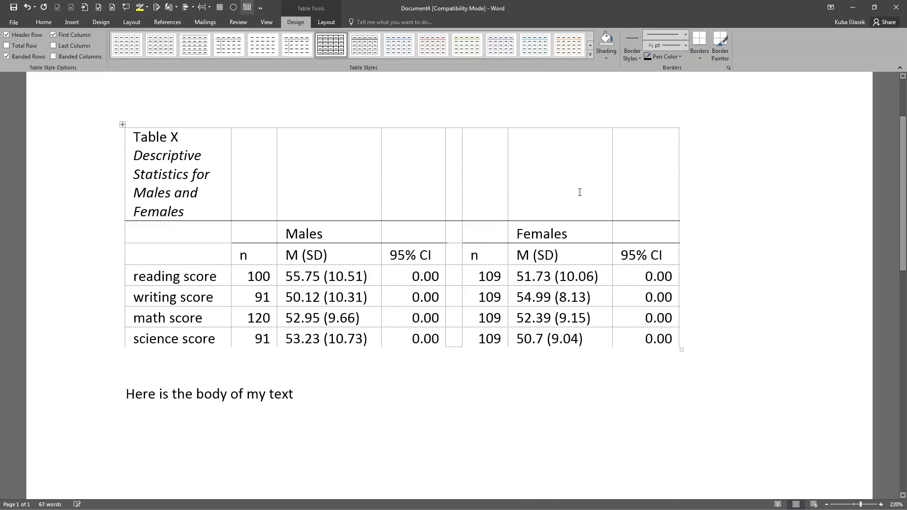
{"action": "left_click", "coordinate": [247, 7]}
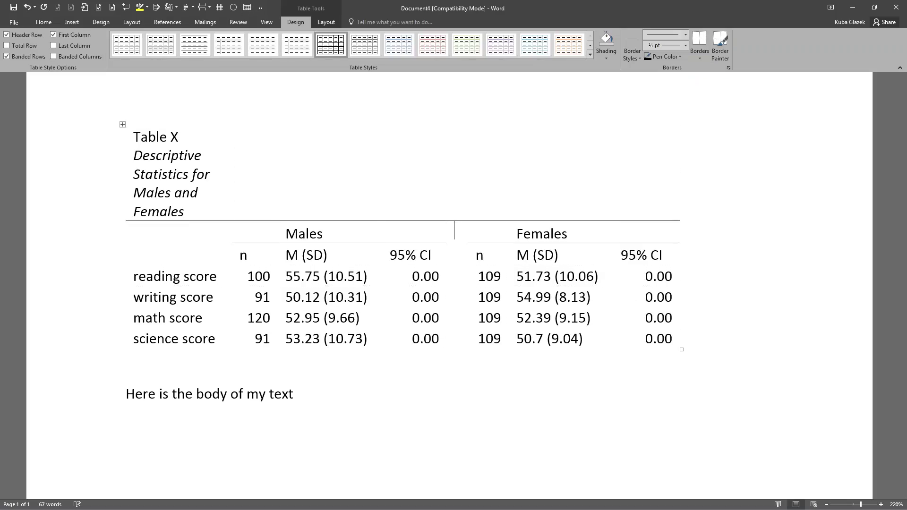
{"action": "key", "text": "BackSpace"}
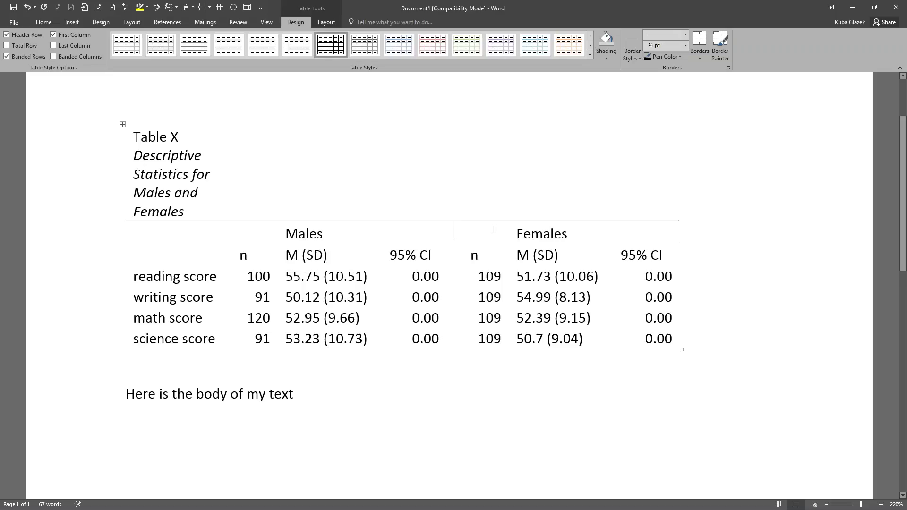
{"action": "left_click", "coordinate": [462, 233]}
{"action": "left_click", "coordinate": [446, 234]}
Add a bottom border across the whole column-header row containing n, M (SD) and 95% CI
{"action": "left_click_drag", "start_coordinate": [263, 340], "coordinate": [649, 341]}
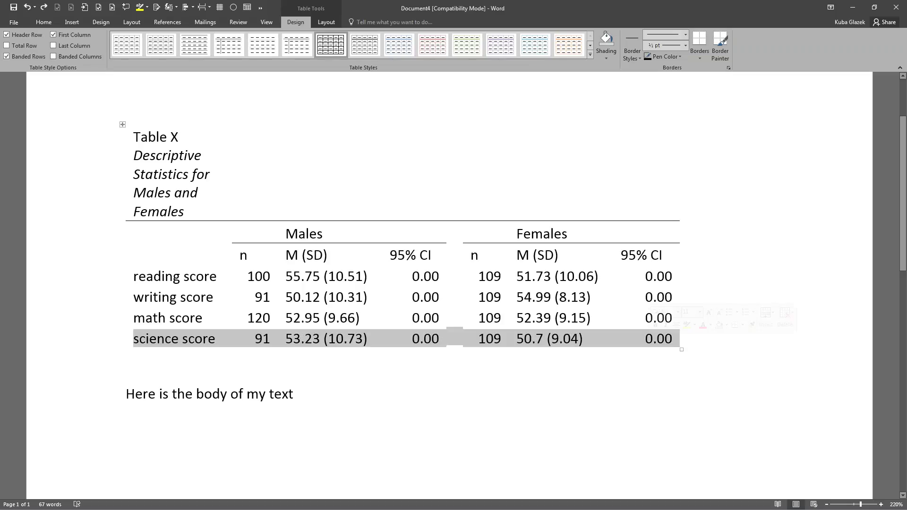
{"action": "left_click_drag", "start_coordinate": [239, 255], "coordinate": [662, 265]}
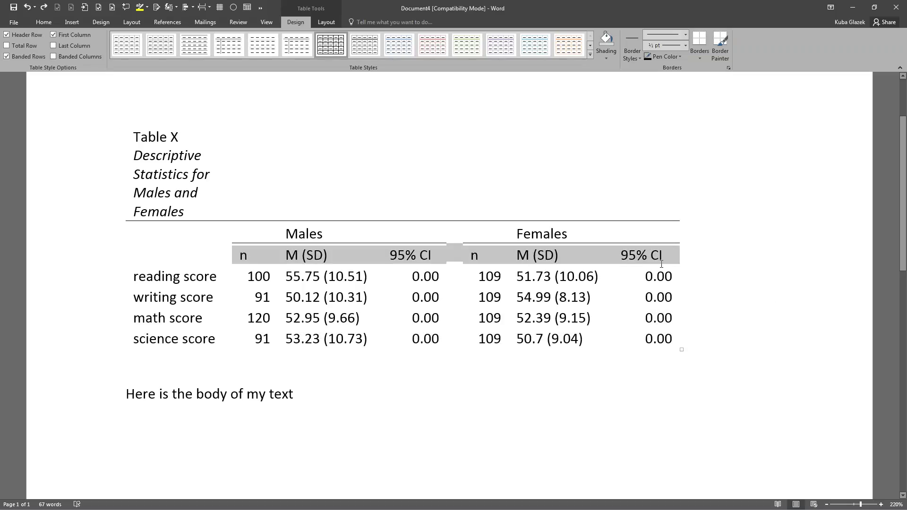
{"action": "left_click", "coordinate": [184, 256], "text": "shift"}
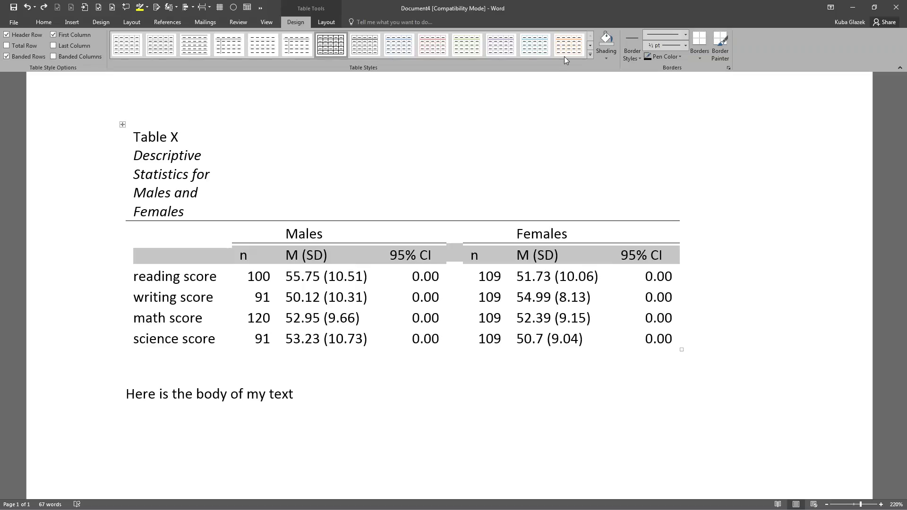
{"action": "left_click", "coordinate": [700, 42]}
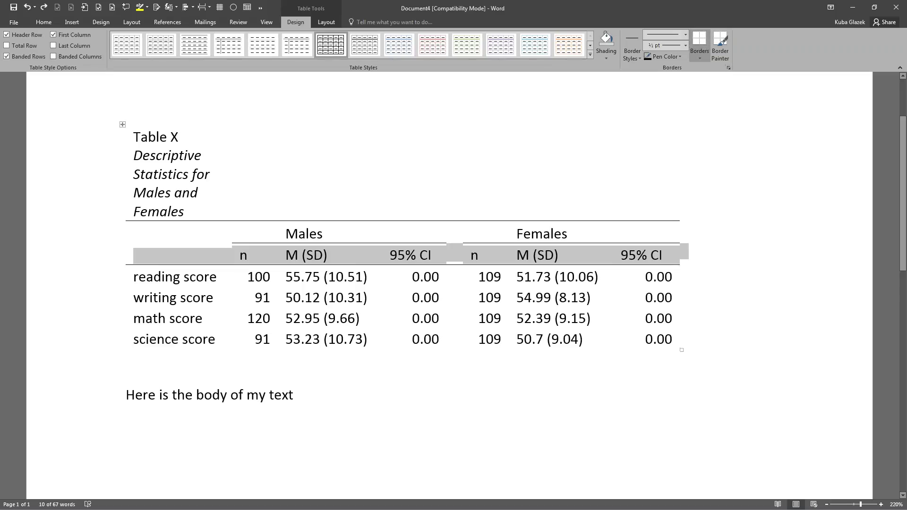
Add a bottom border across the whole science score row to close the table
{"action": "left_click_drag", "start_coordinate": [137, 339], "coordinate": [671, 340]}
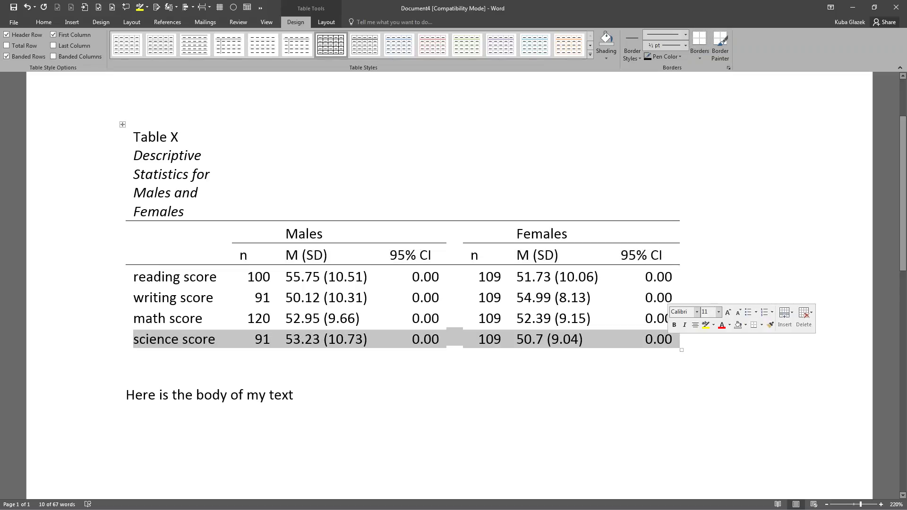
{"action": "left_click", "coordinate": [704, 43]}
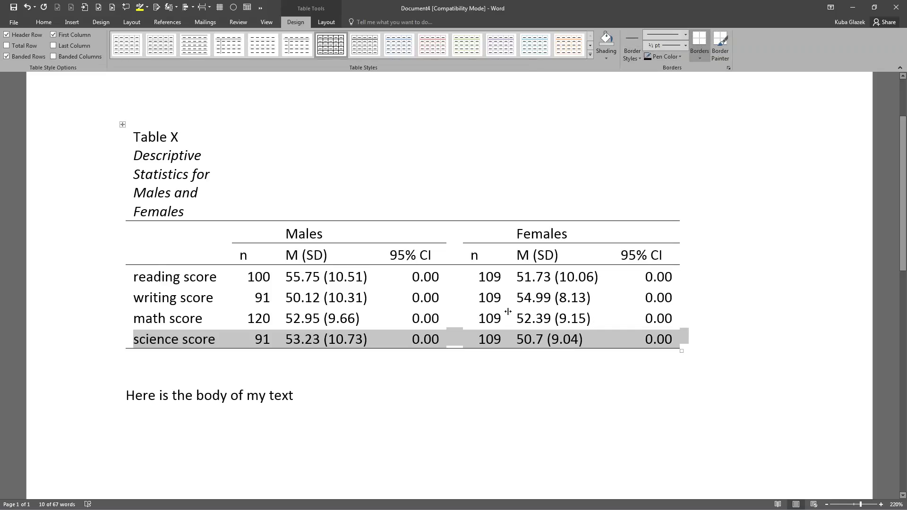
{"action": "left_click", "coordinate": [494, 298]}
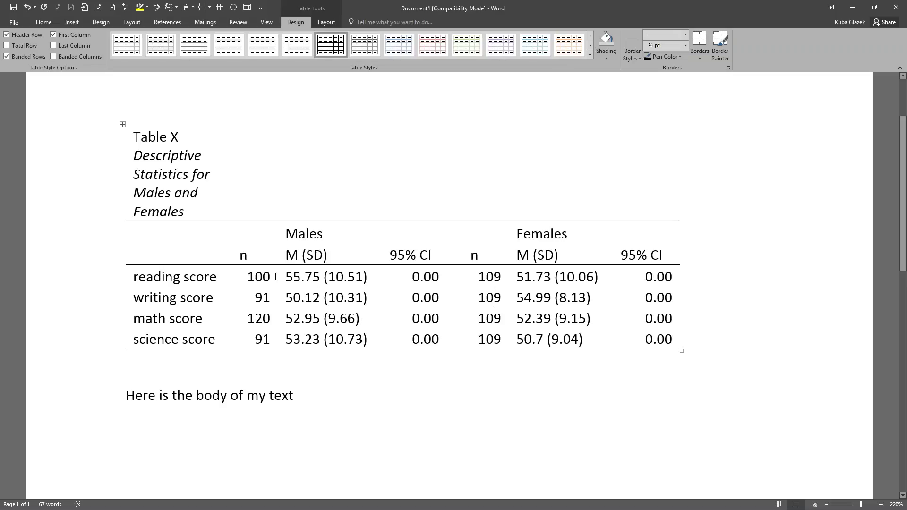
{"action": "left_click_drag", "start_coordinate": [251, 275], "coordinate": [260, 340]}
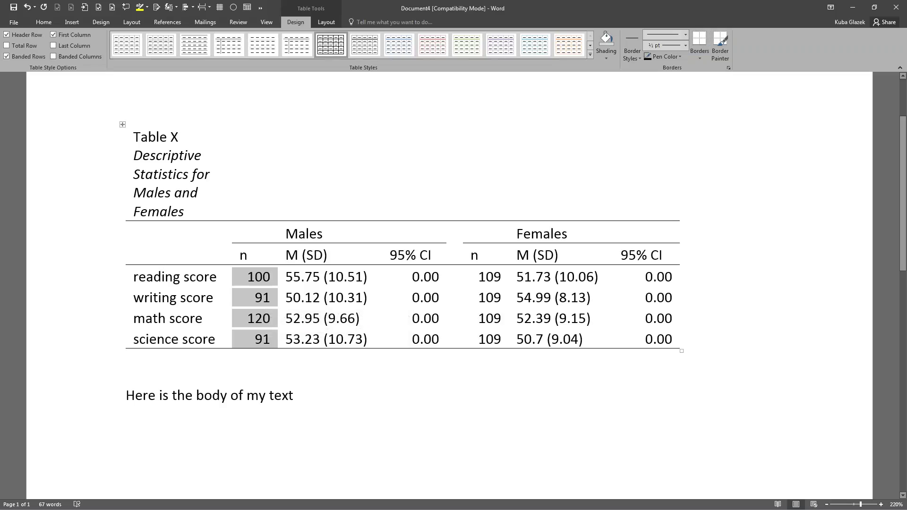
{"action": "left_click", "coordinate": [270, 323]}
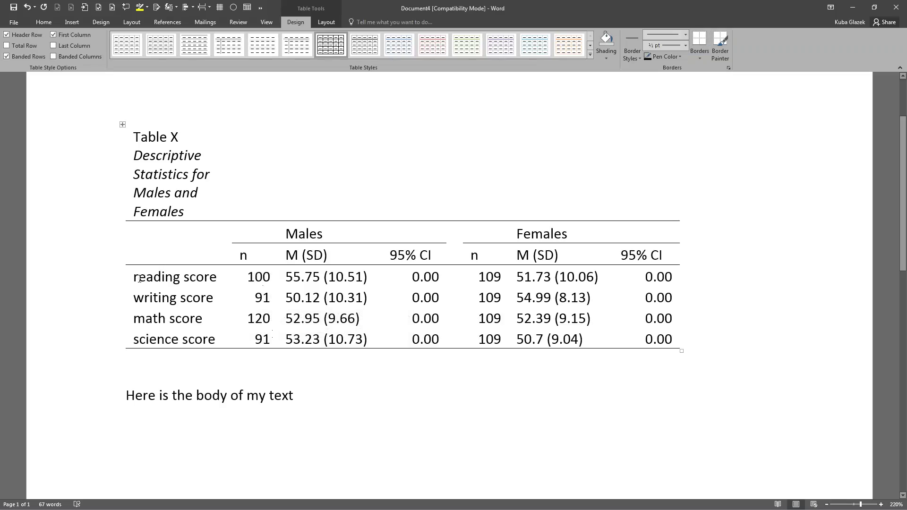
Show the table gridlines to reveal the cell edges around the score labels
{"action": "left_click_drag", "start_coordinate": [139, 278], "coordinate": [151, 333]}
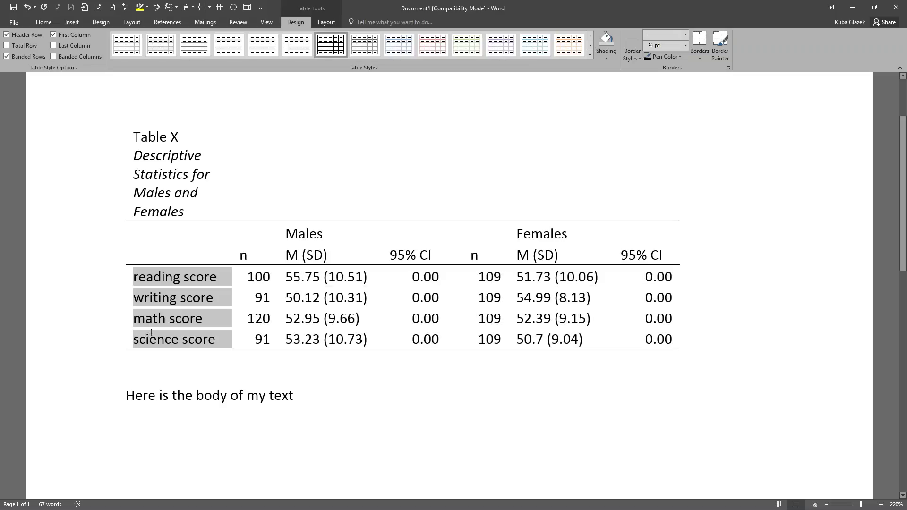
{"action": "left_click", "coordinate": [134, 275]}
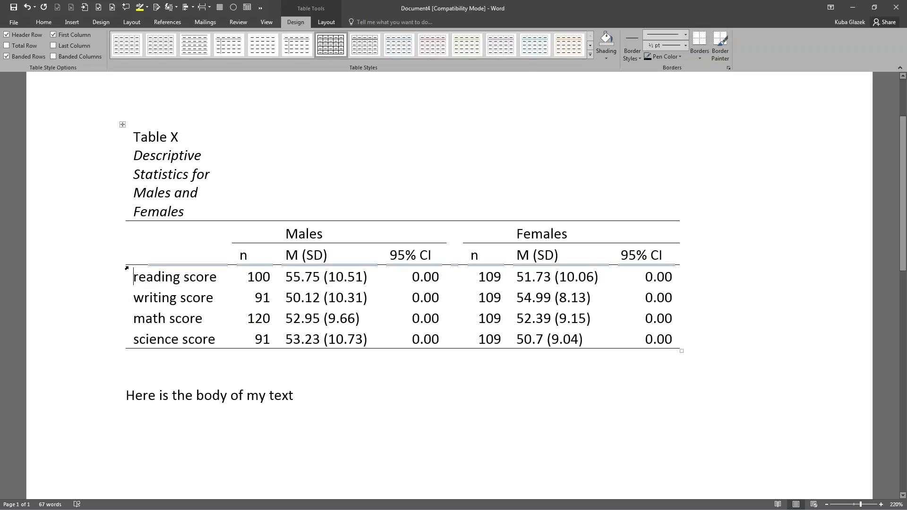
{"action": "scroll", "coordinate": [125, 263], "scroll_direction": "up", "scroll_amount": 9}
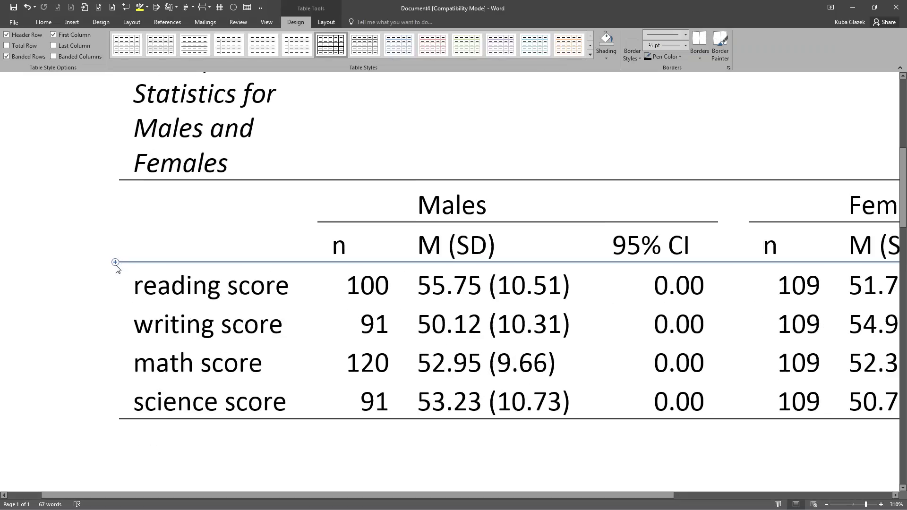
{"action": "scroll", "coordinate": [125, 258], "scroll_direction": "up", "scroll_amount": 10}
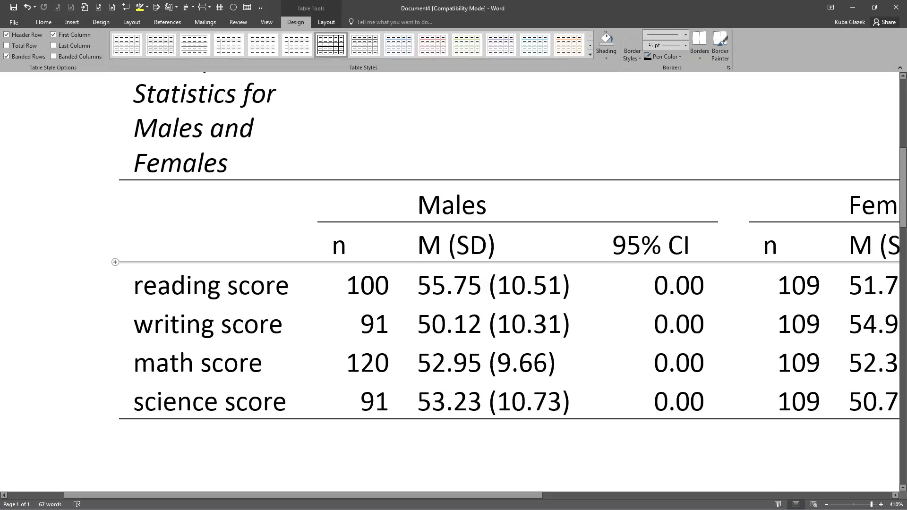
{"action": "left_click", "coordinate": [248, 8]}
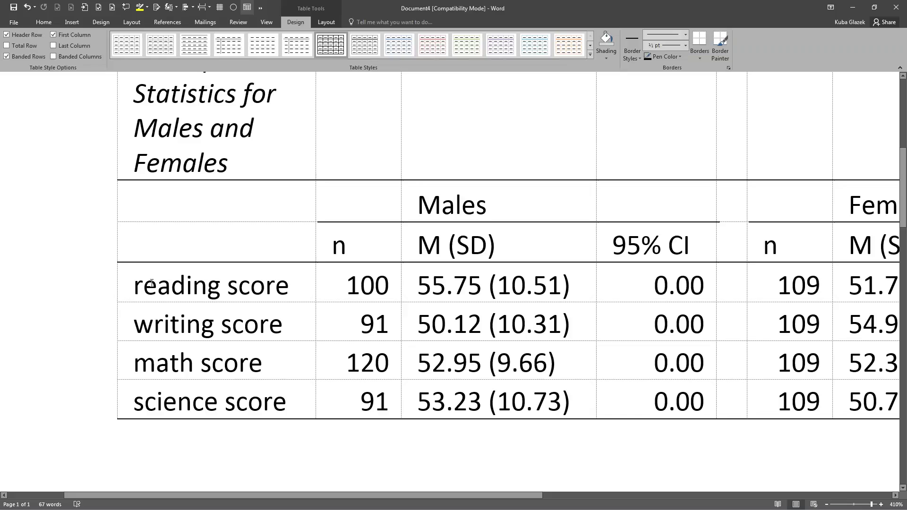
Set the table's default left cell margin to 0" so the score labels line up with the horizontal borders
{"action": "left_click_drag", "start_coordinate": [144, 283], "coordinate": [258, 396]}
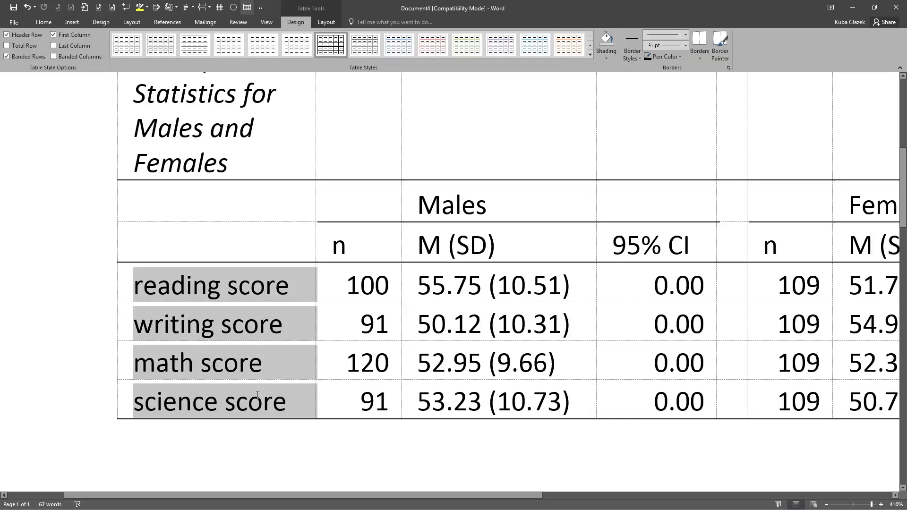
{"action": "left_click", "coordinate": [322, 23]}
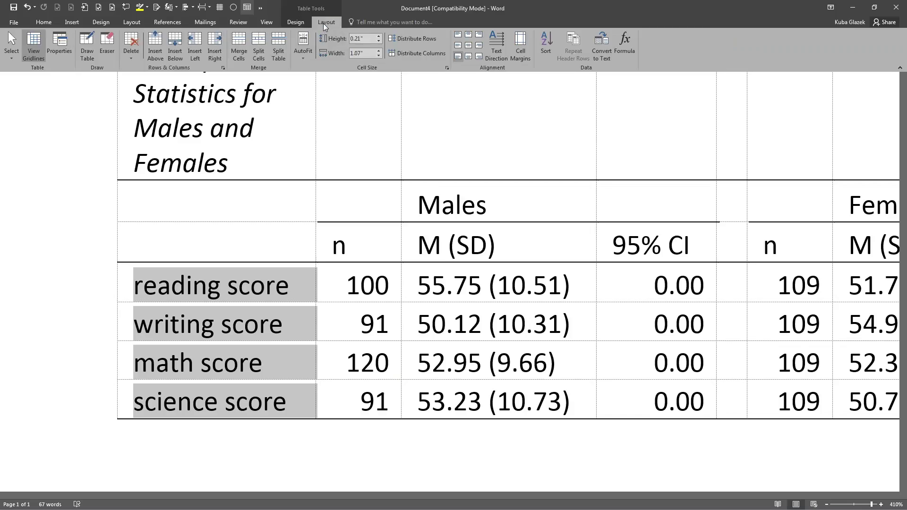
{"action": "left_click", "coordinate": [520, 45]}
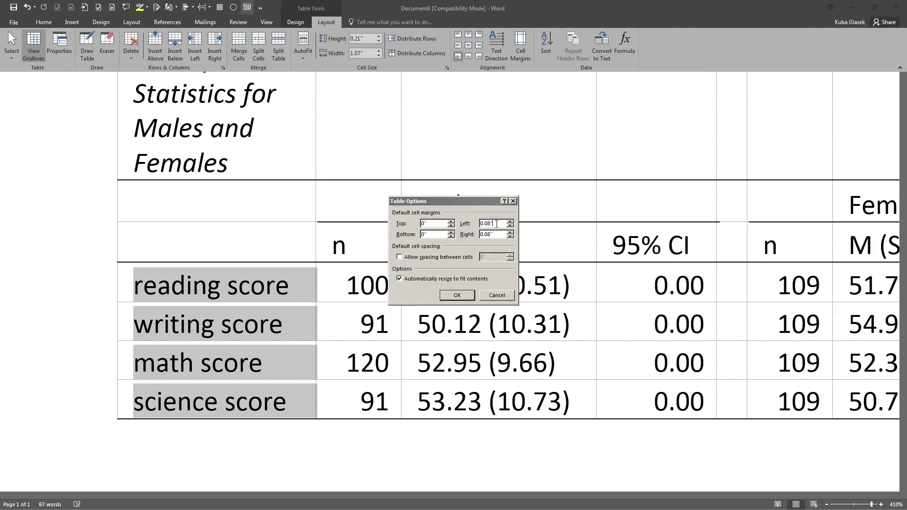
{"action": "left_click", "coordinate": [511, 226]}
{"action": "left_click", "coordinate": [510, 226]}
{"action": "left_click", "coordinate": [511, 226]}
{"action": "left_click", "coordinate": [510, 226]}
{"action": "left_click", "coordinate": [511, 226]}
{"action": "left_click", "coordinate": [457, 295]}
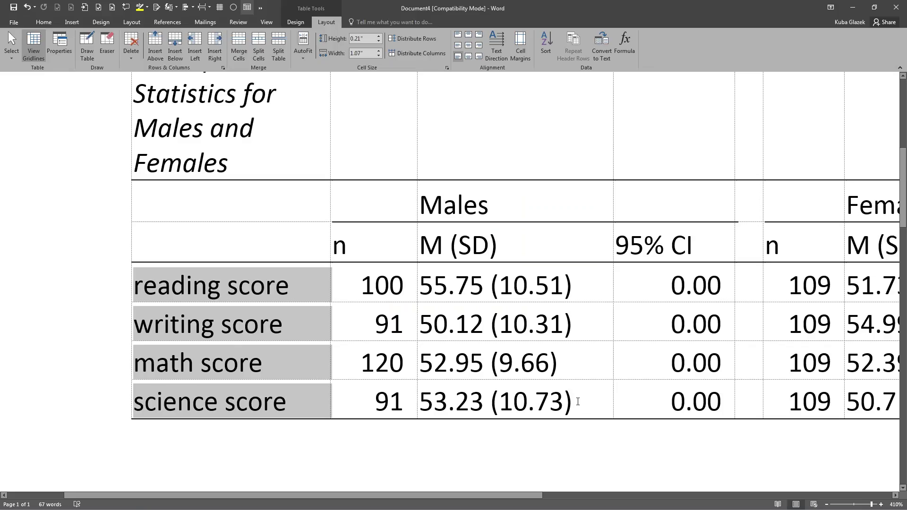
Align the Males M (SD) values for all four scores to the center right of their cells
{"action": "left_click_drag", "start_coordinate": [578, 401], "coordinate": [452, 281]}
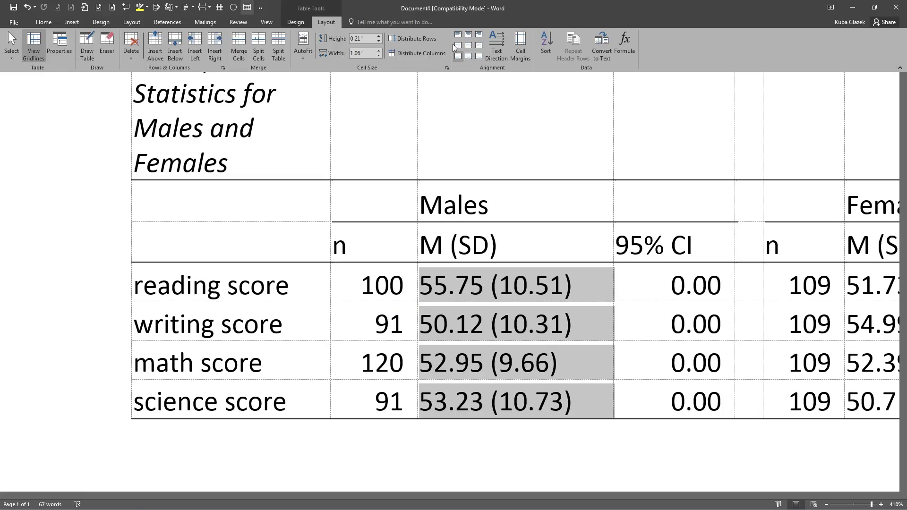
{"action": "left_click", "coordinate": [478, 45]}
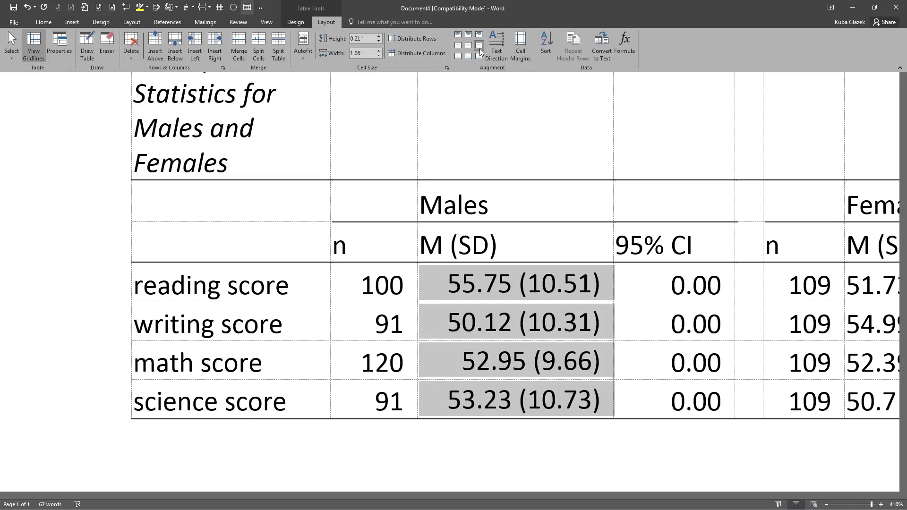
{"action": "left_click", "coordinate": [513, 284]}
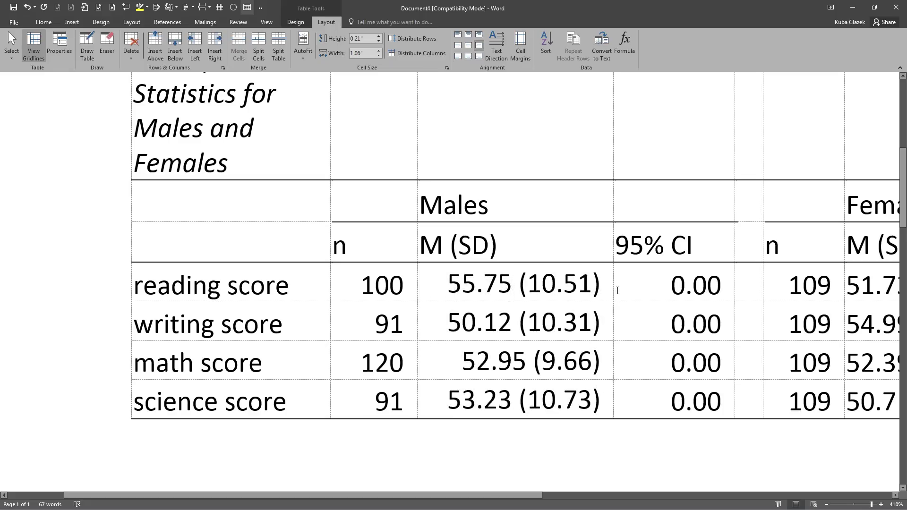
{"action": "left_click", "coordinate": [612, 290]}
Try reducing the table's default right cell margin from the Males M (SD) values, and undo the change
{"action": "left_click_drag", "start_coordinate": [609, 280], "coordinate": [607, 397]}
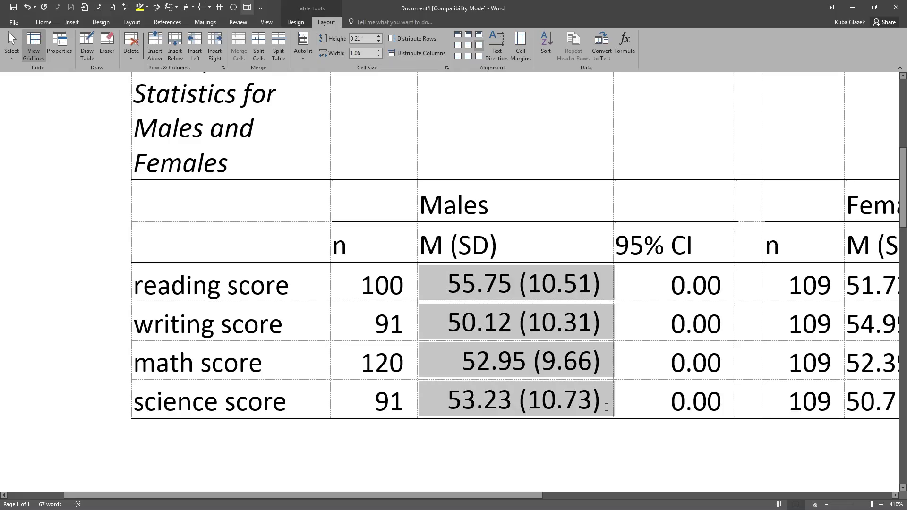
{"action": "left_click", "coordinate": [520, 45]}
{"action": "left_click", "coordinate": [511, 237]}
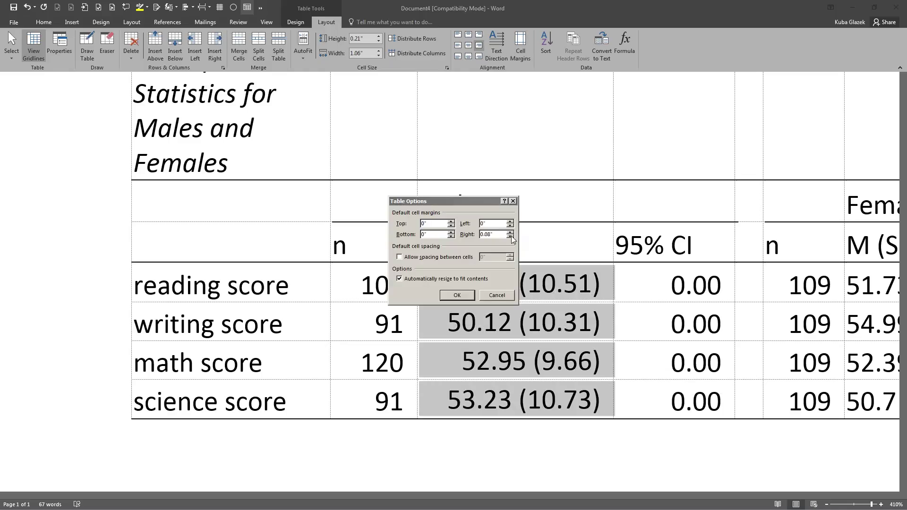
{"action": "left_click", "coordinate": [457, 296]}
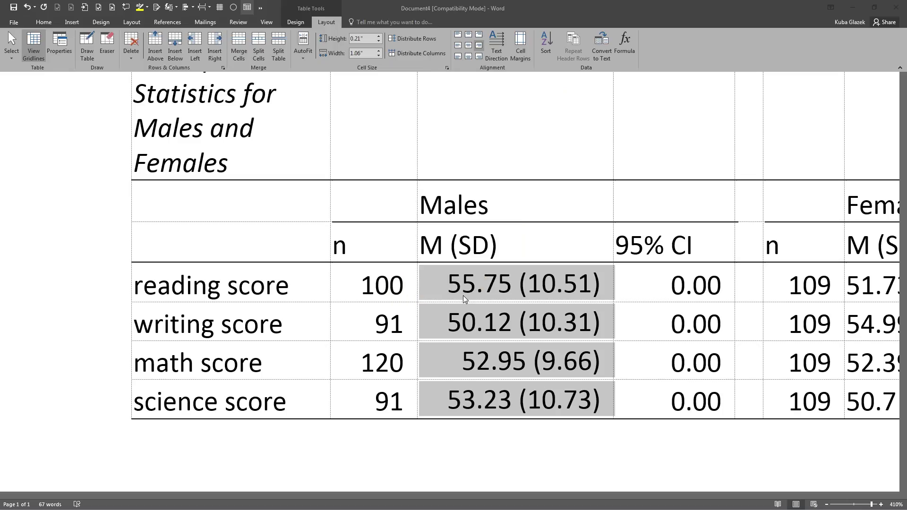
{"action": "left_click", "coordinate": [624, 283]}
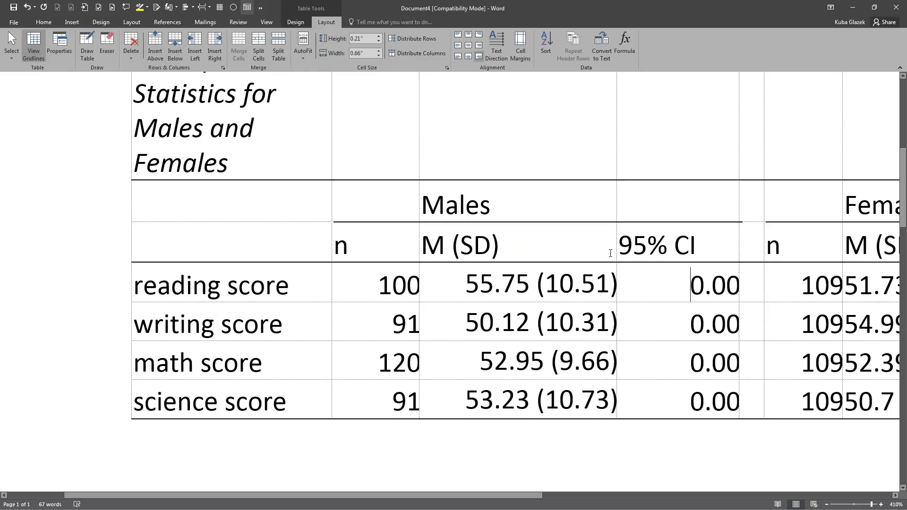
{"action": "key", "text": "ctrl+z"}
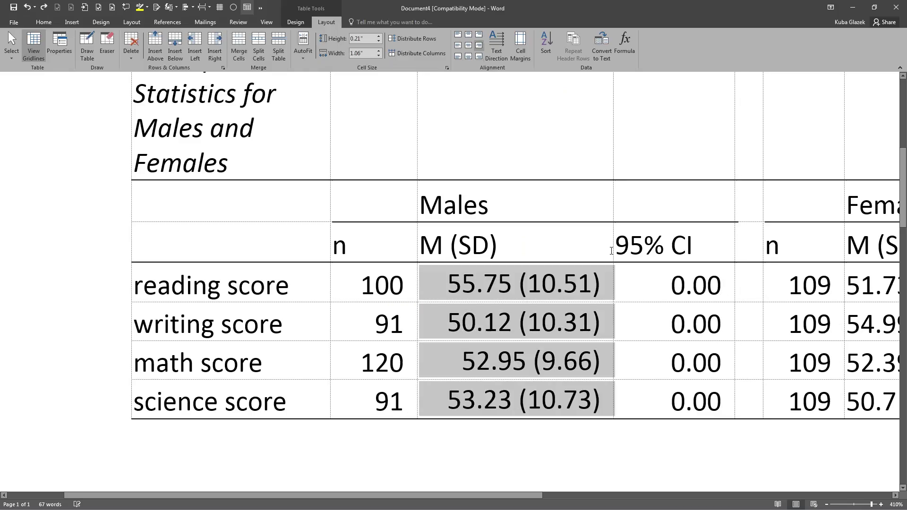
Center the Males heading and the n, M (SD) and 95% CI headings beneath it
{"action": "left_click", "coordinate": [607, 279]}
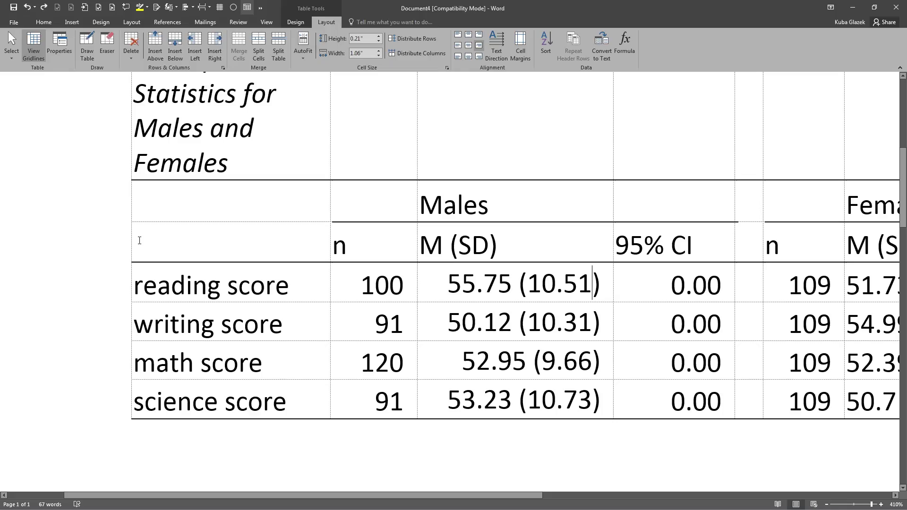
{"action": "scroll", "coordinate": [139, 241], "scroll_direction": "up", "scroll_amount": 2}
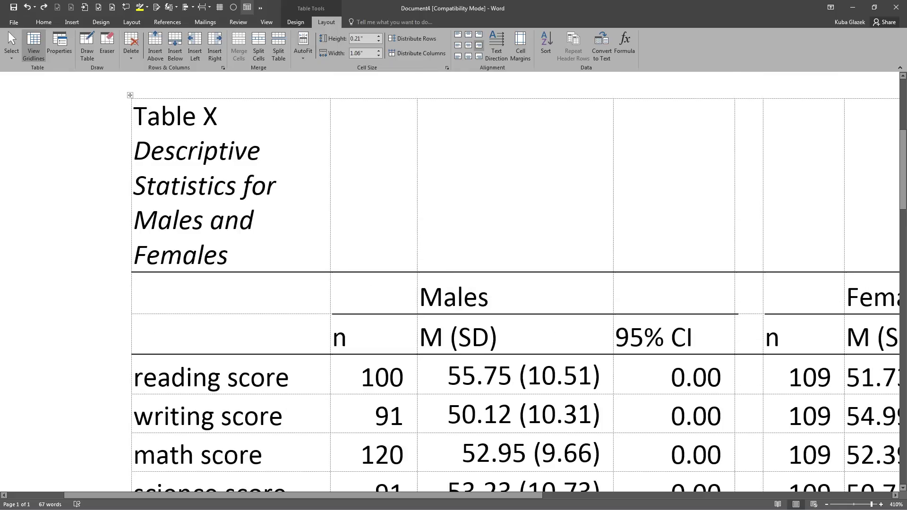
{"action": "scroll", "coordinate": [133, 297], "scroll_direction": "down", "scroll_amount": 4}
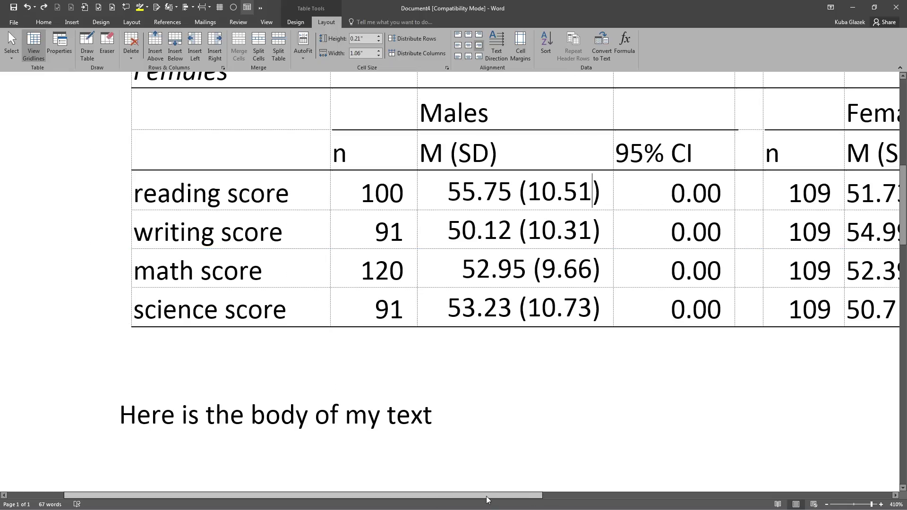
{"action": "left_click_drag", "start_coordinate": [487, 500], "coordinate": [570, 500]}
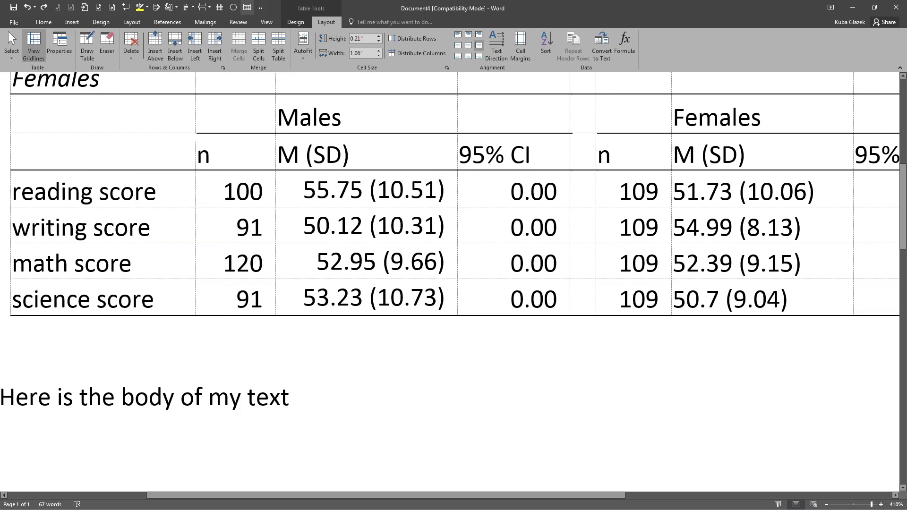
{"action": "scroll", "coordinate": [454, 236], "scroll_direction": "down", "scroll_amount": 15}
{"action": "scroll", "coordinate": [454, 236], "scroll_direction": "up", "scroll_amount": 3}
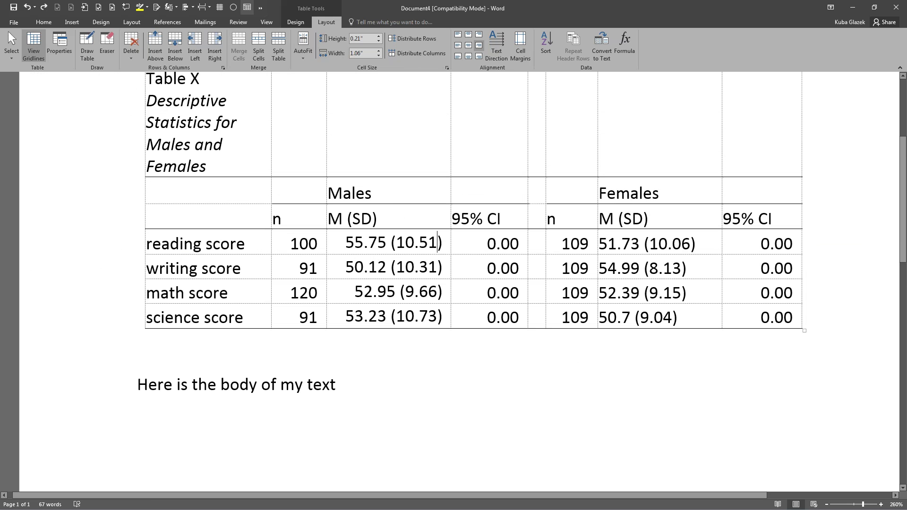
{"action": "scroll", "coordinate": [339, 255], "scroll_direction": "up", "scroll_amount": 2}
{"action": "left_click_drag", "start_coordinate": [326, 247], "coordinate": [483, 280]}
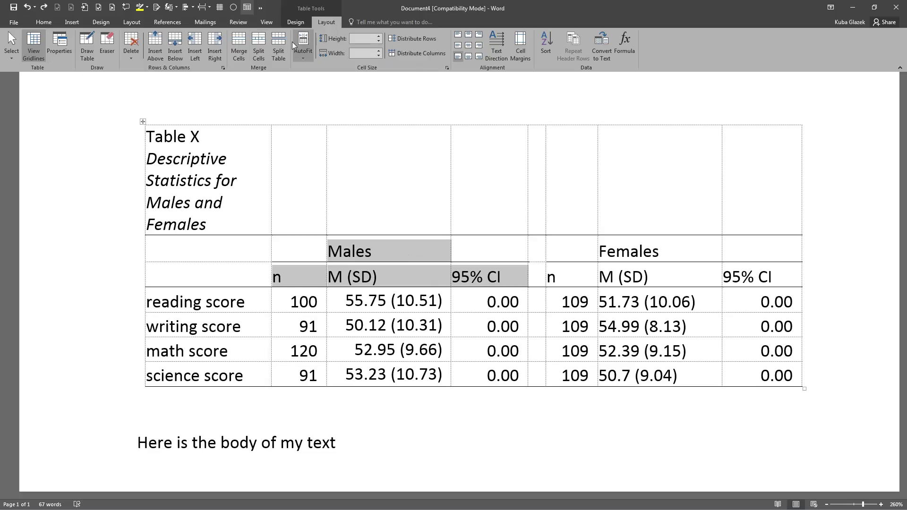
{"action": "left_click", "coordinate": [39, 23]}
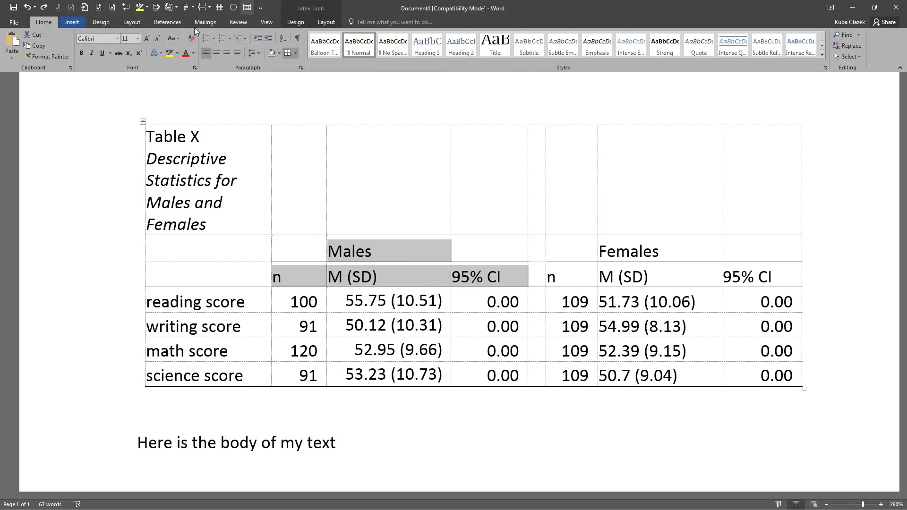
{"action": "left_click", "coordinate": [216, 53]}
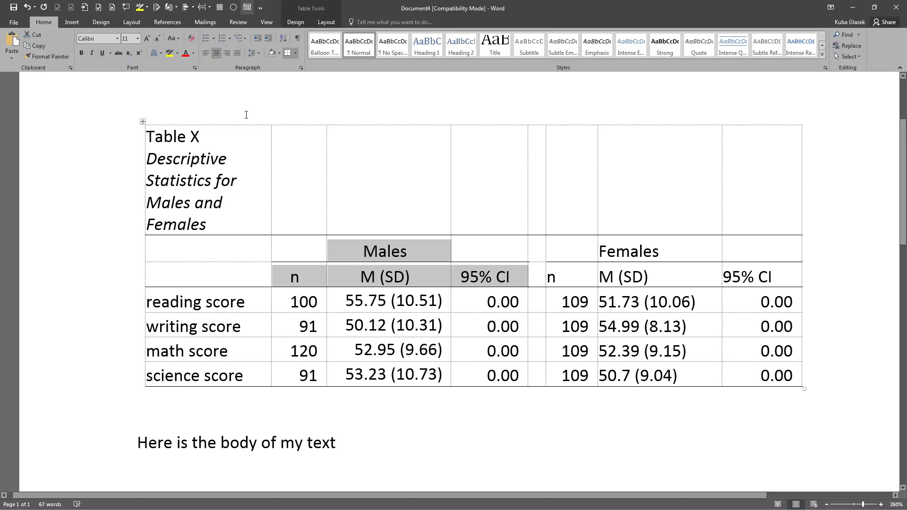
Center the Females heading and the n, M (SD) and 95% CI headings beneath it
{"action": "left_click_drag", "start_coordinate": [649, 254], "coordinate": [775, 279]}
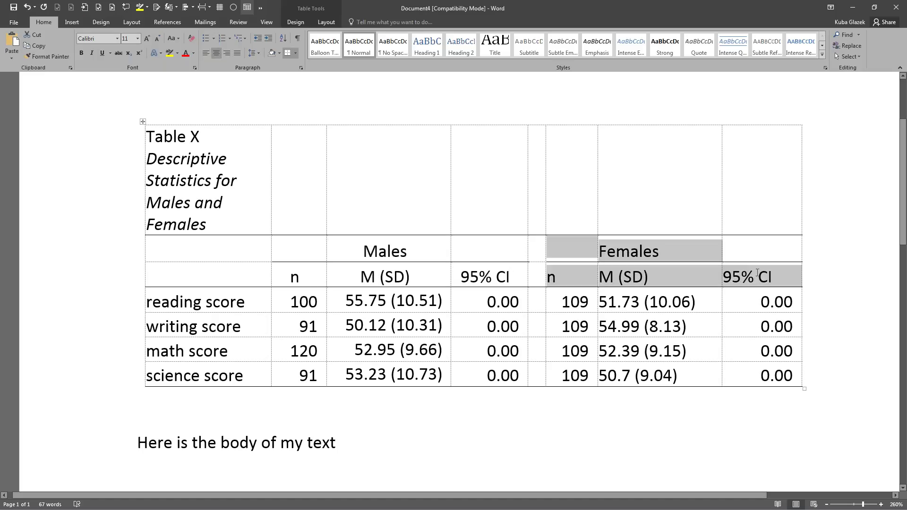
{"action": "left_click", "coordinate": [216, 53]}
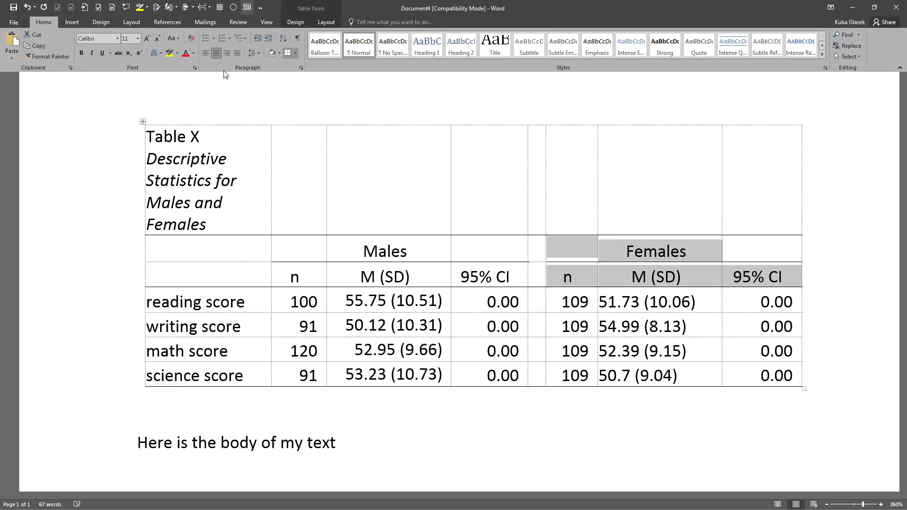
{"action": "left_click", "coordinate": [707, 255]}
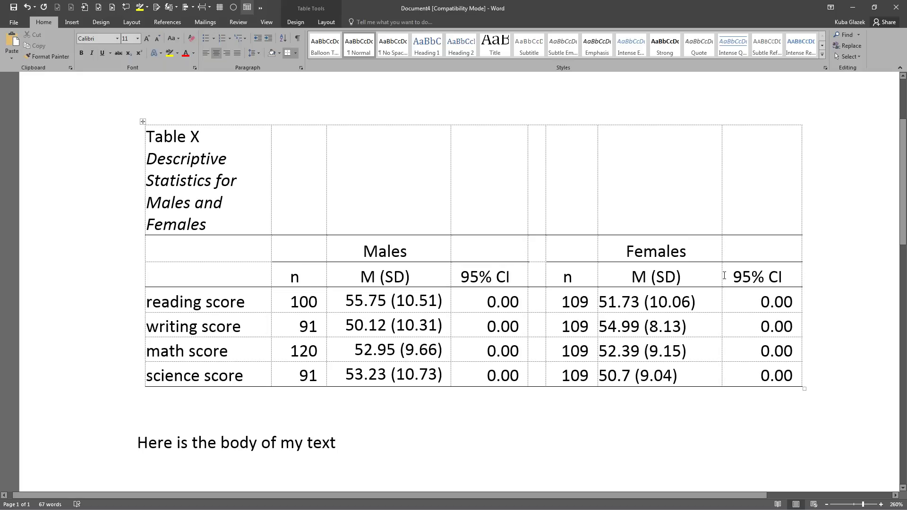
Narrow the table columns closer to their contents, including the Females M (SD) and 95% CI columns, with gridlines hidden
{"action": "double_click", "coordinate": [723, 276]}
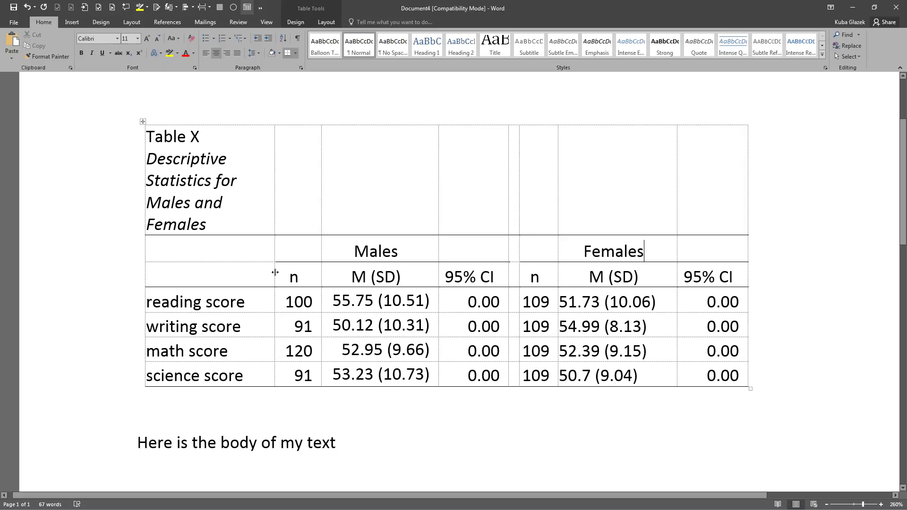
{"action": "left_click", "coordinate": [250, 9]}
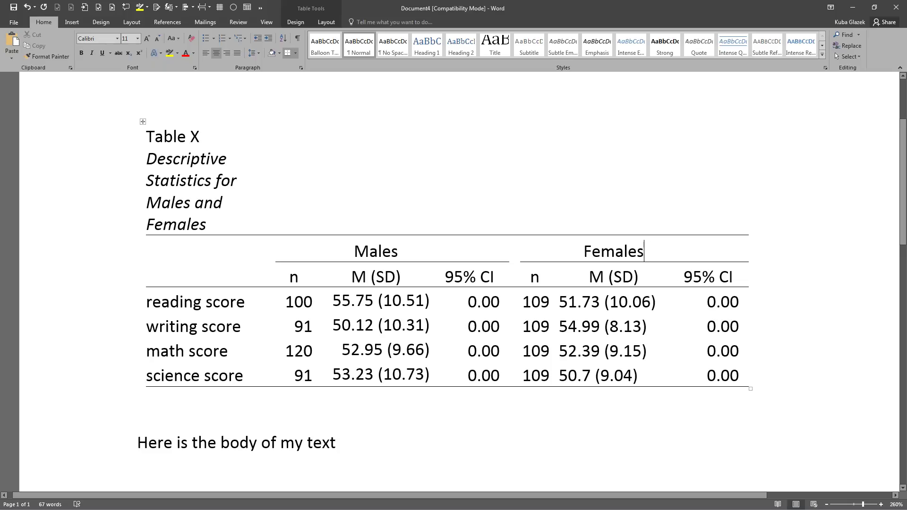
{"action": "left_click_drag", "start_coordinate": [677, 276], "coordinate": [666, 278]}
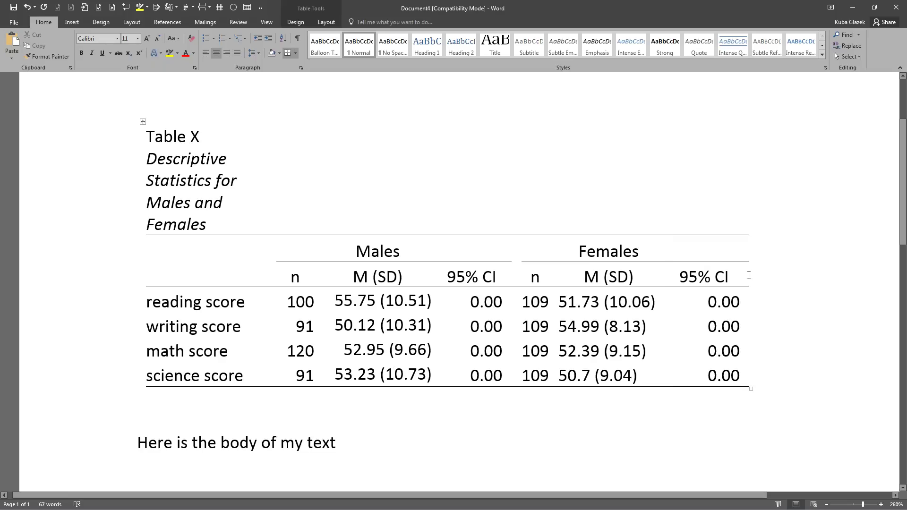
{"action": "left_click_drag", "start_coordinate": [746, 275], "coordinate": [725, 278]}
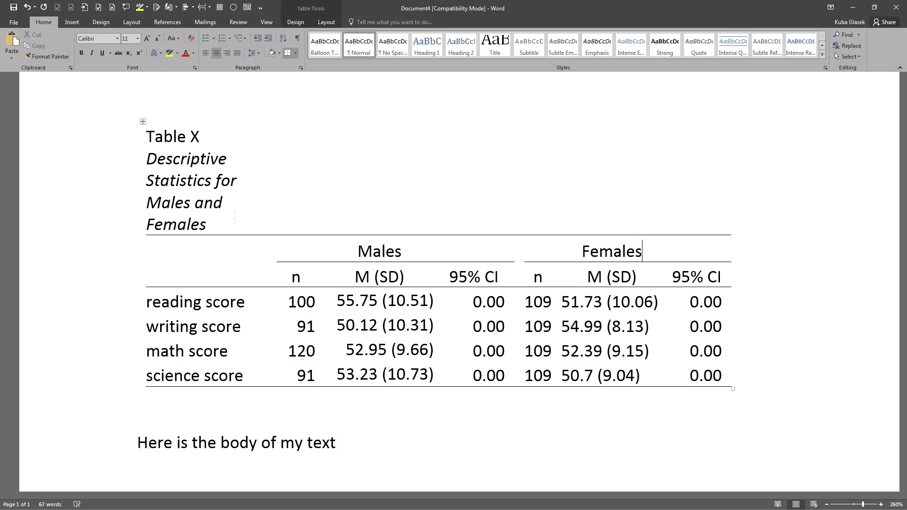
Merge the cells of the table's top row so the title spans the full table width, and hide the gridlines
{"action": "left_click", "coordinate": [247, 7]}
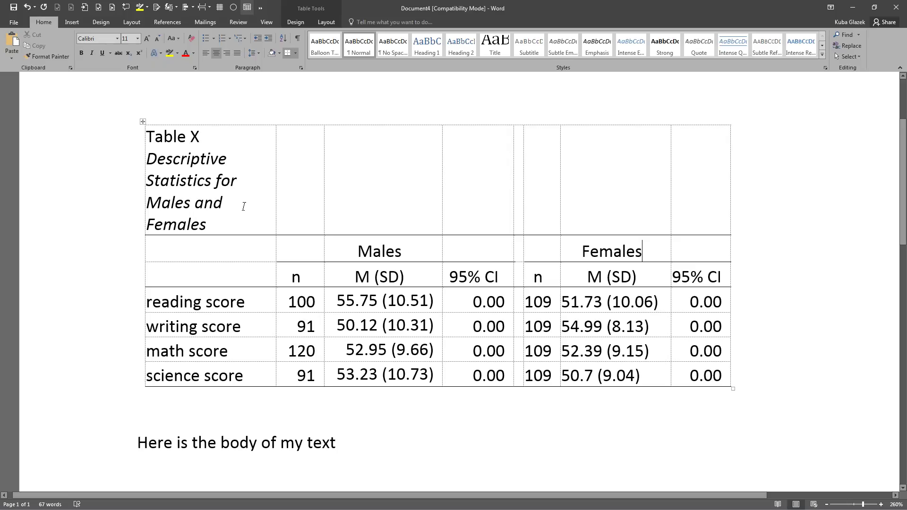
{"action": "left_click_drag", "start_coordinate": [159, 139], "coordinate": [718, 222]}
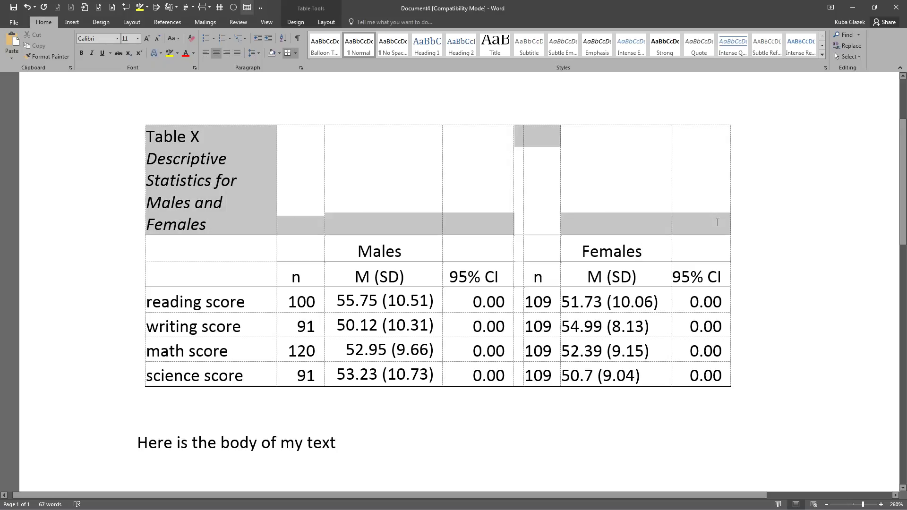
{"action": "left_click_drag", "start_coordinate": [718, 223], "coordinate": [718, 223]}
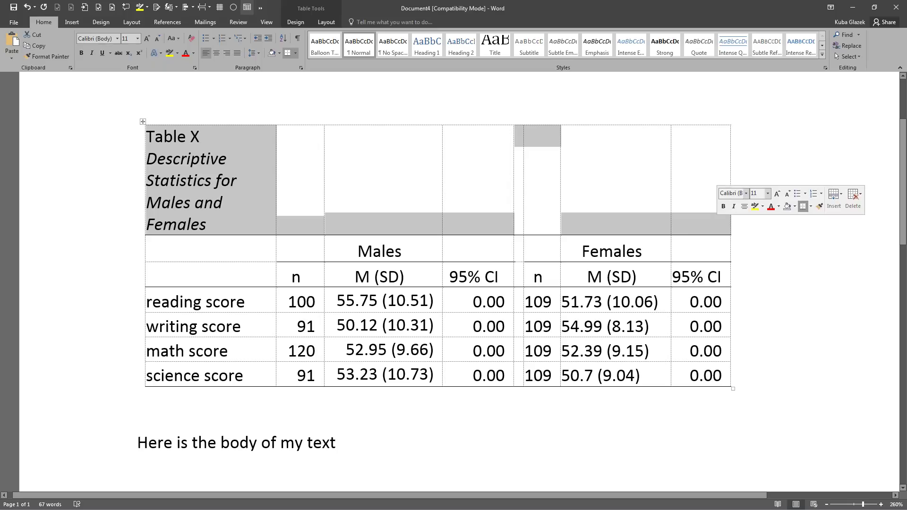
{"action": "right_click", "coordinate": [234, 206]}
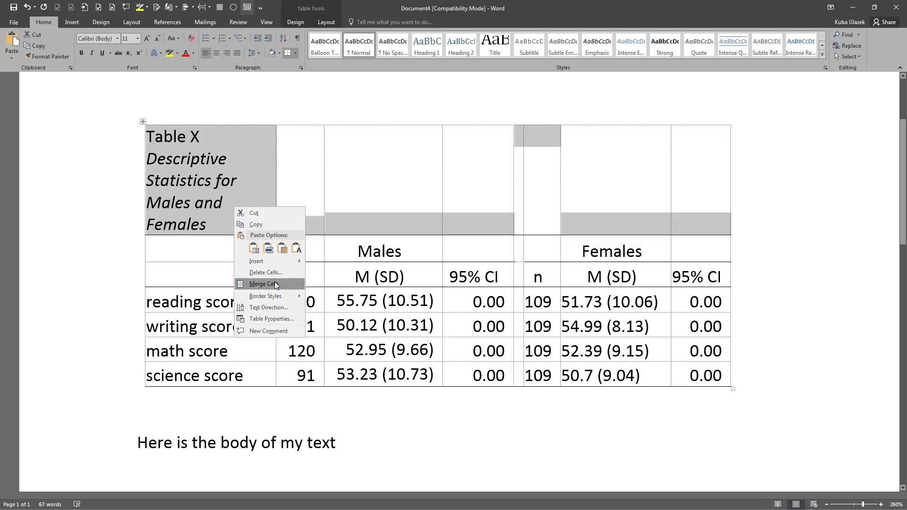
{"action": "left_click", "coordinate": [277, 283]}
{"action": "left_click", "coordinate": [403, 158]}
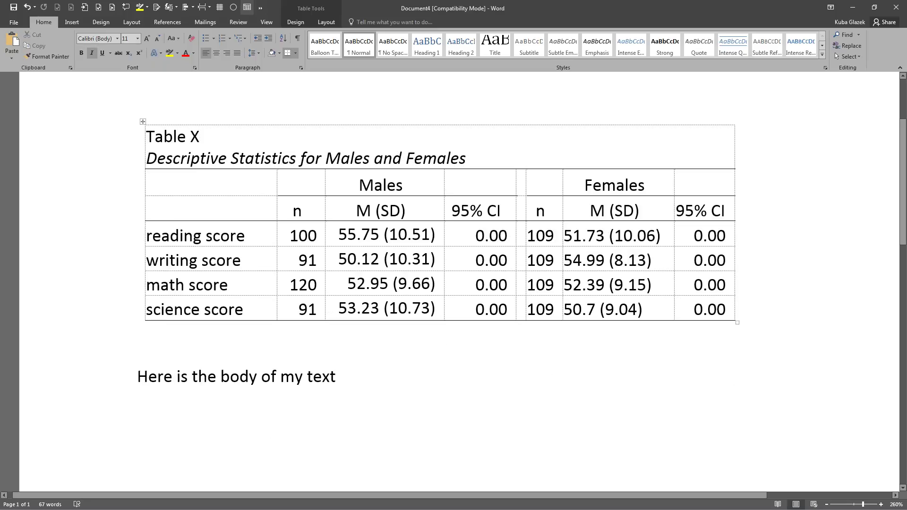
{"action": "left_click", "coordinate": [246, 8]}
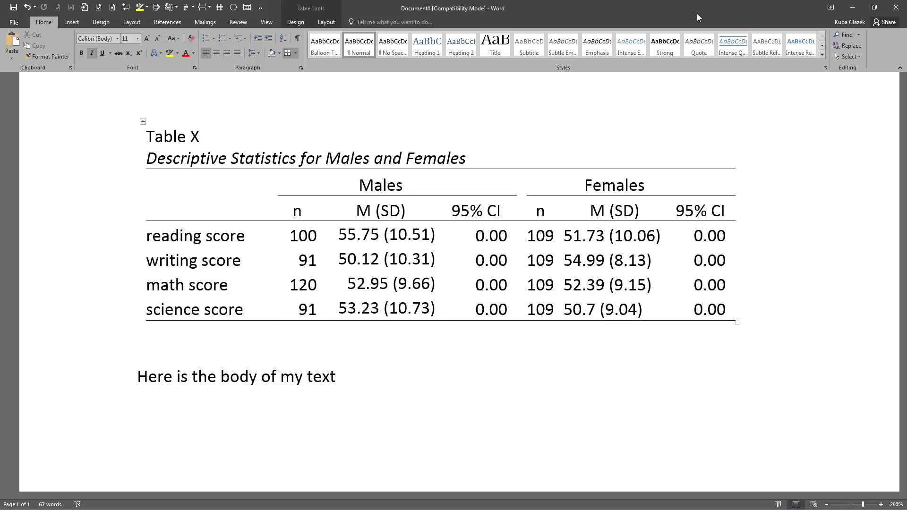
Arrange the Word document beside the PowerPoint APA Format slide to compare the table with the sample layout
{"action": "left_click_drag", "start_coordinate": [696, 13], "coordinate": [2, 30]}
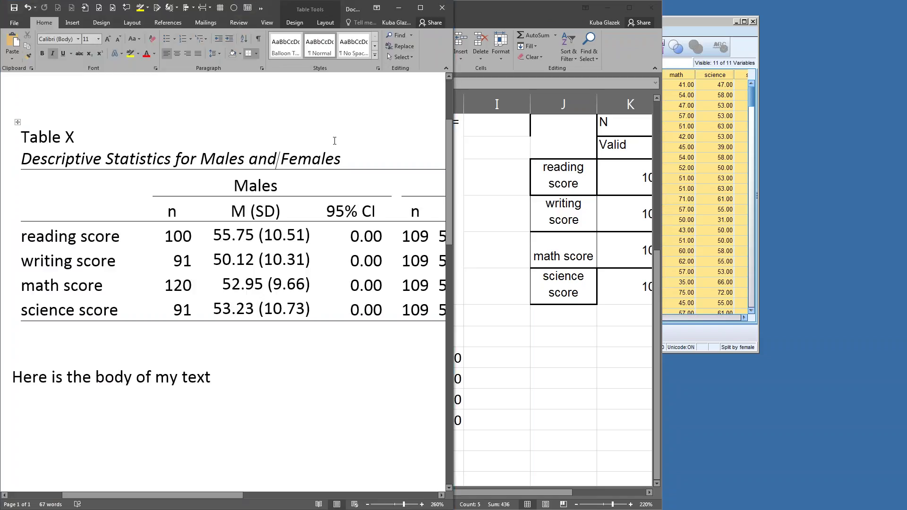
{"action": "left_click_drag", "start_coordinate": [451, 182], "coordinate": [662, 203]}
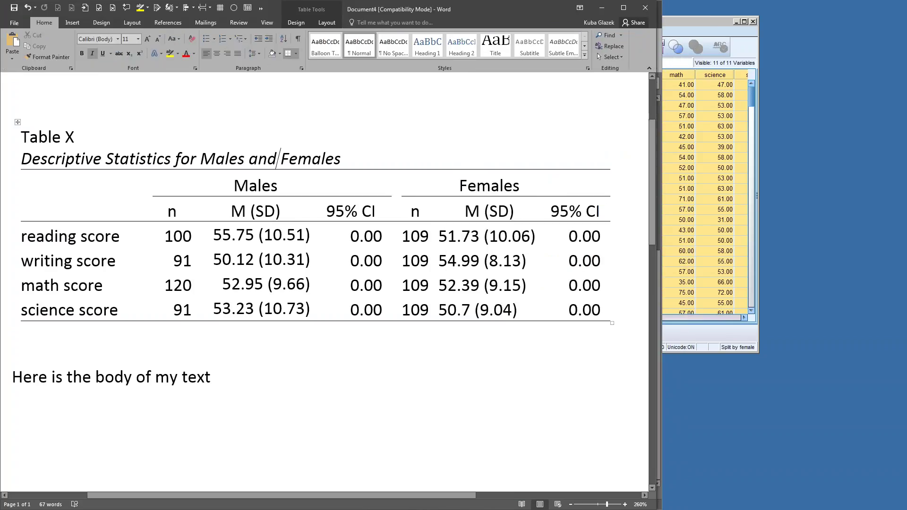
{"action": "key", "text": "alt+Tab"}
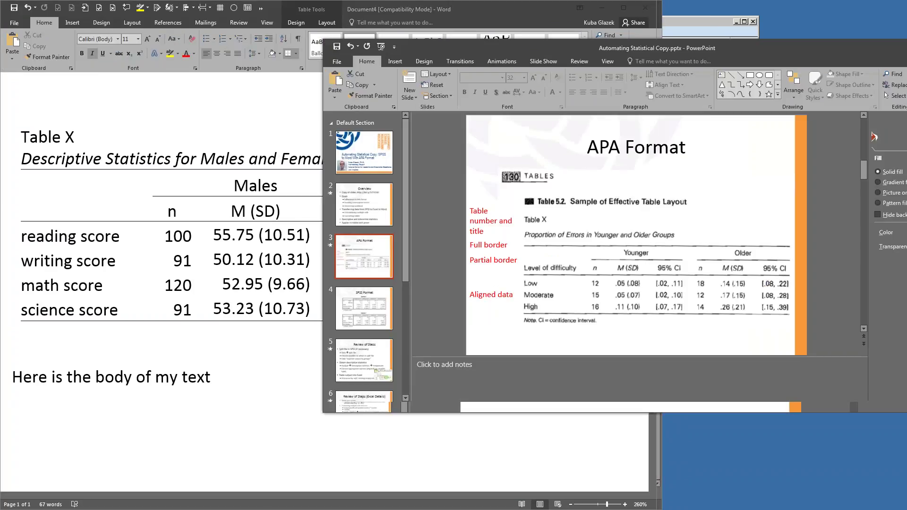
{"action": "left_click_drag", "start_coordinate": [520, 47], "coordinate": [622, 69]}
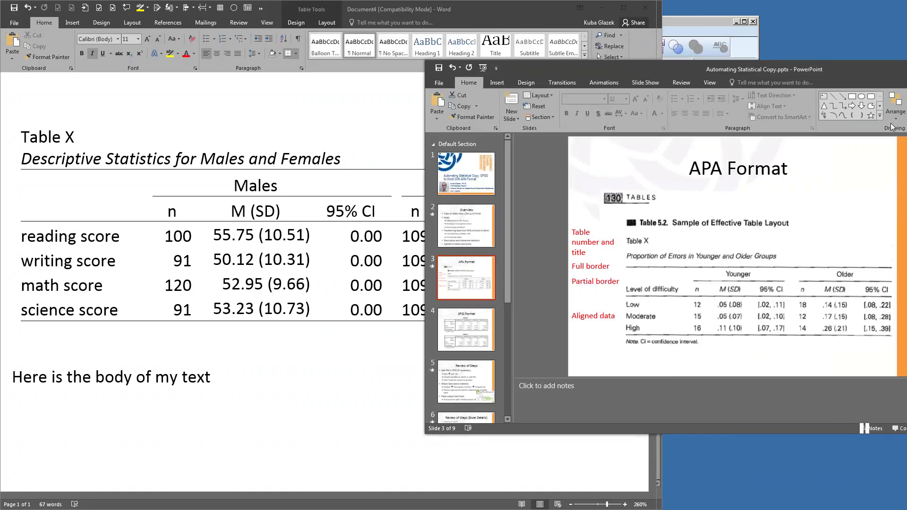
{"action": "left_click", "coordinate": [525, 14]}
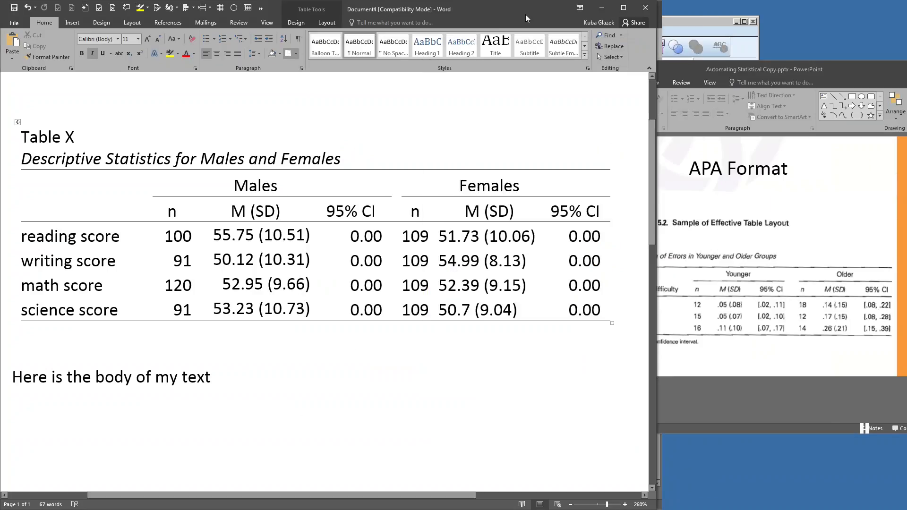
{"action": "left_click_drag", "start_coordinate": [525, 15], "coordinate": [483, 14]}
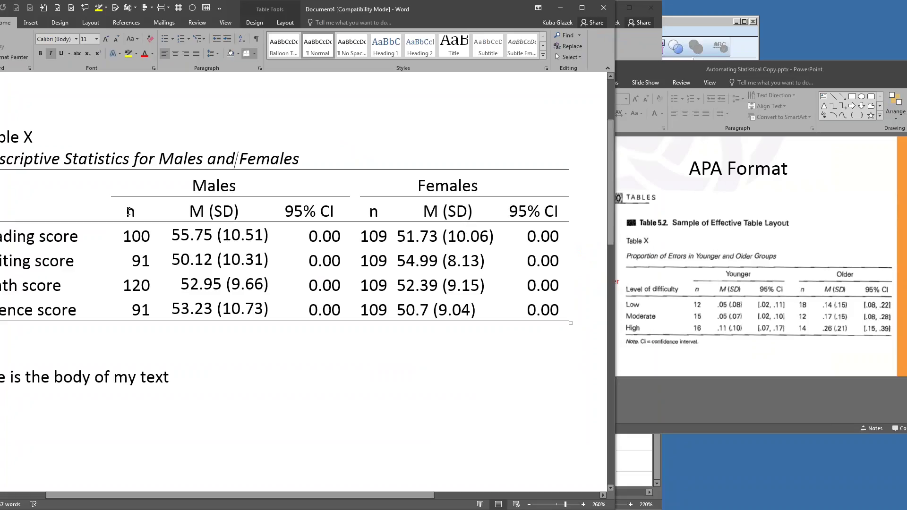
Italicize the n and M (SD) headings under Males
{"action": "left_click_drag", "start_coordinate": [227, 212], "coordinate": [129, 213]}
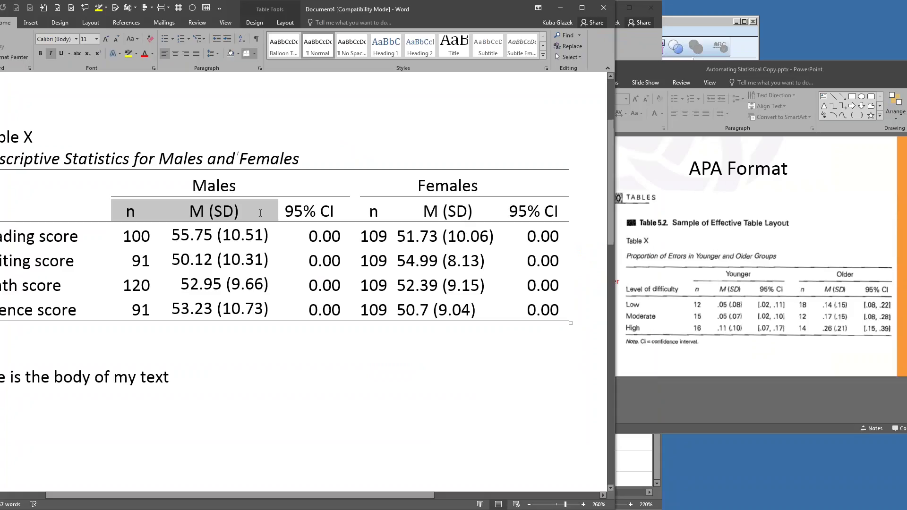
{"action": "left_click", "coordinate": [51, 54]}
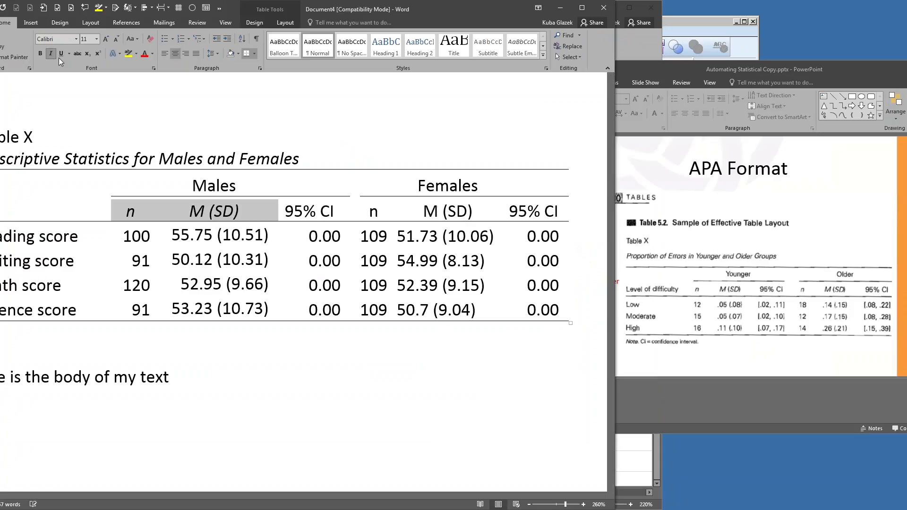
{"action": "left_click", "coordinate": [436, 263]}
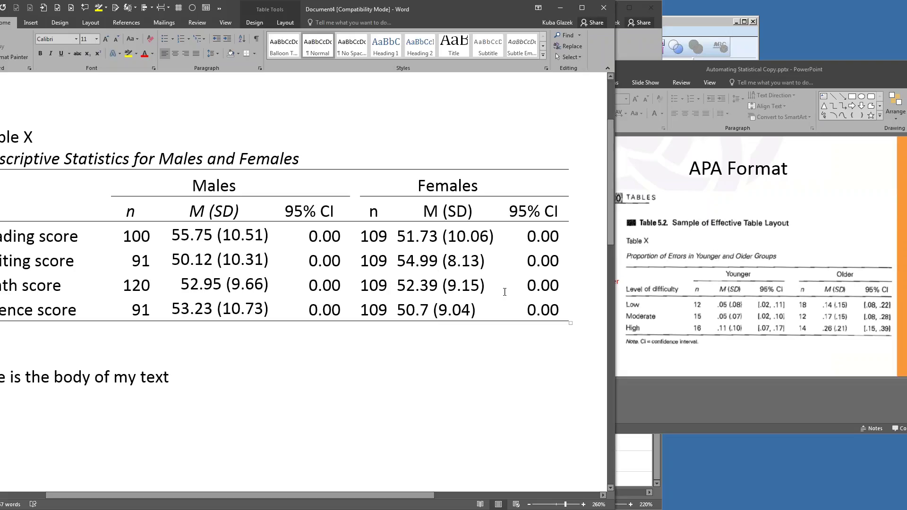
Switch to the Excel workbook and enter the heading skew in the empty cell U10
{"action": "left_click_drag", "start_coordinate": [372, 10], "coordinate": [451, 13]}
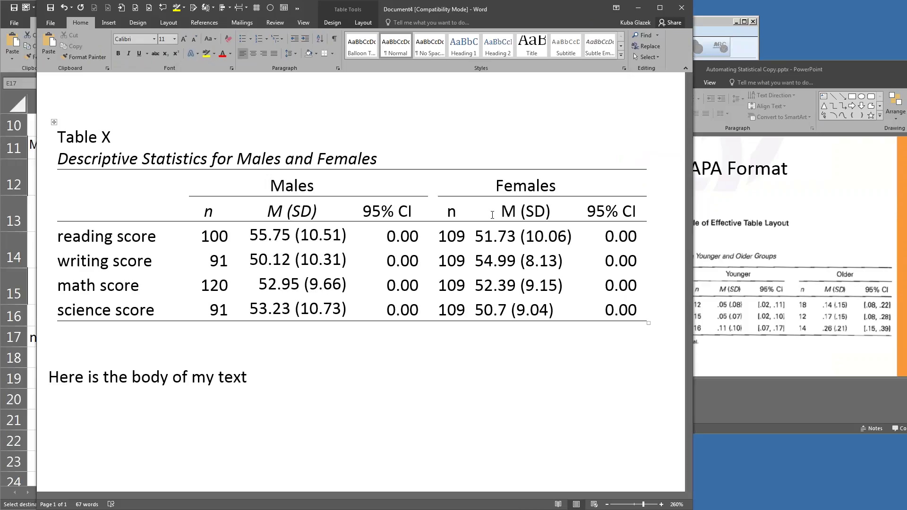
{"action": "left_click", "coordinate": [638, 10]}
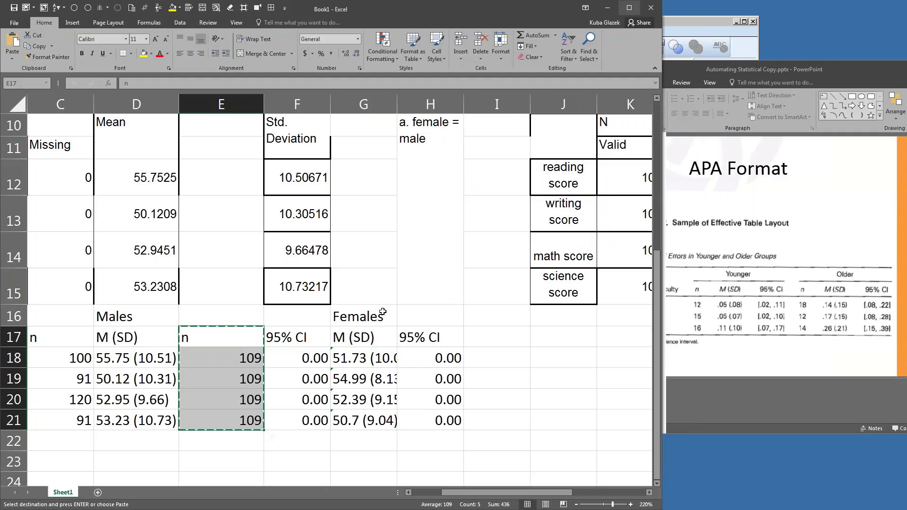
{"action": "scroll", "coordinate": [402, 297], "scroll_direction": "up", "scroll_amount": 3}
{"action": "scroll", "coordinate": [394, 283], "scroll_direction": "down", "scroll_amount": 1}
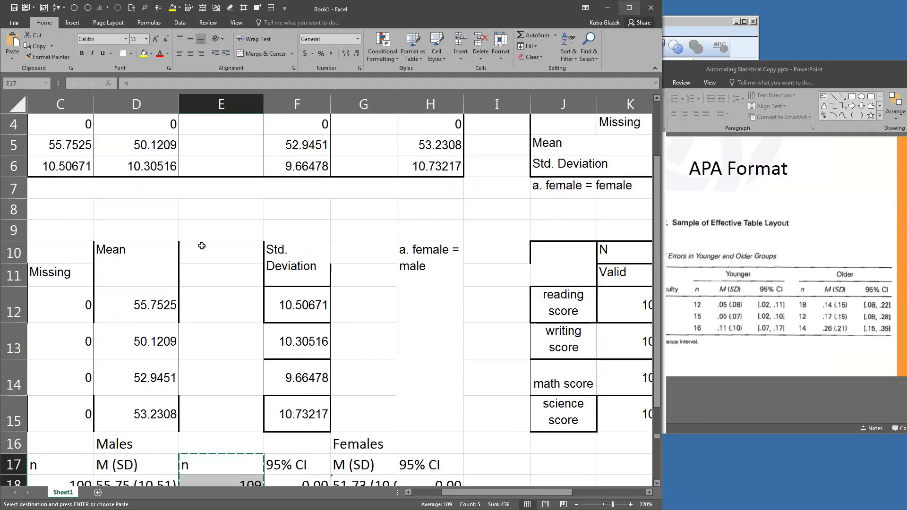
{"action": "left_click", "coordinate": [648, 494]}
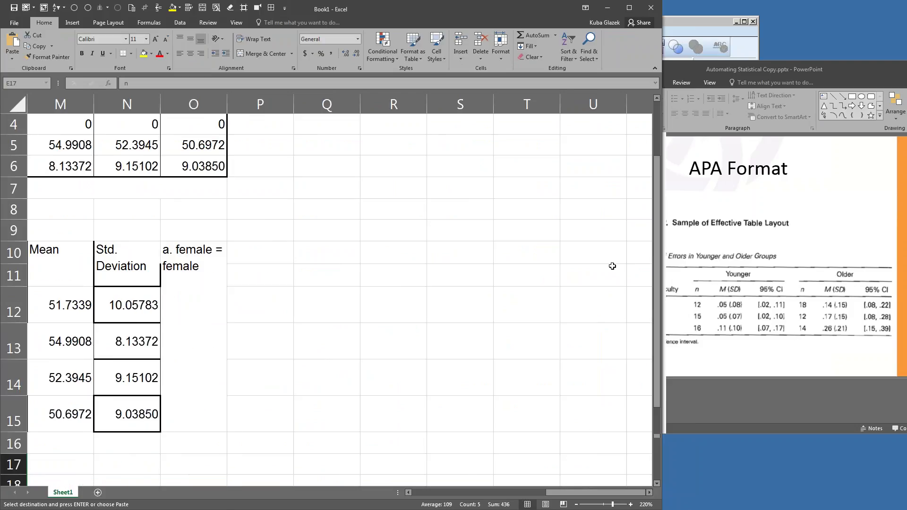
{"action": "left_click", "coordinate": [612, 265]}
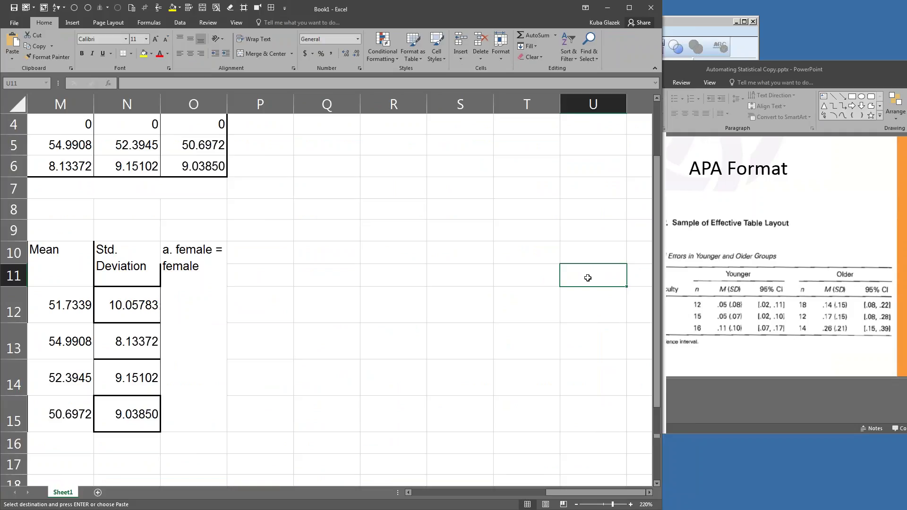
{"action": "key", "text": "Up"}
{"action": "type", "text": "skew"}
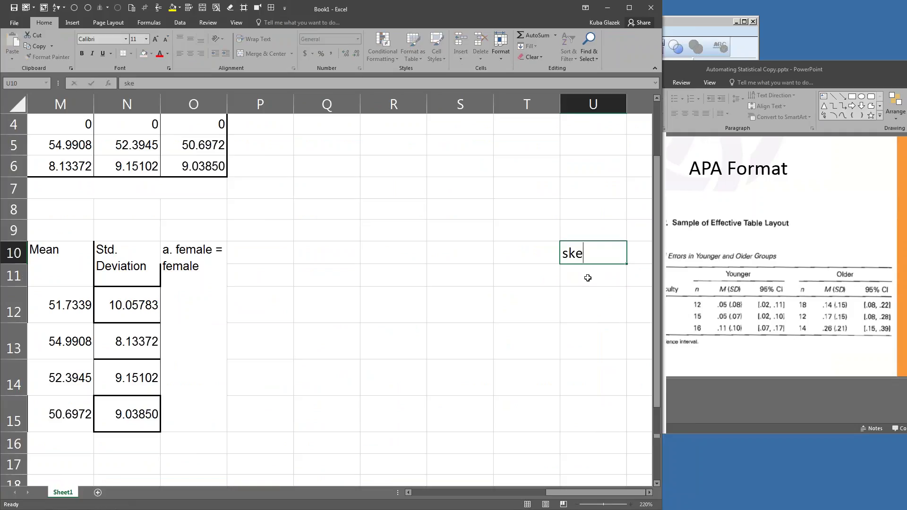
{"action": "key", "text": "Return"}
Enter the skew values -1.01, 1.2, 0.3 and 5.6 in cells U11 through U14
{"action": "type", "text": "-1.01"}
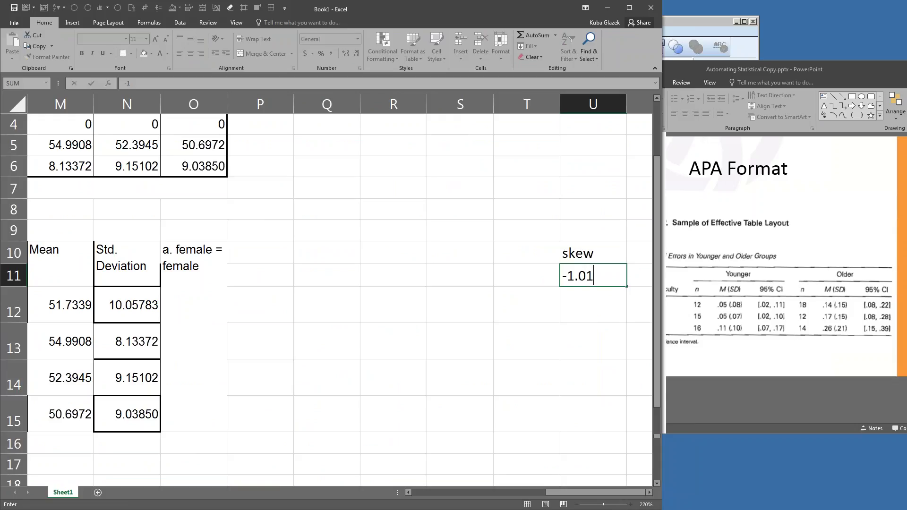
{"action": "key", "text": "Return"}
{"action": "type", "text": "1.2"}
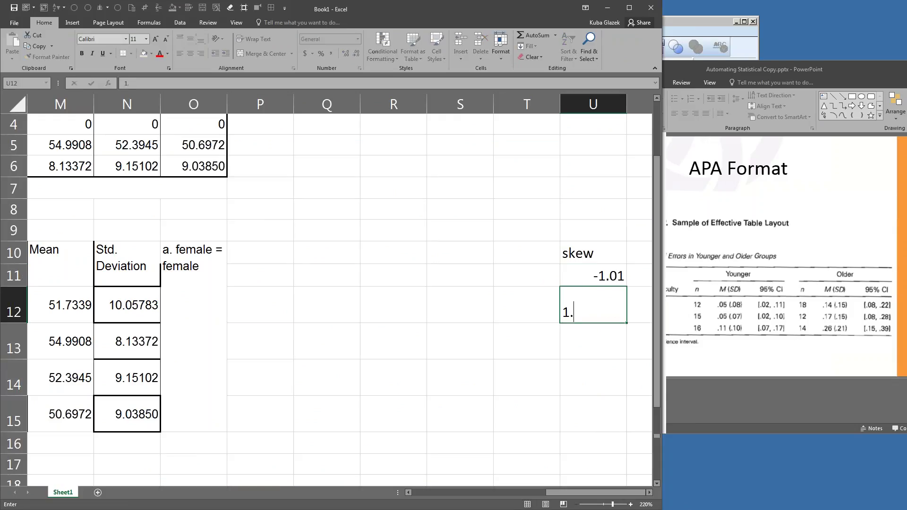
{"action": "key", "text": "Return"}
{"action": "type", "text": "0.3"}
{"action": "key", "text": "Return"}
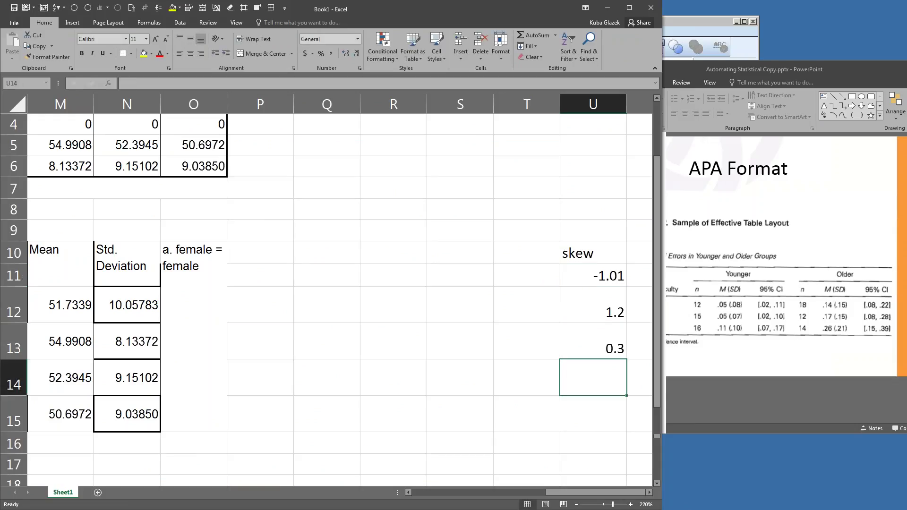
{"action": "type", "text": "5.6"}
{"action": "key", "text": "Return"}
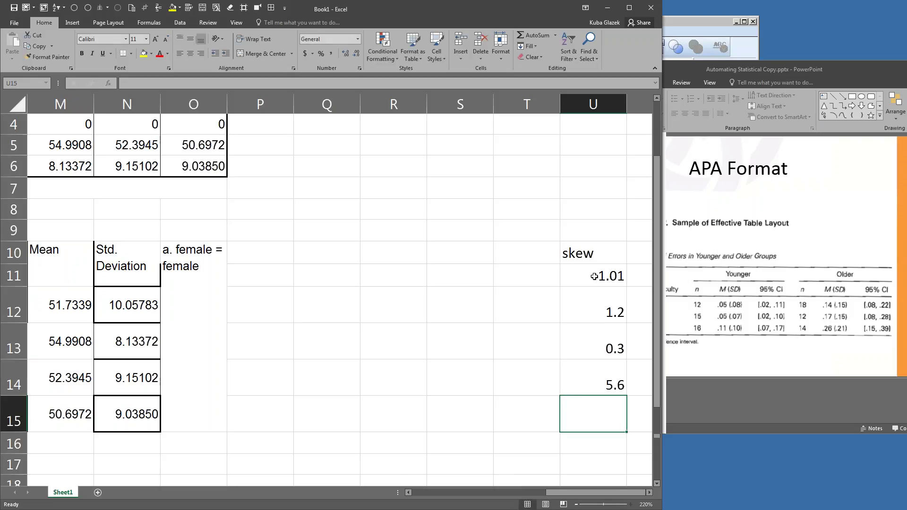
Insert blank cells at F16:F21, shifting the existing cells right, and enter the heading Skew in F17
{"action": "left_click_drag", "start_coordinate": [615, 498], "coordinate": [481, 497]}
{"action": "scroll", "coordinate": [374, 332], "scroll_direction": "down", "scroll_amount": 2}
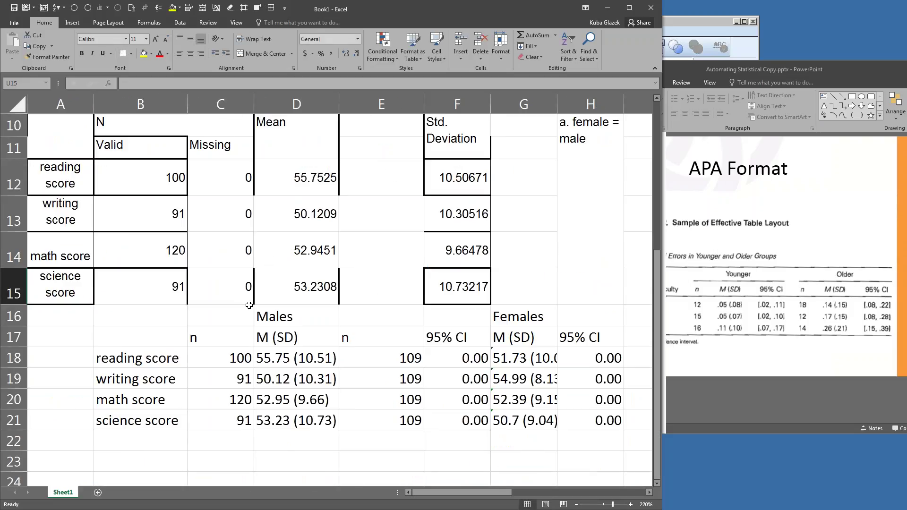
{"action": "left_click_drag", "start_coordinate": [442, 313], "coordinate": [449, 415]}
{"action": "right_click", "coordinate": [451, 331]}
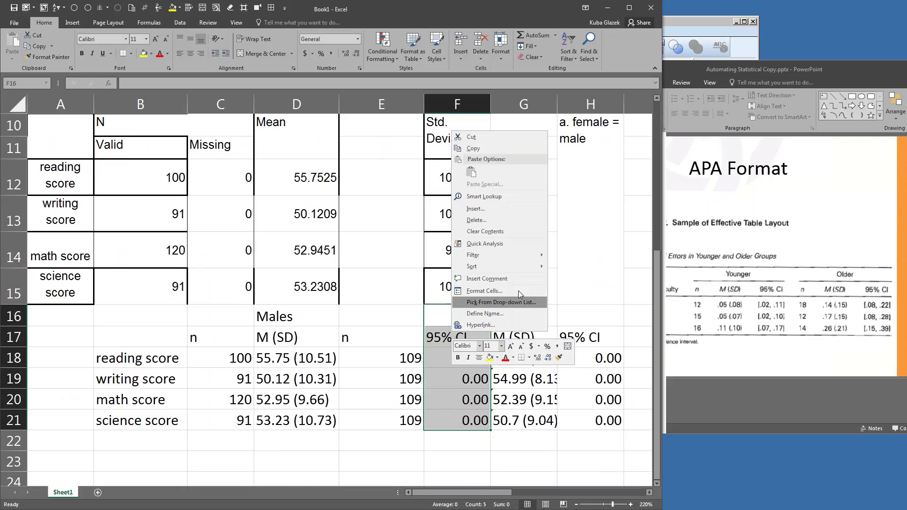
{"action": "left_click", "coordinate": [495, 210]}
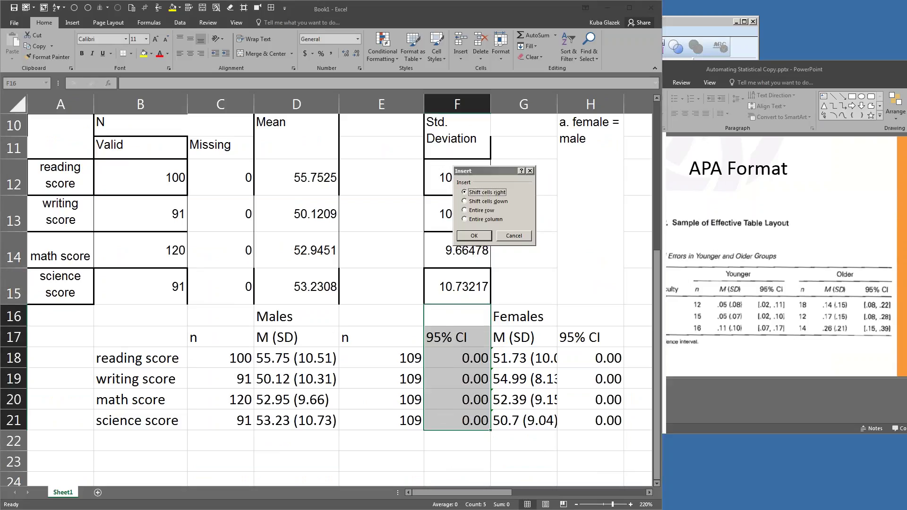
{"action": "left_click", "coordinate": [478, 237]}
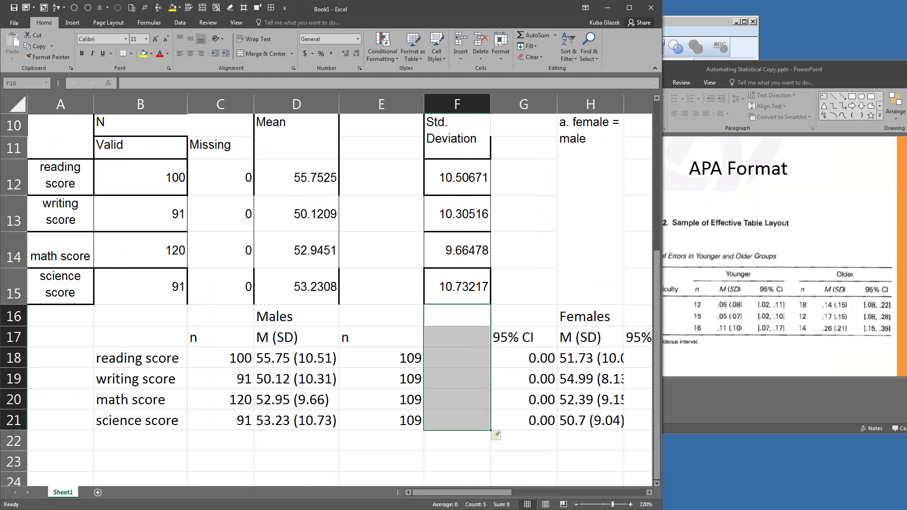
{"action": "left_click", "coordinate": [454, 337]}
{"action": "type", "text": "Skew"}
{"action": "key", "text": "Return"}
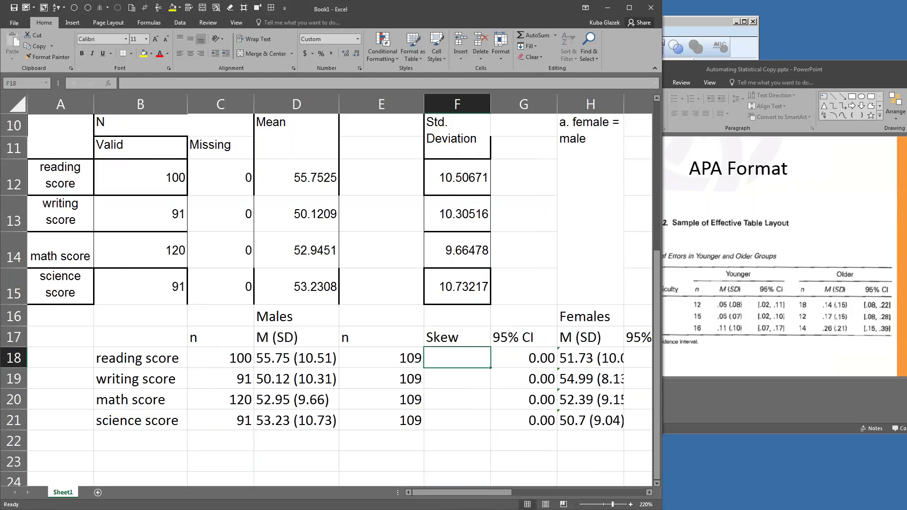
Link the reading score's Skew cell F18 to the skew value in U11
{"action": "type", "text": "="}
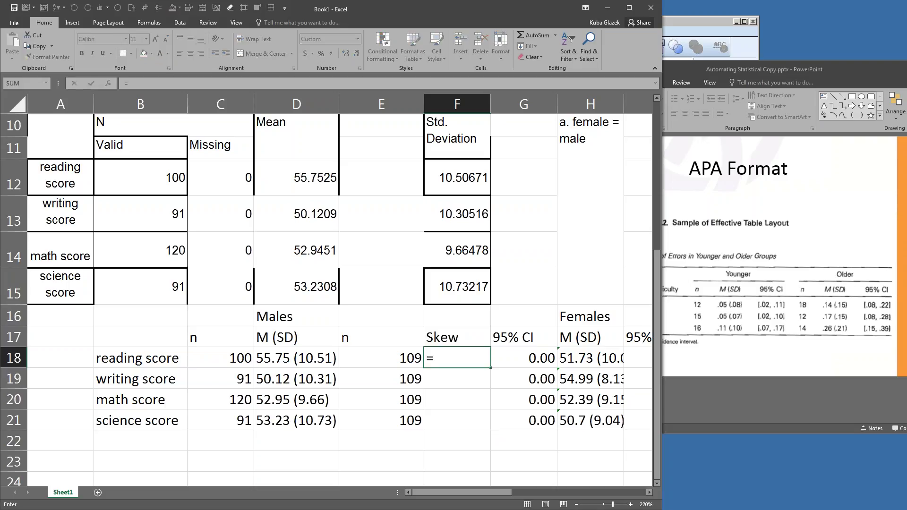
{"action": "left_click_drag", "start_coordinate": [463, 494], "coordinate": [537, 492]}
{"action": "scroll", "coordinate": [597, 217], "scroll_direction": "up", "scroll_amount": 1}
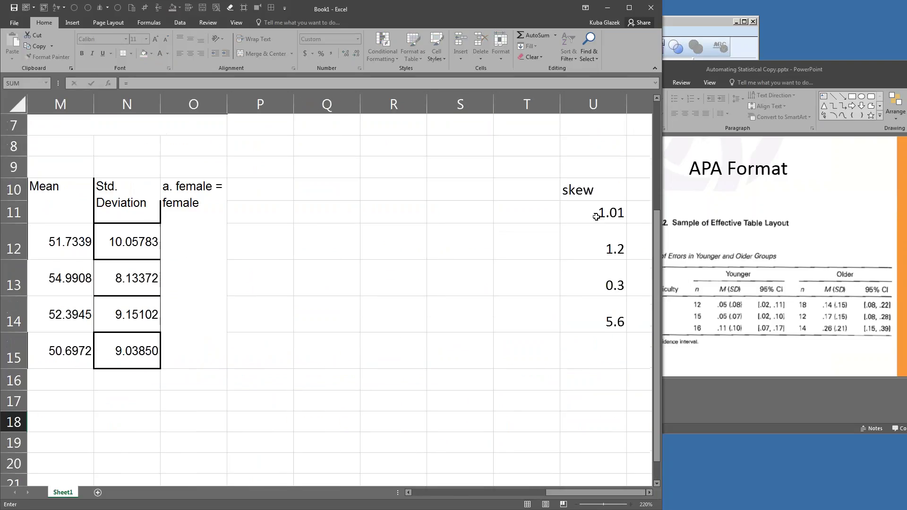
{"action": "left_click", "coordinate": [597, 217]}
{"action": "key", "text": "Return"}
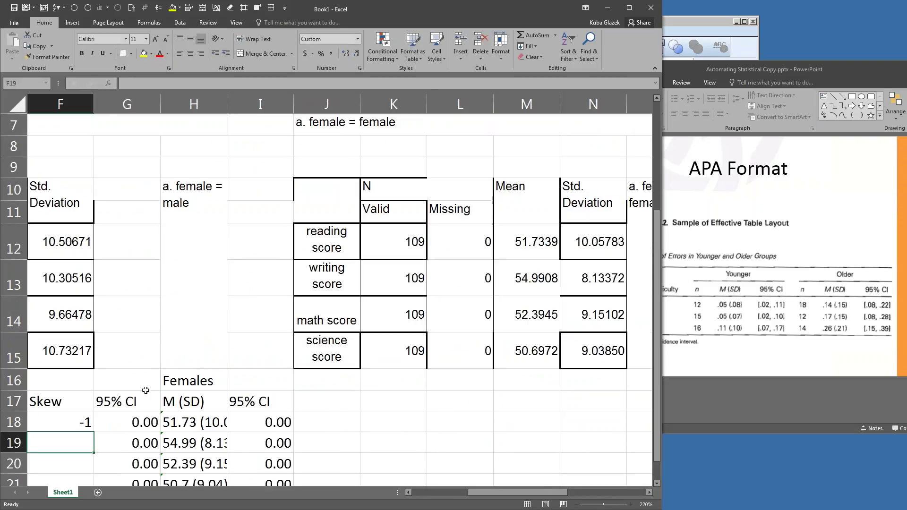
{"action": "scroll", "coordinate": [331, 284], "scroll_direction": "down", "scroll_amount": 1}
{"action": "left_click_drag", "start_coordinate": [501, 496], "coordinate": [468, 496]}
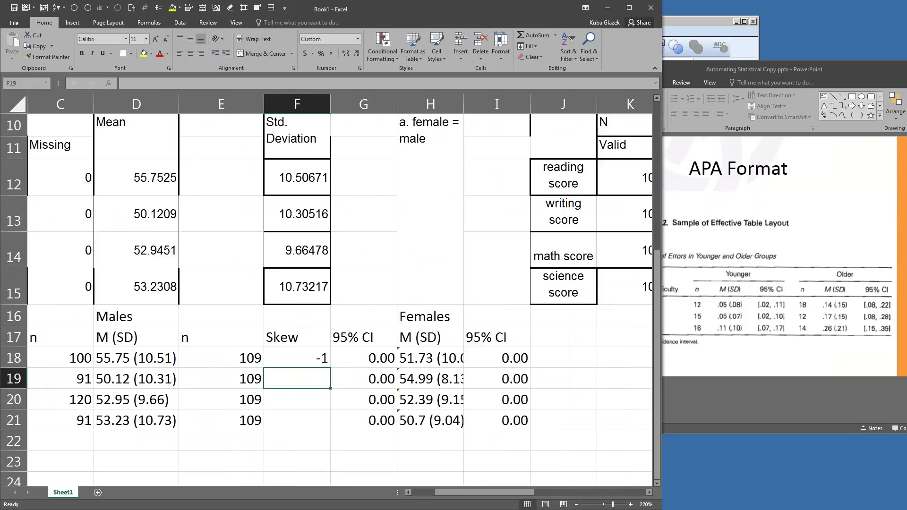
{"action": "left_click", "coordinate": [325, 362]}
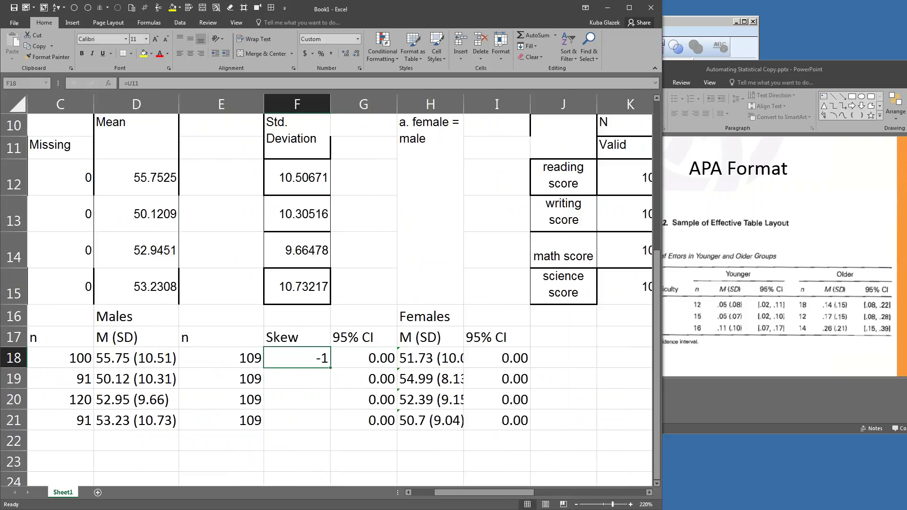
Fill the Skew formula from F18 down through F21 and show the skew values with two decimal places
{"action": "left_click_drag", "start_coordinate": [330, 368], "coordinate": [327, 428]}
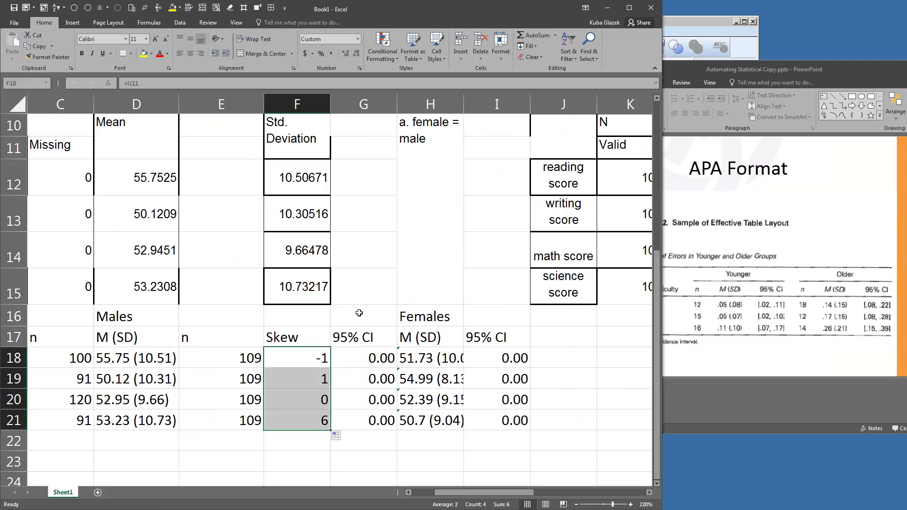
{"action": "left_click", "coordinate": [347, 53]}
{"action": "left_click", "coordinate": [347, 53]}
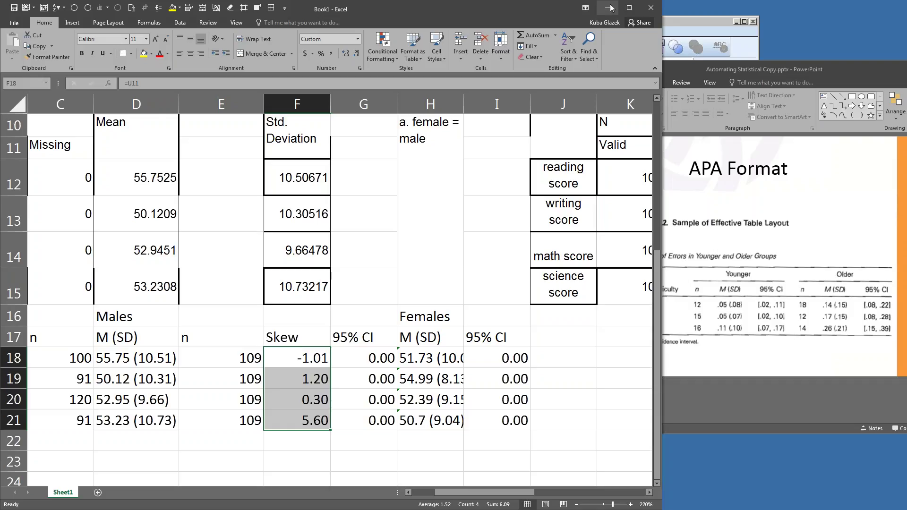
Switch to the PowerPoint slide show and review the slides from APA Format through Review of Steps (Word Details)
{"action": "left_click", "coordinate": [798, 73]}
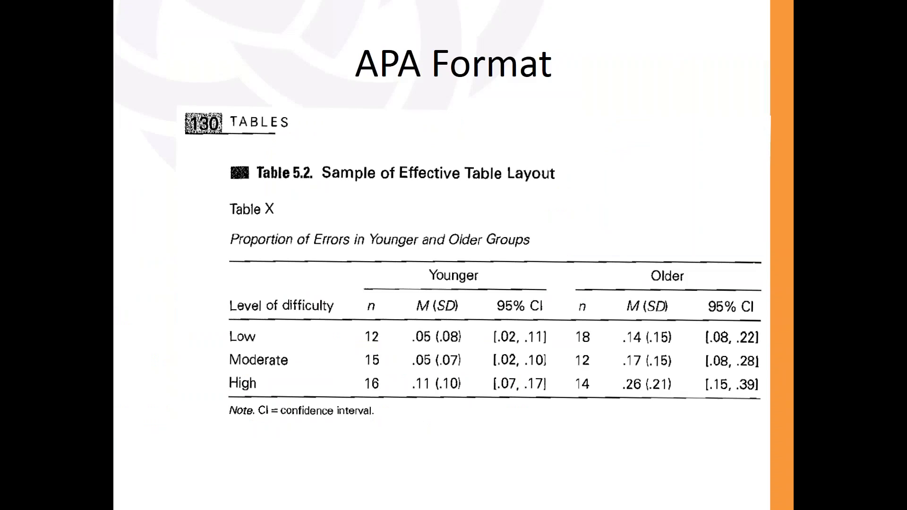
{"action": "key", "text": "space"}
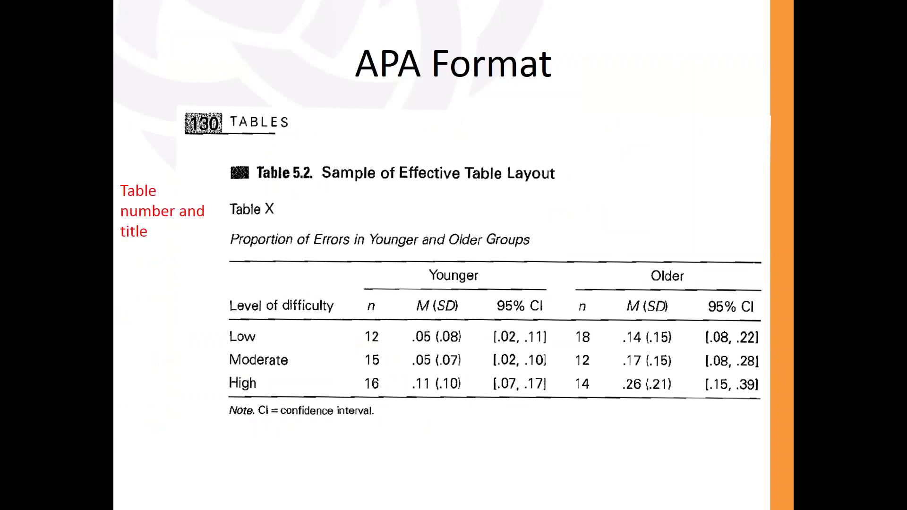
{"action": "key", "text": "space"}
{"action": "key", "text": "space"}
{"action": "key", "text": "space"}
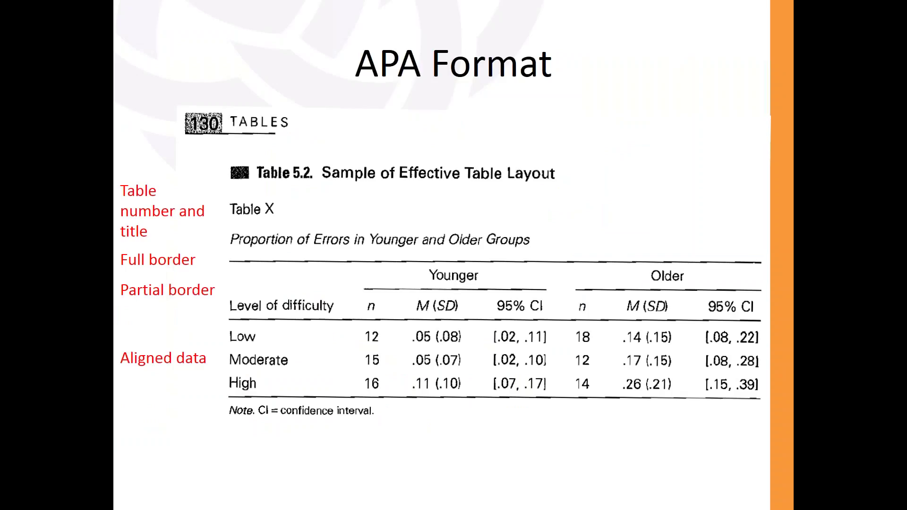
{"action": "key", "text": "space"}
{"action": "key", "text": "space"}
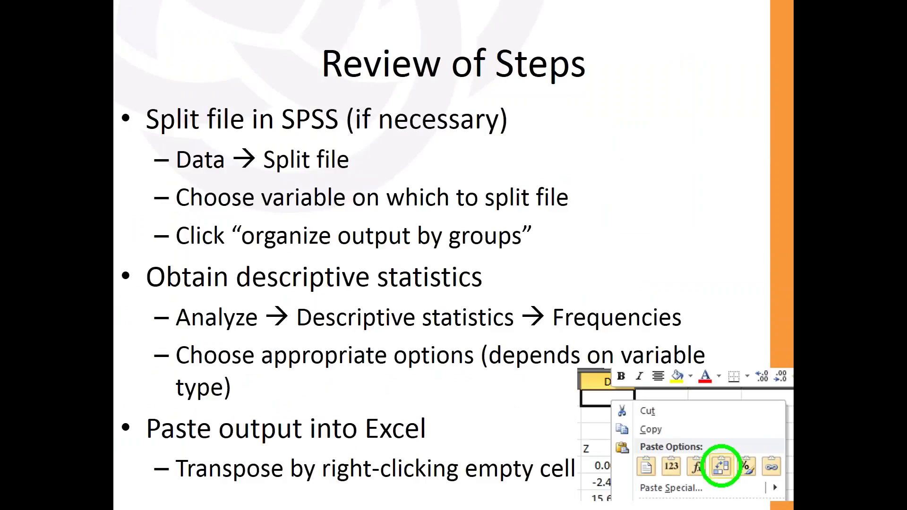
{"action": "key", "text": "space"}
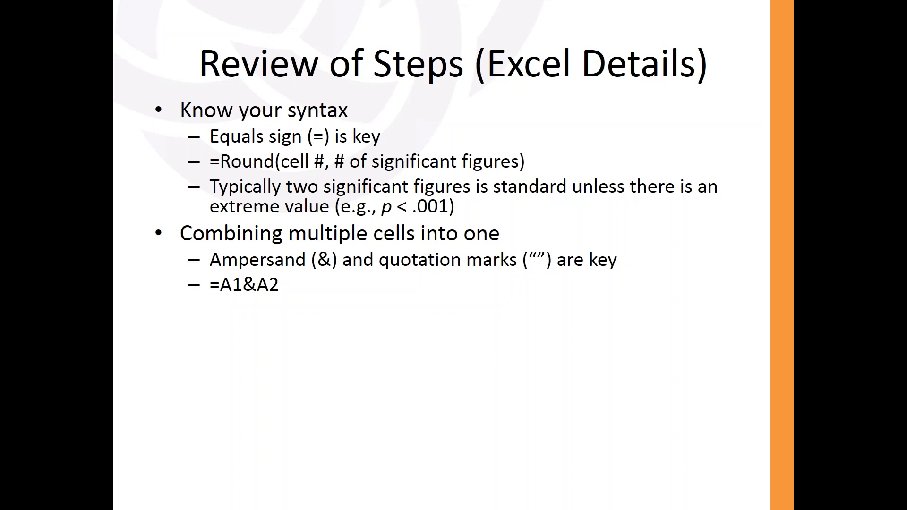
{"action": "key", "text": "space"}
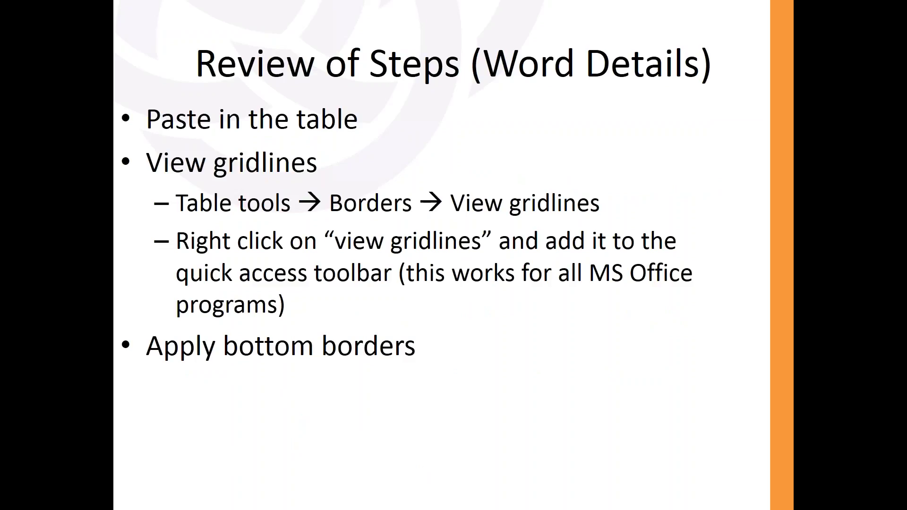
{"action": "key", "text": "space"}
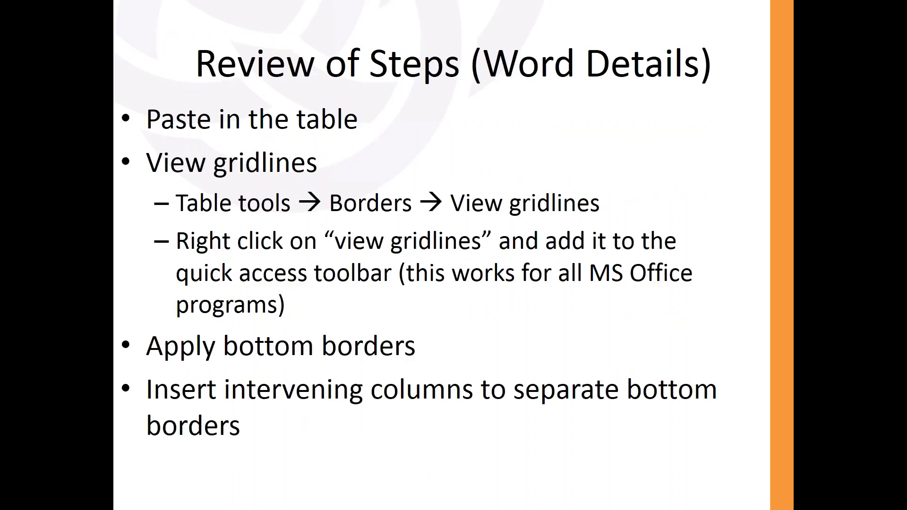
{"action": "key", "text": "space"}
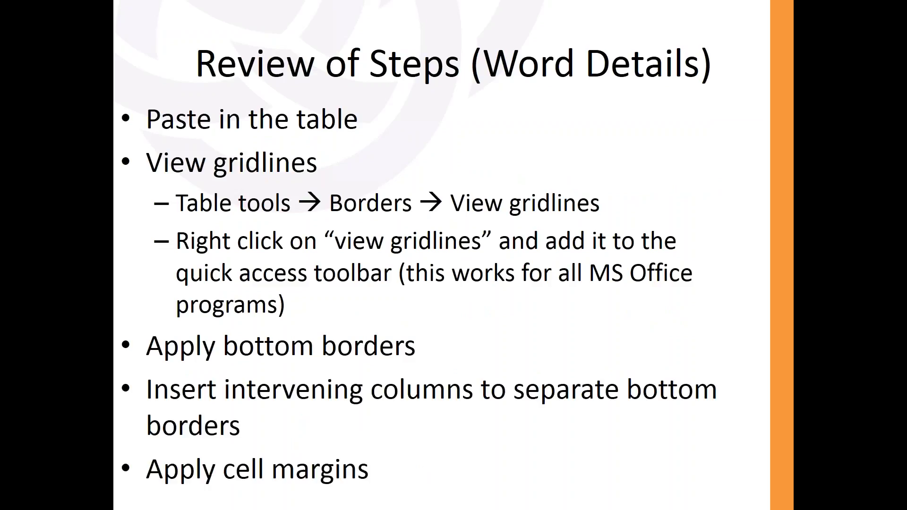
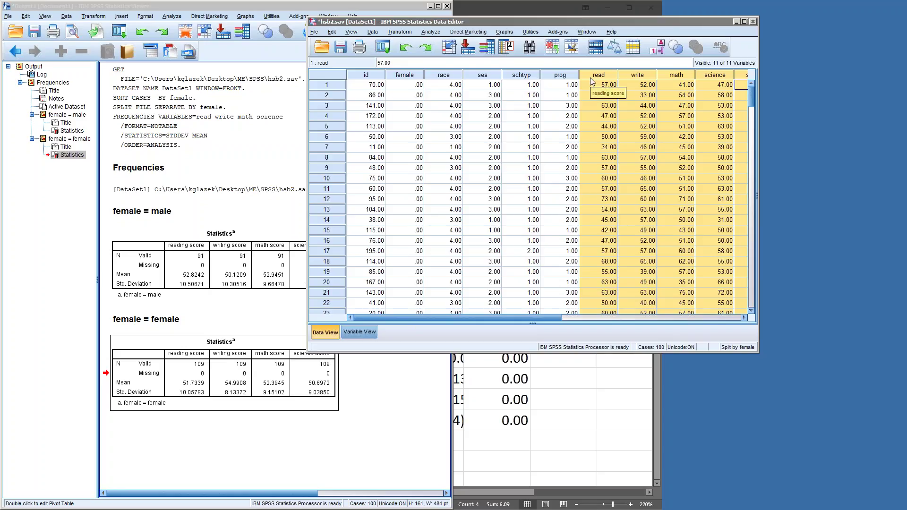
Switch to the SPSS output and start an Independent-Samples T Test with the reading, writing, math and science scores as test variables
{"action": "left_click", "coordinate": [210, 297]}
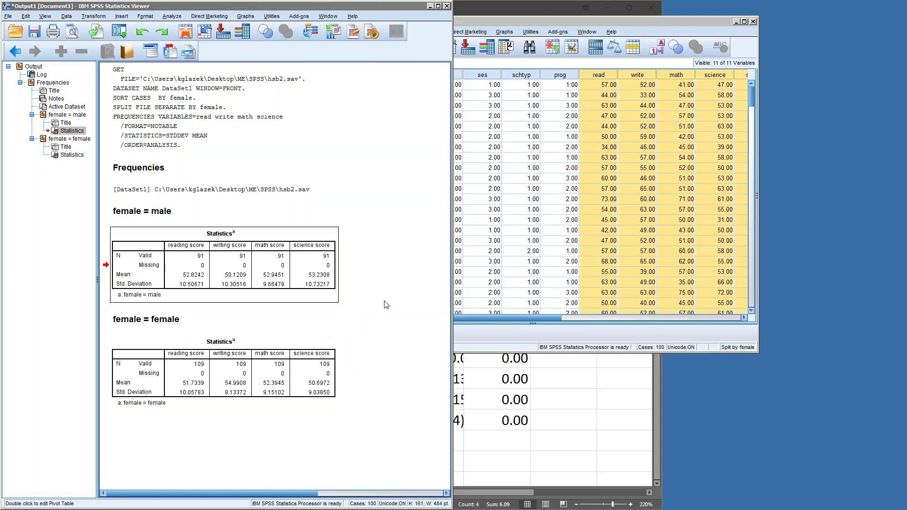
{"action": "left_click", "coordinate": [371, 216]}
{"action": "left_click", "coordinate": [389, 249]}
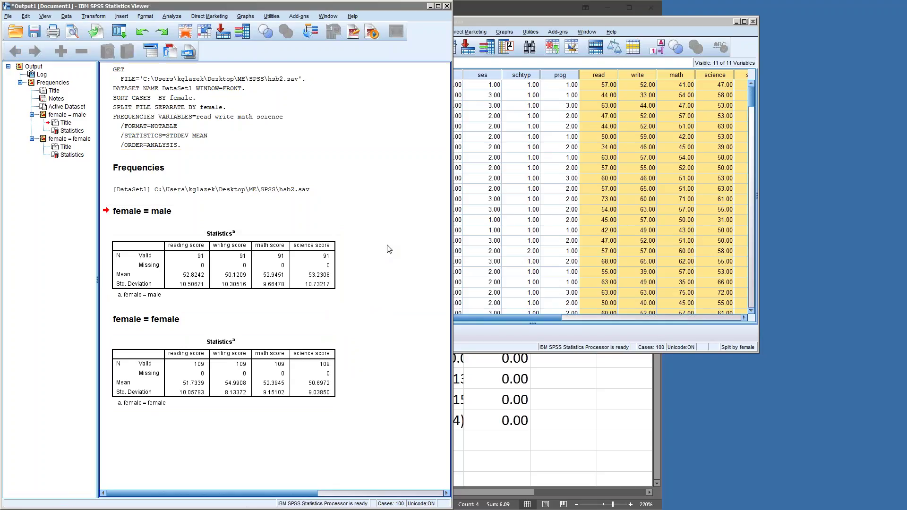
{"action": "left_click", "coordinate": [171, 17]}
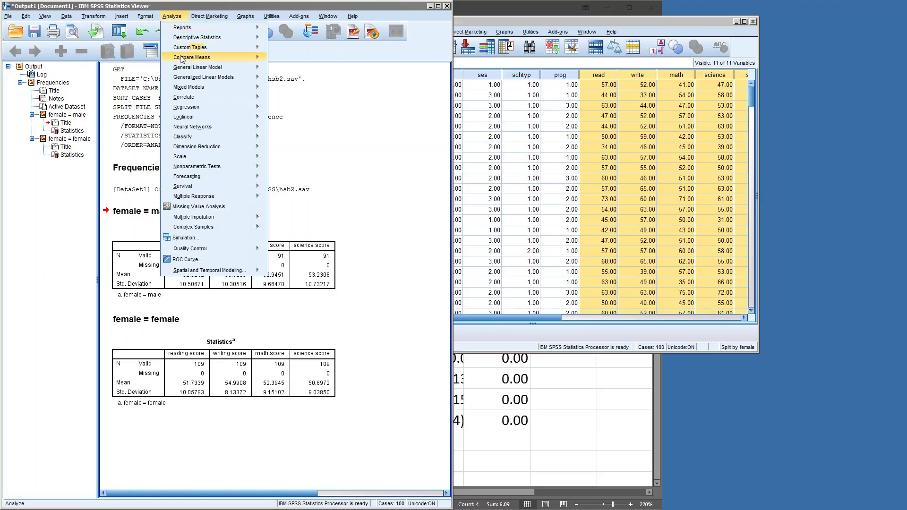
{"action": "mouse_move", "coordinate": [181, 58]}
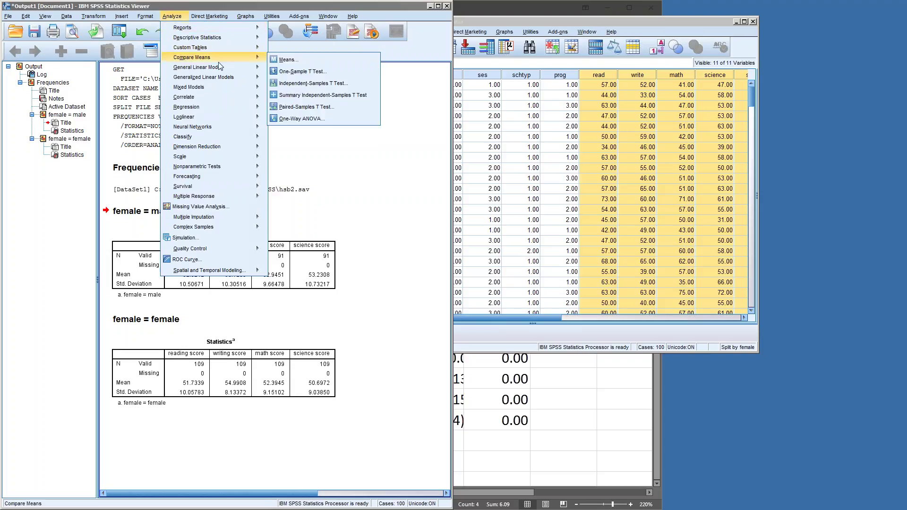
{"action": "left_click", "coordinate": [320, 86]}
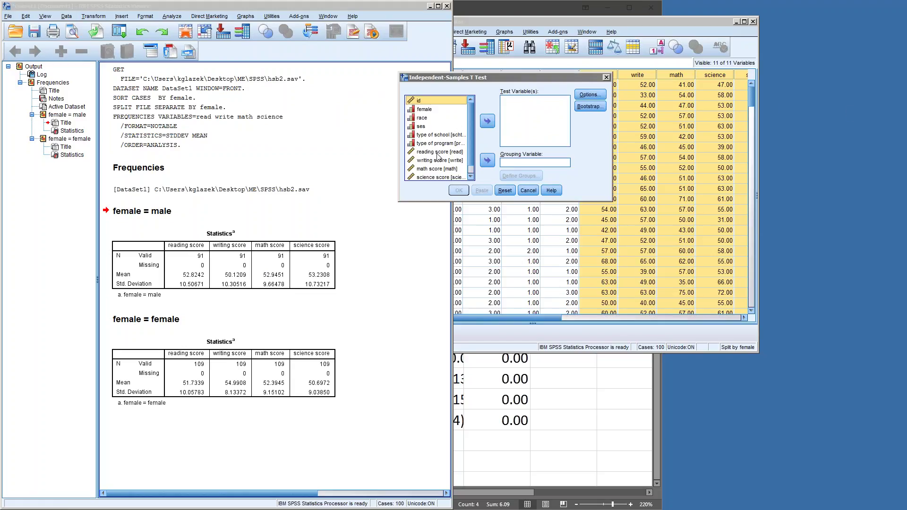
{"action": "left_click_drag", "start_coordinate": [438, 152], "coordinate": [440, 178]}
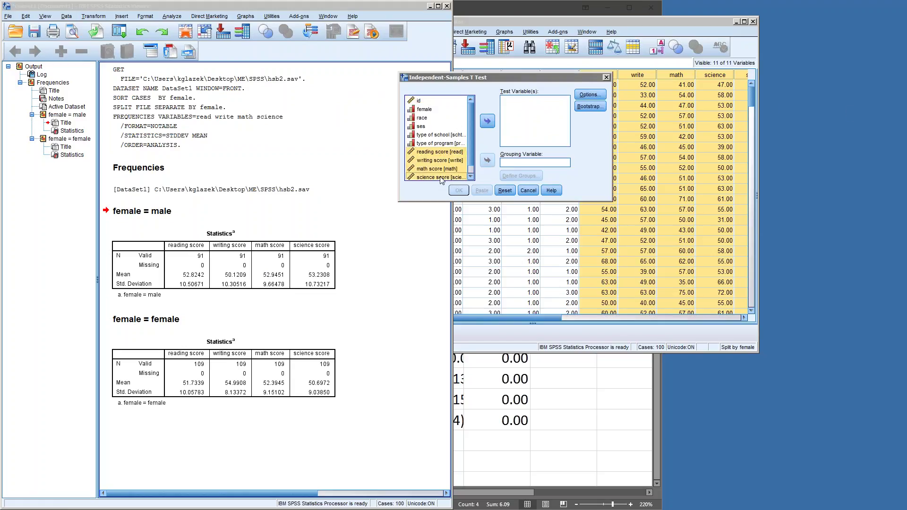
{"action": "left_click", "coordinate": [489, 122]}
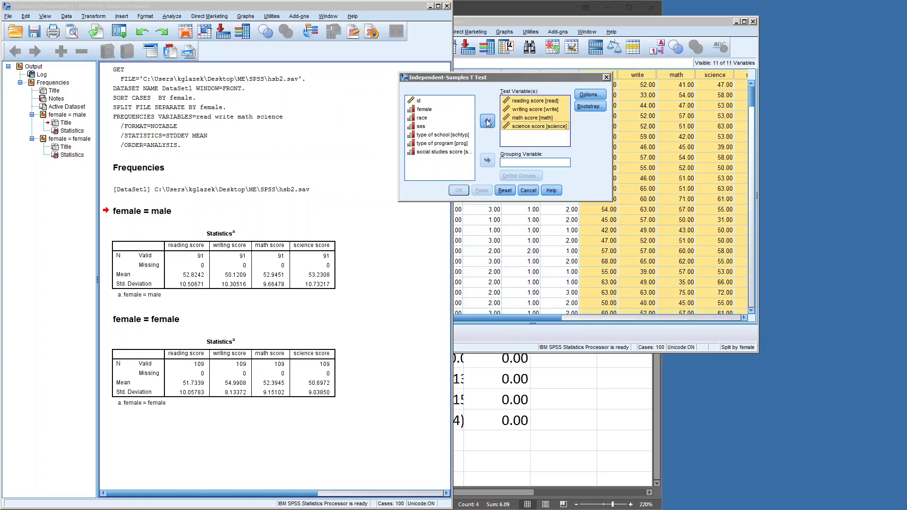
Set female as the grouping variable with group values 0 and 1, and run the t test
{"action": "left_click", "coordinate": [424, 109]}
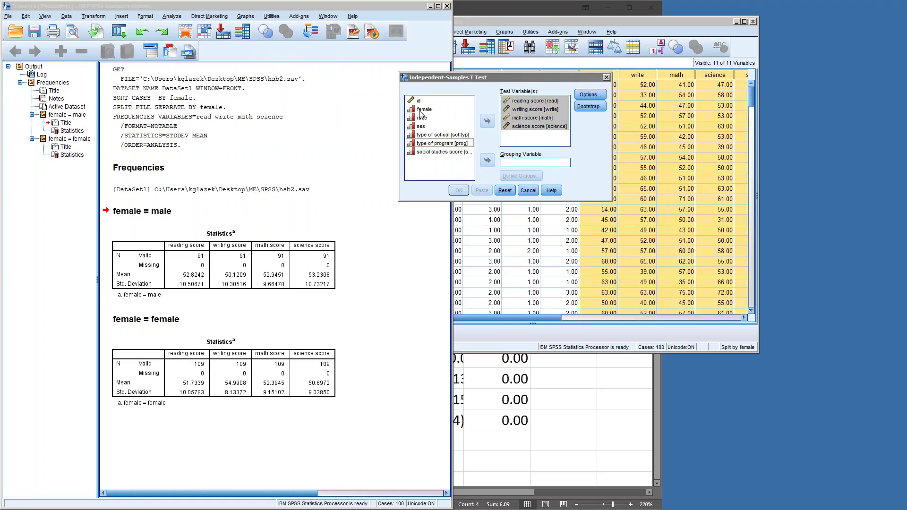
{"action": "left_click", "coordinate": [492, 163]}
{"action": "left_click", "coordinate": [519, 176]}
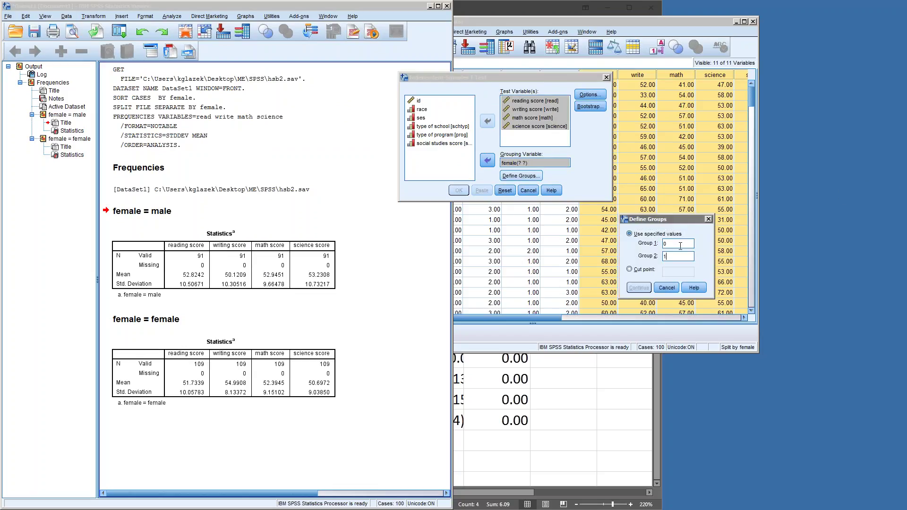
{"action": "left_click", "coordinate": [639, 288]}
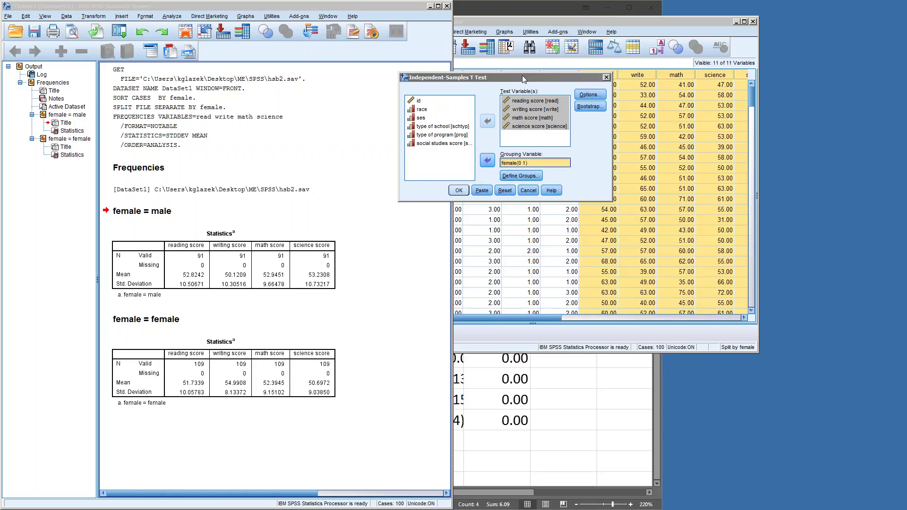
{"action": "left_click_drag", "start_coordinate": [523, 79], "coordinate": [443, 63]}
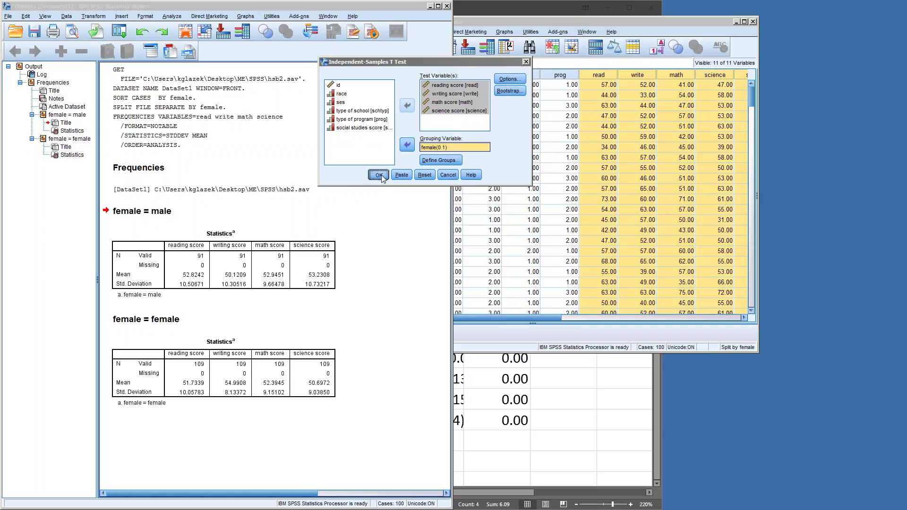
{"action": "left_click", "coordinate": [379, 176]}
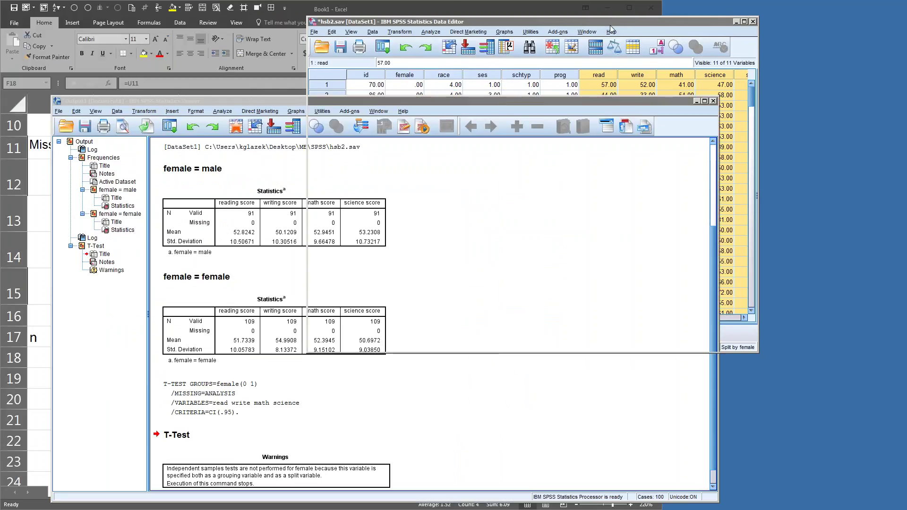
Check the value labels of the female variable in the Data Editor without changing them, and return to the data
{"action": "left_click_drag", "start_coordinate": [610, 24], "coordinate": [682, 22]}
{"action": "left_click", "coordinate": [427, 331]}
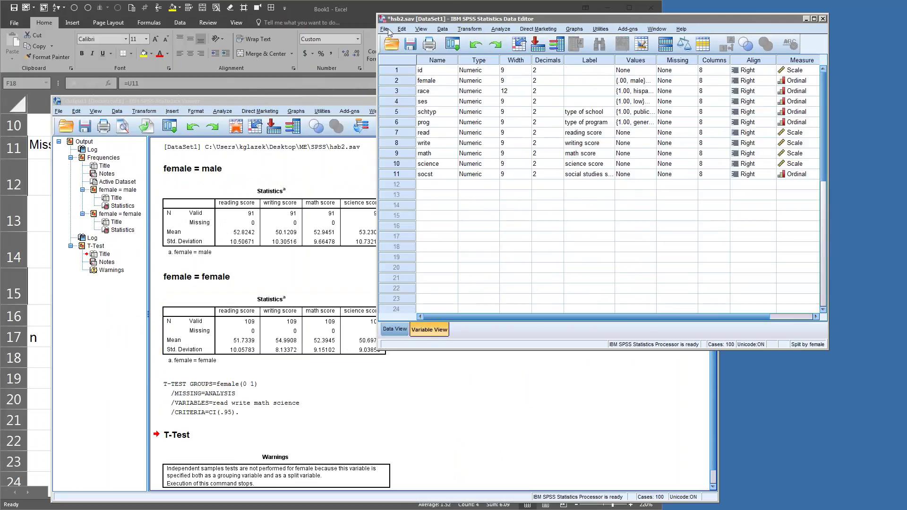
{"action": "left_click", "coordinate": [650, 82]}
{"action": "left_click", "coordinate": [650, 81]}
{"action": "left_click", "coordinate": [550, 173]}
{"action": "left_click", "coordinate": [558, 181]}
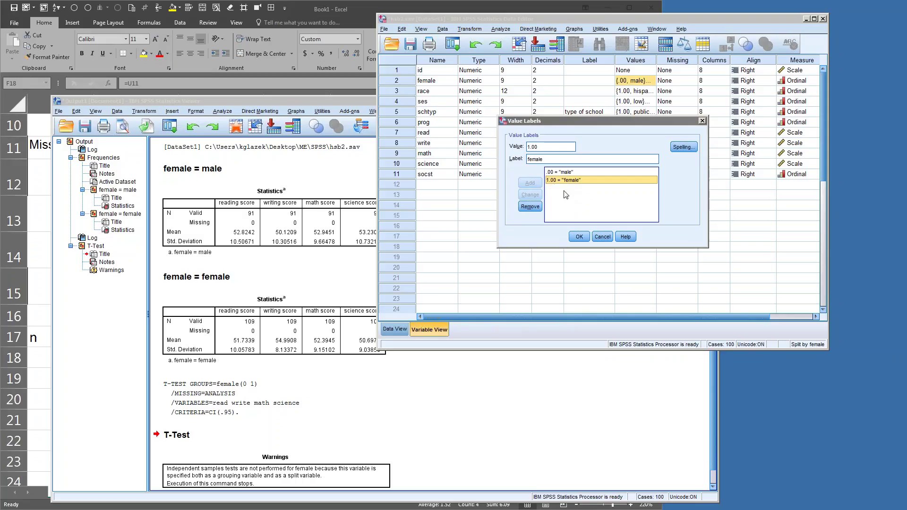
{"action": "left_click", "coordinate": [603, 237]}
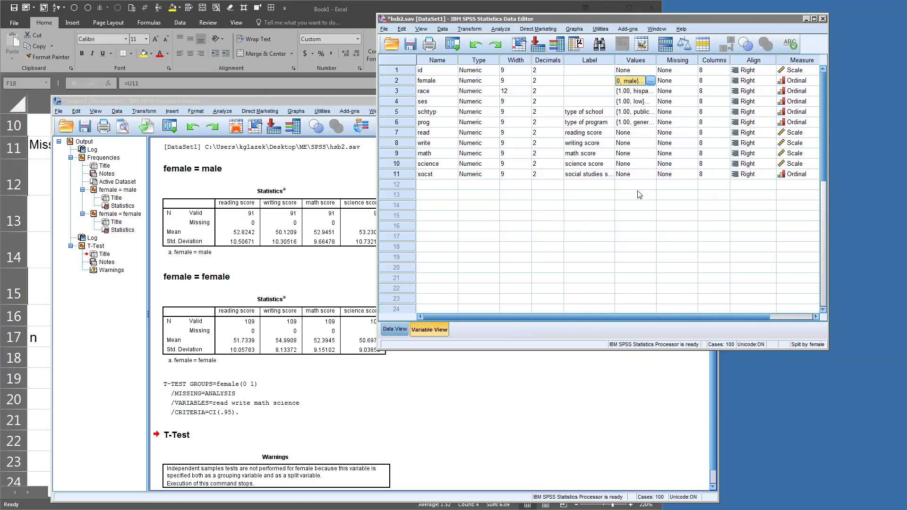
{"action": "left_click", "coordinate": [400, 332]}
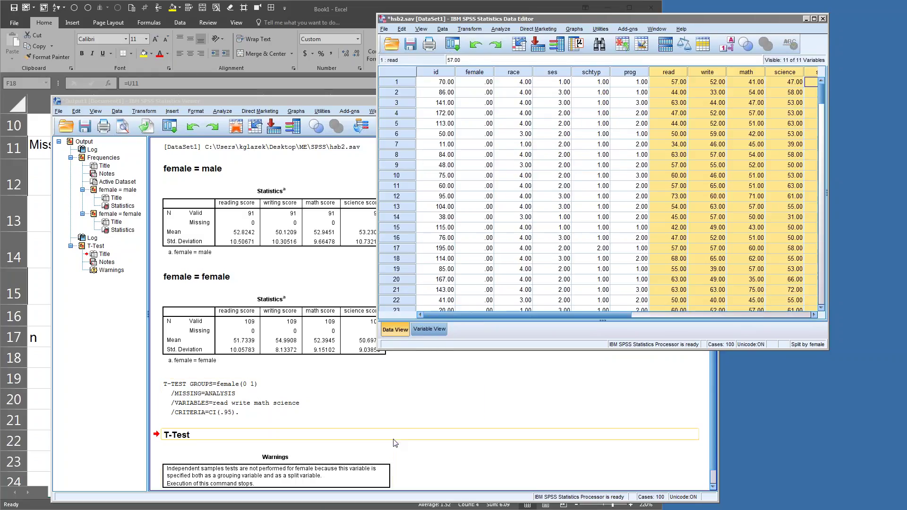
Turn off the file split by setting Split File to analyze all cases and not create groups
{"action": "left_click", "coordinate": [352, 471]}
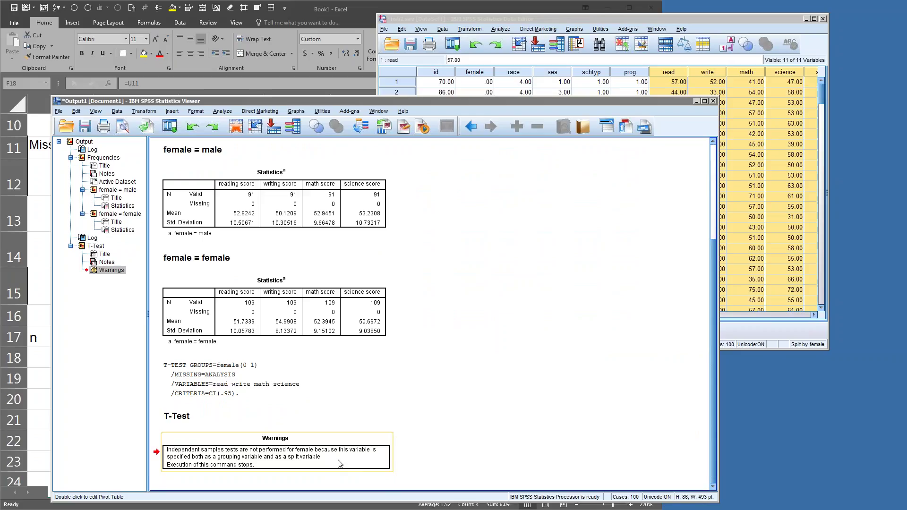
{"action": "left_click", "coordinate": [124, 115]}
{"action": "left_click", "coordinate": [133, 383]}
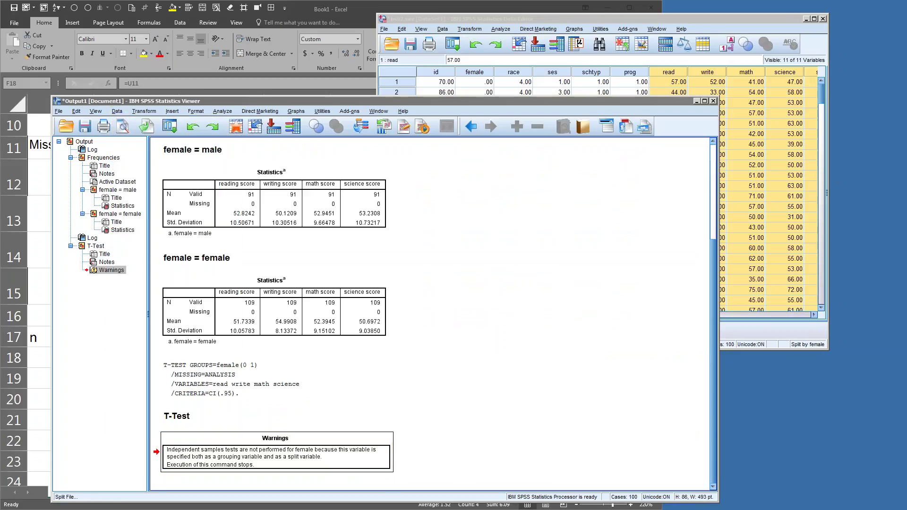
{"action": "left_click", "coordinate": [427, 141]}
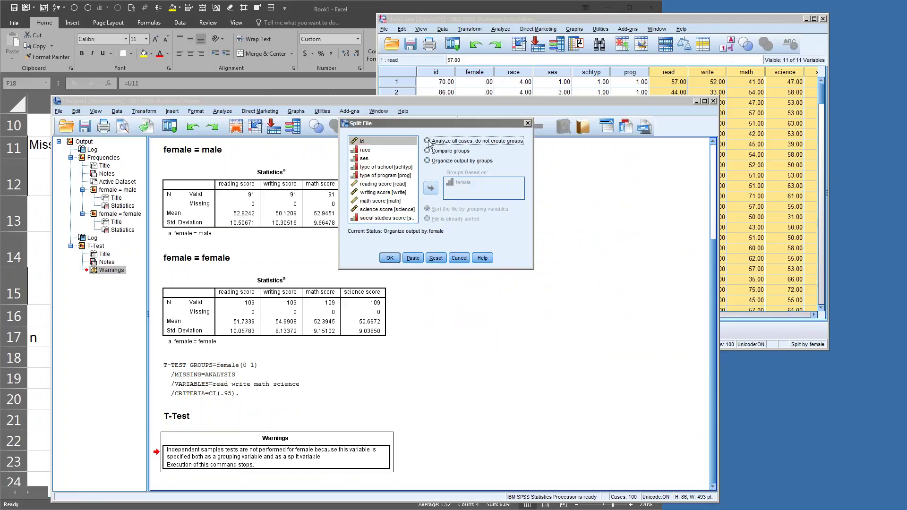
{"action": "left_click", "coordinate": [389, 259]}
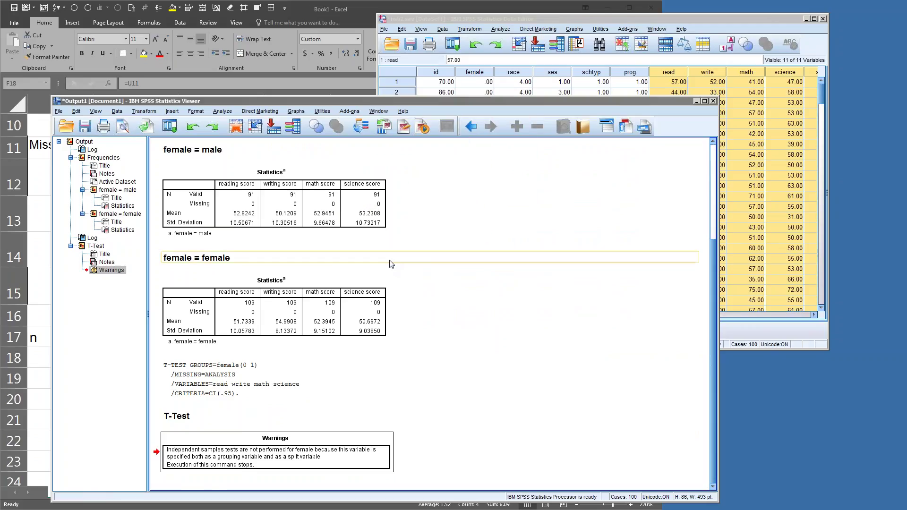
Rerun the Independent-Samples T Test on the four scores grouped by female and select the Independent Samples Test output table
{"action": "left_click", "coordinate": [221, 111]}
{"action": "mouse_move", "coordinate": [240, 136]}
{"action": "mouse_move", "coordinate": [246, 153]}
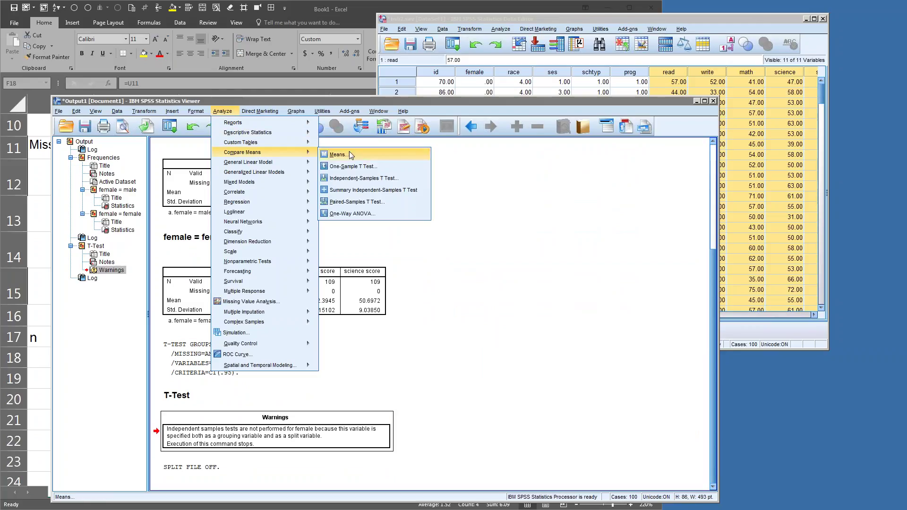
{"action": "left_click", "coordinate": [369, 179]}
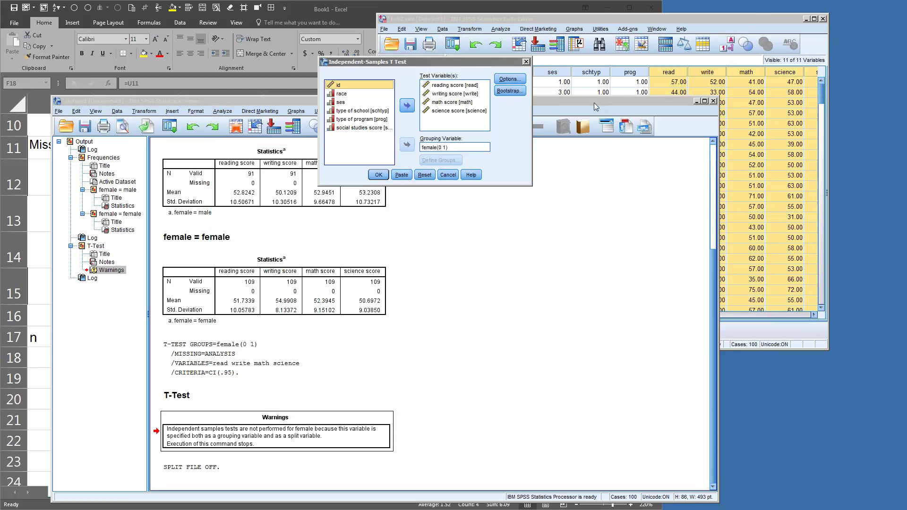
{"action": "left_click", "coordinate": [371, 176]}
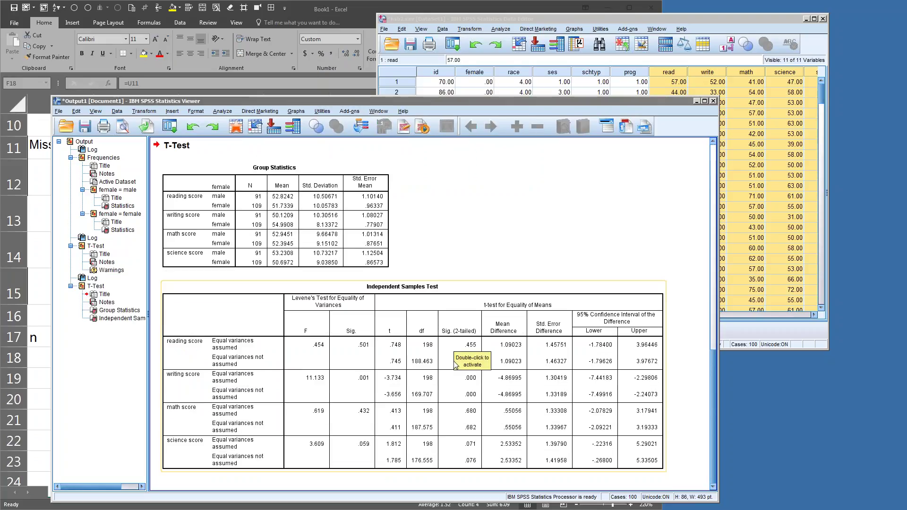
{"action": "left_click", "coordinate": [456, 367]}
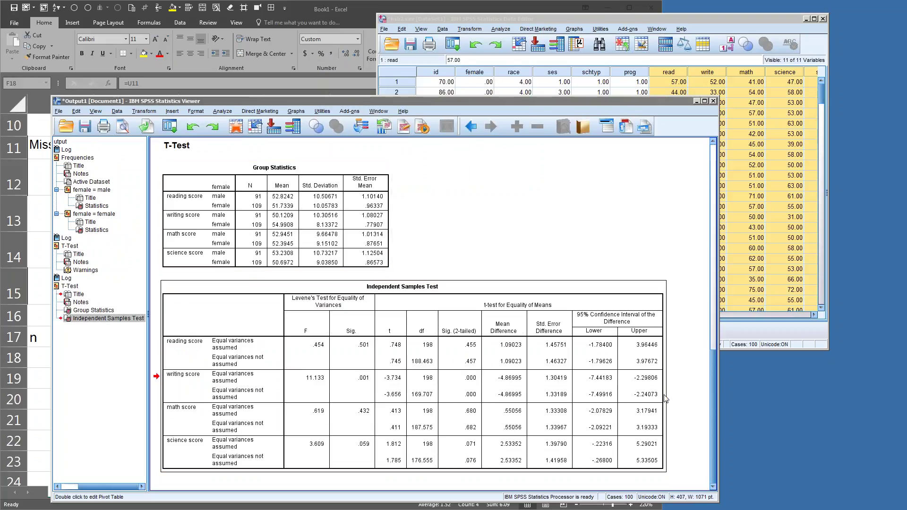
Open the Independent Samples Test table for editing, inspect the full-precision significance value for writing score with equal variances assumed, and close it
{"action": "double_click", "coordinate": [475, 382]}
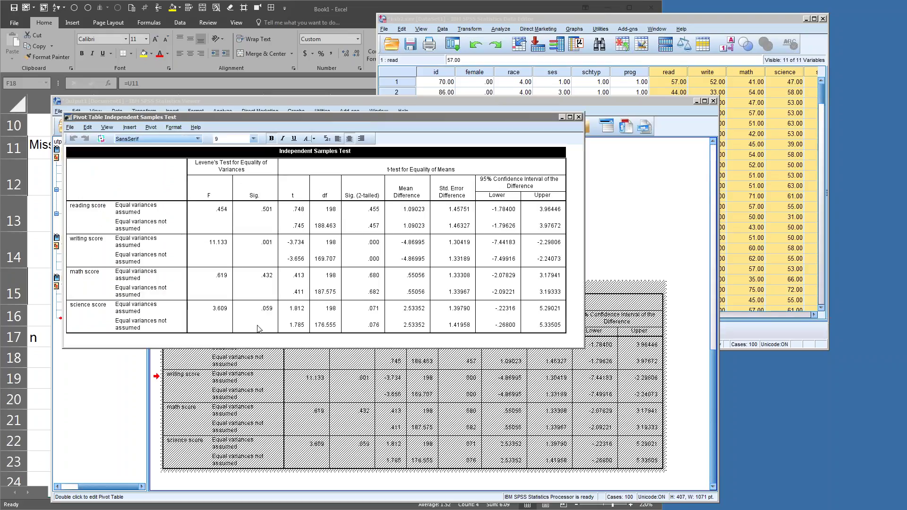
{"action": "left_click", "coordinate": [374, 243]}
{"action": "double_click", "coordinate": [375, 242]}
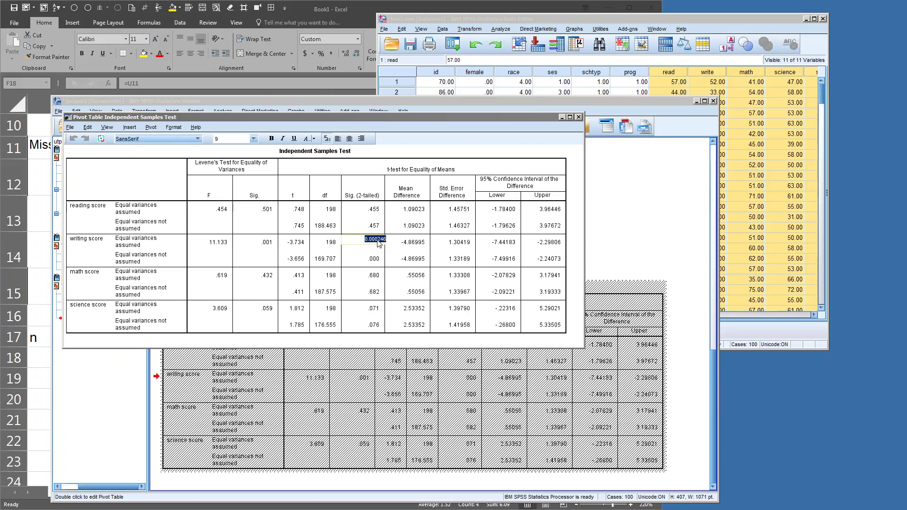
{"action": "left_click", "coordinate": [579, 117]}
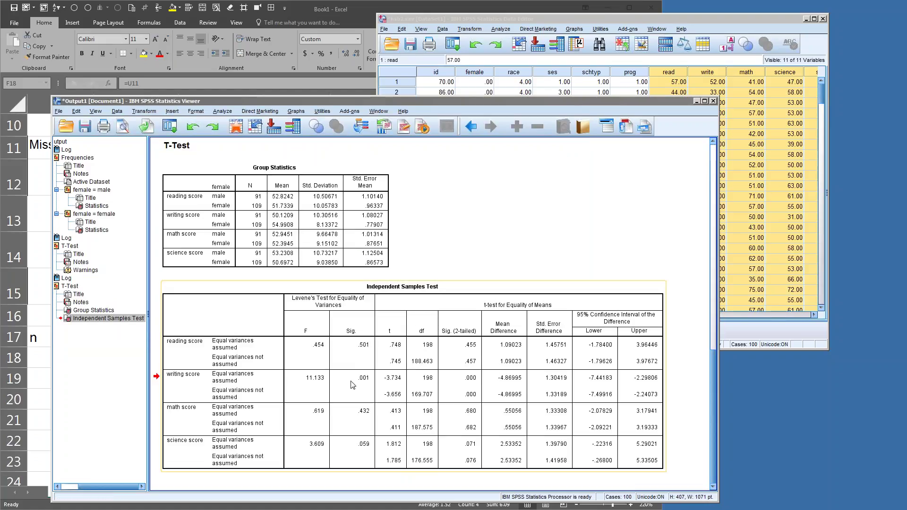
Copy the Independent Samples Test table from the SPSS output and paste it into cell A1 of Sheet2 in the Excel workbook
{"action": "right_click", "coordinate": [398, 323]}
{"action": "left_click", "coordinate": [411, 337]}
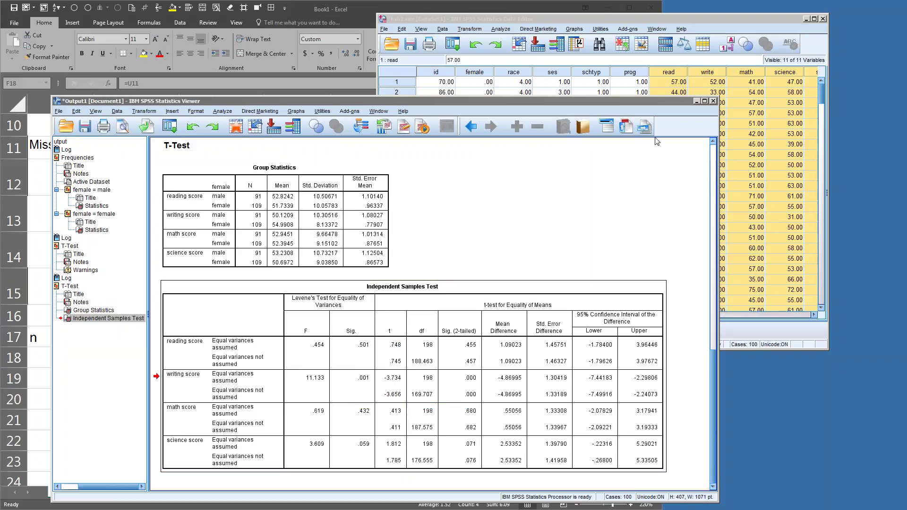
{"action": "key", "text": "alt+Tab"}
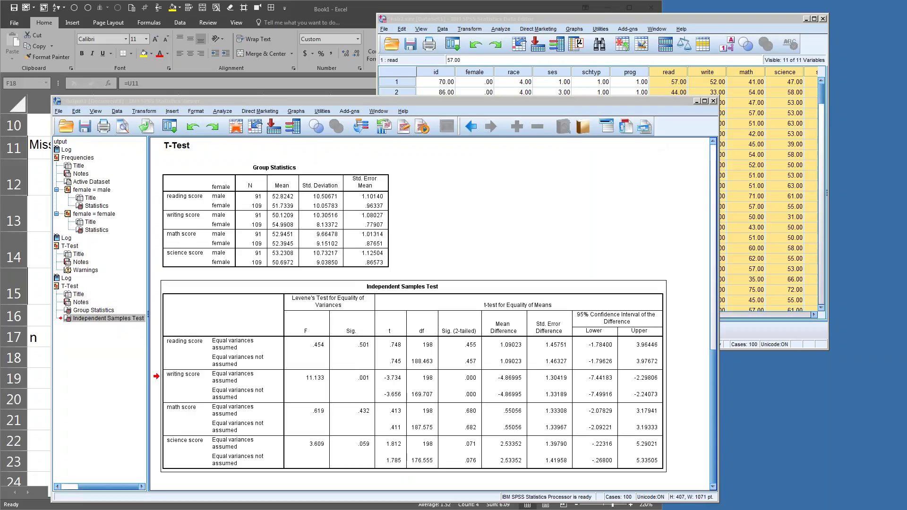
{"action": "left_click", "coordinate": [97, 493]}
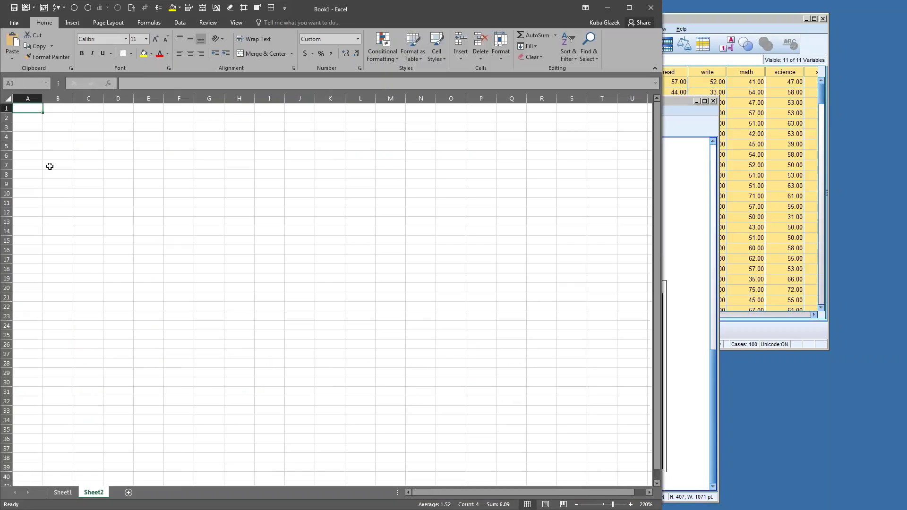
{"action": "right_click", "coordinate": [31, 108]}
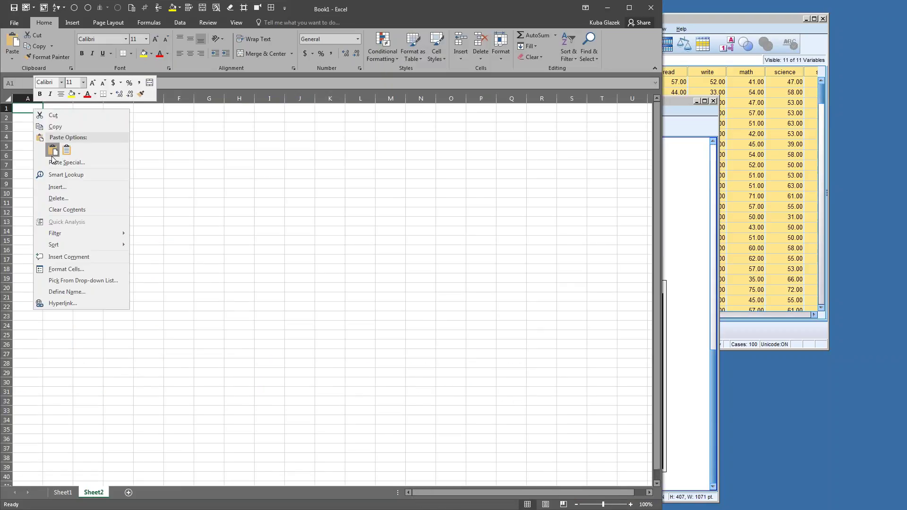
{"action": "left_click", "coordinate": [52, 151]}
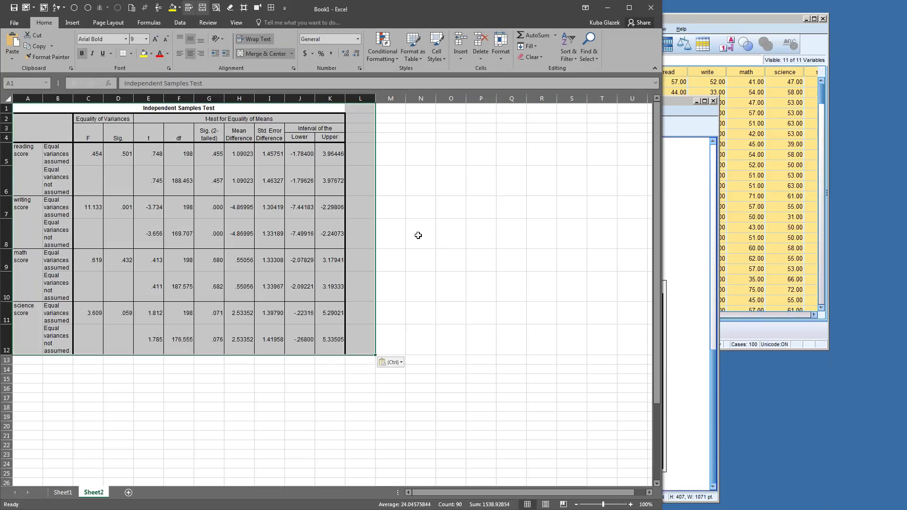
{"action": "left_click", "coordinate": [418, 235]}
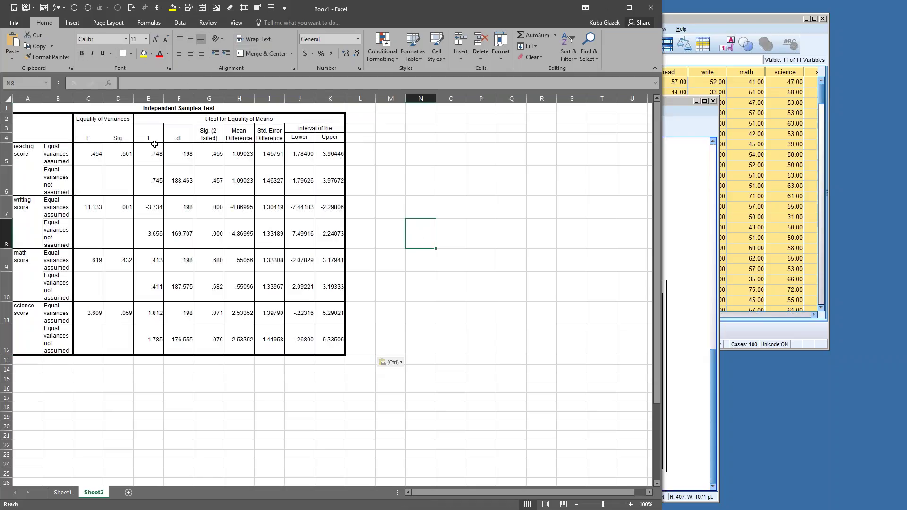
Review the t, df and Sig. (2-tailed) columns of the pasted table
{"action": "left_click", "coordinate": [148, 99]}
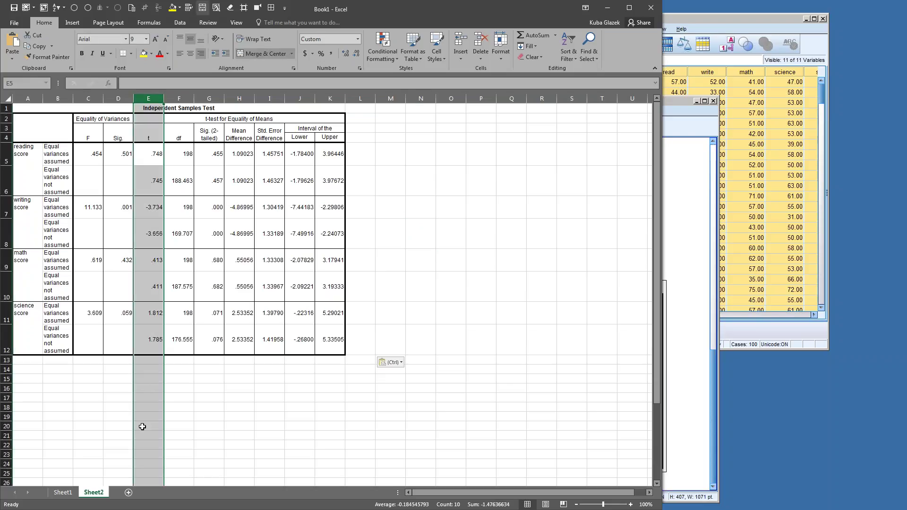
{"action": "left_click", "coordinate": [179, 98]}
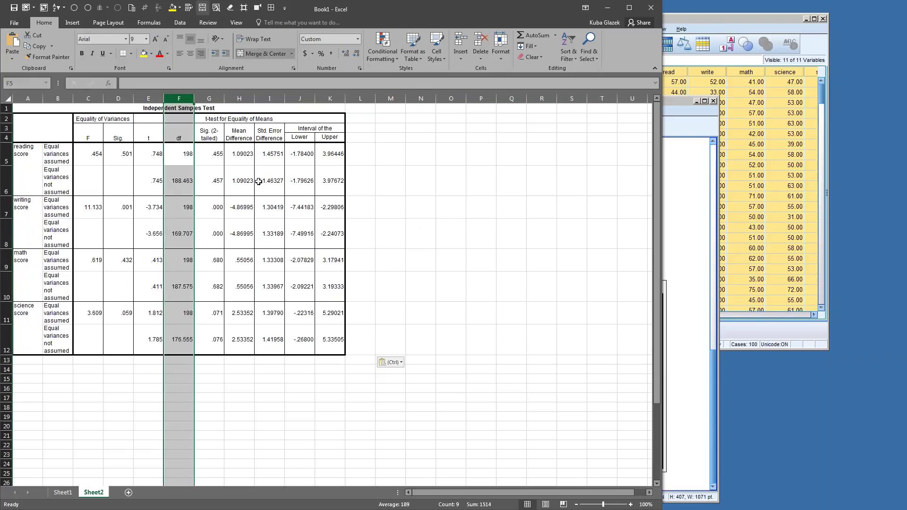
{"action": "left_click", "coordinate": [209, 99]}
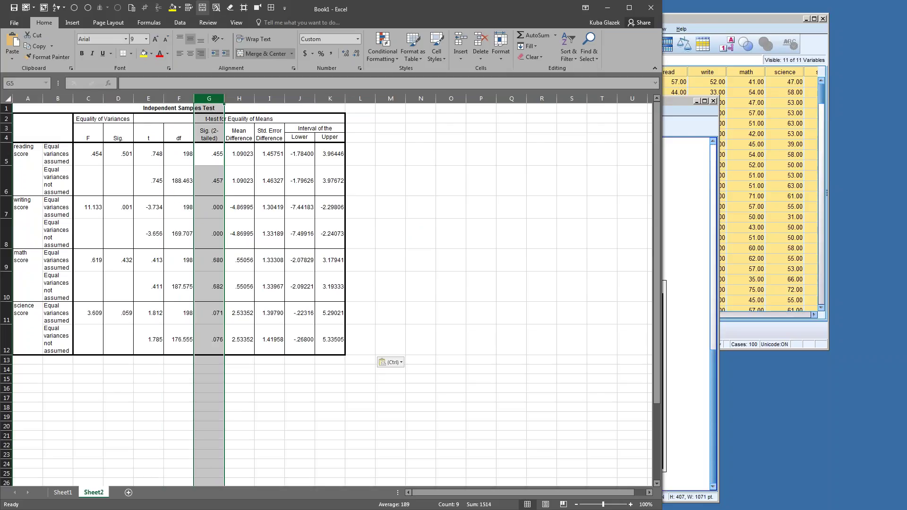
{"action": "left_click", "coordinate": [227, 417]}
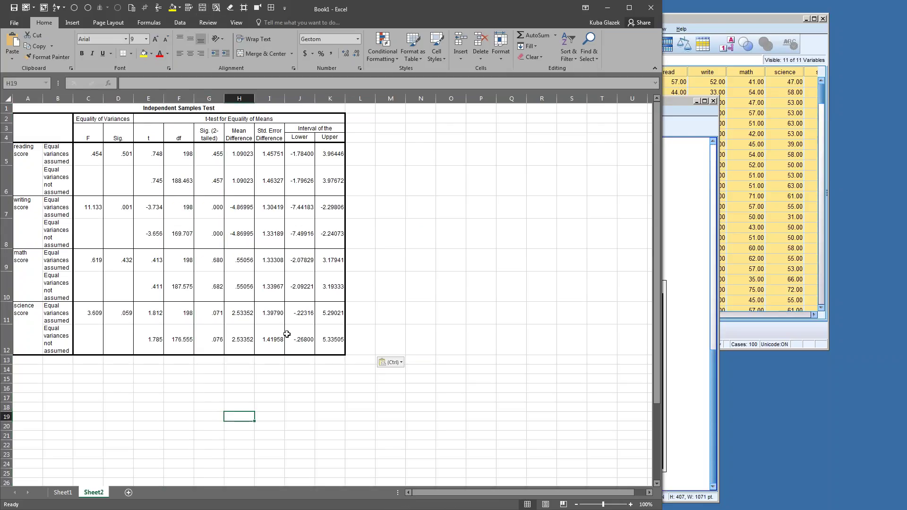
Enter the formula ="t("&F5&")" in cell D14 to build a t label with the reading score's degrees of freedom
{"action": "scroll", "coordinate": [287, 334], "scroll_direction": "up", "scroll_amount": 3, "text": "ctrl"}
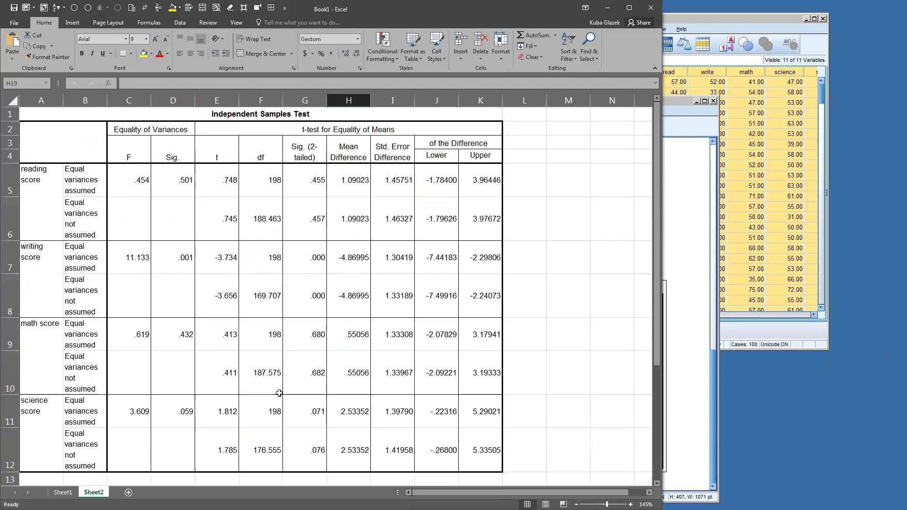
{"action": "key", "text": "ctrl+F1"}
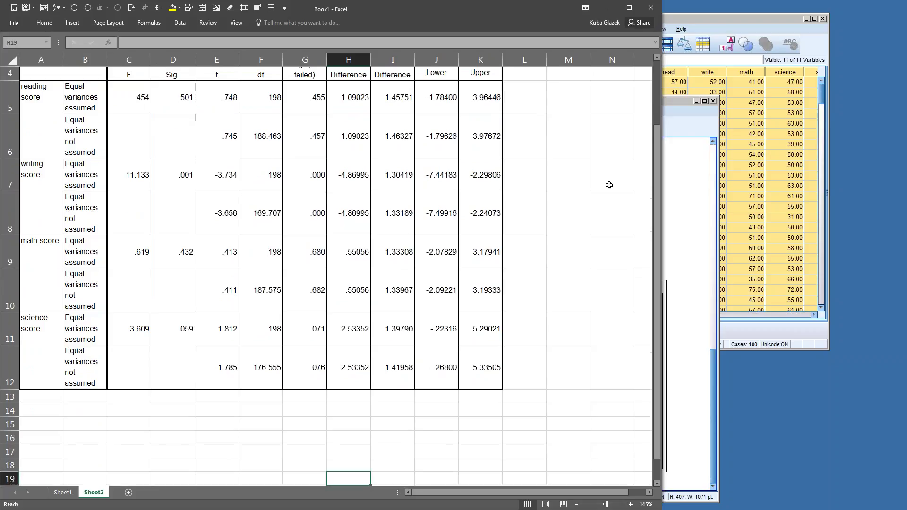
{"action": "left_click_drag", "start_coordinate": [466, 13], "coordinate": [640, 13]}
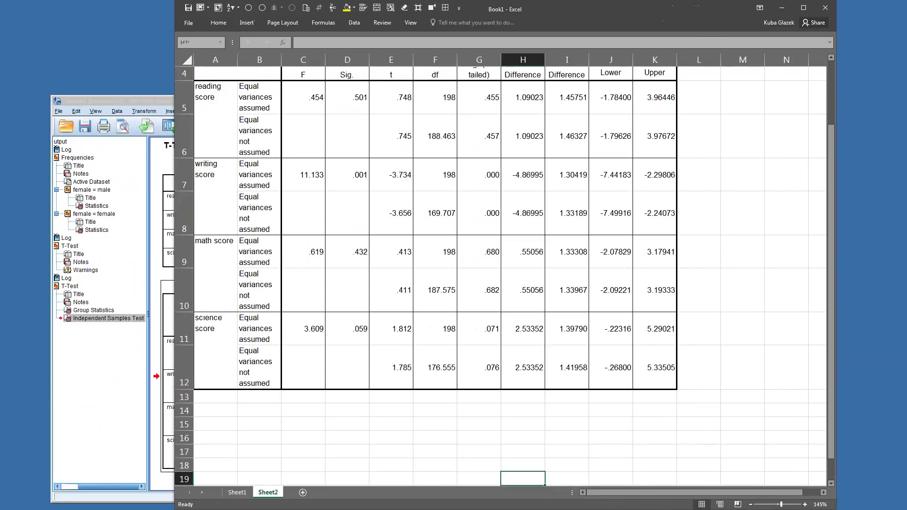
{"action": "left_click", "coordinate": [349, 409]}
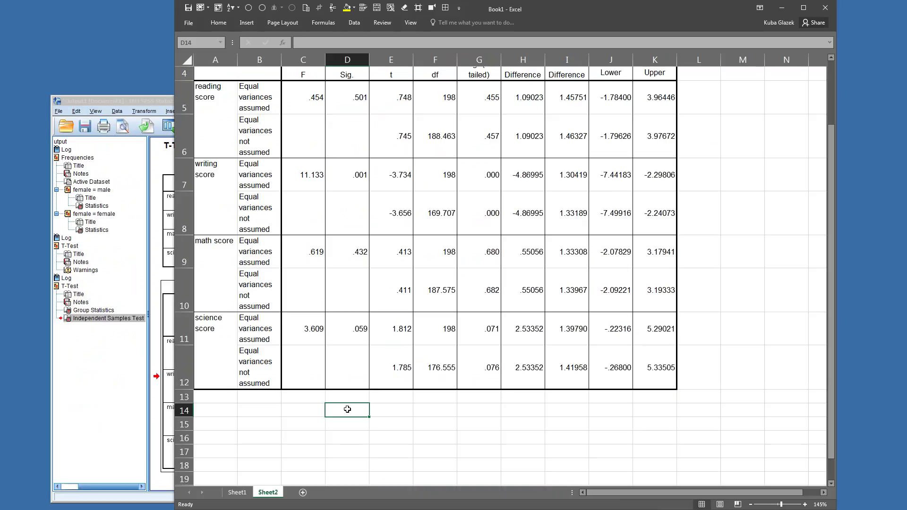
{"action": "type", "text": "="}
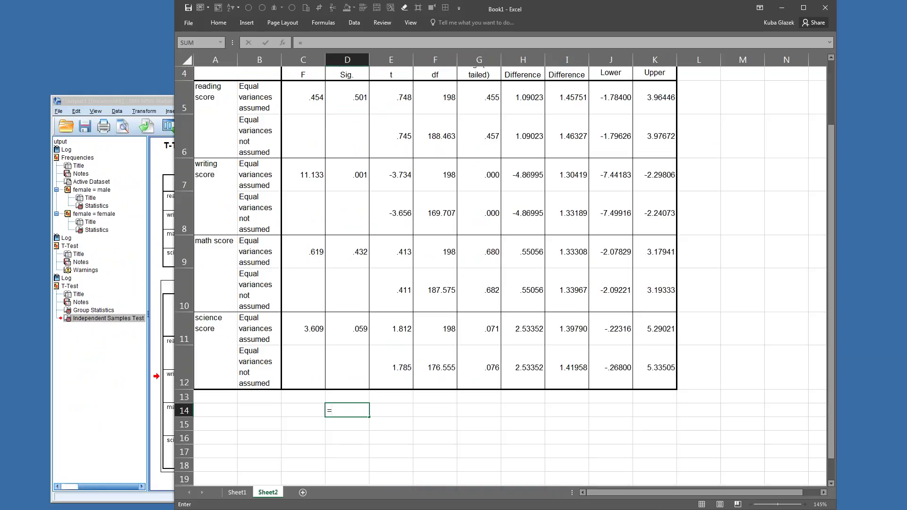
{"action": "type", "text": "\"t(\"&"}
{"action": "left_click", "coordinate": [433, 96]}
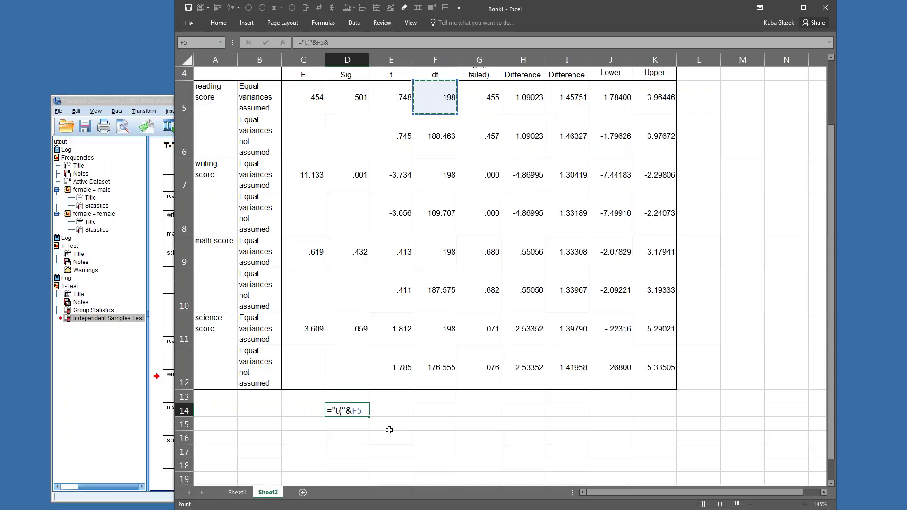
{"action": "type", "text": "&\")\""}
{"action": "key", "text": "Return"}
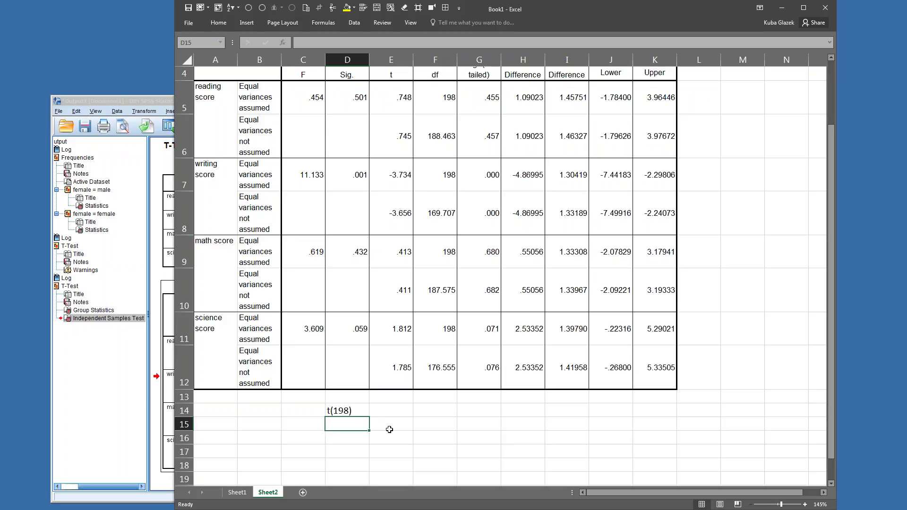
Test the link to the D14 formula by changing F5 to 2198 and restoring it to 198
{"action": "double_click", "coordinate": [447, 98]}
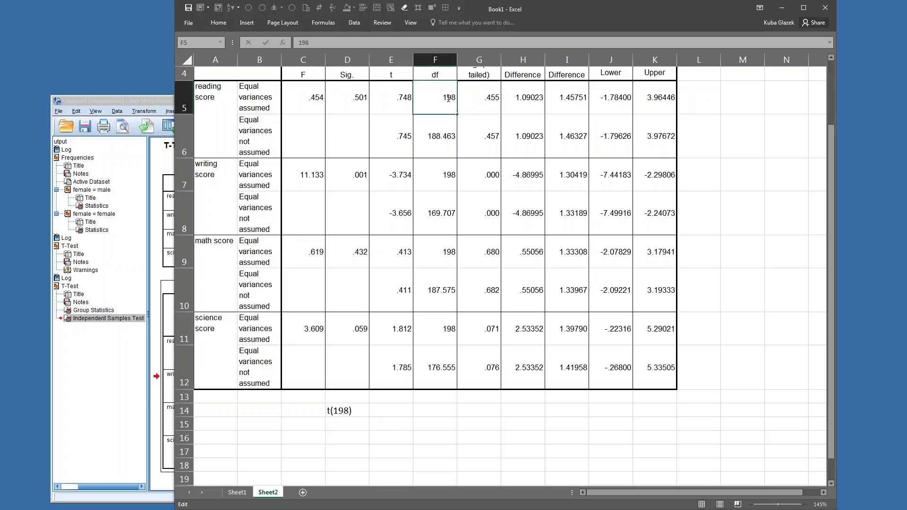
{"action": "type", "text": "2"}
{"action": "key", "text": "Return"}
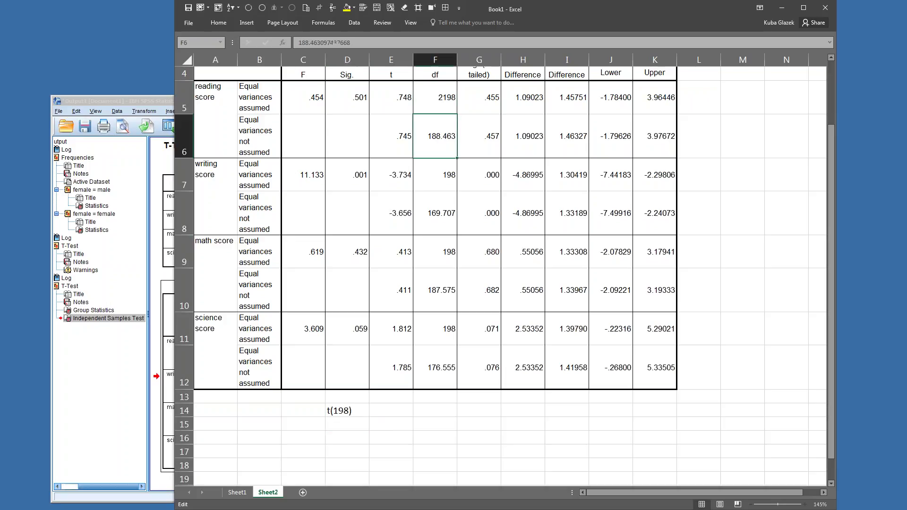
{"action": "double_click", "coordinate": [442, 94]}
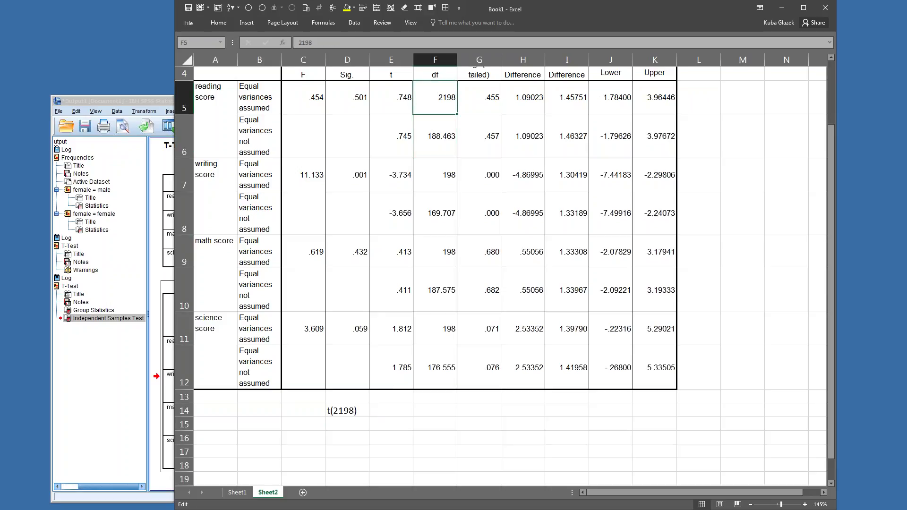
{"action": "key", "text": "BackSpace"}
{"action": "key", "text": "Return"}
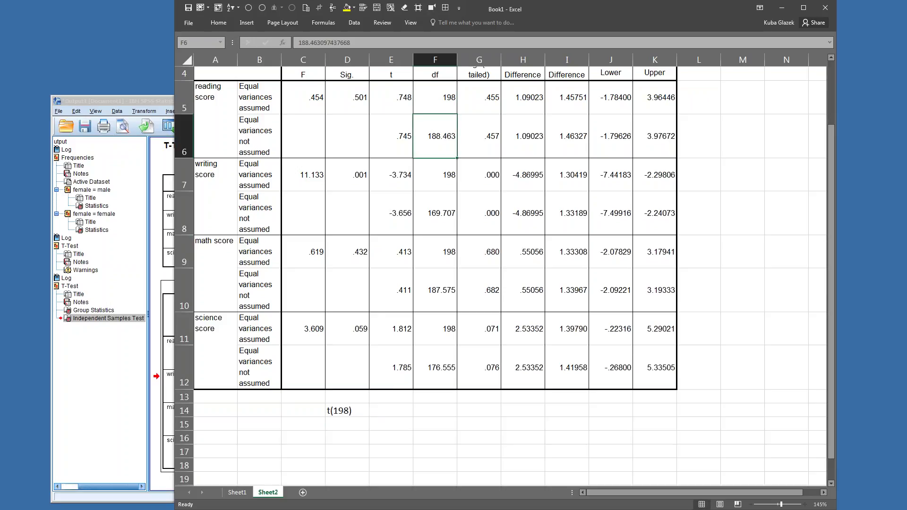
Extend the D14 formula with the t and p values so it reads ="t("&F5&") = "&E5&", p = "&G5
{"action": "double_click", "coordinate": [369, 413]}
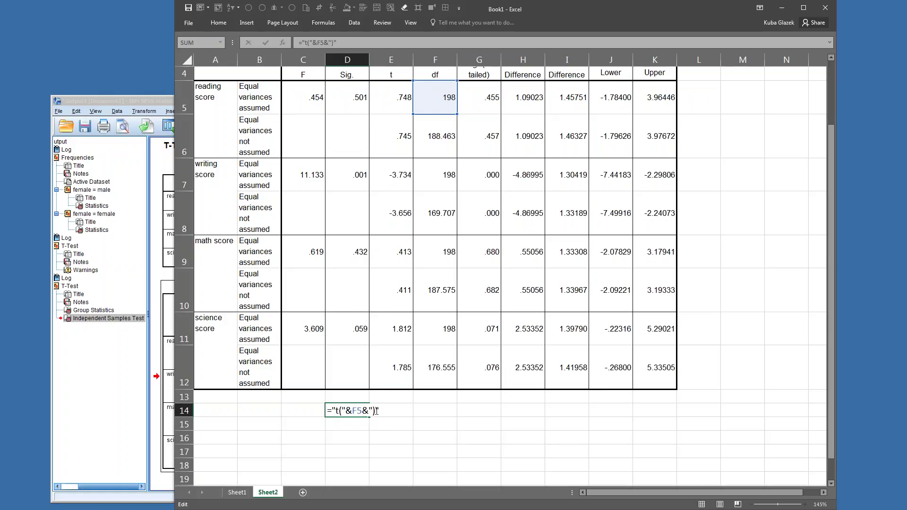
{"action": "key", "text": "Left"}
{"action": "type", "text": "= \"&"}
{"action": "left_click", "coordinate": [392, 94]}
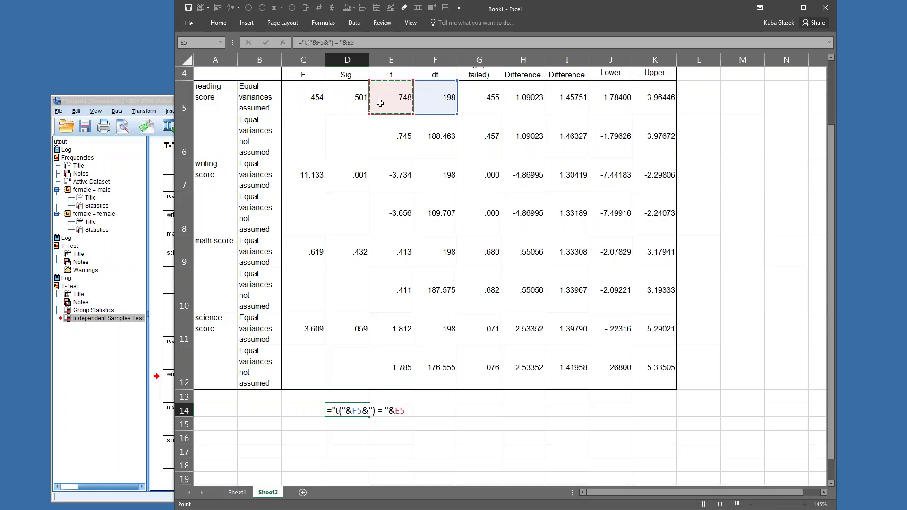
{"action": "type", "text": "&\", p = \"&"}
{"action": "scroll", "coordinate": [381, 104], "scroll_direction": "up", "scroll_amount": 1}
{"action": "left_click", "coordinate": [485, 142]}
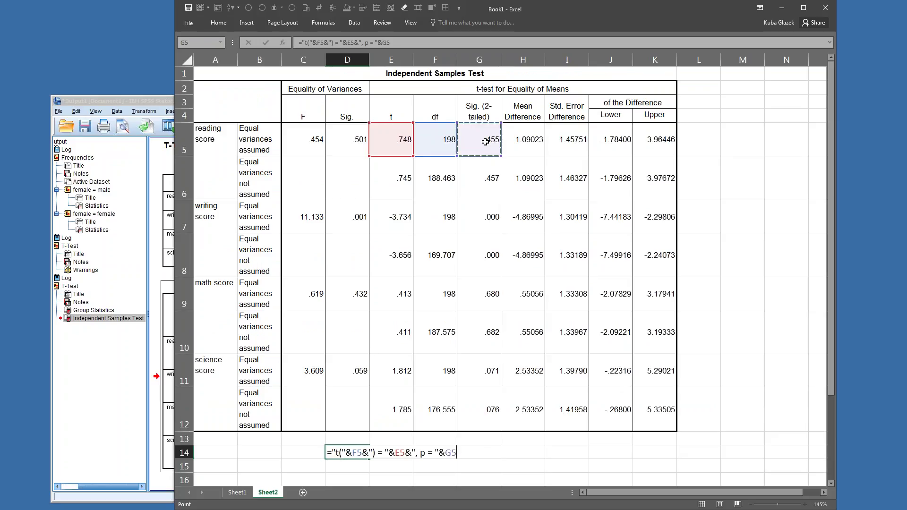
{"action": "key", "text": "Return"}
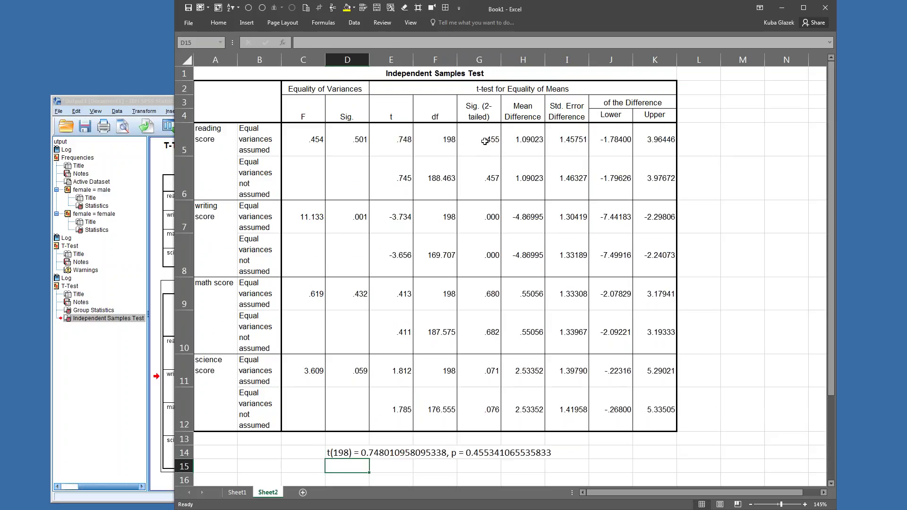
Round the t value (E5) and the p value (G5) to two decimals with ROUND in the D14 formula, and reselect the cell
{"action": "scroll", "coordinate": [481, 312], "scroll_direction": "down", "scroll_amount": 1}
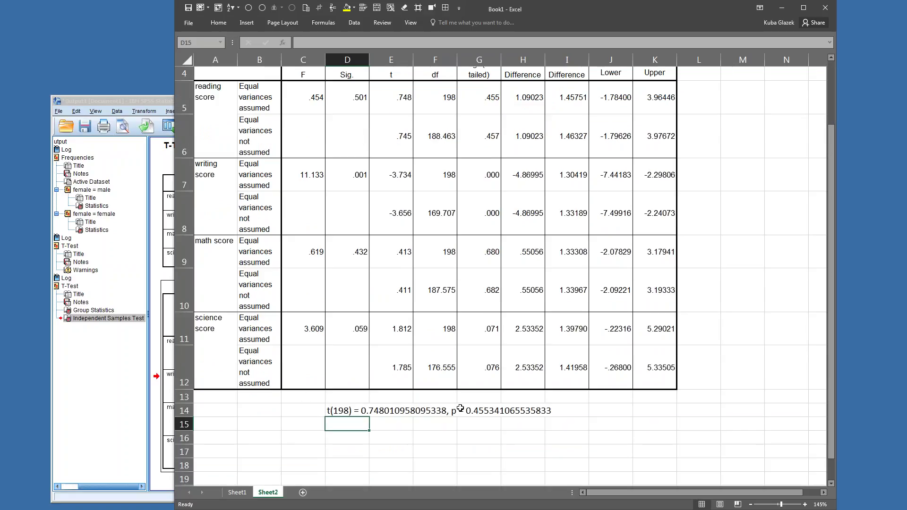
{"action": "left_click", "coordinate": [344, 411]}
{"action": "double_click", "coordinate": [344, 410]}
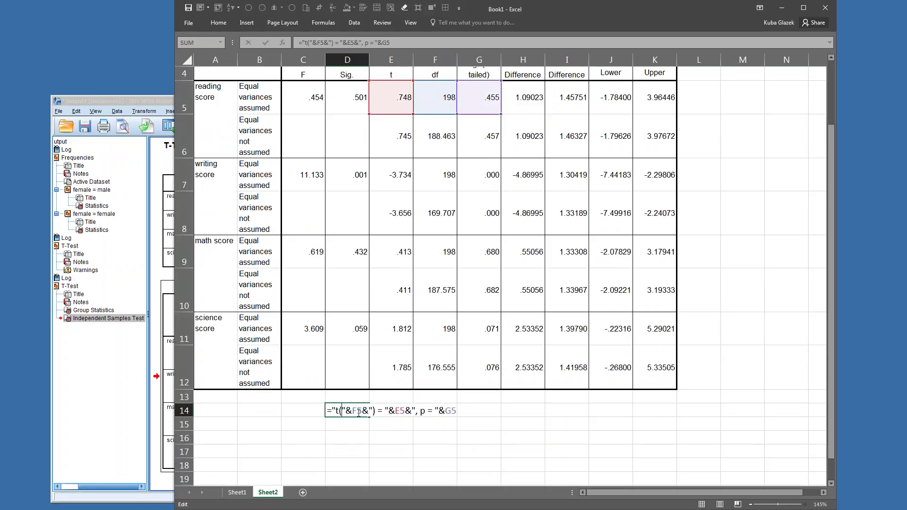
{"action": "left_click", "coordinate": [396, 411]}
{"action": "type", "text": "round(E5"}
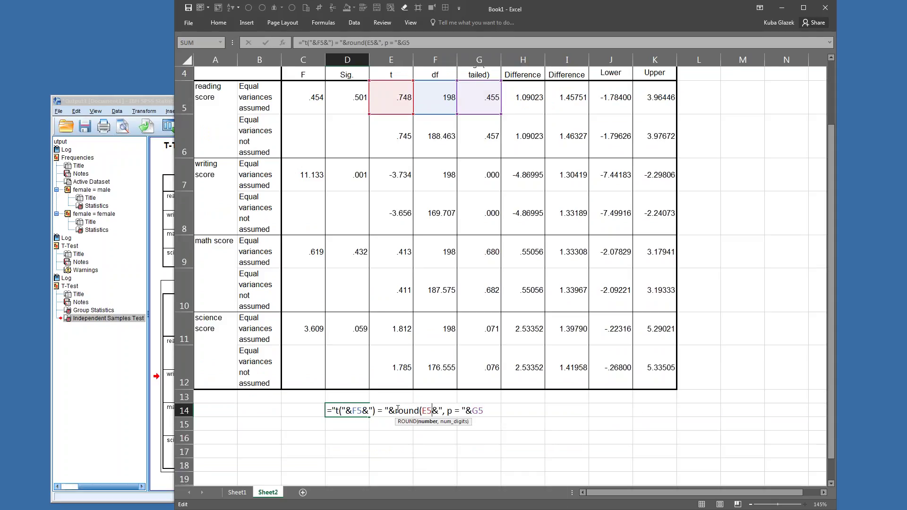
{"action": "type", "text": ",2)"}
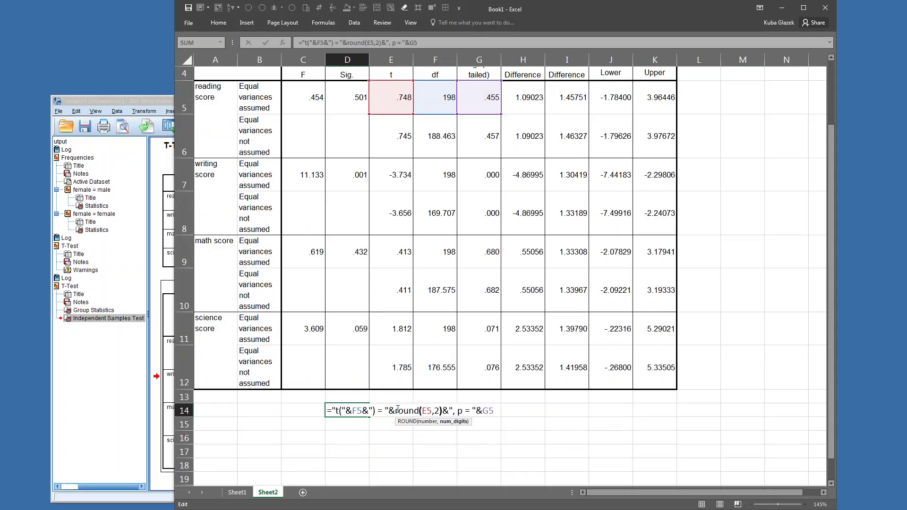
{"action": "left_click", "coordinate": [484, 408]}
{"action": "type", "text": "round("}
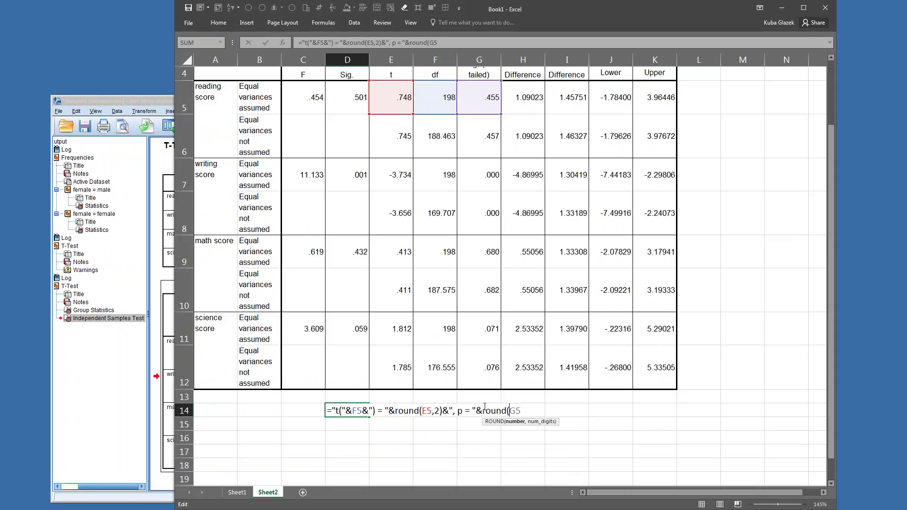
{"action": "type", "text": ",2)"}
{"action": "key", "text": "Return"}
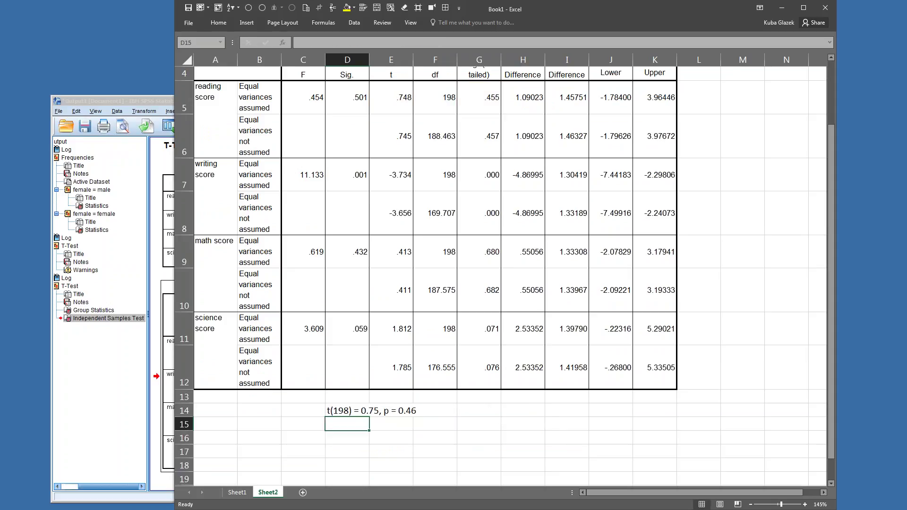
{"action": "left_click", "coordinate": [349, 411]}
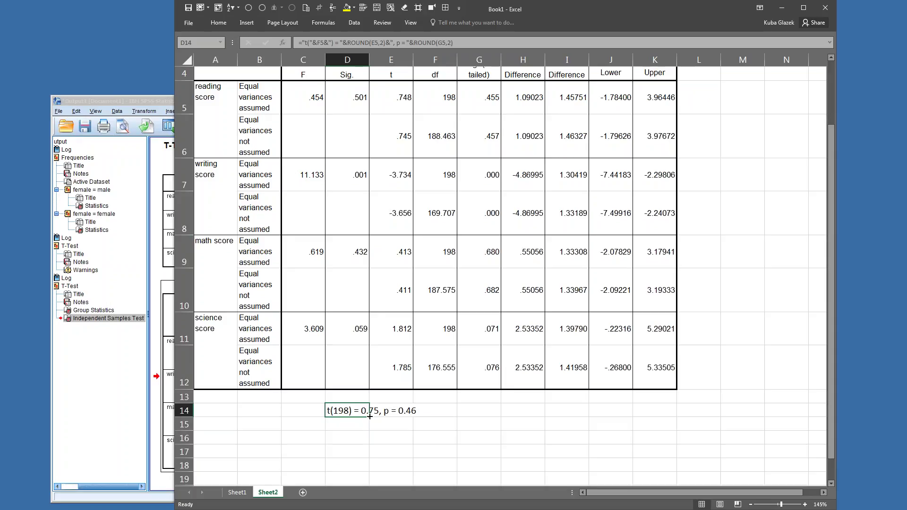
Fill the D14 result formula down through cell D21 so every row of the t test table gets a result
{"action": "scroll", "coordinate": [370, 416], "scroll_direction": "down", "scroll_amount": 1, "text": "ctrl"}
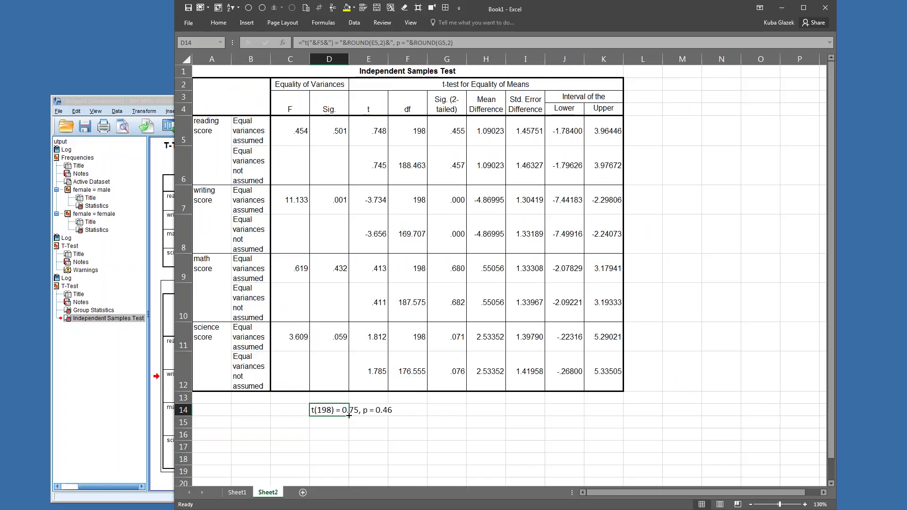
{"action": "left_click_drag", "start_coordinate": [349, 415], "coordinate": [350, 449]}
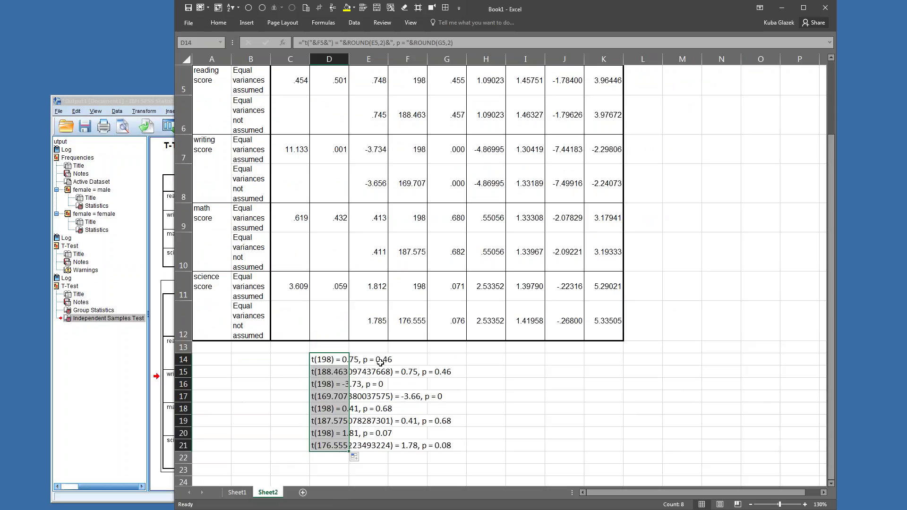
{"action": "scroll", "coordinate": [336, 351], "scroll_direction": "up", "scroll_amount": 1}
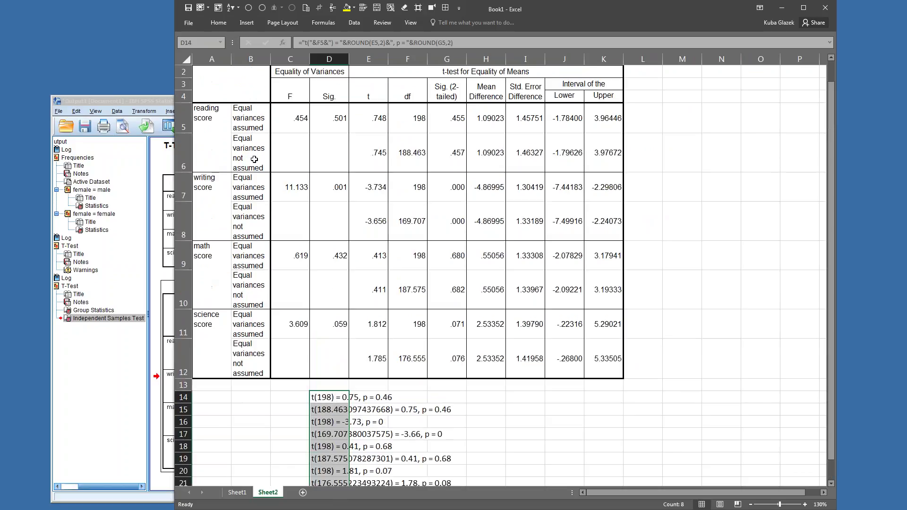
Clear the results for the rows where equal variances are not assumed, in cells D15, D17, D19 and D21
{"action": "left_click", "coordinate": [178, 116]}
{"action": "left_click", "coordinate": [180, 146]}
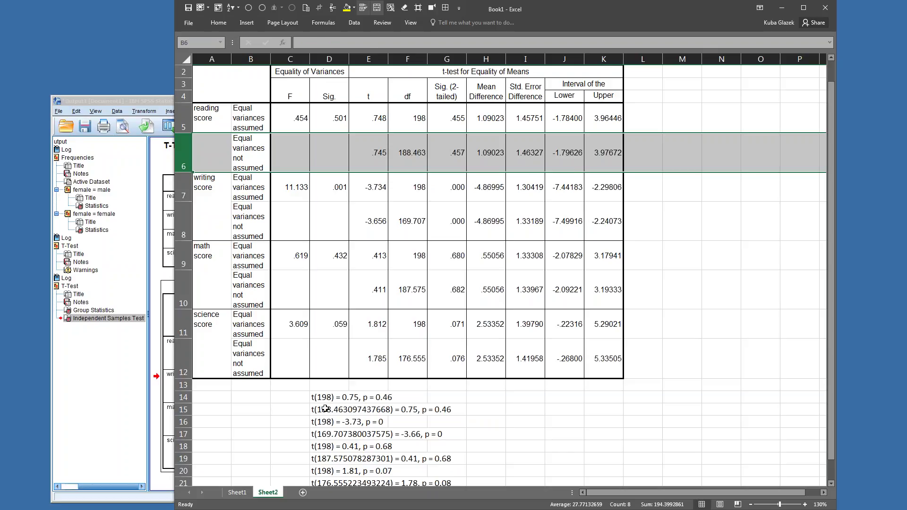
{"action": "left_click", "coordinate": [323, 410]}
{"action": "key", "text": "Delete"}
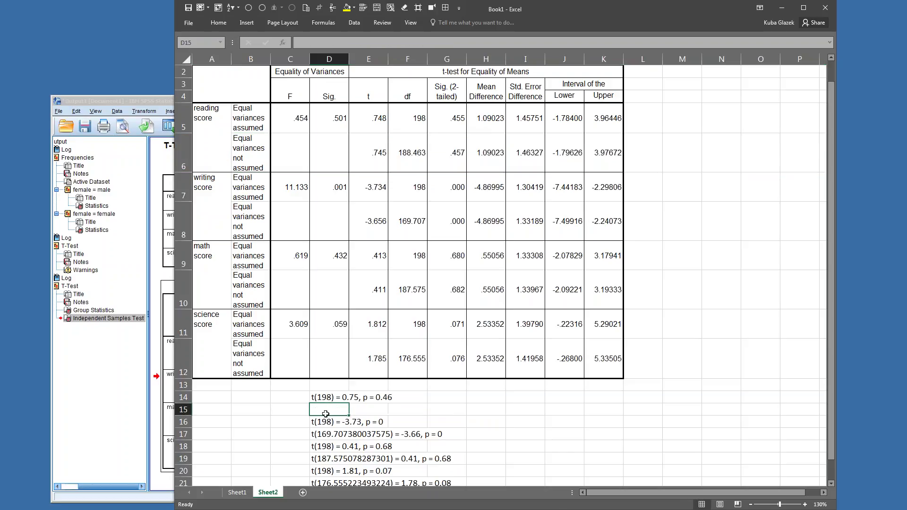
{"action": "left_click", "coordinate": [323, 434]}
{"action": "key", "text": "Delete"}
{"action": "left_click", "coordinate": [325, 459]}
{"action": "key", "text": "Delete"}
{"action": "scroll", "coordinate": [325, 459], "scroll_direction": "down", "scroll_amount": 1}
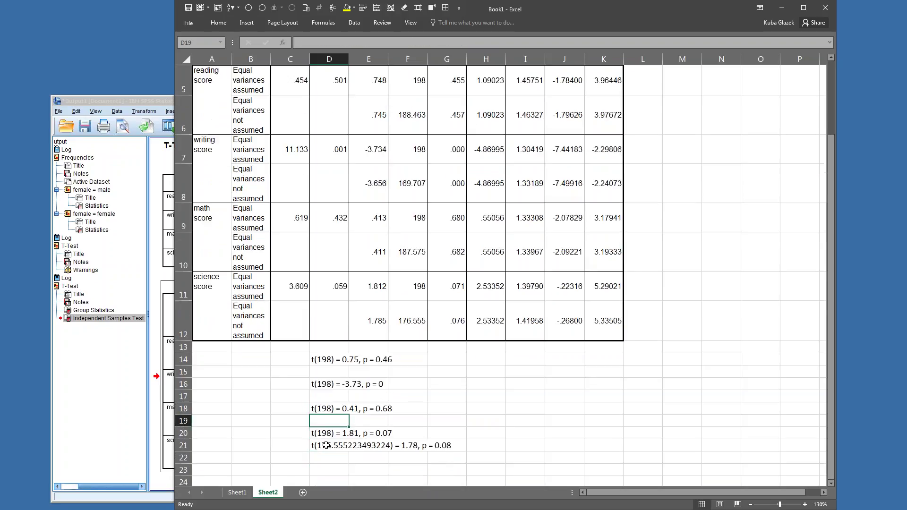
{"action": "left_click", "coordinate": [326, 446]}
{"action": "key", "text": "Delete"}
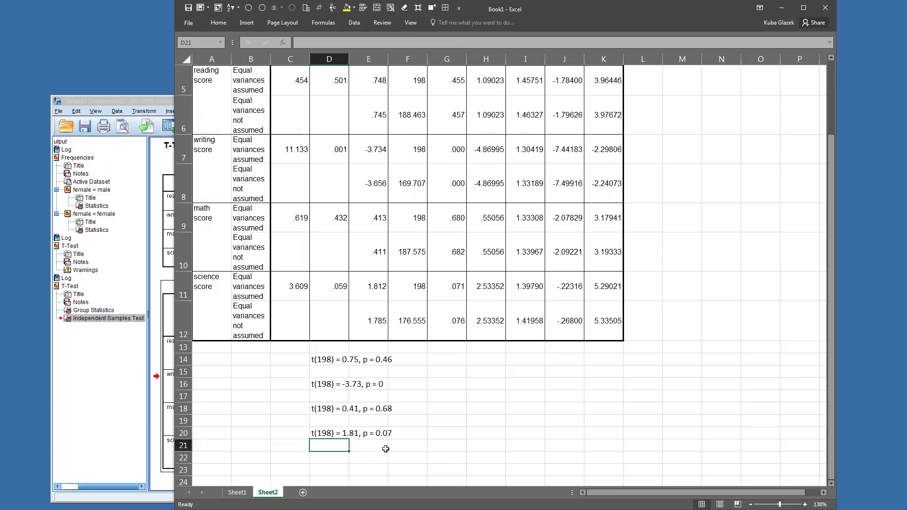
Copy the reading score result in D14 and switch to the Word document
{"action": "left_click", "coordinate": [320, 358]}
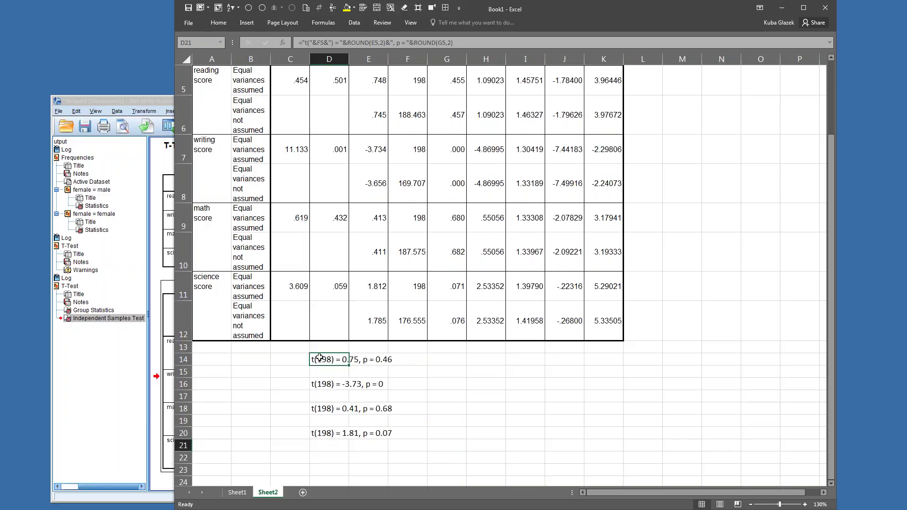
{"action": "key", "text": "ctrl+c"}
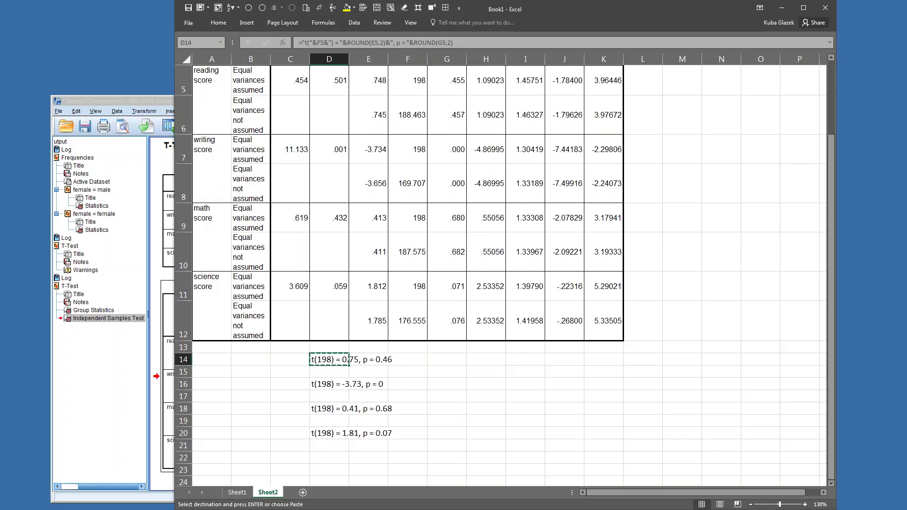
{"action": "key", "text": "alt+Tab"}
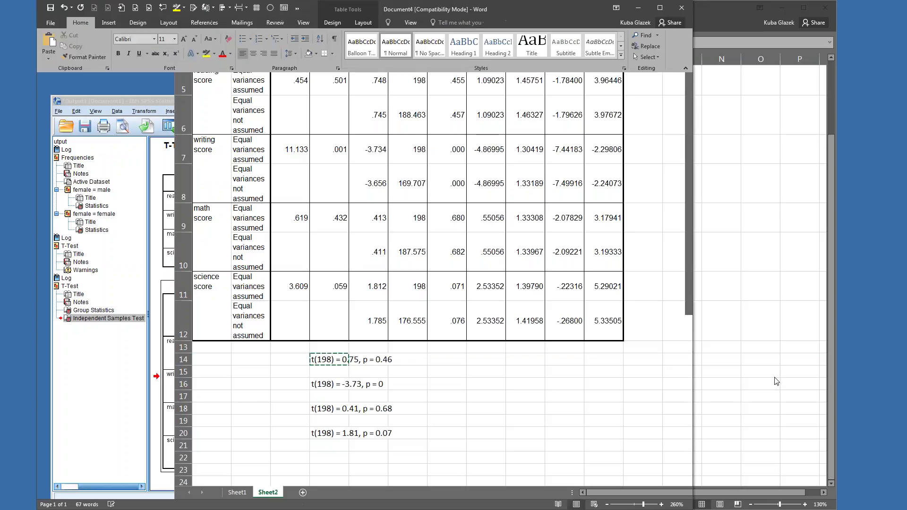
Replace the body text below Table X with "The effect of gender on reading scores was not statistically significant," followed by the copied result
{"action": "scroll", "coordinate": [443, 373], "scroll_direction": "down", "scroll_amount": 5}
{"action": "left_click", "coordinate": [443, 374]}
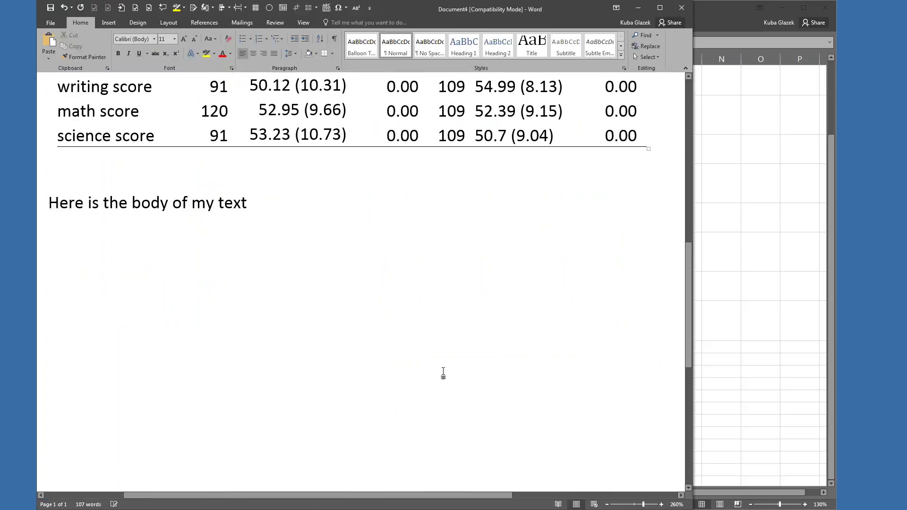
{"action": "key", "text": "shift+Home"}
{"action": "type", "text": "The effec"}
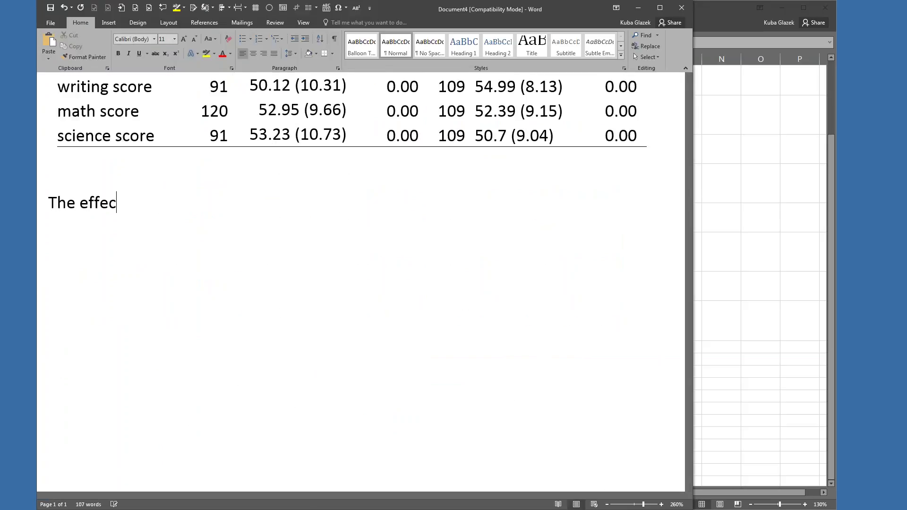
{"action": "type", "text": "t of gender on"}
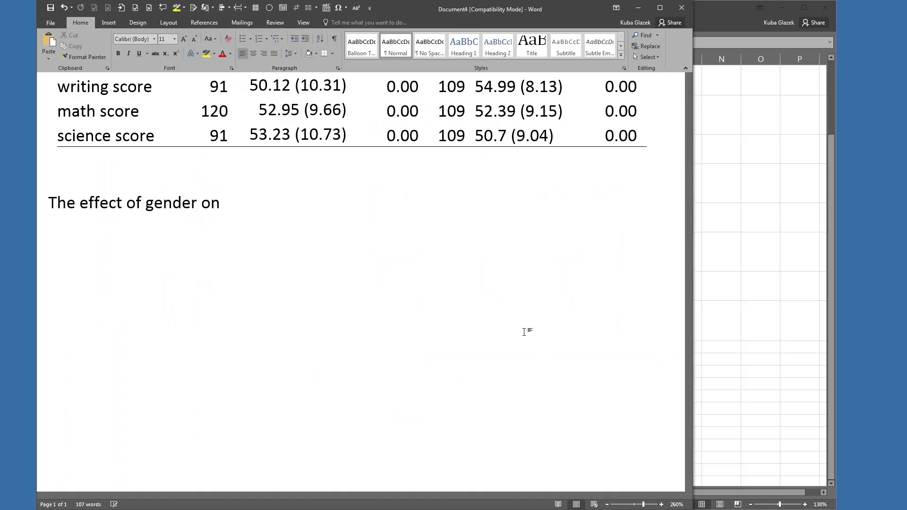
{"action": "scroll", "coordinate": [524, 332], "scroll_direction": "up", "scroll_amount": 4}
{"action": "type", "text": "read"}
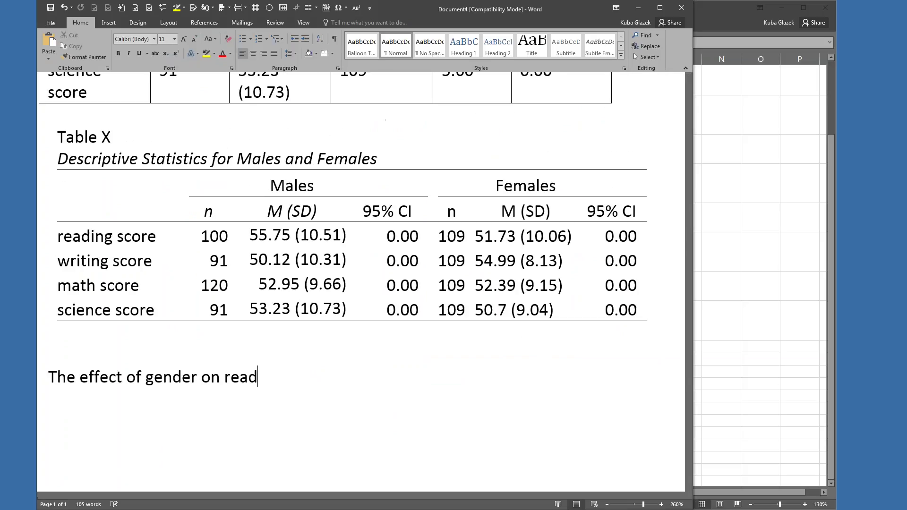
{"action": "type", "text": "ing scores was not si"}
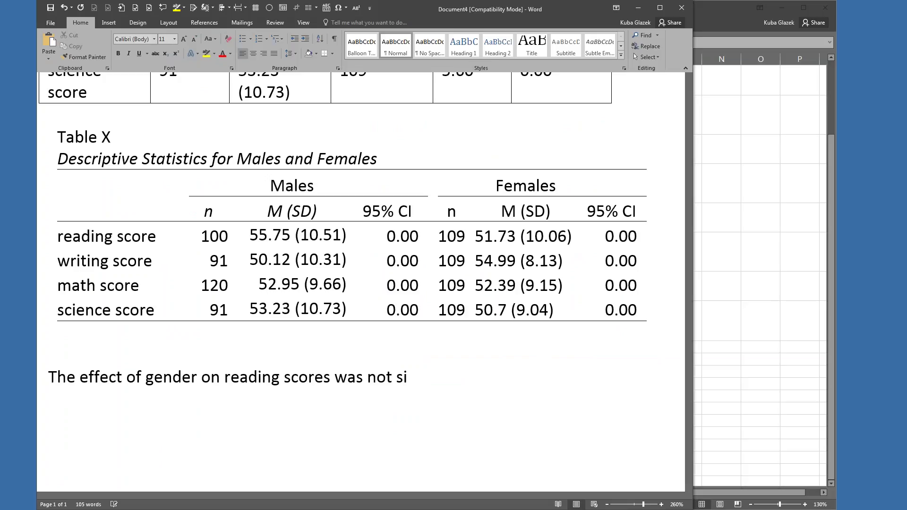
{"action": "key", "text": "BackSpace"}
{"action": "type", "text": "tatisticall"}
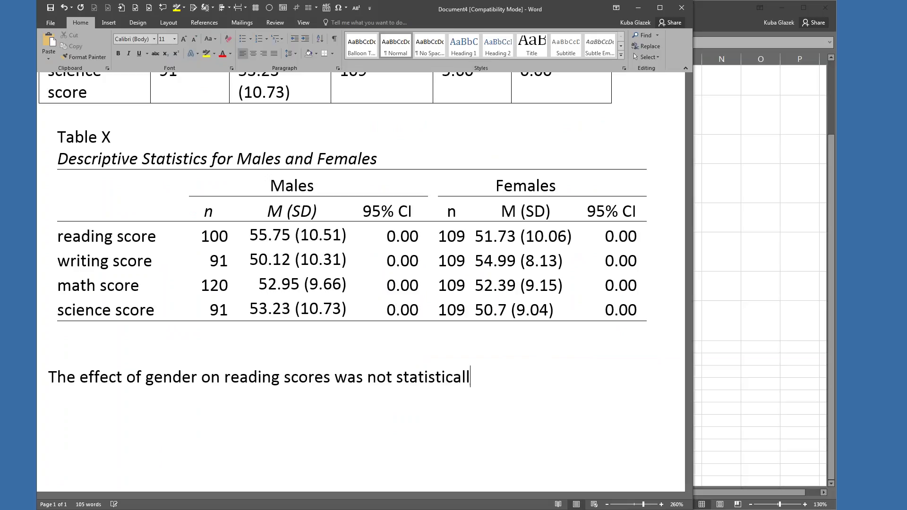
{"action": "type", "text": "y significant"}
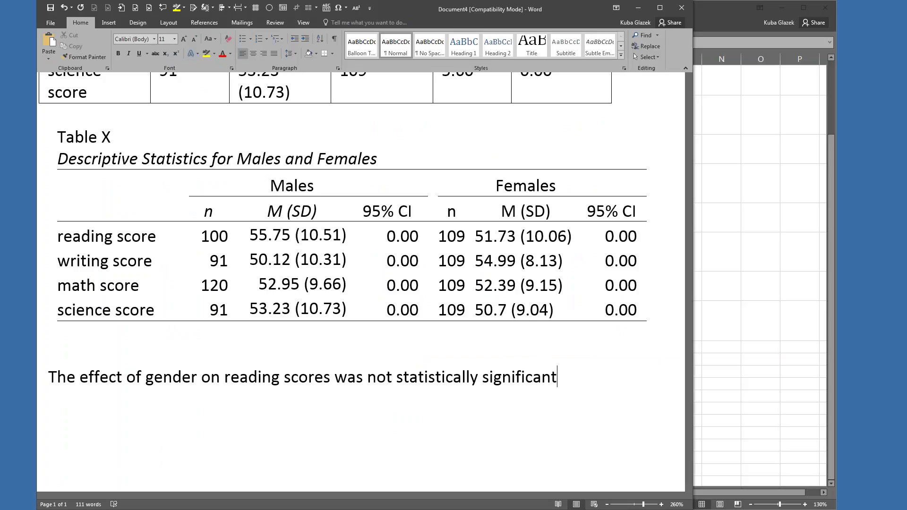
{"action": "type", "text": ","}
{"action": "key", "text": "ctrl+v"}
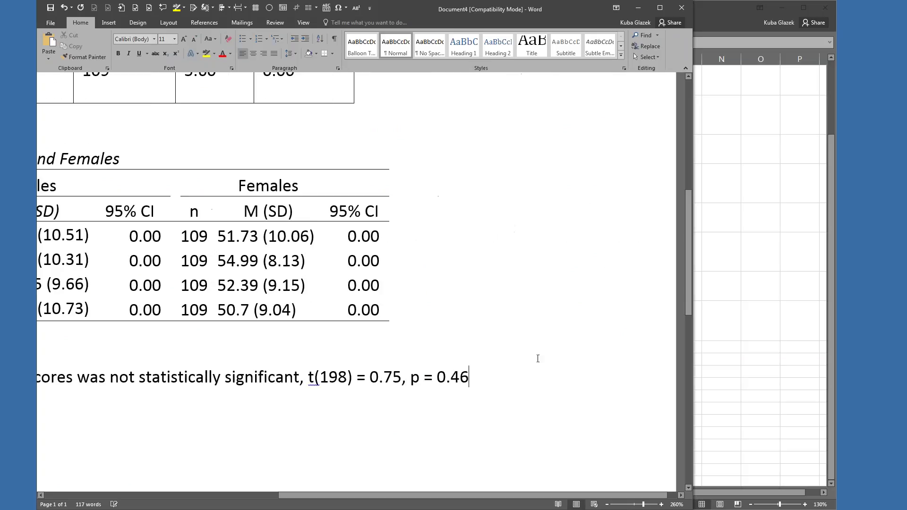
Italicize the t and p symbols in the reading scores sentence
{"action": "scroll", "coordinate": [439, 412], "scroll_direction": "down", "scroll_amount": 4}
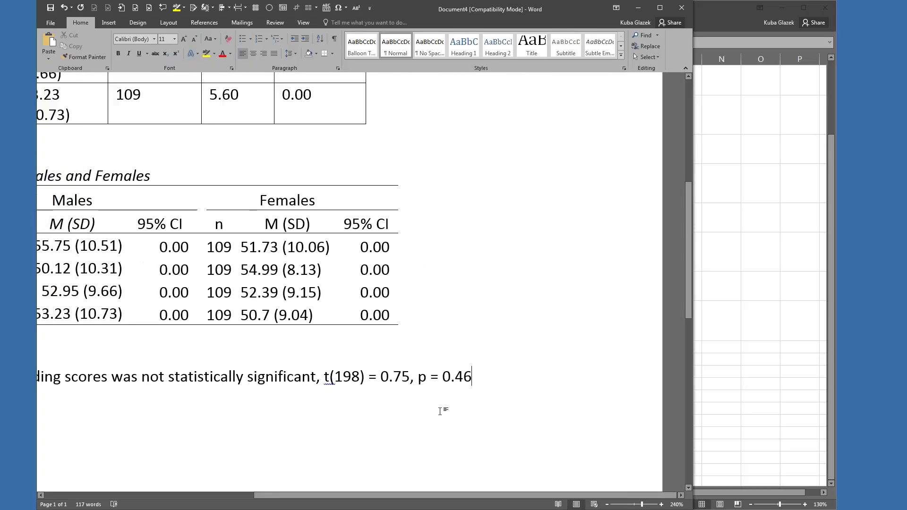
{"action": "left_click_drag", "start_coordinate": [462, 497], "coordinate": [366, 497]}
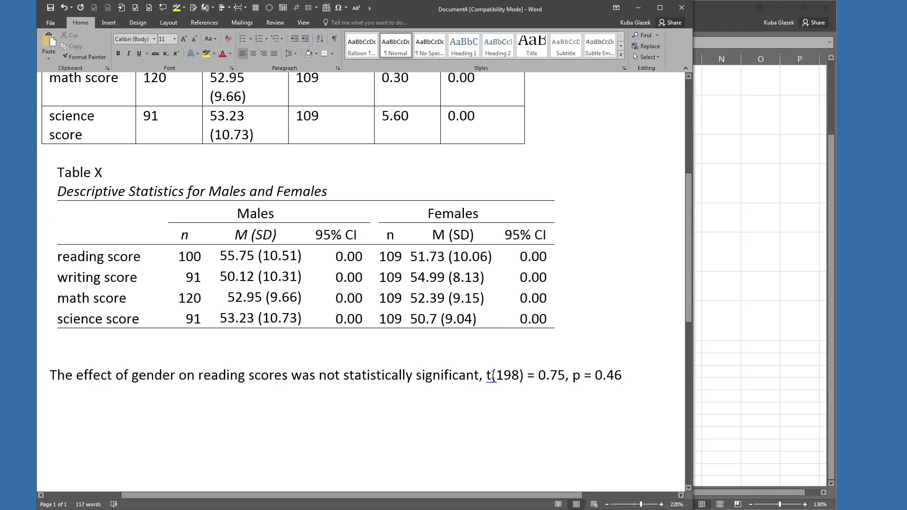
{"action": "left_click_drag", "start_coordinate": [493, 375], "coordinate": [487, 377]}
{"action": "left_click_drag", "start_coordinate": [572, 375], "coordinate": [580, 376]}
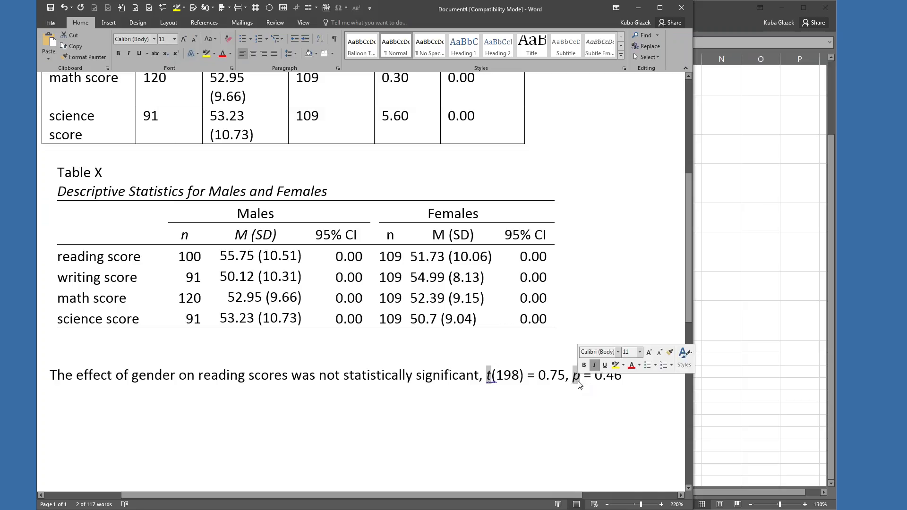
{"action": "key", "text": "ctrl+i"}
Remove the leading zero from the p value so it reads .46, and end the sentence with a period
{"action": "key", "text": "Right"}
{"action": "key", "text": "Right"}
{"action": "key", "text": "Right"}
{"action": "key", "text": "Right"}
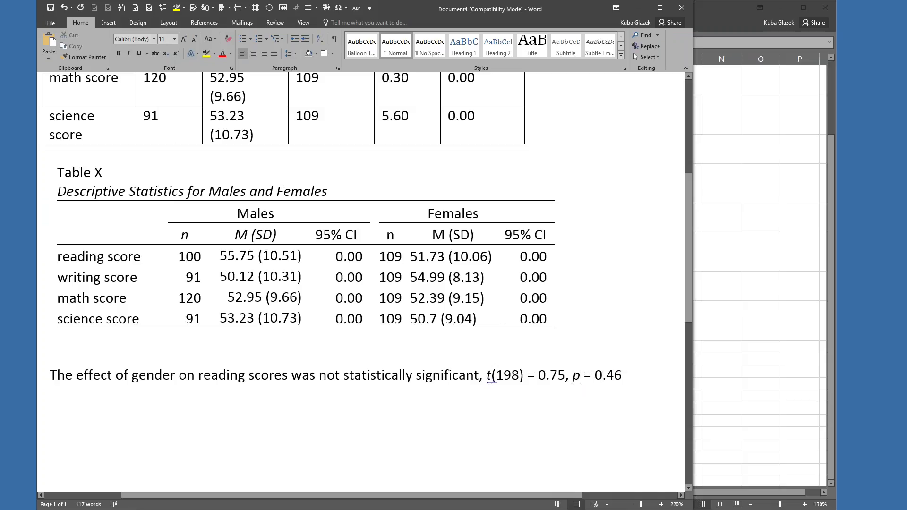
{"action": "key", "text": "BackSpace"}
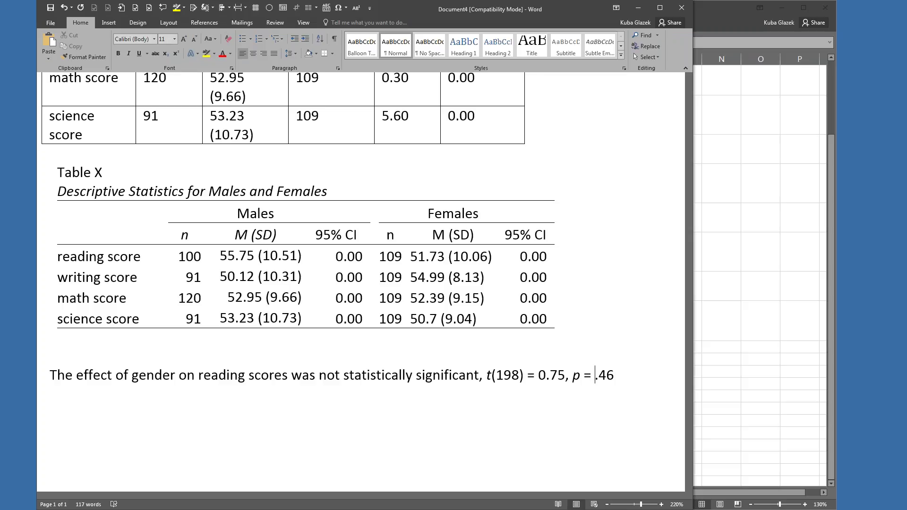
{"action": "left_click", "coordinate": [626, 380]}
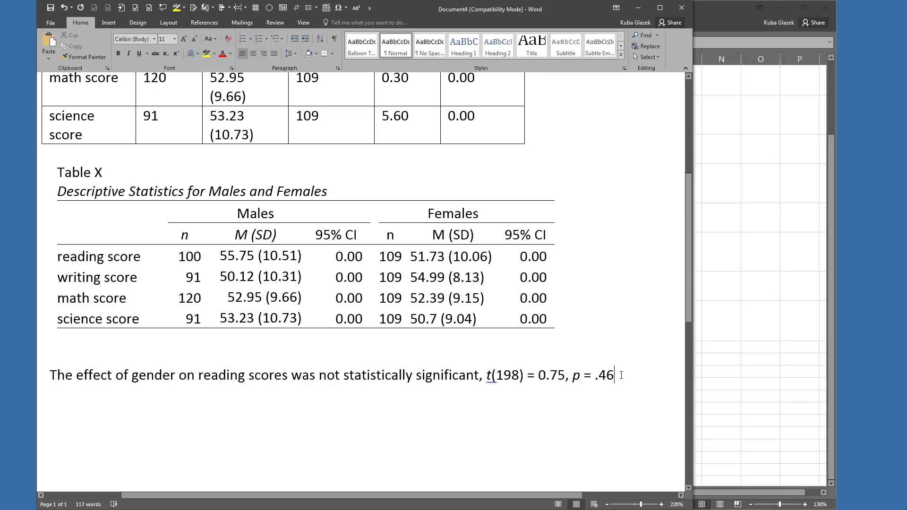
{"action": "type", "text": "."}
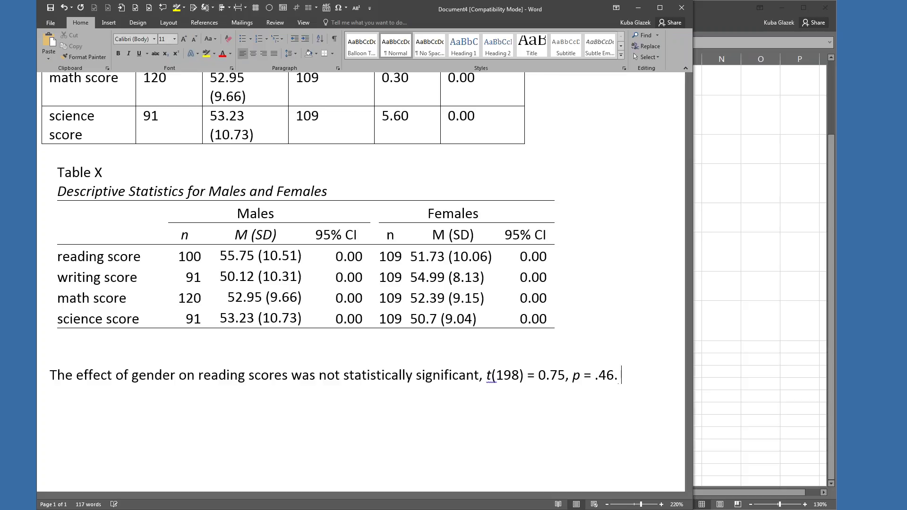
Duplicate the reading scores sentence as plain text right after itself and change "reading" to "writing" in the copy
{"action": "key", "text": "shift+Home"}
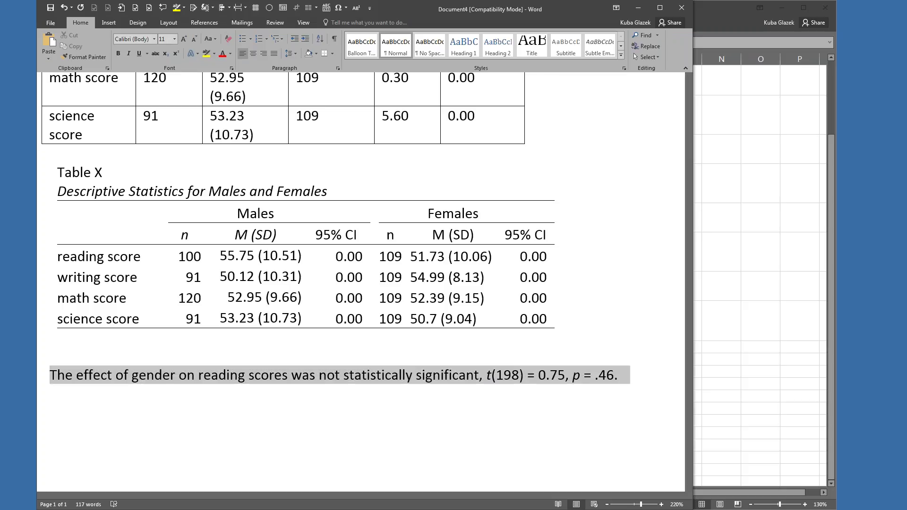
{"action": "type", "text": "The effect of gender on reading scores was not statistically significant, t(198) = 0.75, p = .46."}
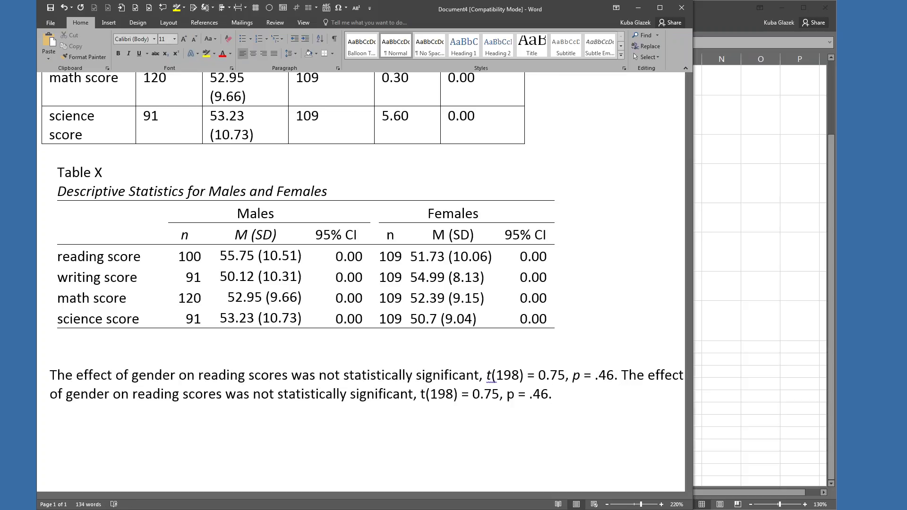
{"action": "key", "text": "Home"}
{"action": "key", "text": "ctrl+Right"}
{"action": "key", "text": "ctrl+Right"}
{"action": "key", "text": "ctrl+Right"}
{"action": "key", "text": "ctrl+shift+Right"}
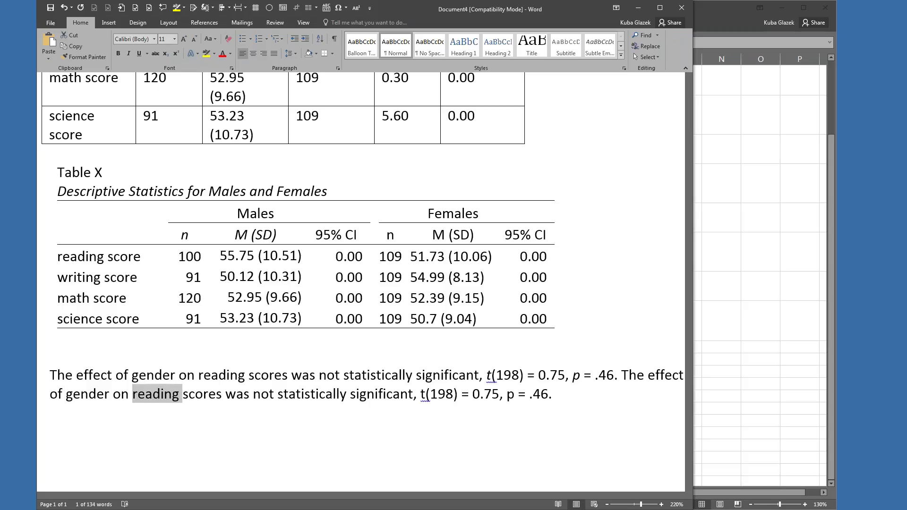
{"action": "type", "text": "writing"}
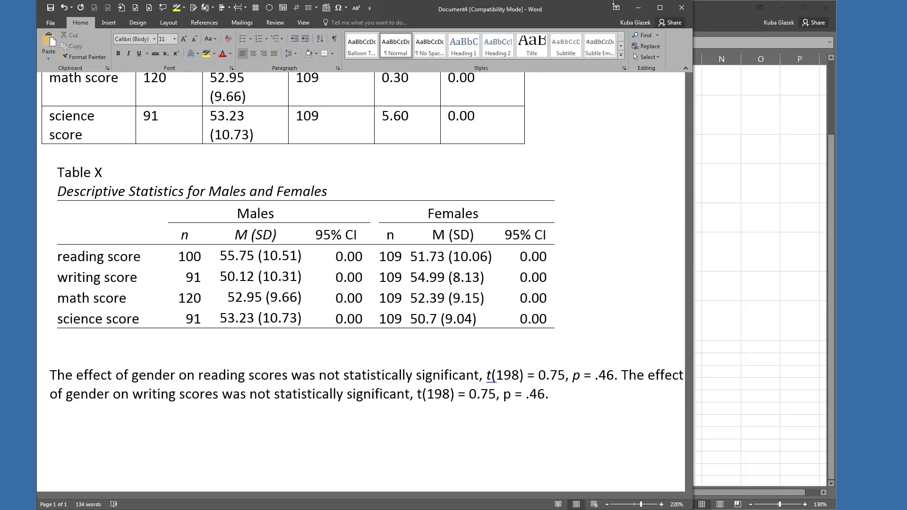
Copy the writing score result from cell D16 in the Excel workbook and return to the Word document
{"action": "key", "text": "alt+Tab"}
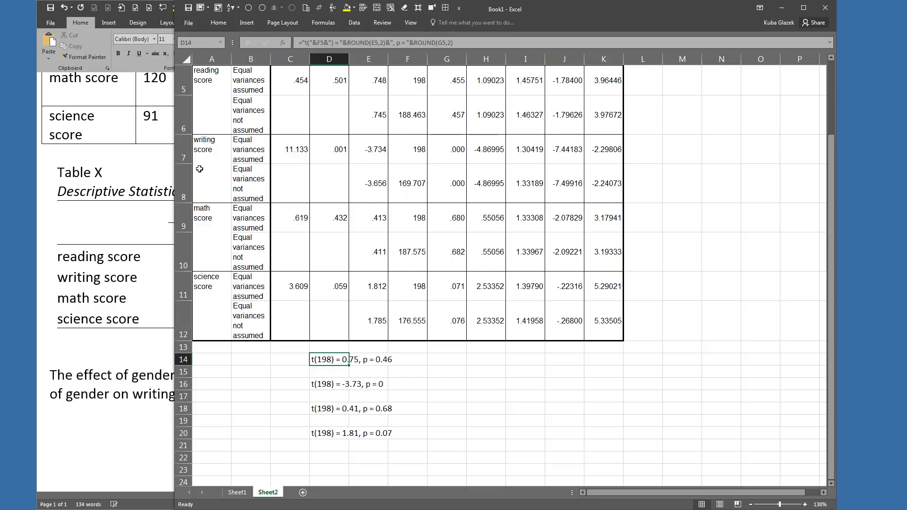
{"action": "left_click", "coordinate": [329, 383]}
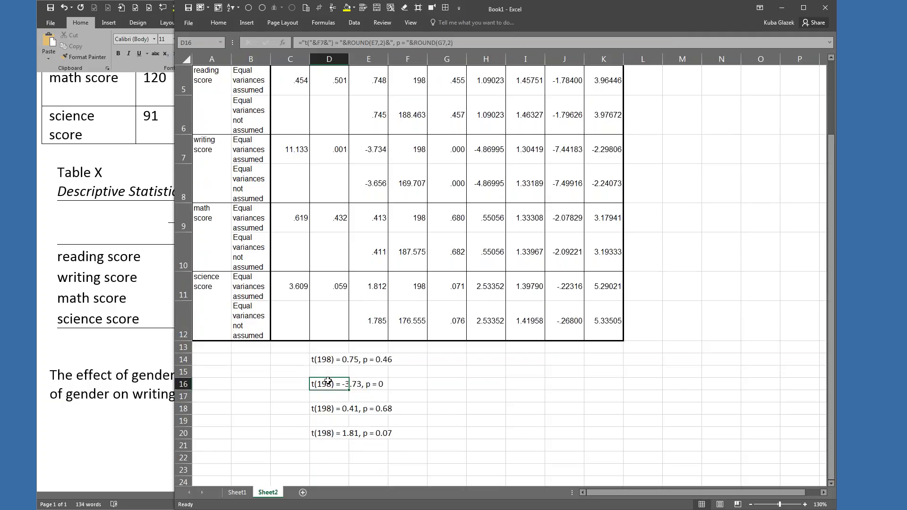
{"action": "key", "text": "ctrl+c"}
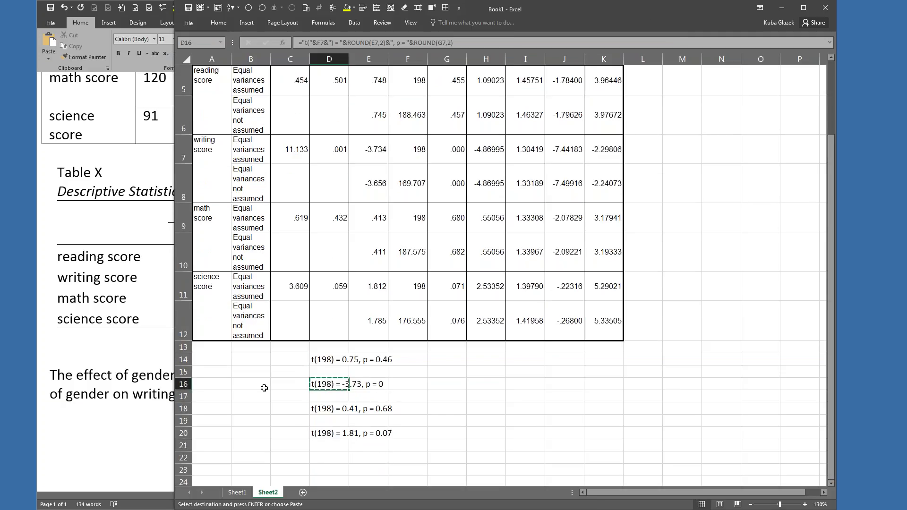
{"action": "left_click", "coordinate": [159, 379]}
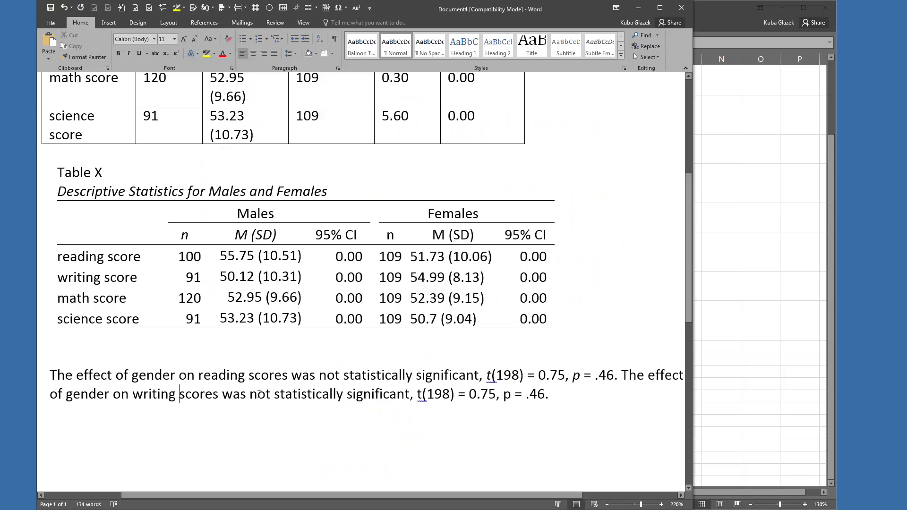
Delete "not" from the writing scores sentence and replace its t and p statistics with the copied result
{"action": "double_click", "coordinate": [259, 396]}
{"action": "key", "text": "Delete"}
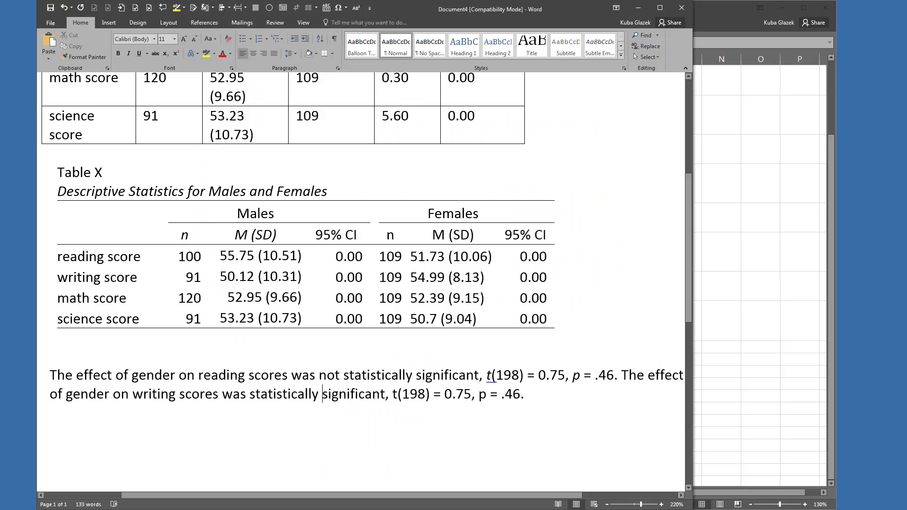
{"action": "left_click_drag", "start_coordinate": [392, 394], "coordinate": [525, 394]}
{"action": "key", "text": "ctrl+v"}
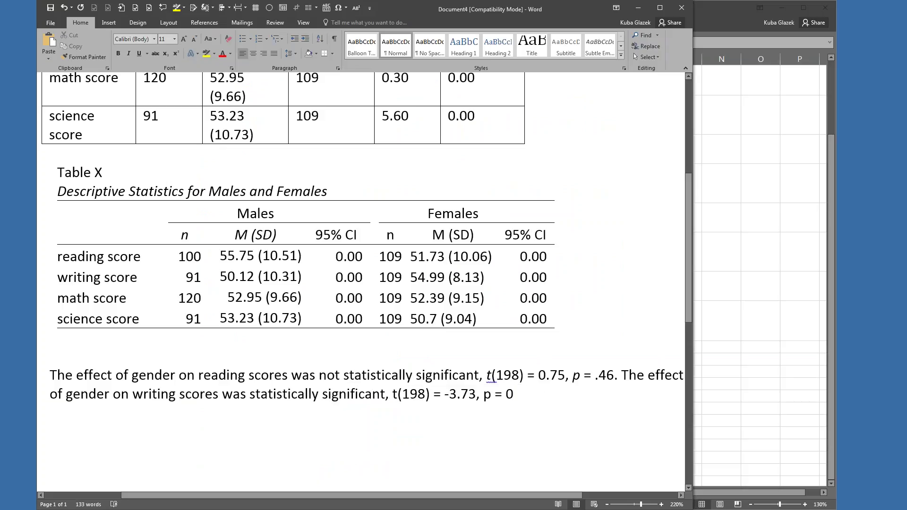
Switch to the Excel workbook and inspect the D16 formula and the unrounded writing score p value in cell G7
{"action": "key", "text": "Left"}
{"action": "key", "text": "Left"}
{"action": "key", "text": "shift+Left"}
{"action": "key", "text": "shift+End"}
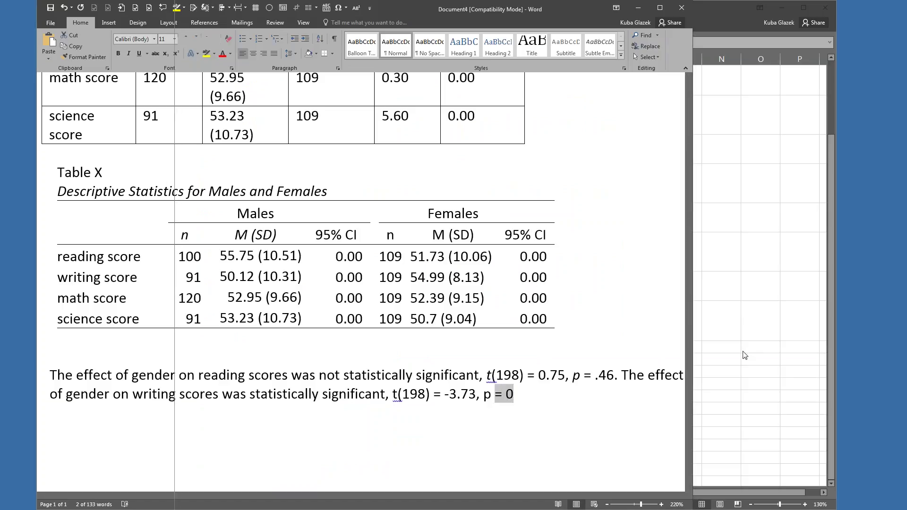
{"action": "key", "text": "alt+Tab"}
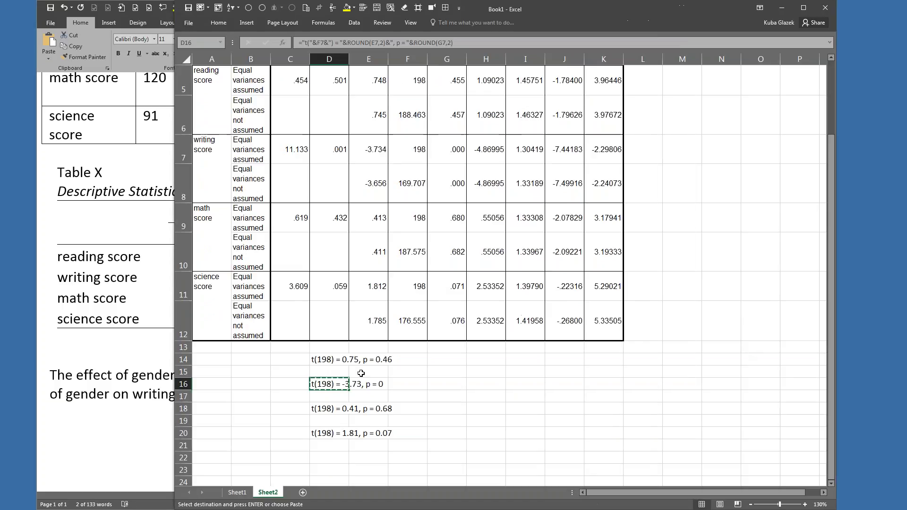
{"action": "double_click", "coordinate": [322, 384]}
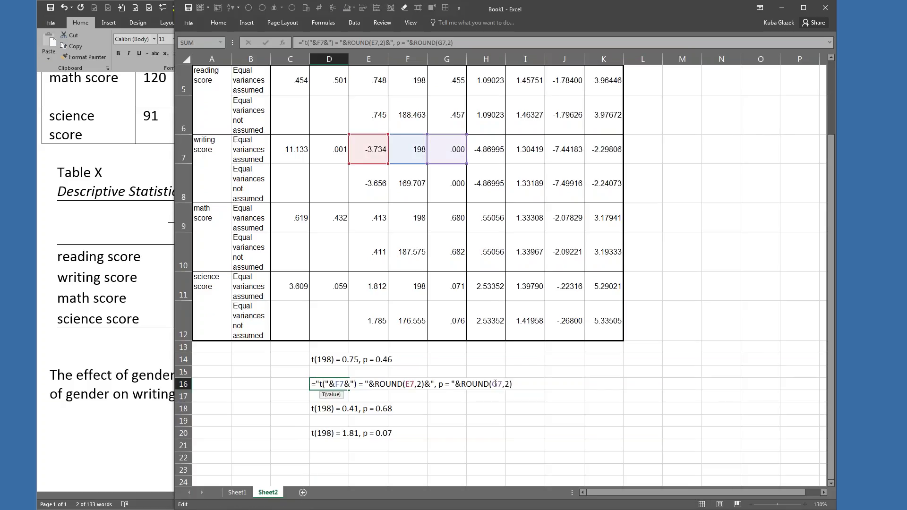
{"action": "key", "text": "Escape"}
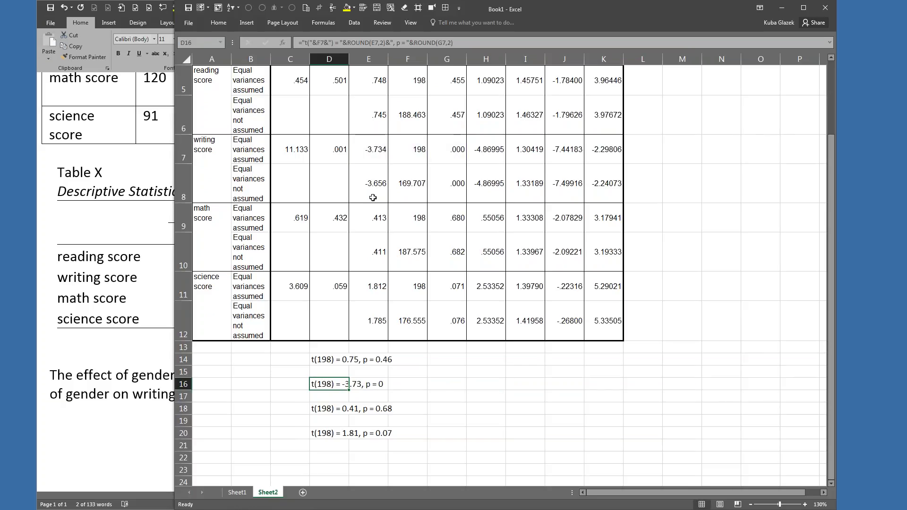
{"action": "left_click", "coordinate": [440, 152]}
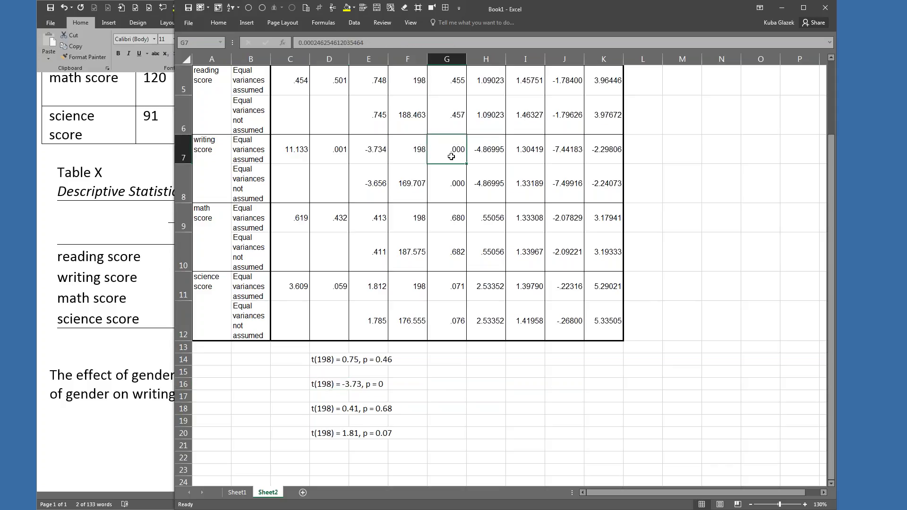
Return to the Word document and replace "= 0" with "< .001" for the p value in the writing scores sentence
{"action": "left_click", "coordinate": [135, 364]}
{"action": "left_click", "coordinate": [504, 394]}
{"action": "key", "text": "BackSpace"}
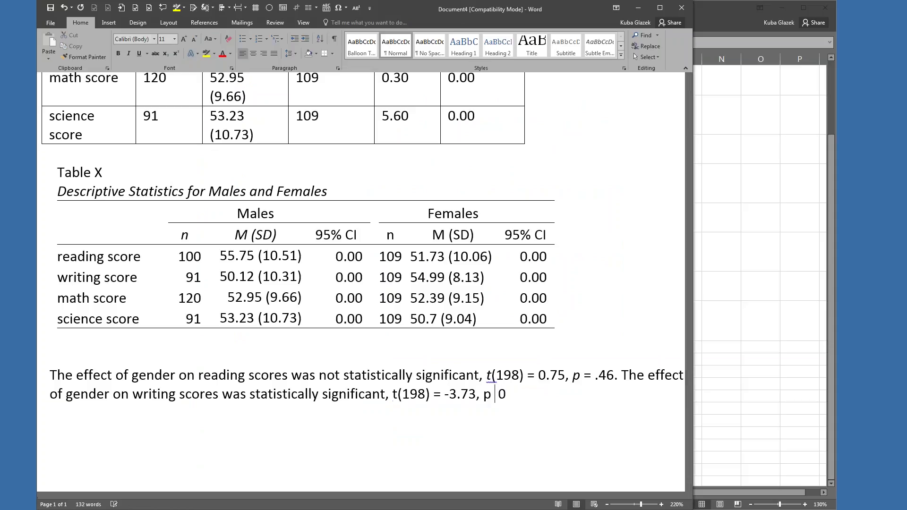
{"action": "type", "text": "< .001"}
{"action": "key", "text": "Delete"}
Italicize the statistic symbols t and p in the writing scores sentence
{"action": "key", "text": "Left"}
{"action": "key", "text": "Left"}
{"action": "key", "text": "Left"}
{"action": "key", "text": "Left"}
{"action": "key", "text": "Left"}
{"action": "key", "text": "Left"}
{"action": "key", "text": "Left"}
{"action": "key", "text": "shift+Left"}
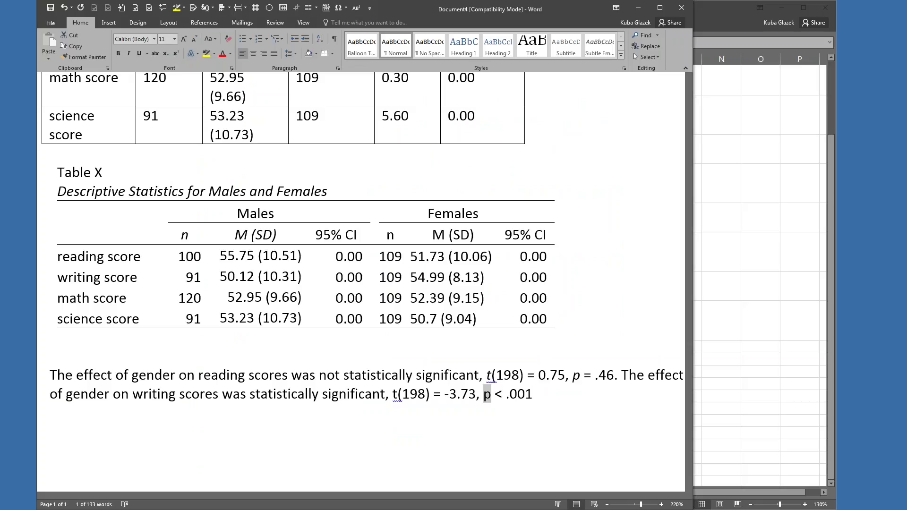
{"action": "double_click", "coordinate": [397, 394], "text": "ctrl"}
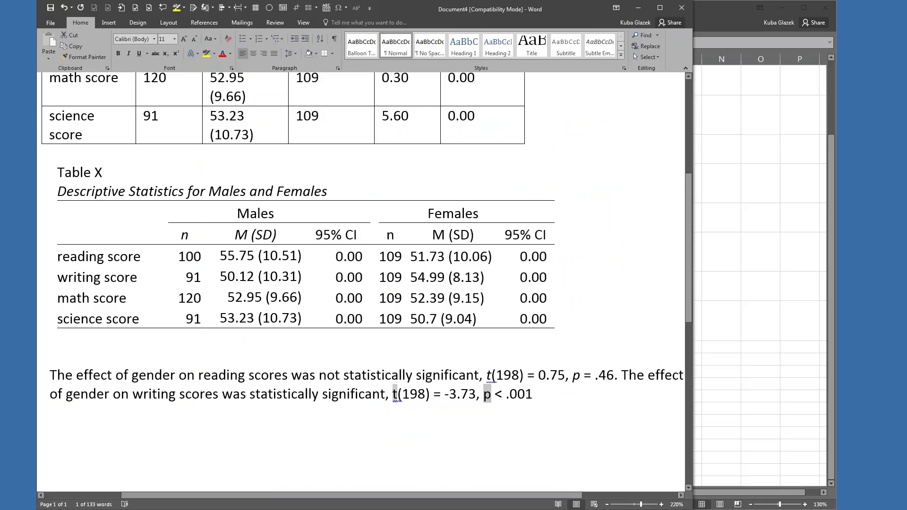
{"action": "key", "text": "ctrl+i"}
{"action": "left_click", "coordinate": [661, 438]}
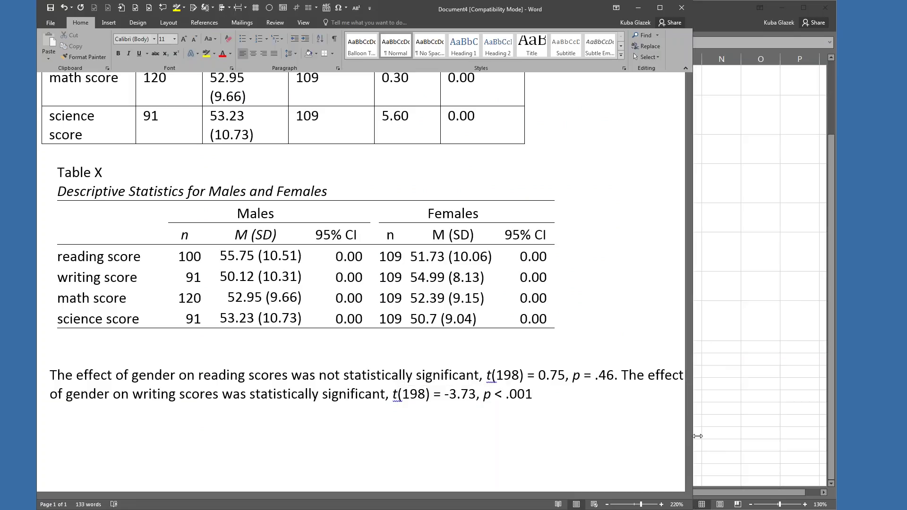
Widen the document window slightly and compare "not" in the reading scores sentence with the wording of the writing scores sentence
{"action": "left_click_drag", "start_coordinate": [693, 436], "coordinate": [721, 436]}
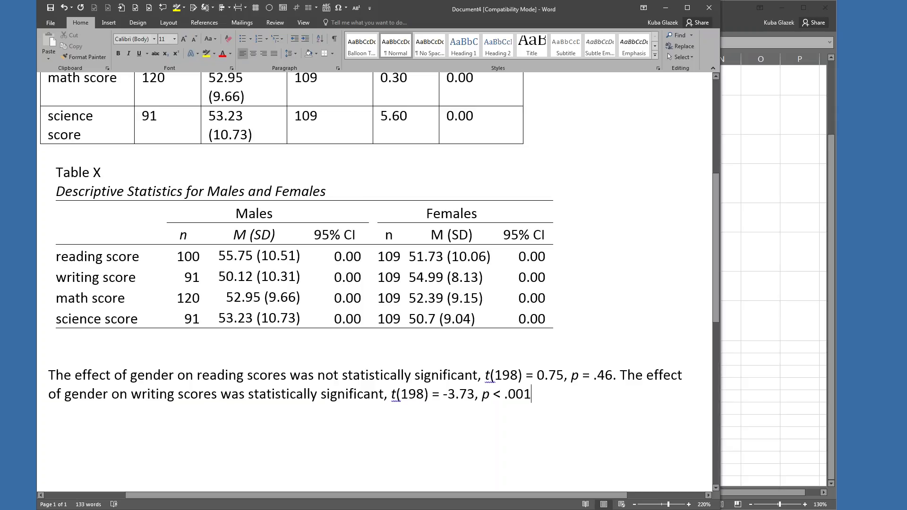
{"action": "double_click", "coordinate": [319, 375]}
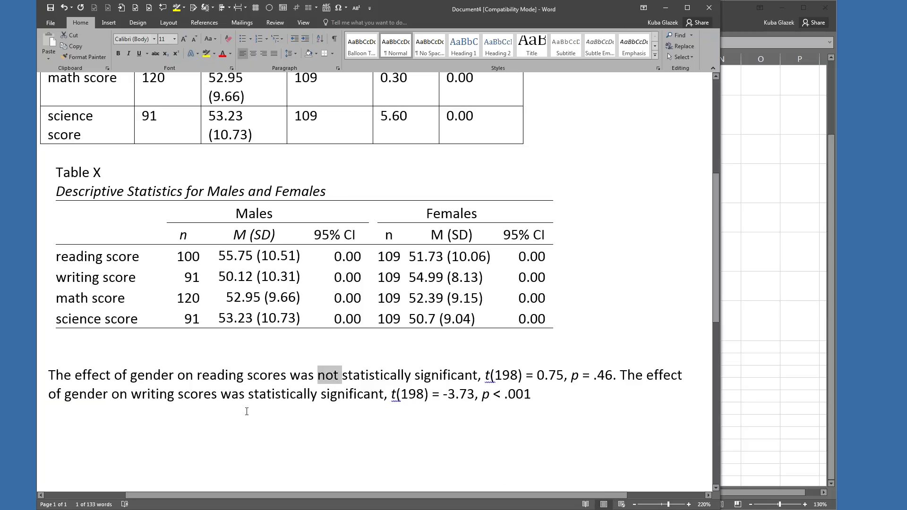
{"action": "left_click_drag", "start_coordinate": [223, 396], "coordinate": [533, 398]}
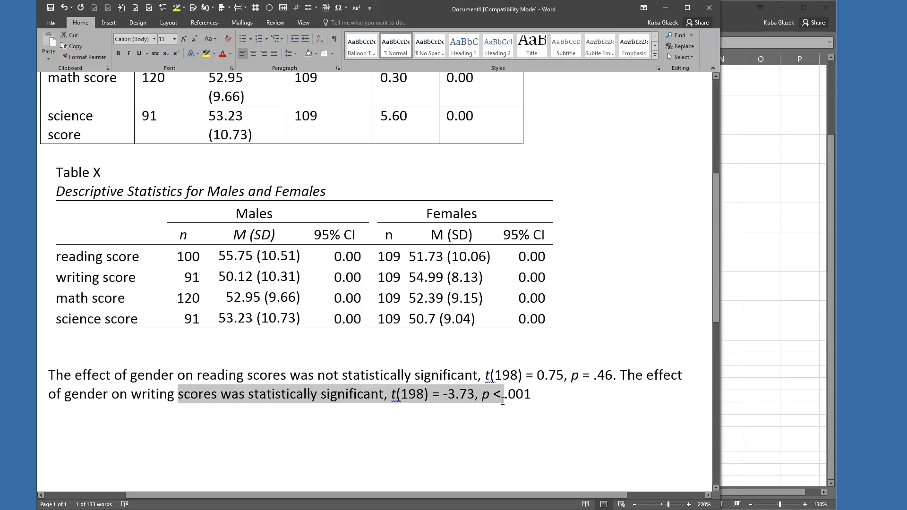
{"action": "left_click", "coordinate": [535, 403]}
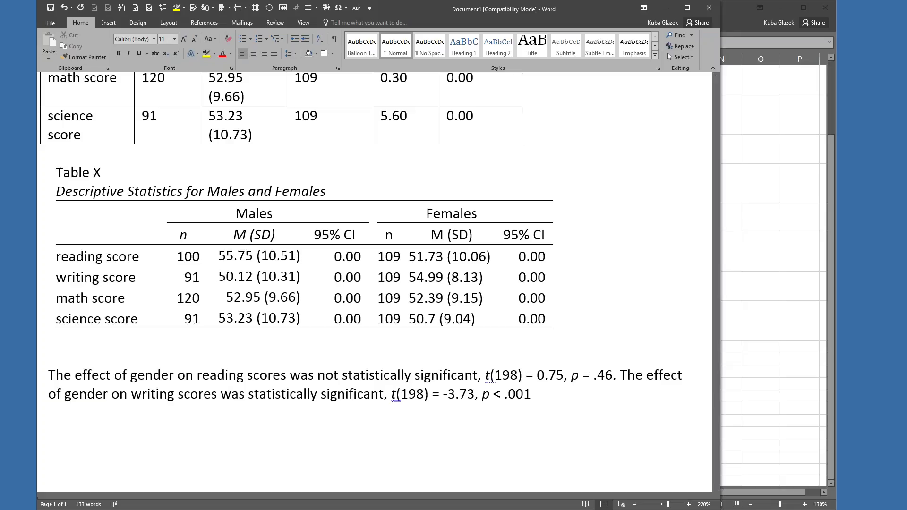
Switch to the slide show's closing "Thank You! Questions?" slide and indicate the contact e-mail list with the laser pointer
{"action": "key", "text": "alt+Tab"}
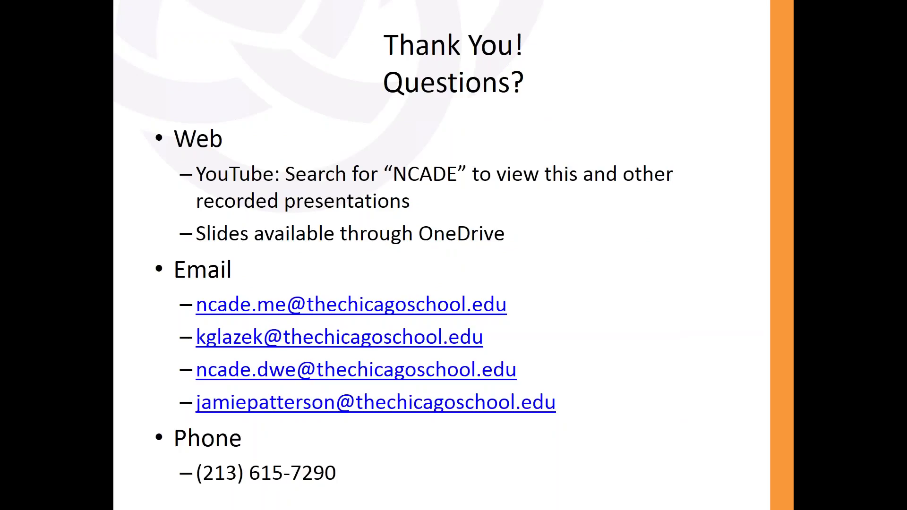
{"action": "left_click", "coordinate": [196, 340], "text": "ctrl"}
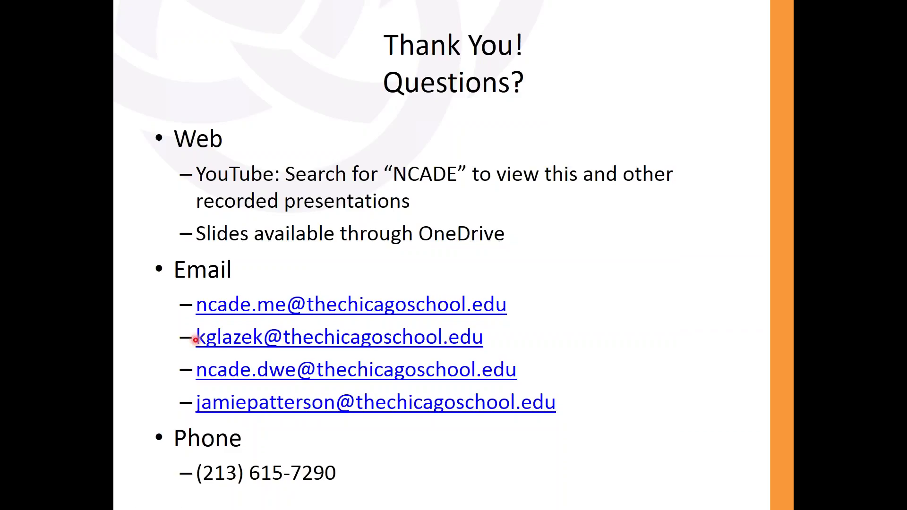